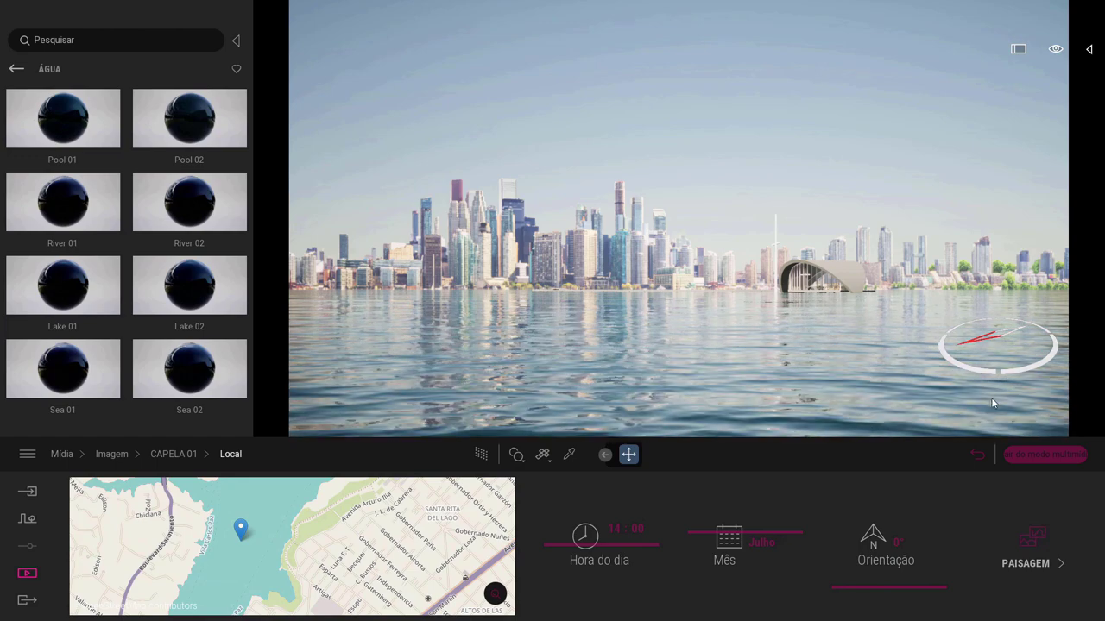
# Step: Show the model from the top and set the location's north orientation to 90°
pyautogui.moveTo(936, 285); pyautogui.dragTo(889, 299, button='right')
pyautogui.press('d')
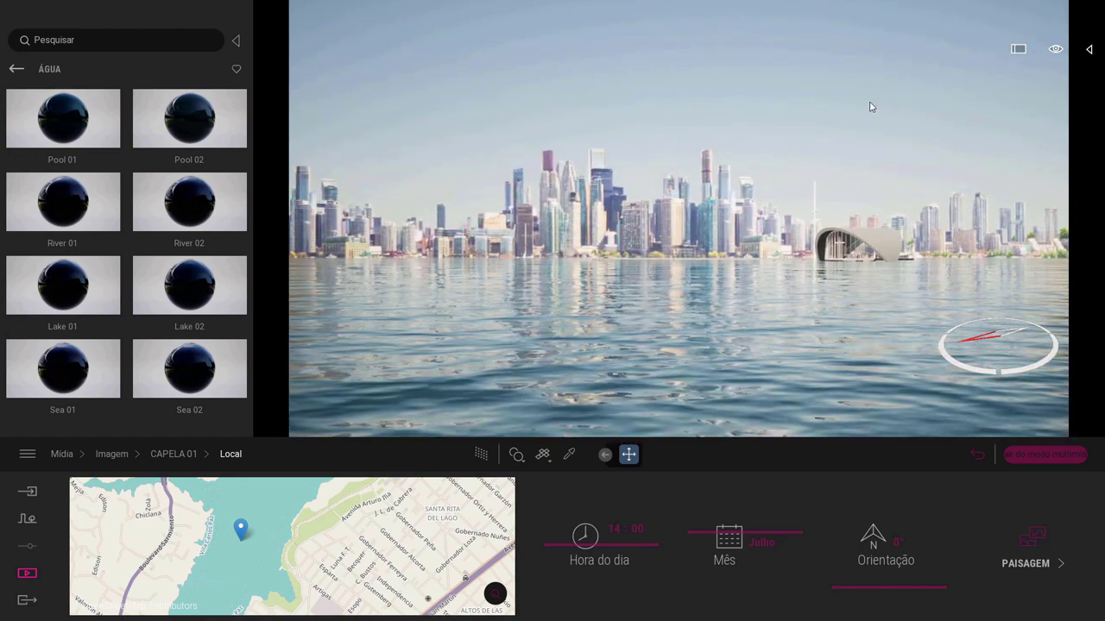
pyautogui.moveTo(1056, 50)
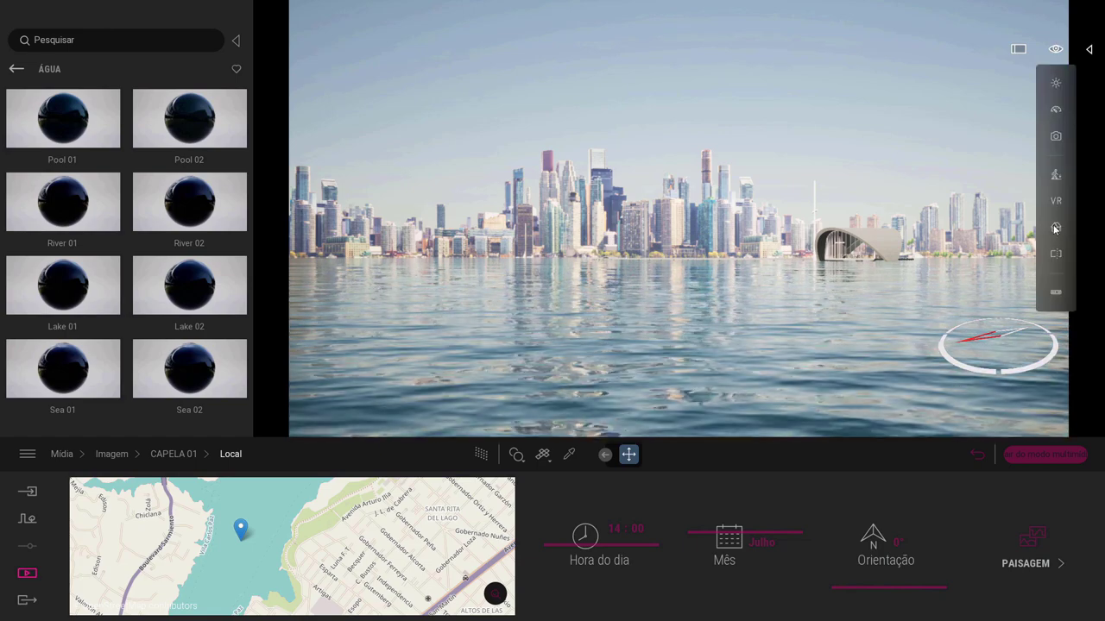
pyautogui.moveTo(1055, 227)
pyautogui.click(977, 190)
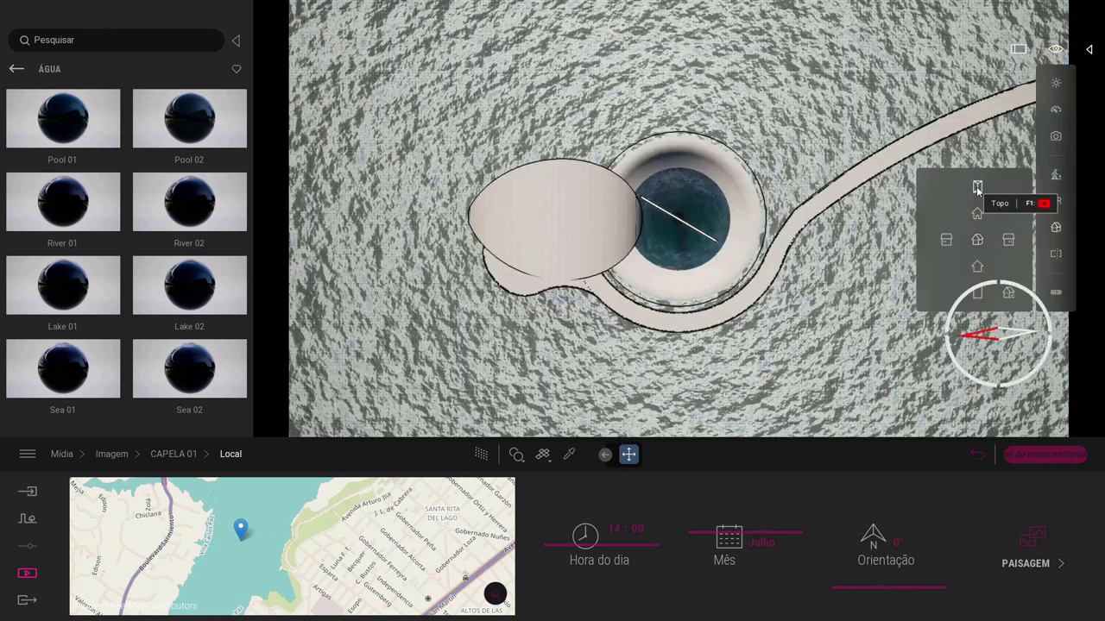
pyautogui.moveTo(871, 587); pyautogui.dragTo(874, 559)
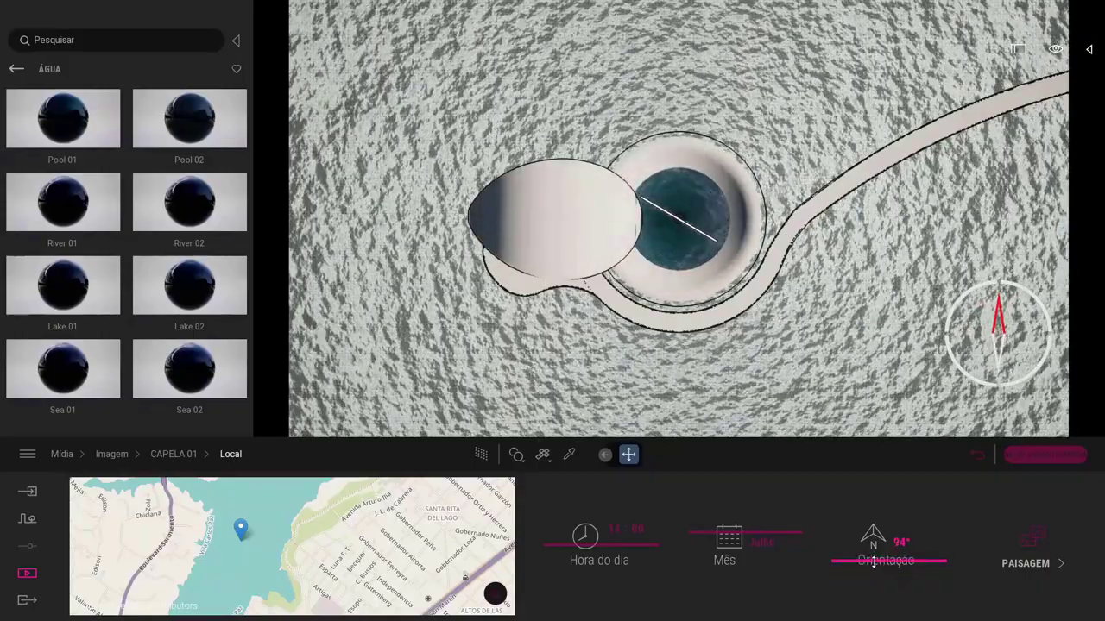
pyautogui.doubleClick(903, 542)
pyautogui.write('90')
pyautogui.press('Return')
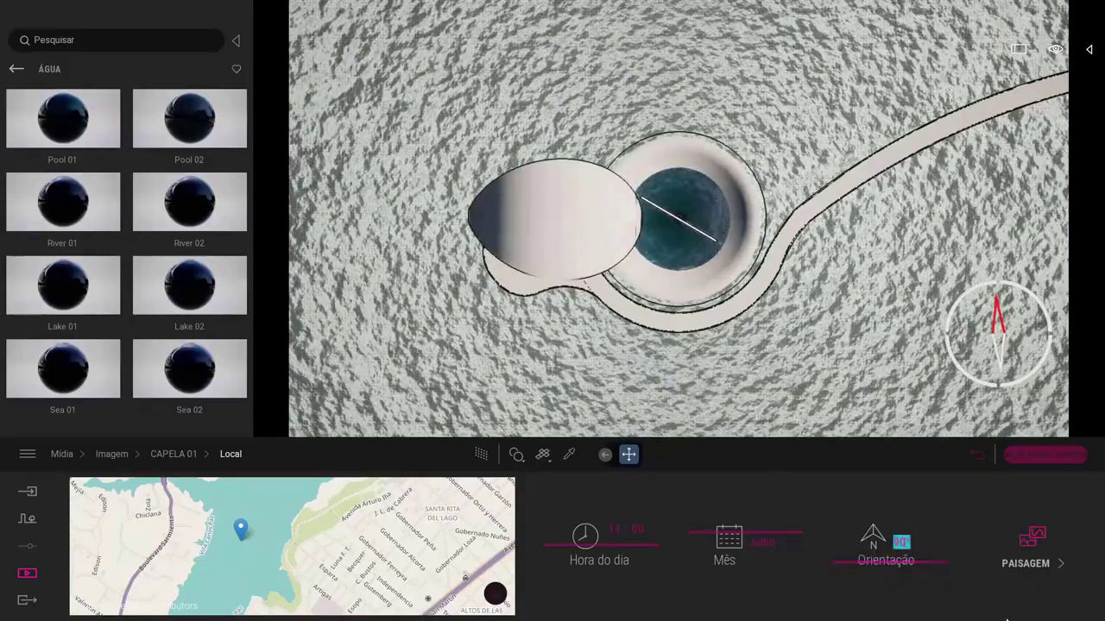
# Step: Return to the saved CAPELA 01 image view and open its location settings
pyautogui.click(31, 577)
pyautogui.click(218, 538)
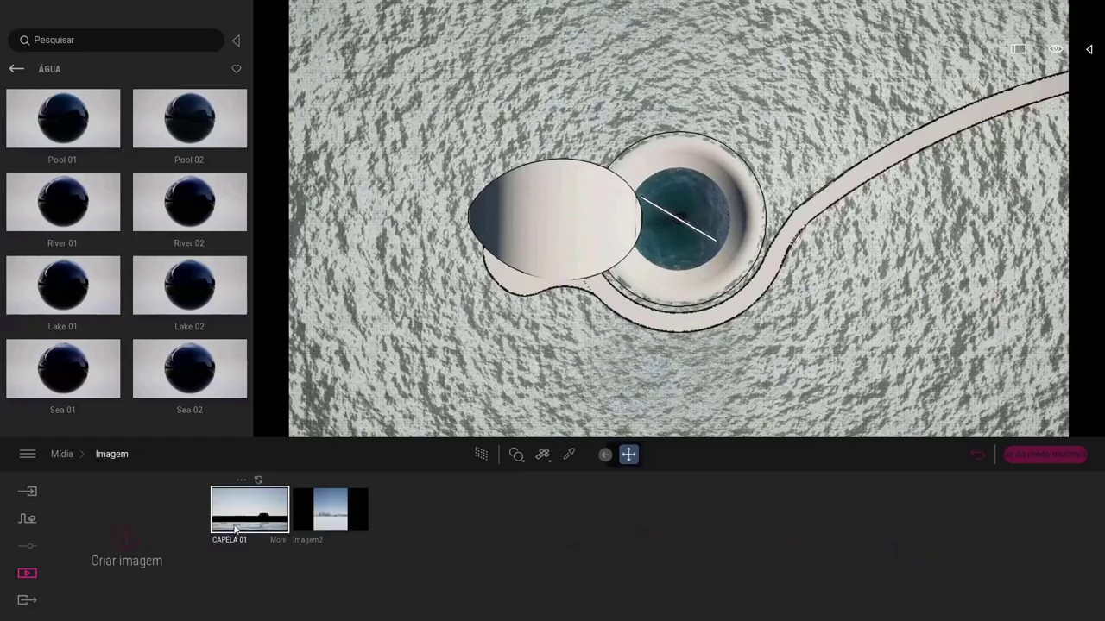
pyautogui.click(274, 542)
pyautogui.click(539, 545)
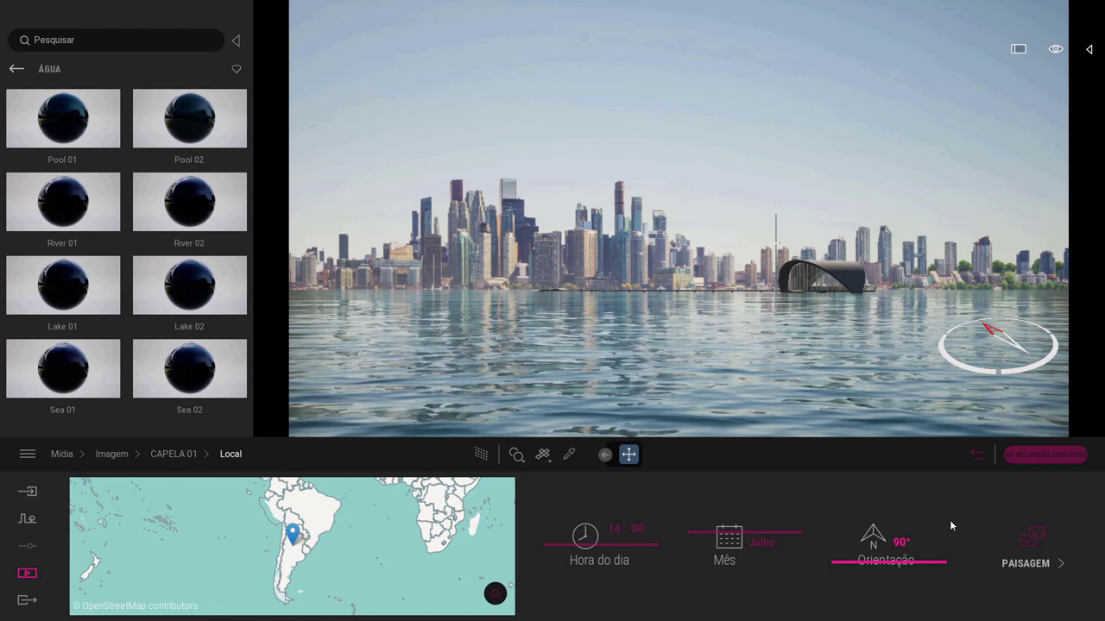
# Step: Change the CAPELA 01 image's background landscape to Campo and rotate it to 239°
pyautogui.click(1029, 563)
pyautogui.click(486, 541)
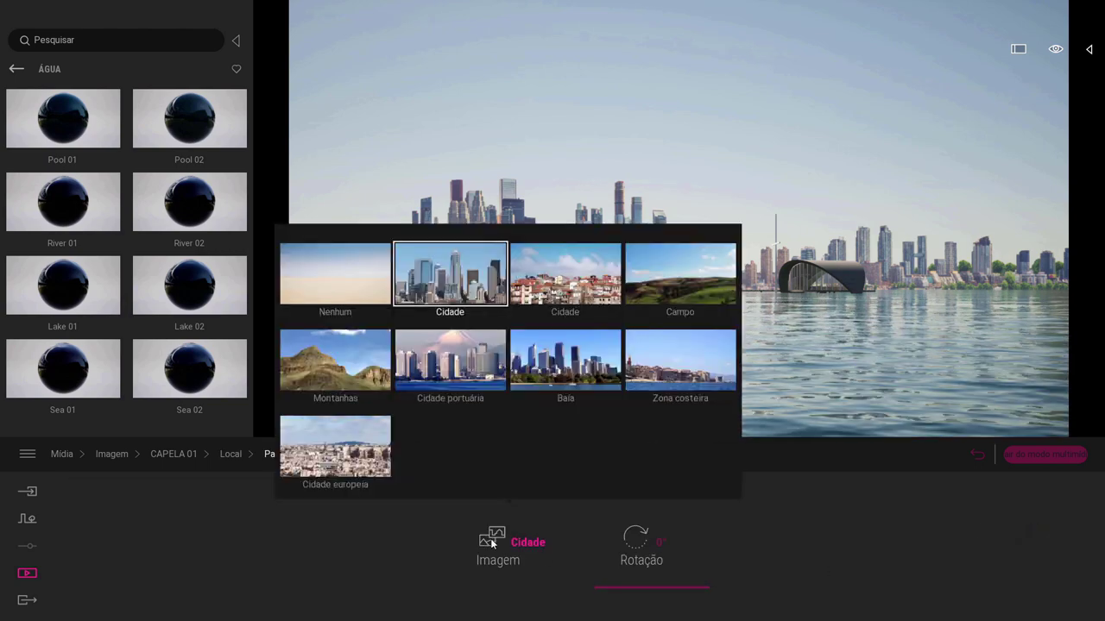
pyautogui.click(668, 286)
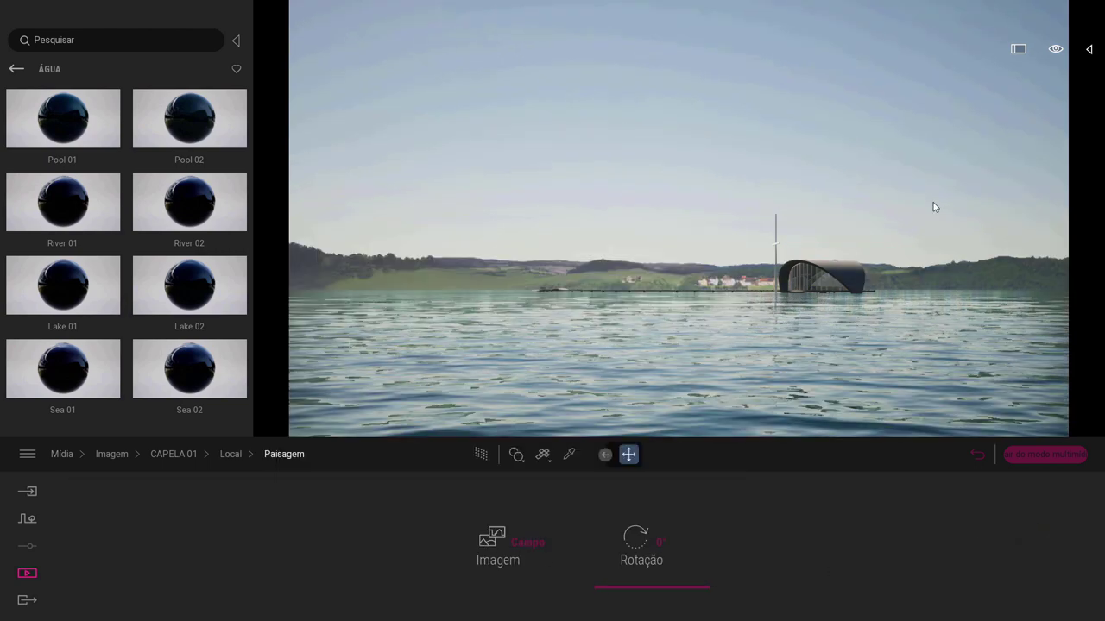
pyautogui.moveTo(629, 587); pyautogui.dragTo(635, 528)
pyautogui.click(238, 40)
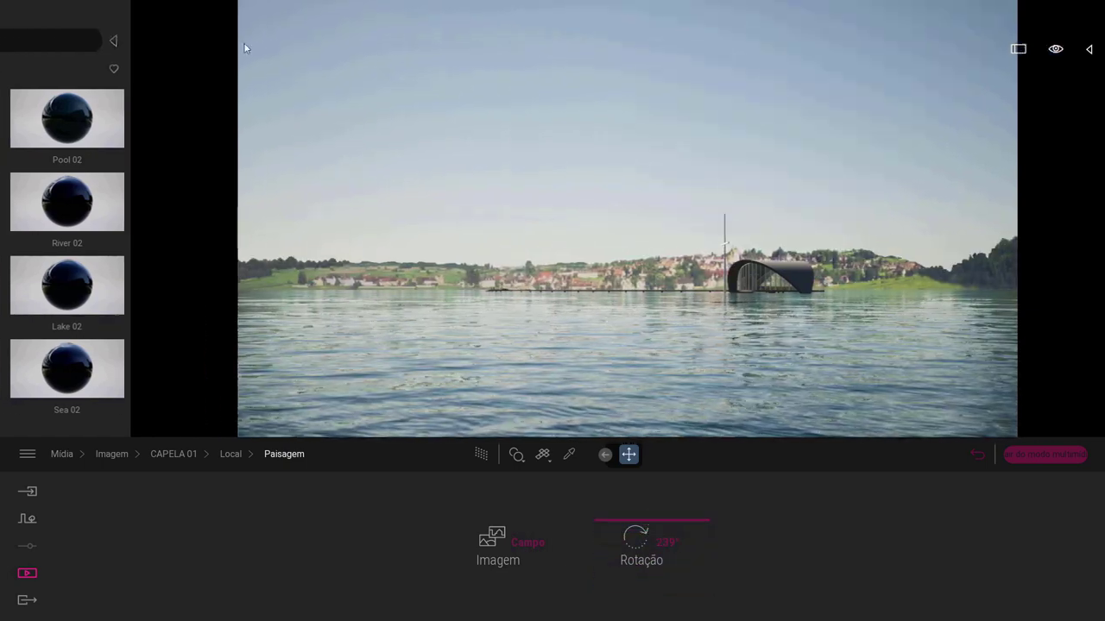
pyautogui.click(770, 342)
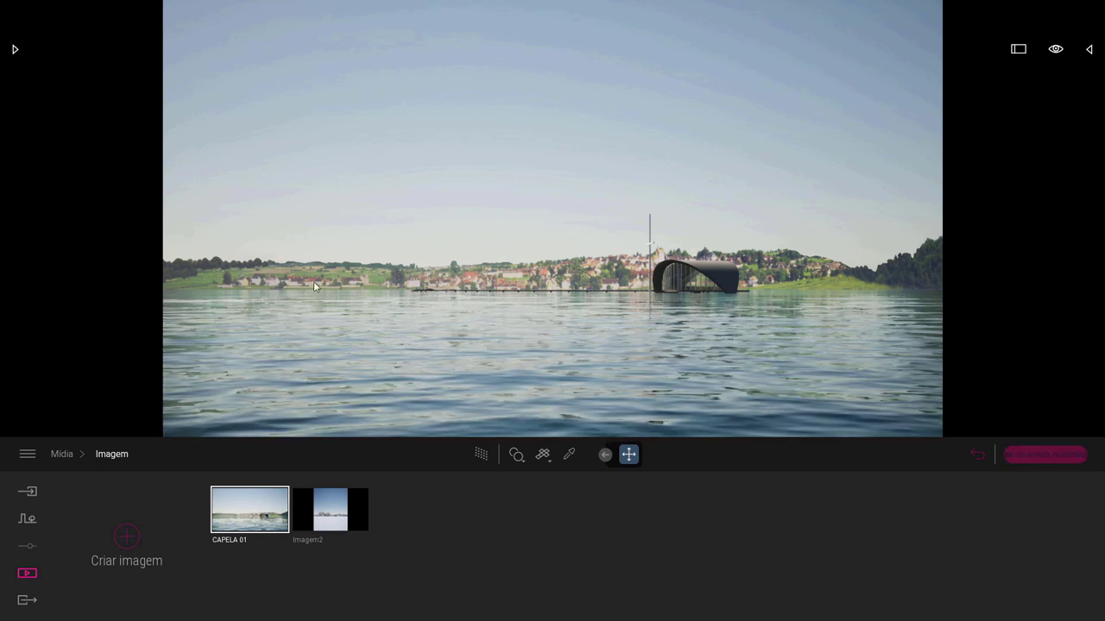
pyautogui.click(15, 49)
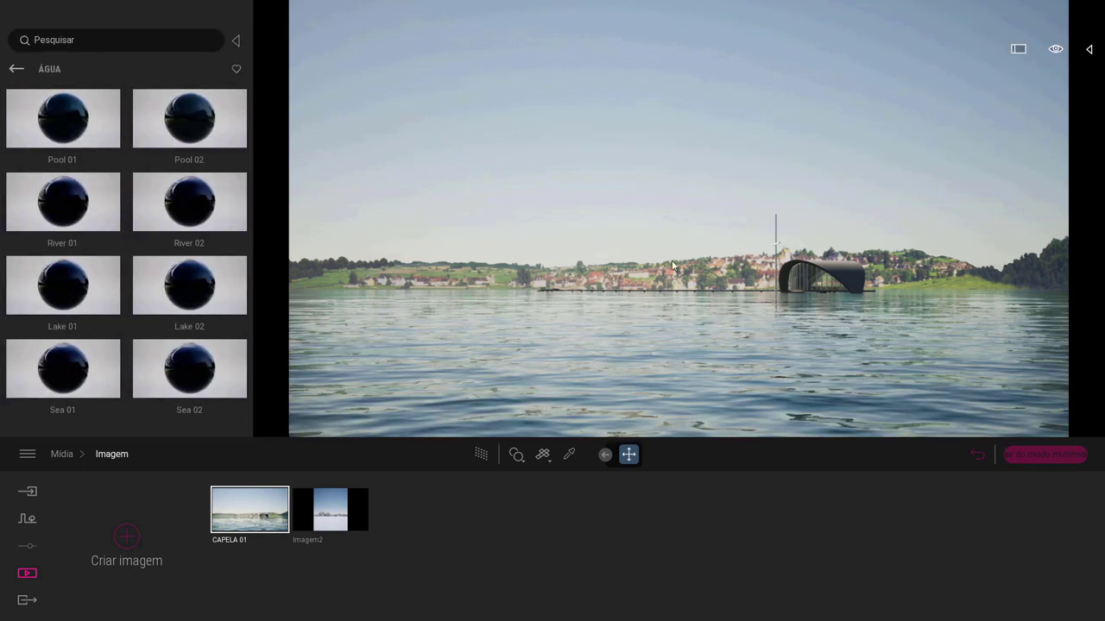
# Step: Leave the CAPELA 01 image's edit mode and place the Rocky grasslands landscape from the library in the scene
pyautogui.click(1089, 459)
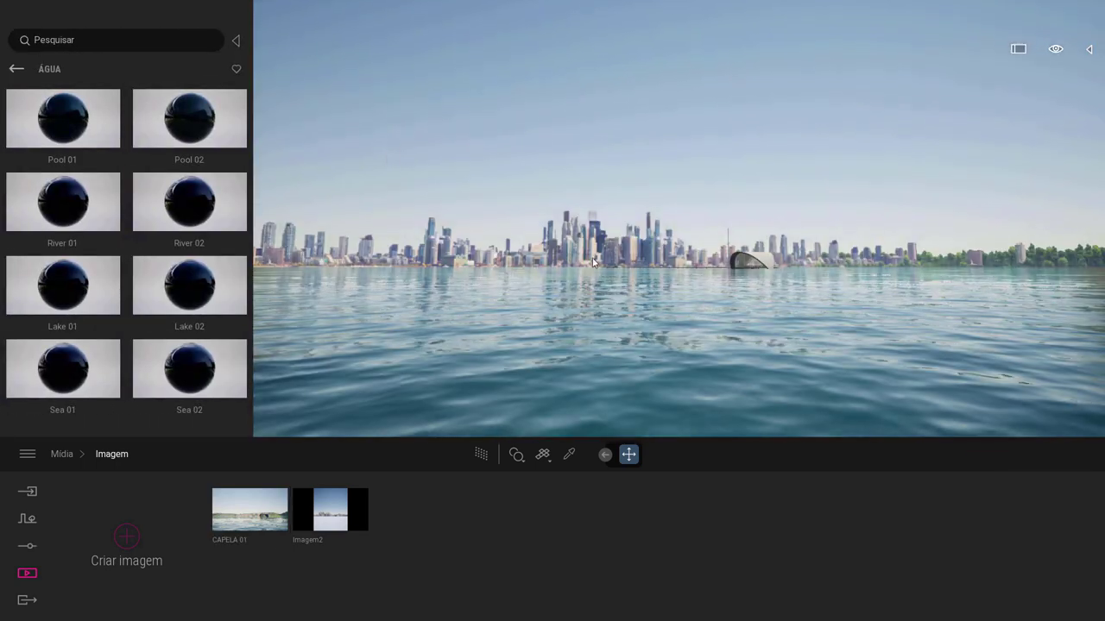
pyautogui.click(658, 343)
pyautogui.moveTo(688, 303); pyautogui.dragTo(702, 371, button='right')
pyautogui.press('e')
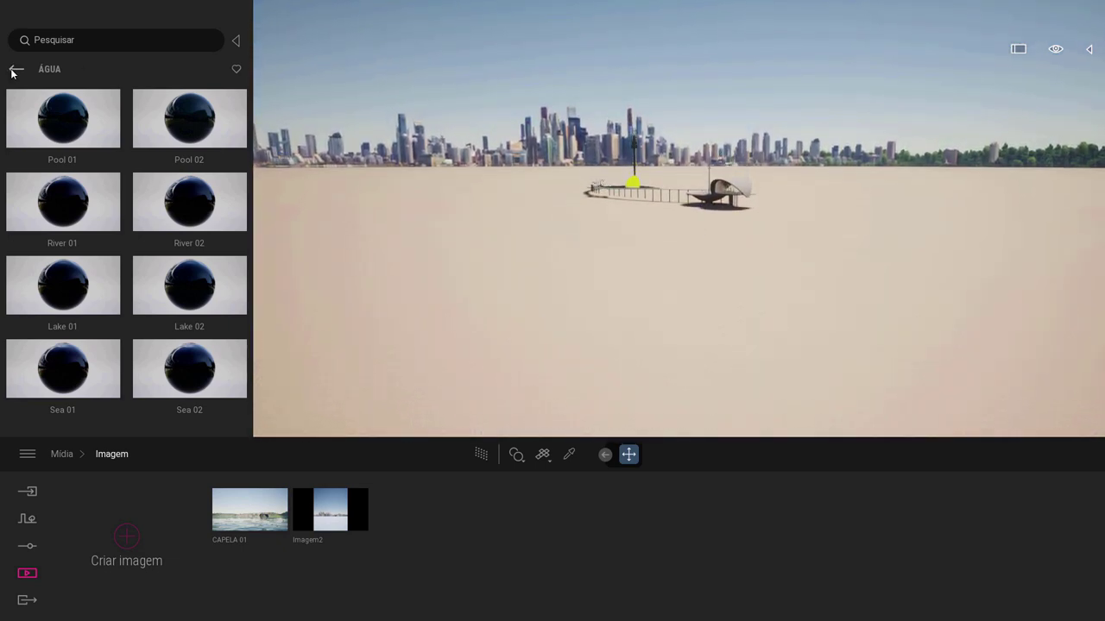
pyautogui.click(12, 73)
pyautogui.click(12, 73)
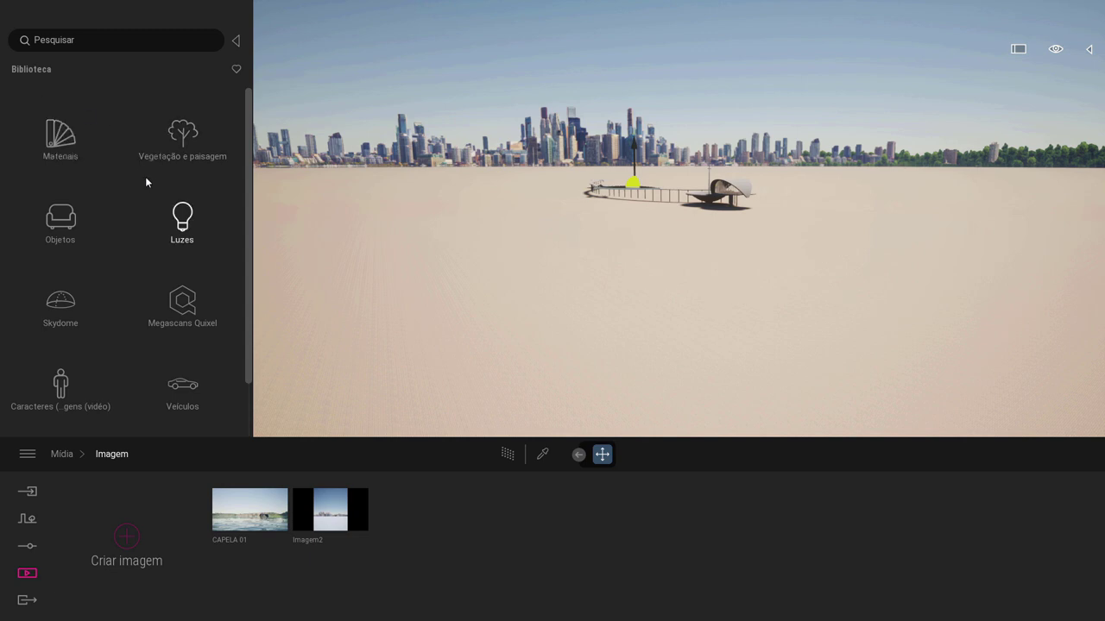
pyautogui.click(183, 142)
pyautogui.click(67, 141)
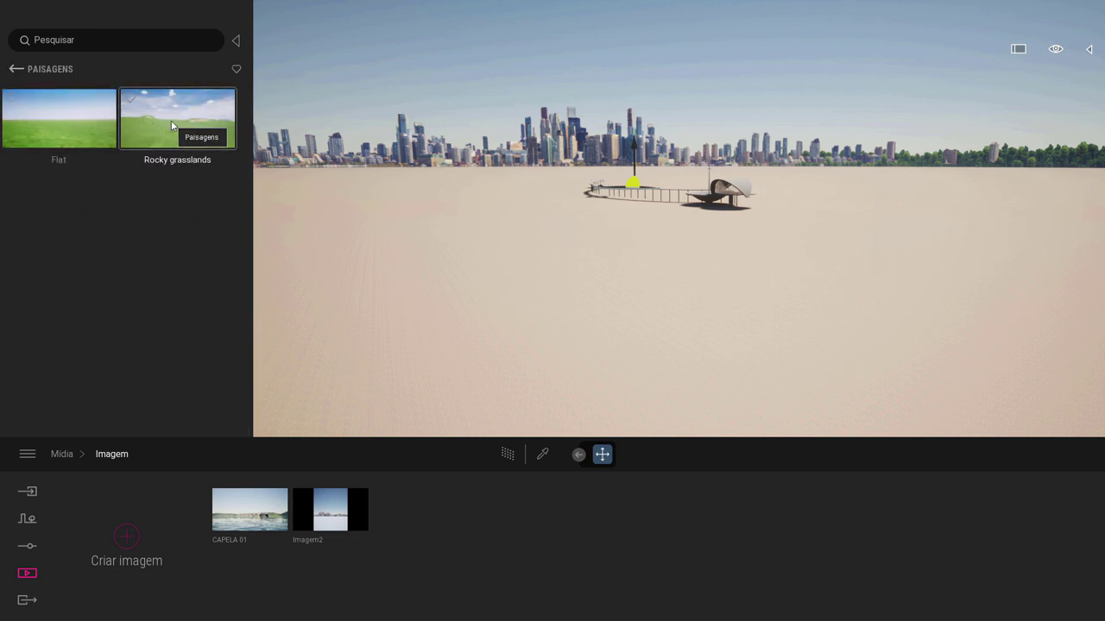
pyautogui.moveTo(188, 131); pyautogui.dragTo(399, 201)
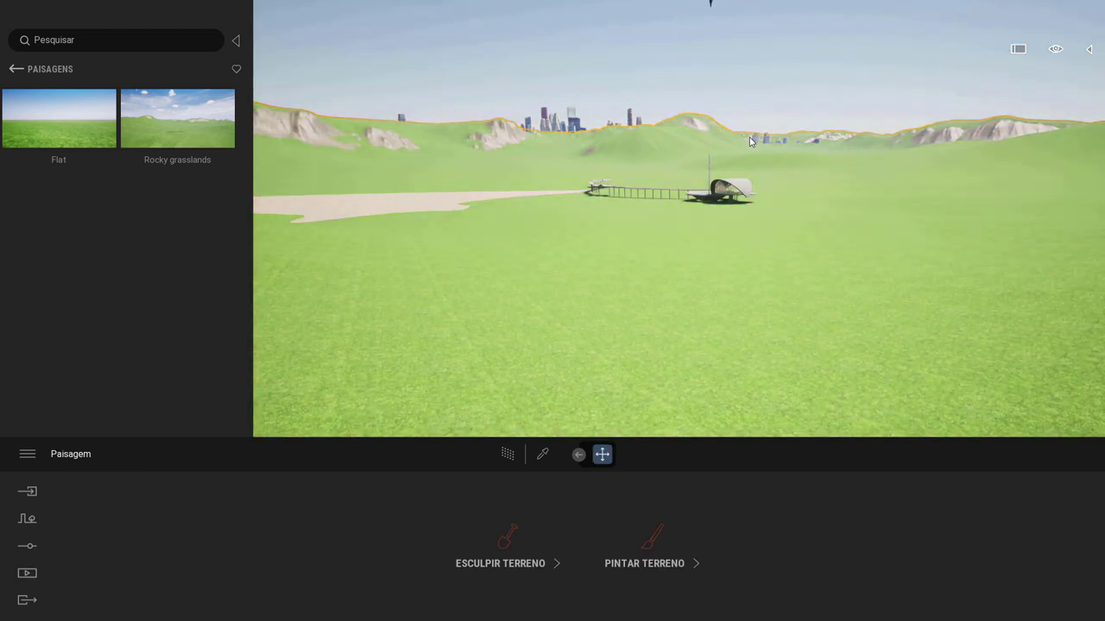
# Step: Display the transform settings for the Rocky grasslands terrain and undo its last move
pyautogui.click(1092, 51)
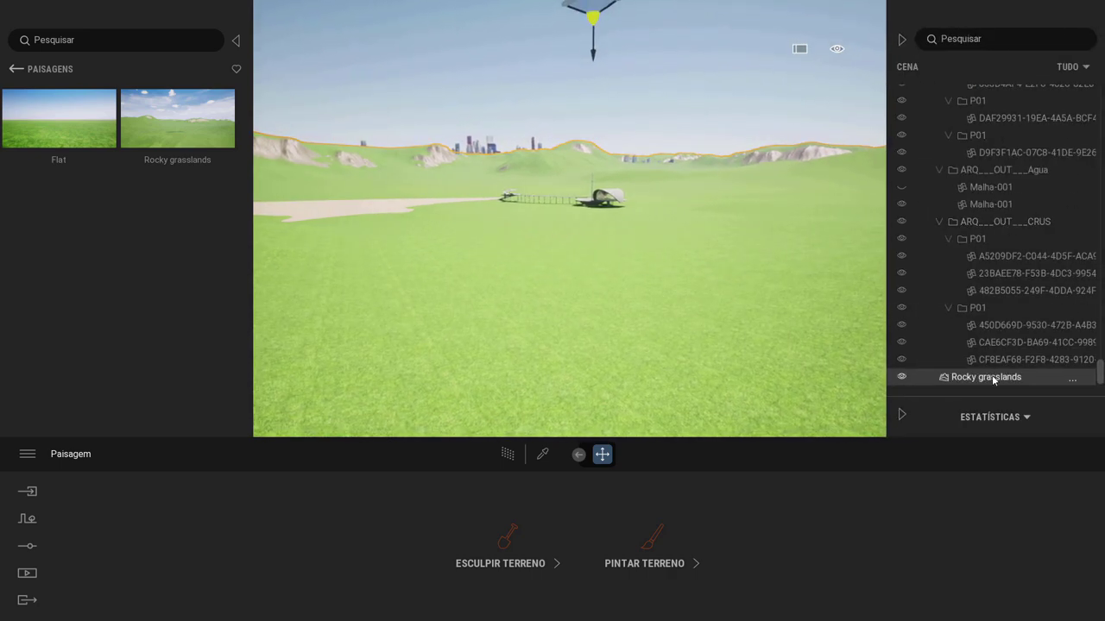
pyautogui.click(902, 416)
pyautogui.click(1025, 233)
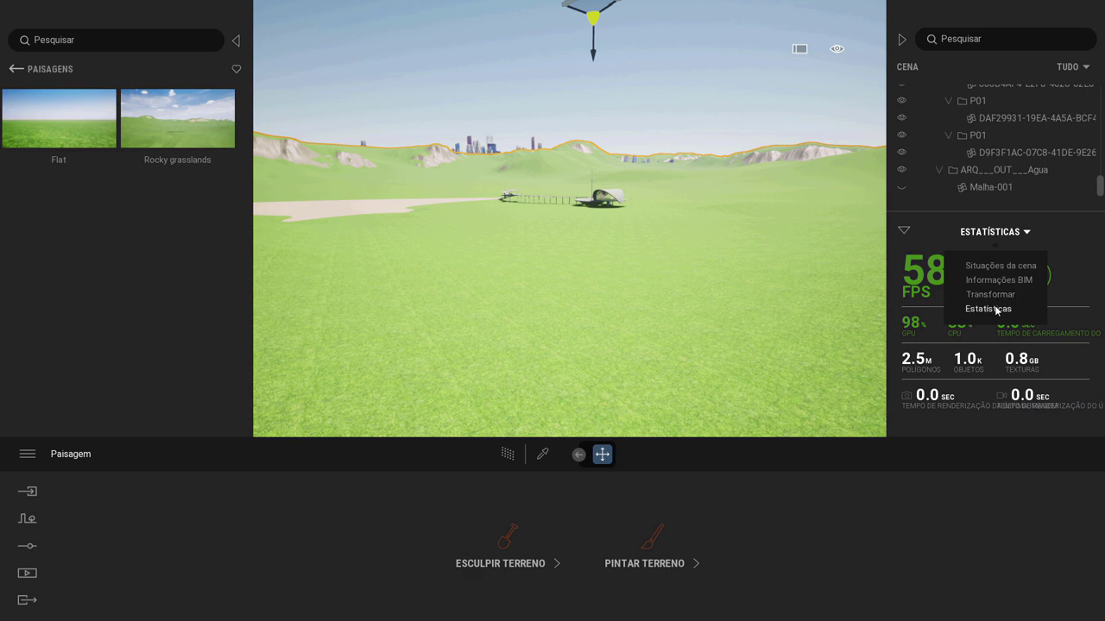
pyautogui.click(990, 294)
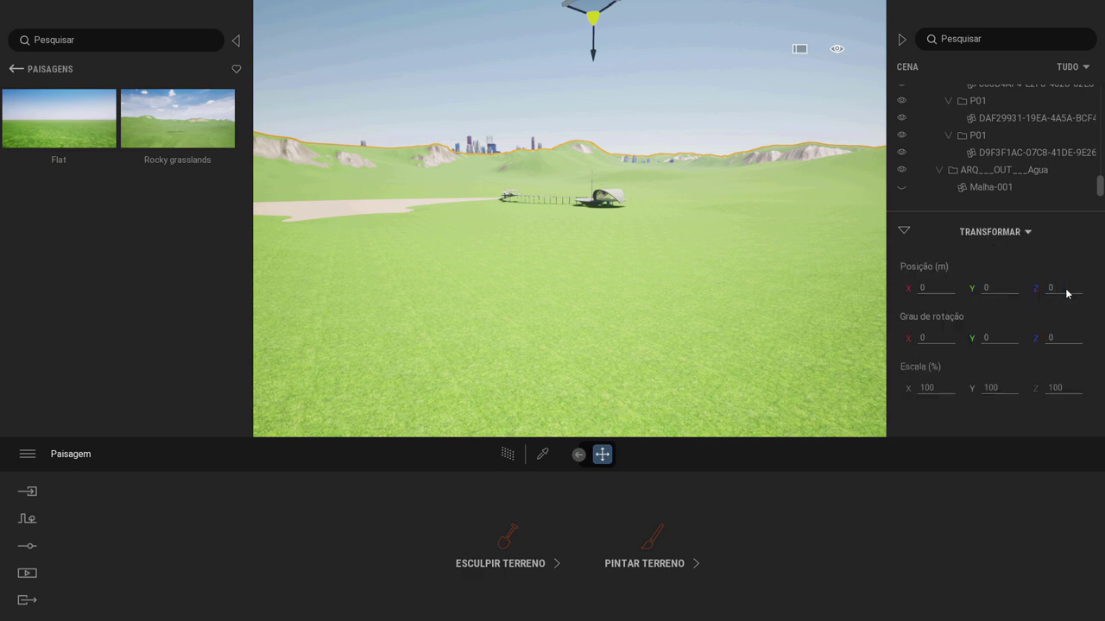
pyautogui.hotkey('ctrl', 'z')
pyautogui.hotkey('ctrl', 'z')
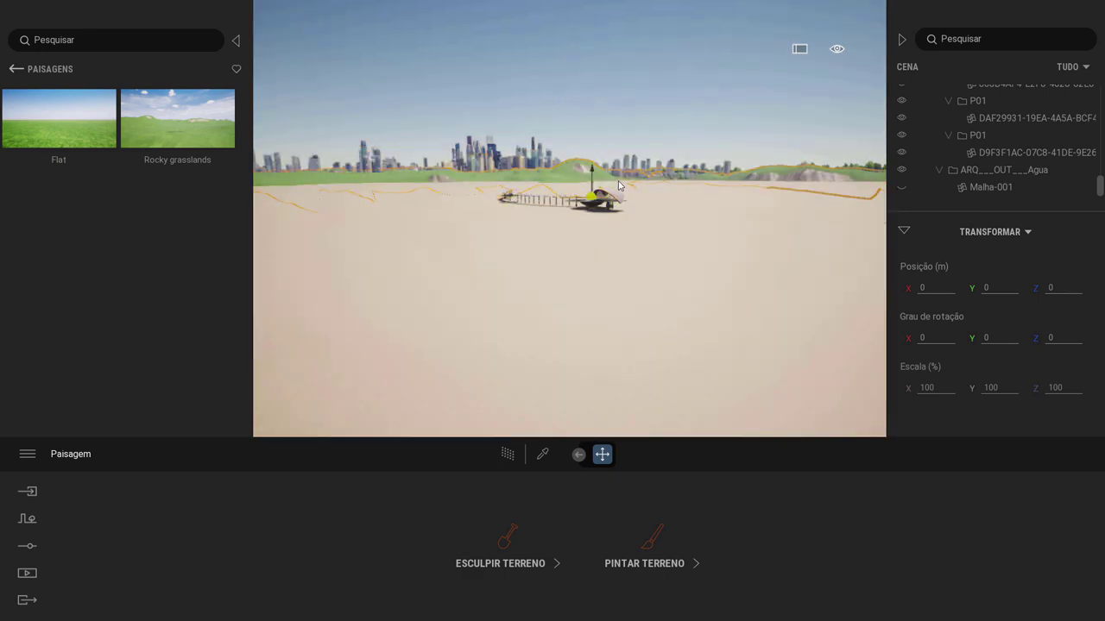
# Step: In the CAPELA 01 image view, lower the Rocky grasslands terrain to Z position -10 m and finally to -20 m
pyautogui.click(24, 576)
pyautogui.click(216, 535)
pyautogui.click(250, 509)
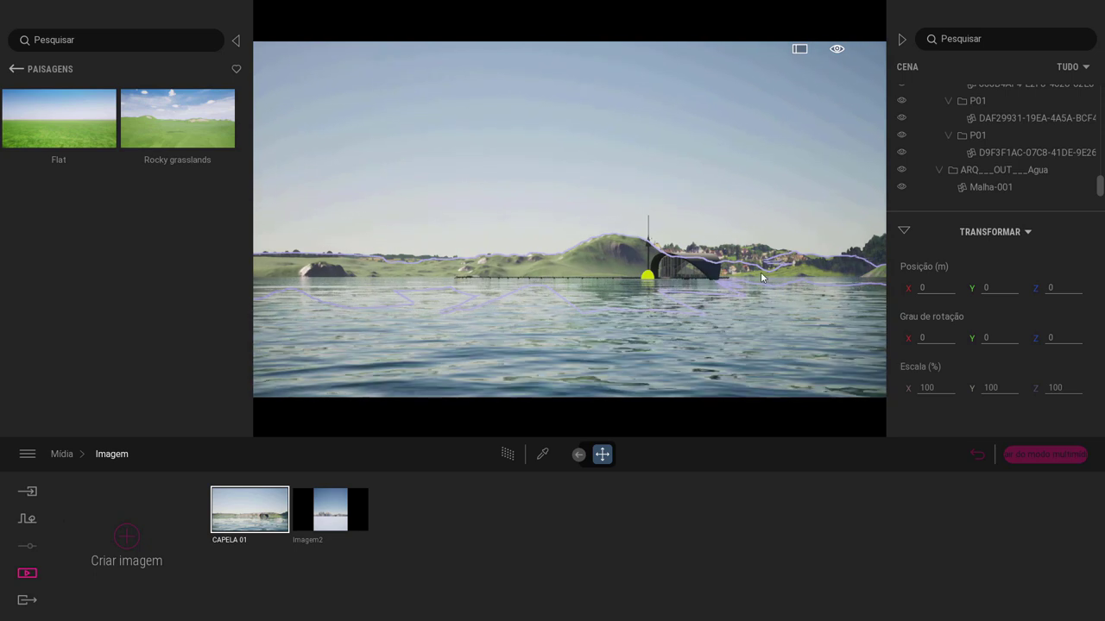
pyautogui.click(1050, 288)
pyautogui.write('-10')
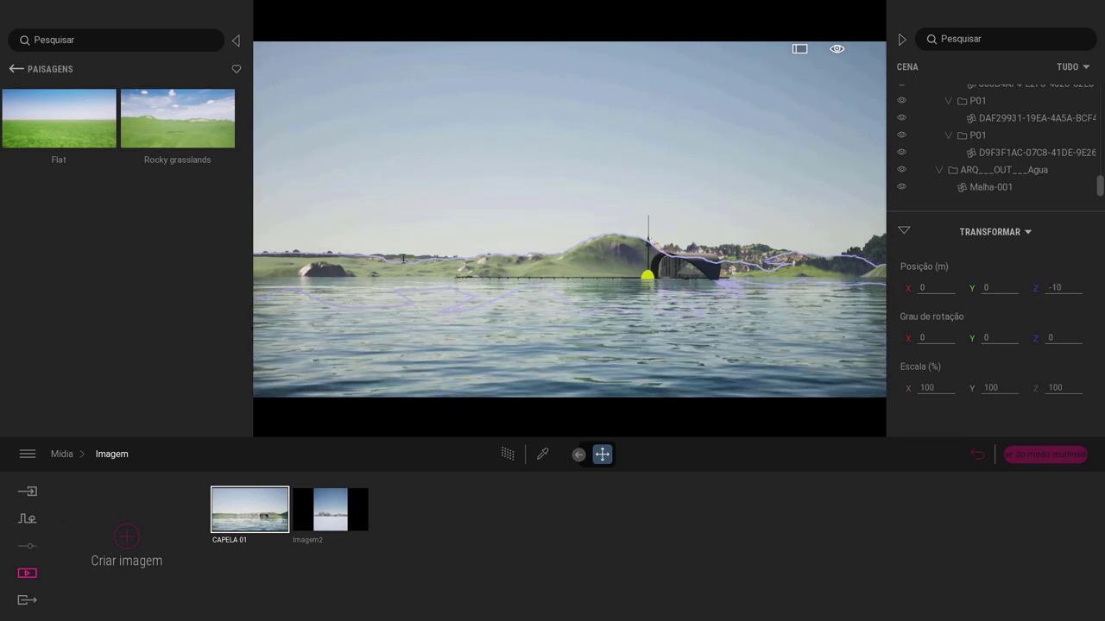
pyautogui.press('Return')
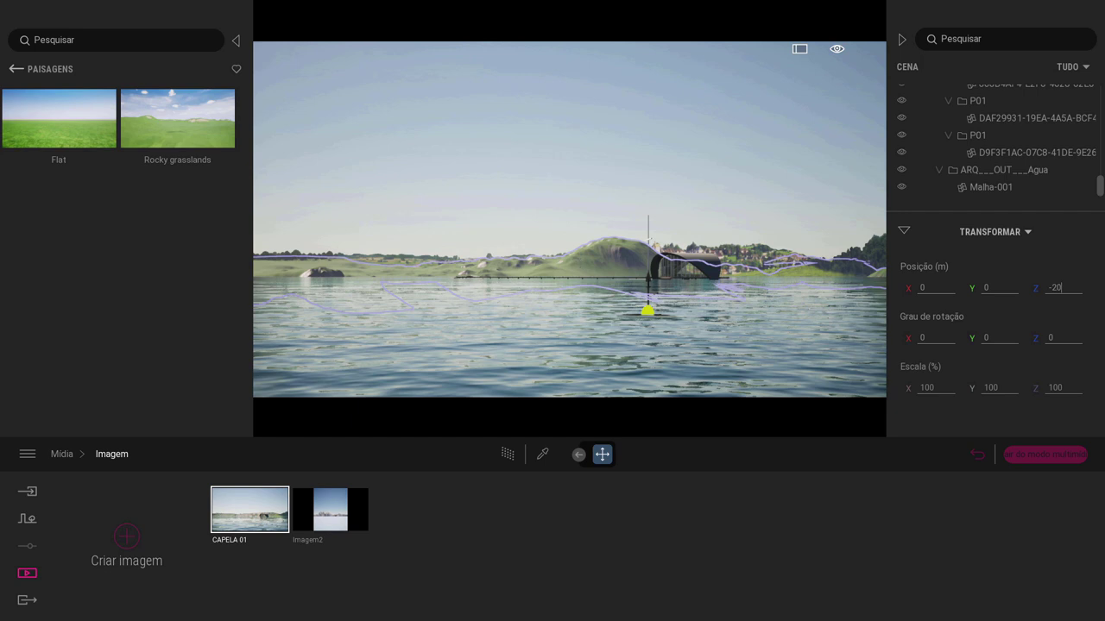
pyautogui.press('Return')
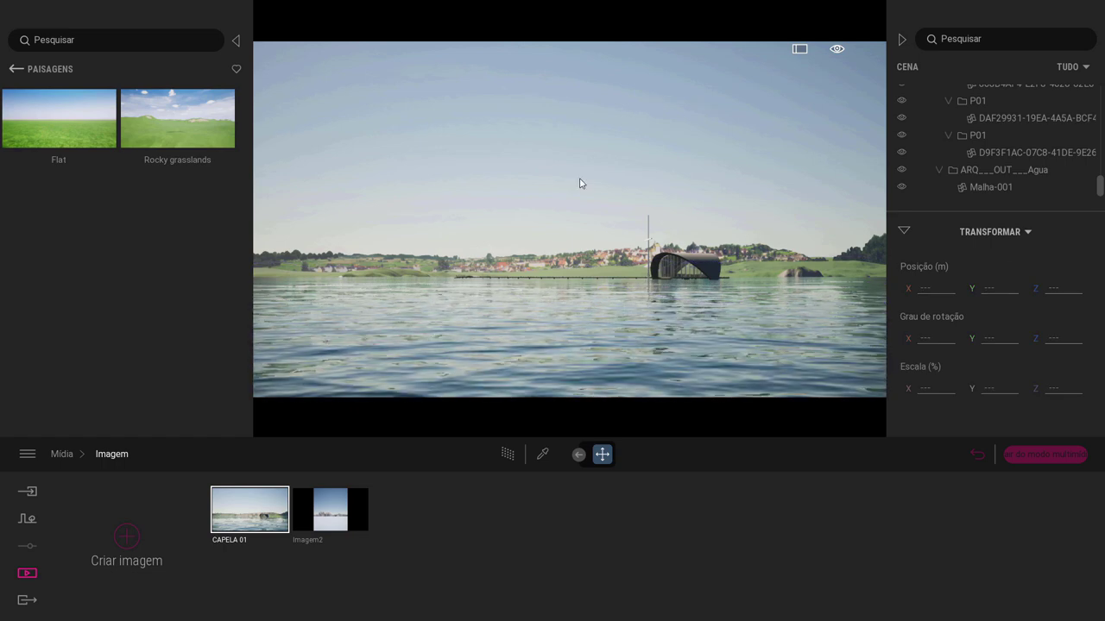
# Step: Collapse the imported chapel model's folder in the scene graph and rename it CAPELA
pyautogui.click(904, 232)
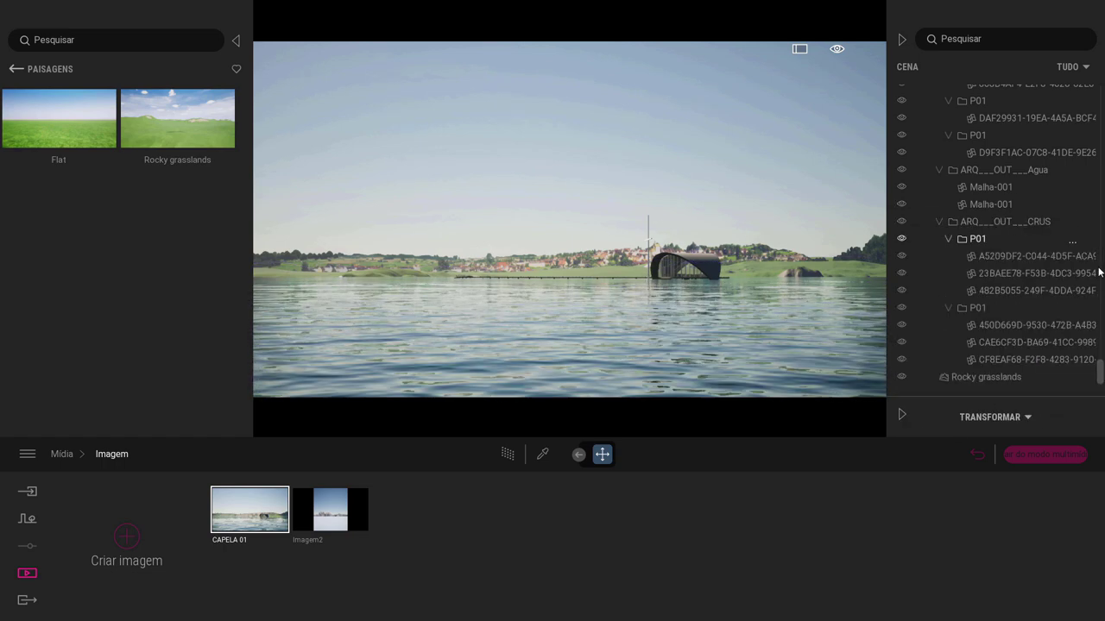
pyautogui.moveTo(1098, 369); pyautogui.dragTo(1097, 93)
pyautogui.click(931, 127)
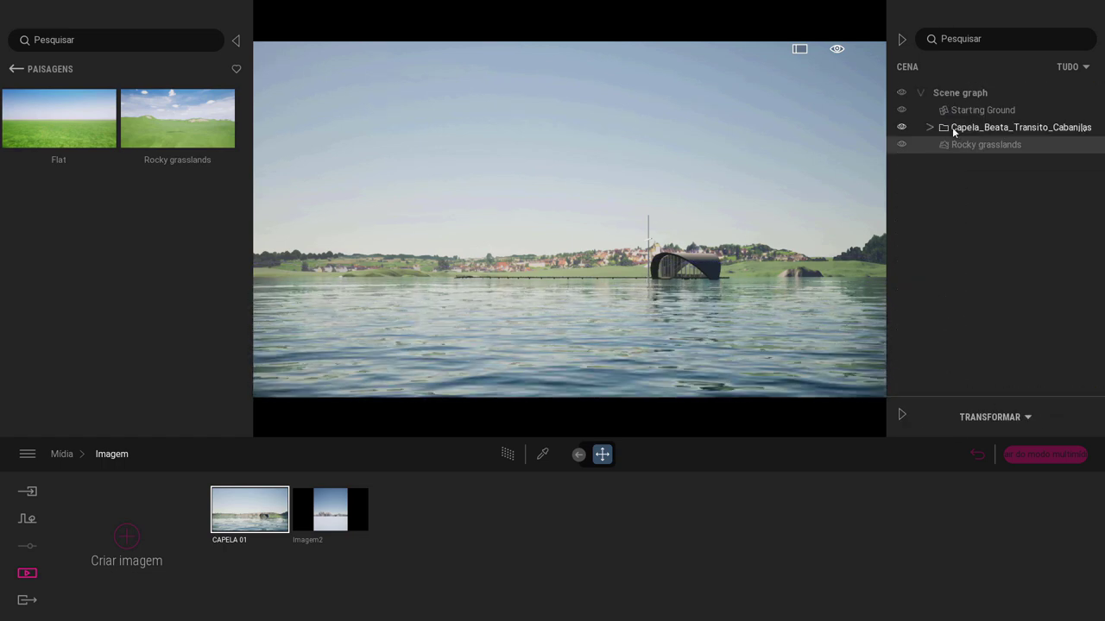
pyautogui.doubleClick(966, 129)
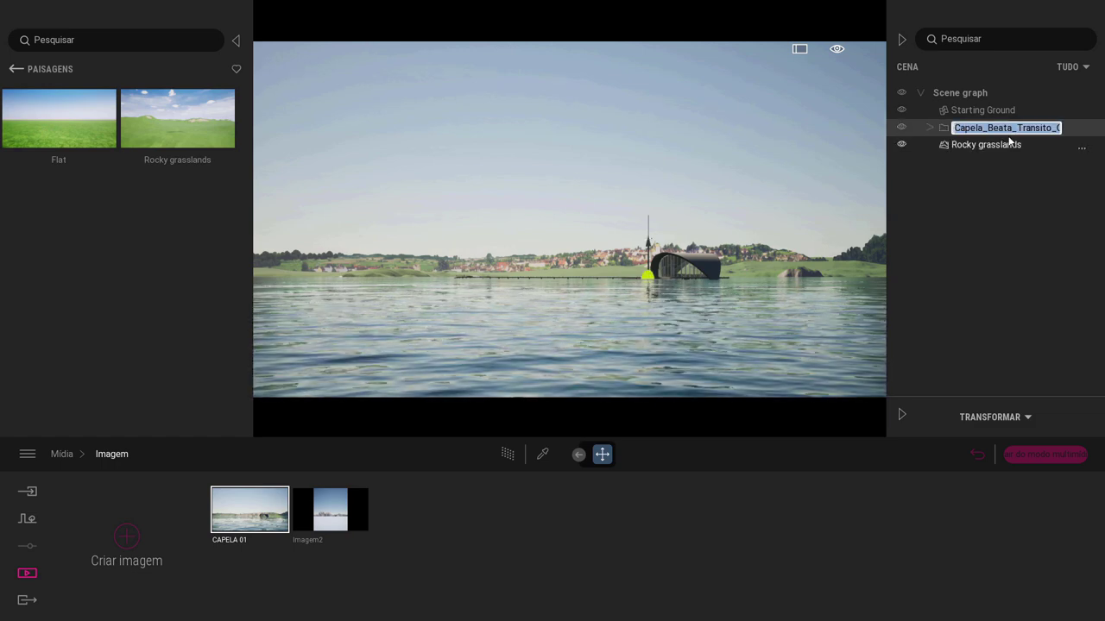
pyautogui.write('CAPELA')
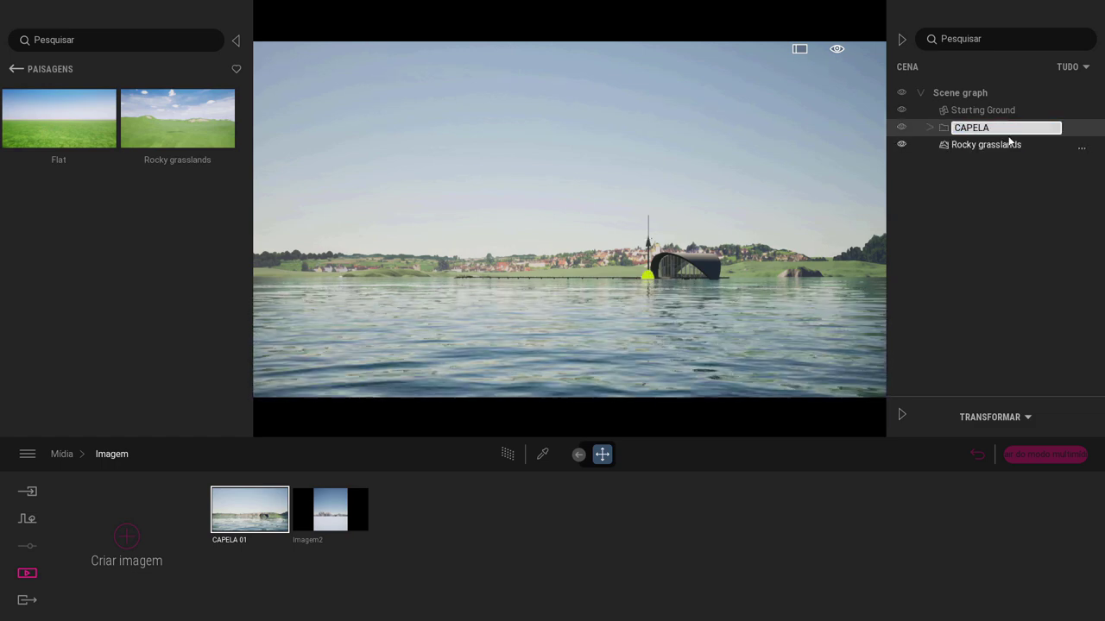
# Step: Create a scene graph container named TERRENO and move the Rocky grasslands terrain into it
pyautogui.rightClick(955, 95)
pyautogui.click(921, 110)
pyautogui.write('TERRENO')
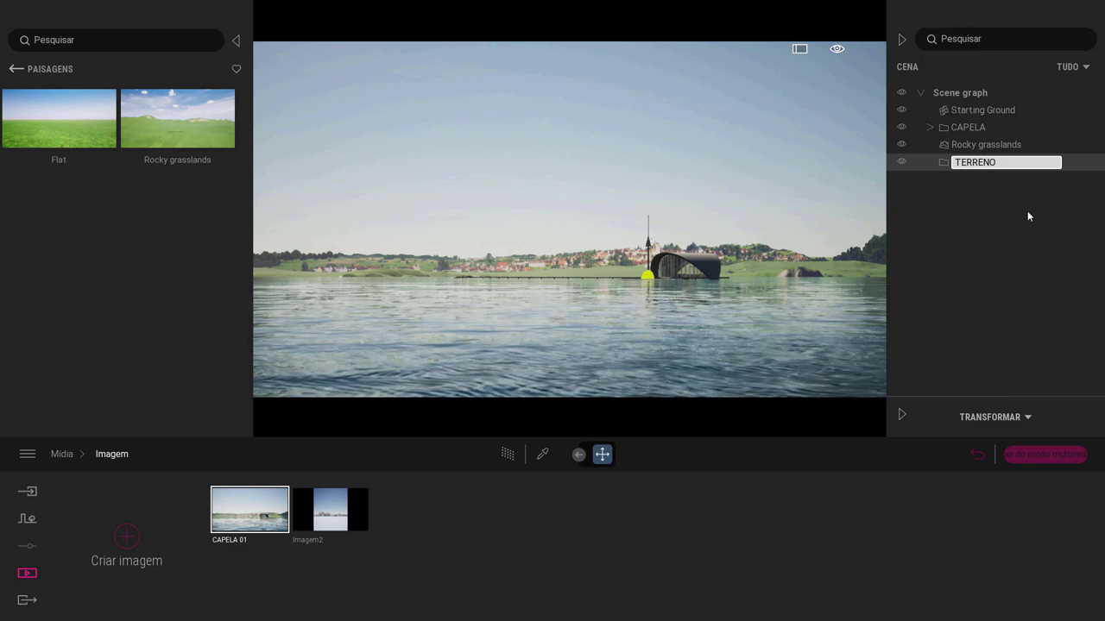
pyautogui.click(986, 144)
pyautogui.moveTo(986, 145); pyautogui.dragTo(974, 163)
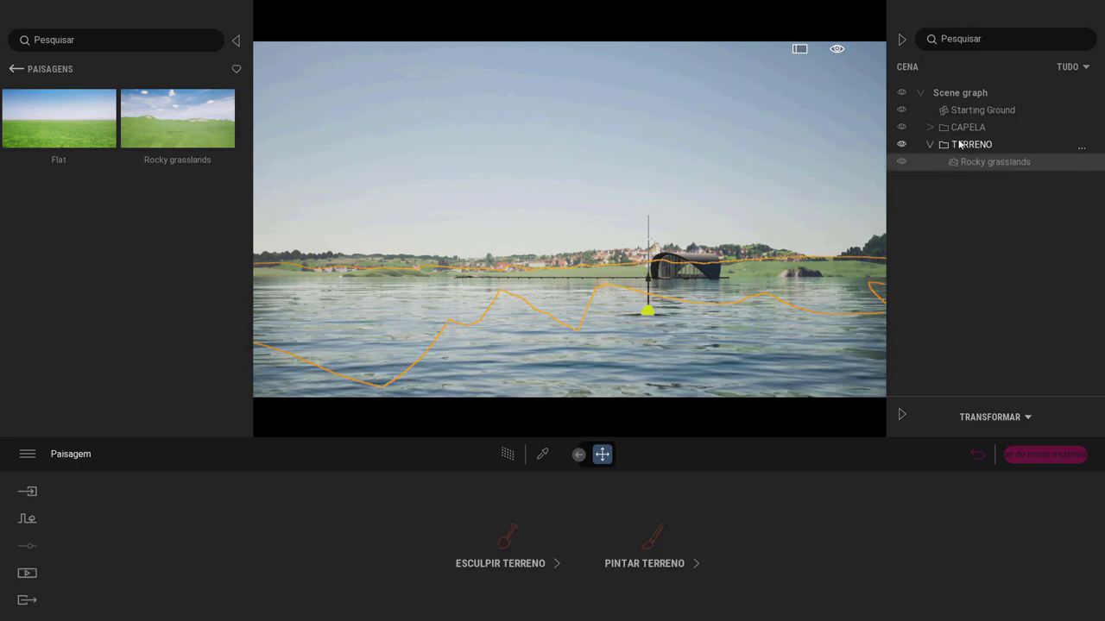
# Step: Create a scene graph container named VEGETAÇÕES
pyautogui.rightClick(957, 94)
pyautogui.click(952, 108)
pyautogui.write('VEGETAÇÕES')
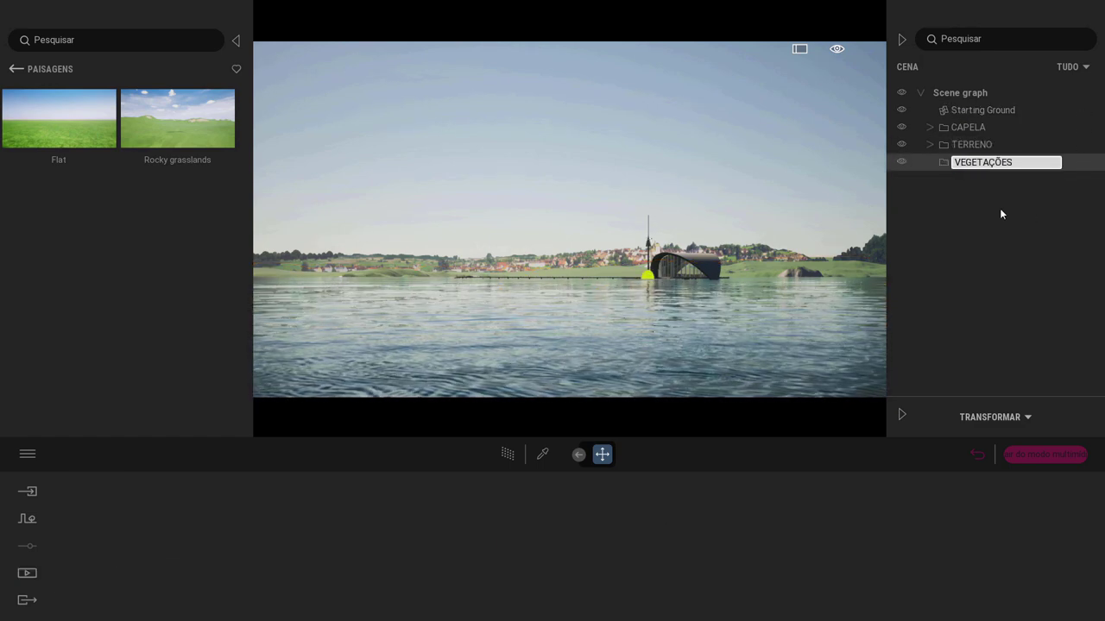
pyautogui.press('Return')
# Step: Create a scene graph container named AMBIENTAÇÃO
pyautogui.rightClick(960, 94)
pyautogui.click(958, 108)
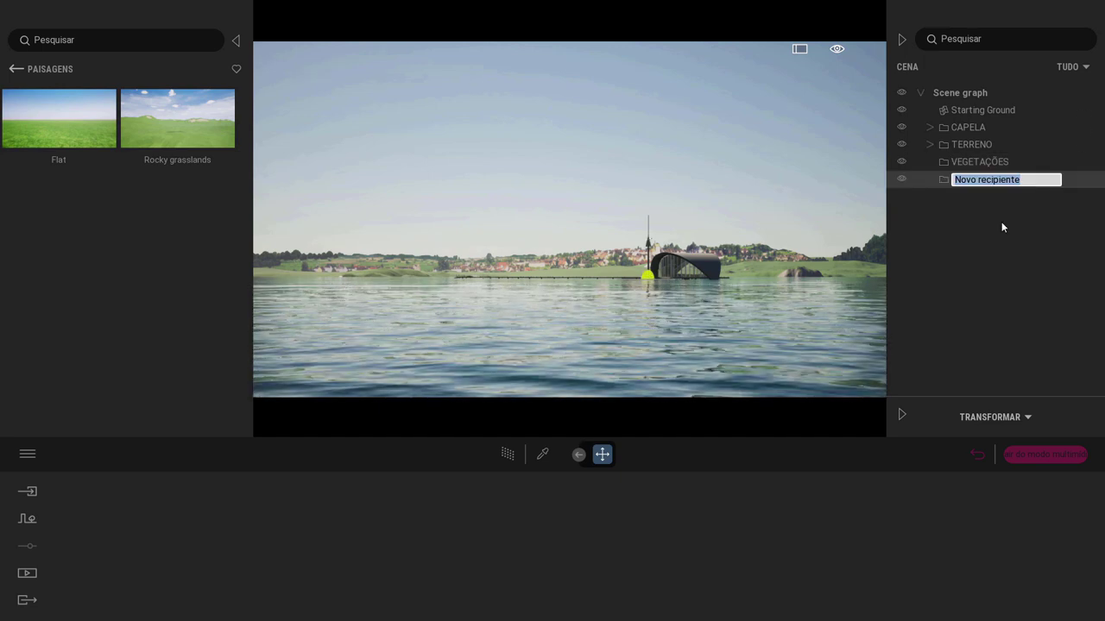
pyautogui.write('AMBIE')
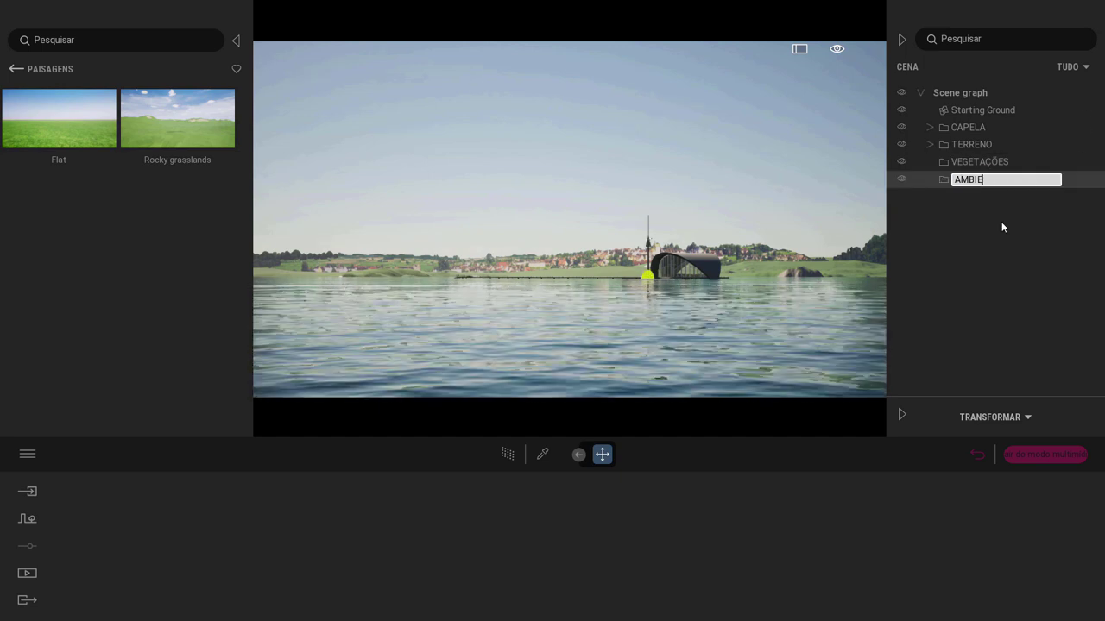
pyautogui.write('NTAÇÃO')
pyautogui.press('Return')
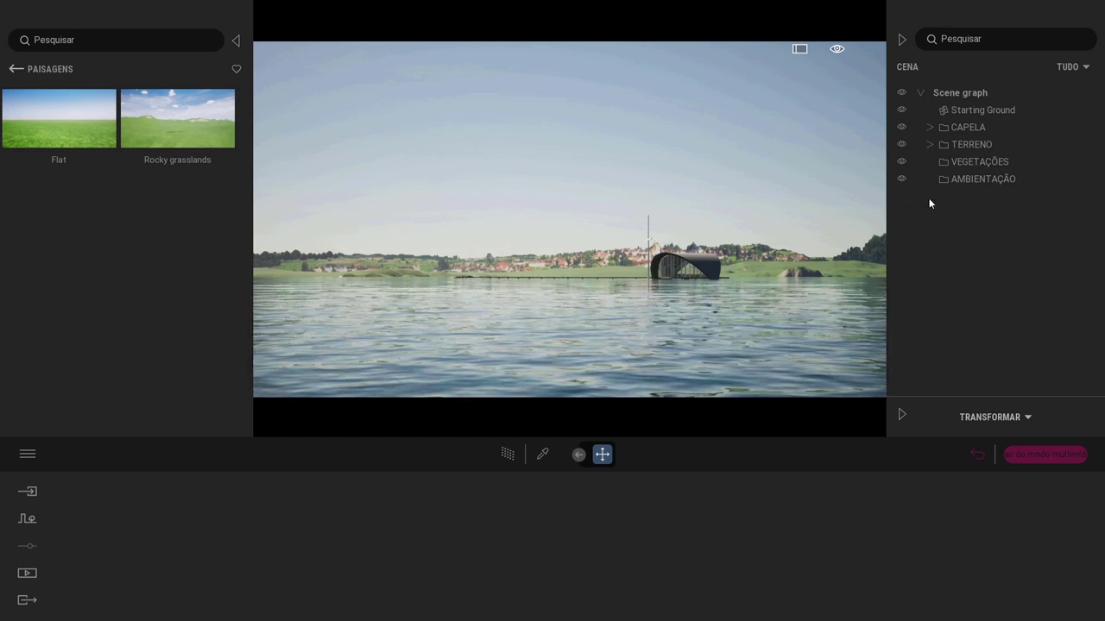
# Step: Create two containers named POSTES and PESSOAS inside AMBIENTAÇÃO and collapse the parent container
pyautogui.click(974, 180)
pyautogui.rightClick(975, 182)
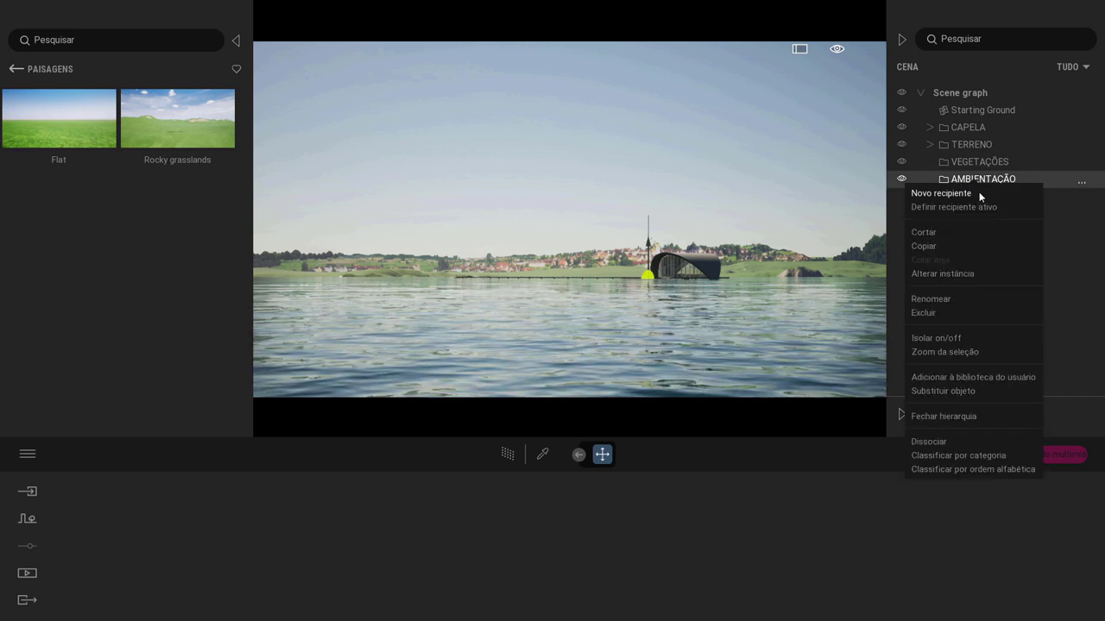
pyautogui.click(979, 190)
pyautogui.click(978, 181)
pyautogui.rightClick(978, 181)
pyautogui.click(978, 204)
pyautogui.write('PESSOAS')
pyautogui.press('Return')
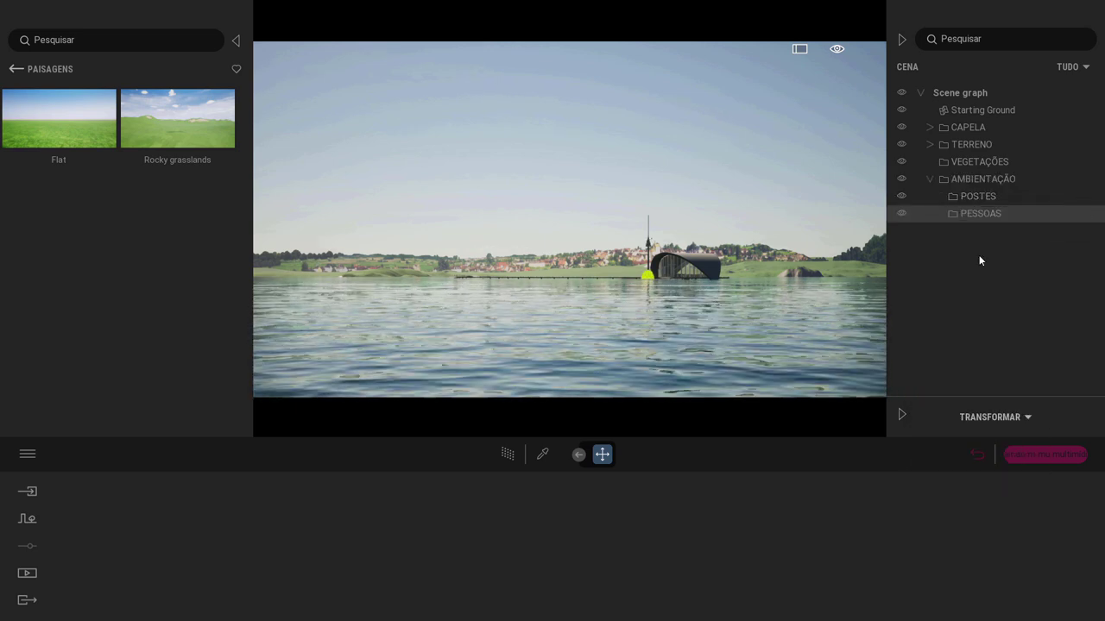
pyautogui.click(979, 255)
pyautogui.click(929, 179)
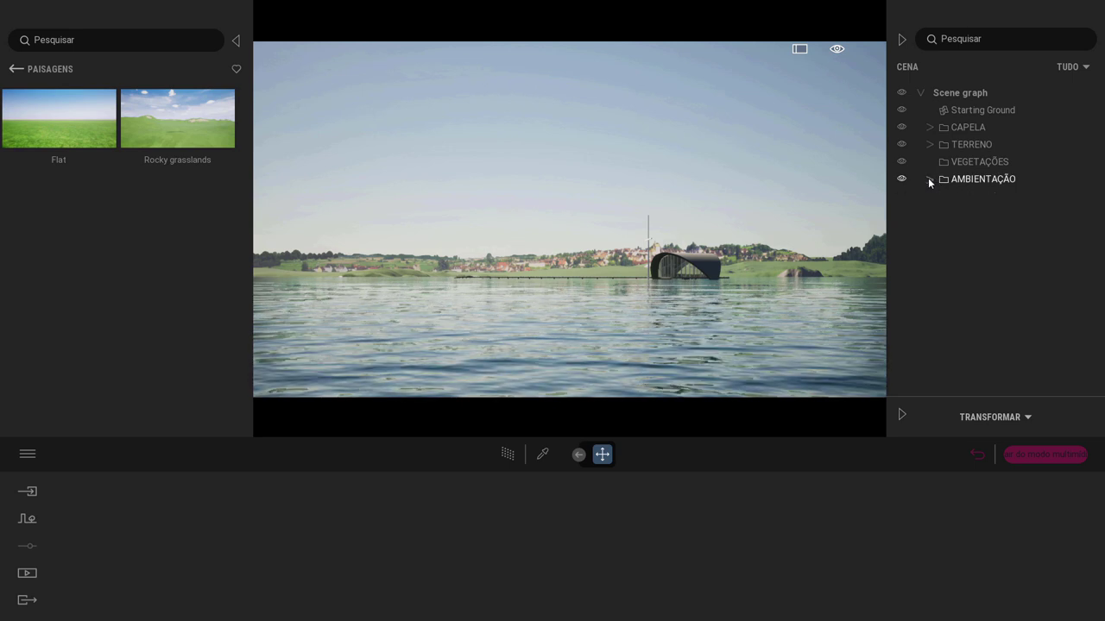
# Step: Leave media mode, go close to the chapel's footbridge and make POSTES the active container
pyautogui.click(1021, 454)
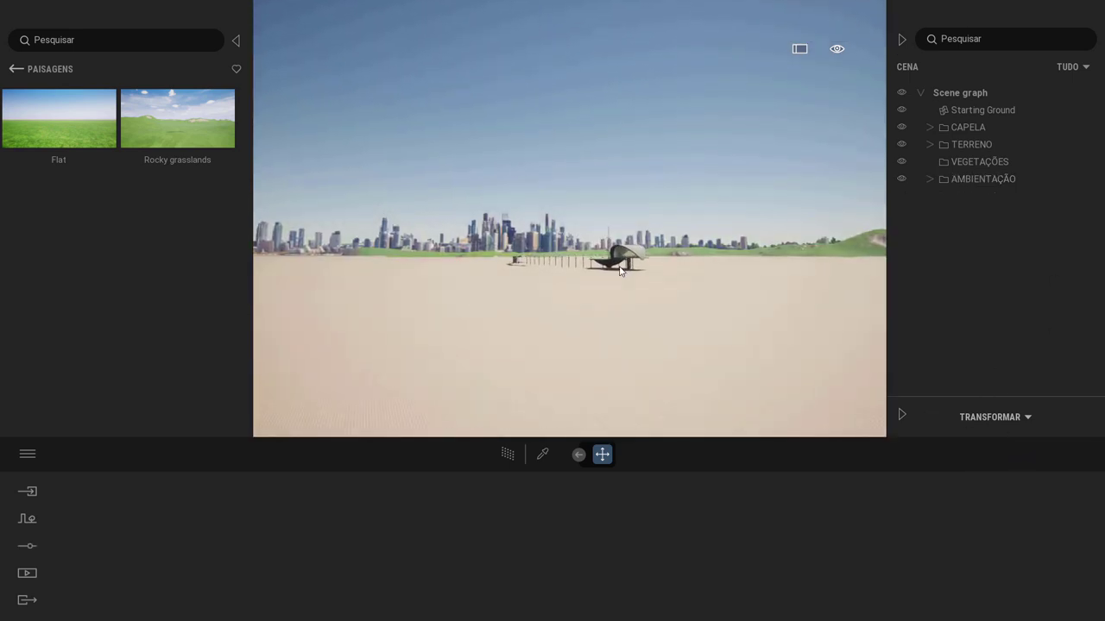
pyautogui.press('w')
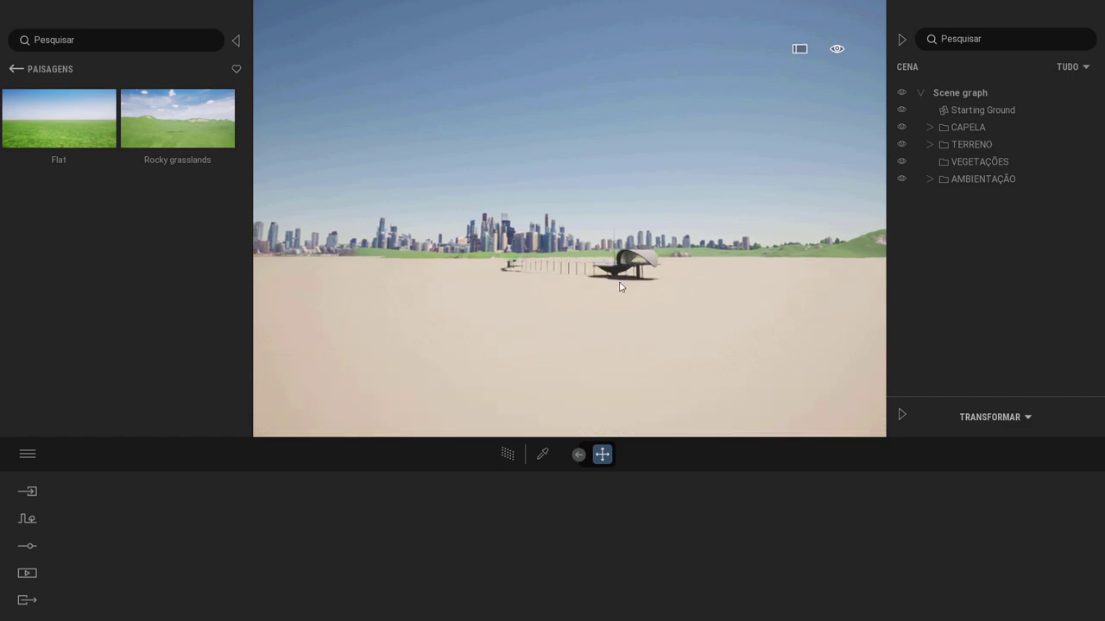
pyautogui.moveTo(585, 276); pyautogui.dragTo(557, 274, button='right')
pyautogui.click(236, 40)
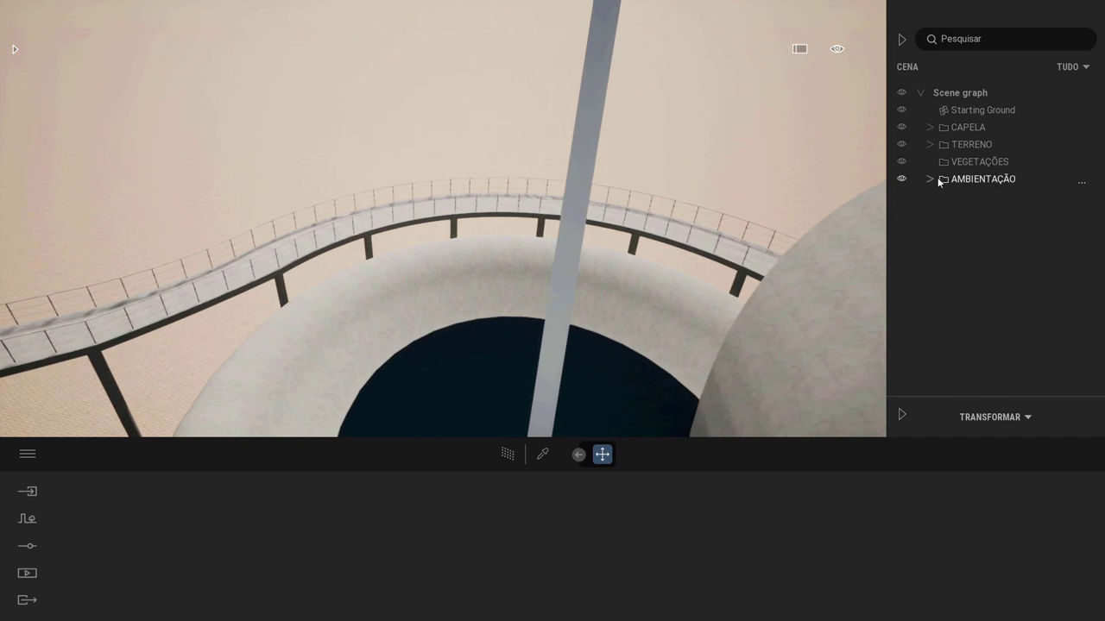
pyautogui.click(929, 179)
pyautogui.rightClick(973, 197)
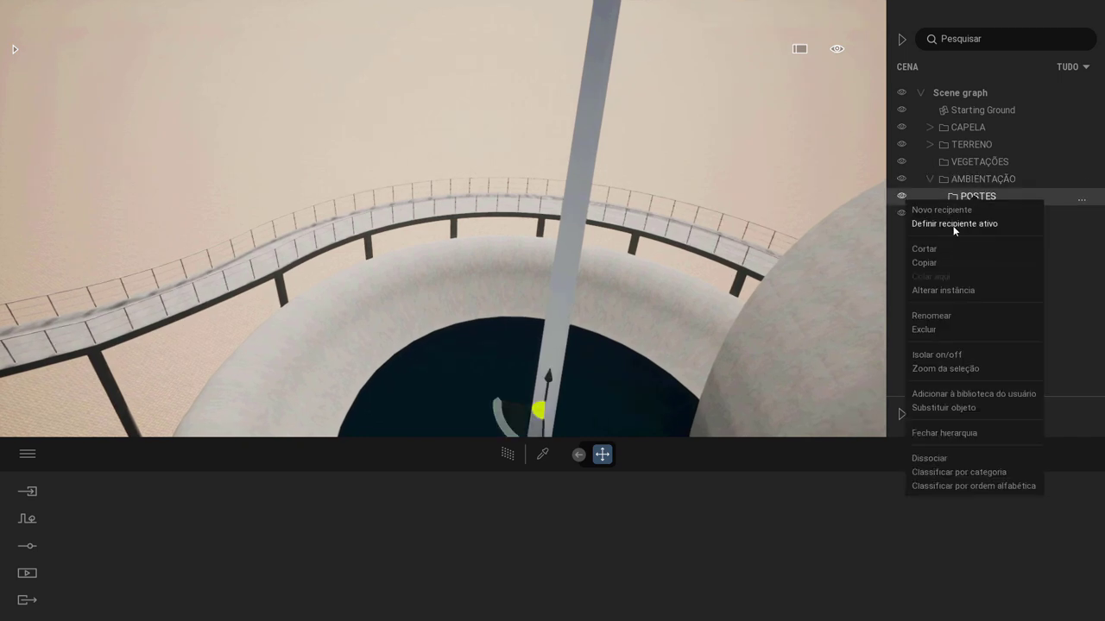
pyautogui.click(953, 223)
# Step: Browse the library's city objects to the Iluminação de rua category and find the Summer lamp post
pyautogui.click(14, 48)
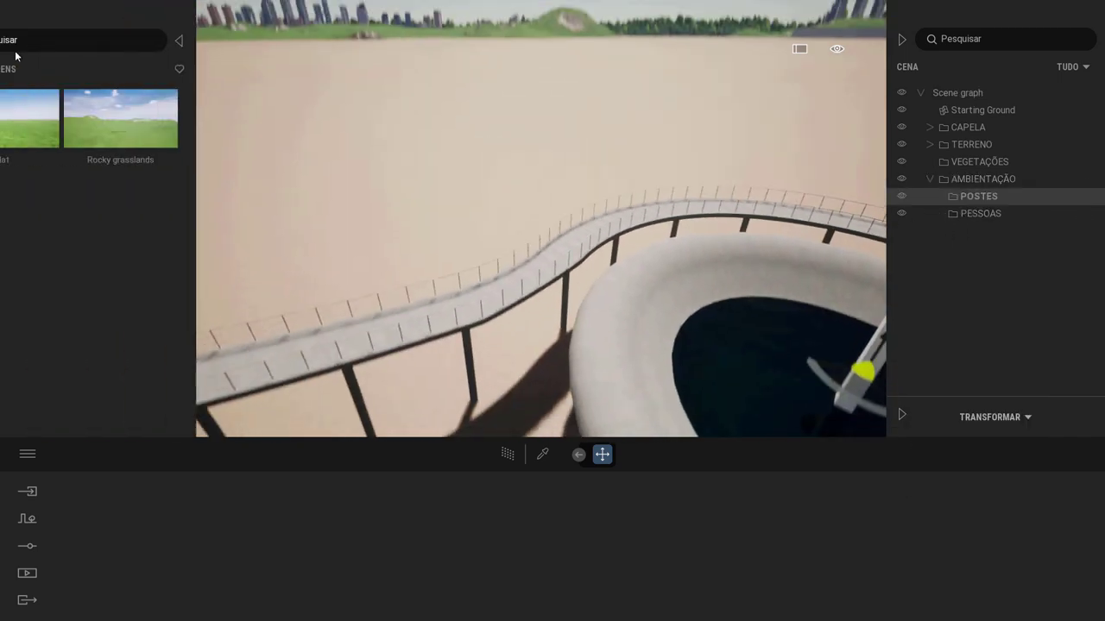
pyautogui.click(12, 70)
pyautogui.click(12, 70)
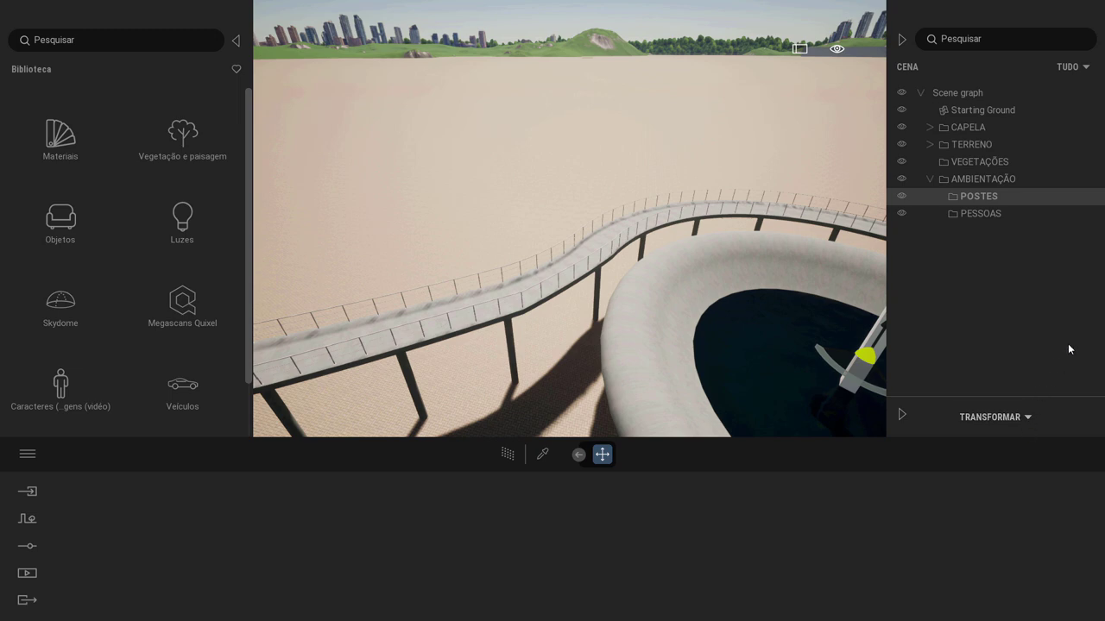
pyautogui.click(61, 220)
pyautogui.click(192, 137)
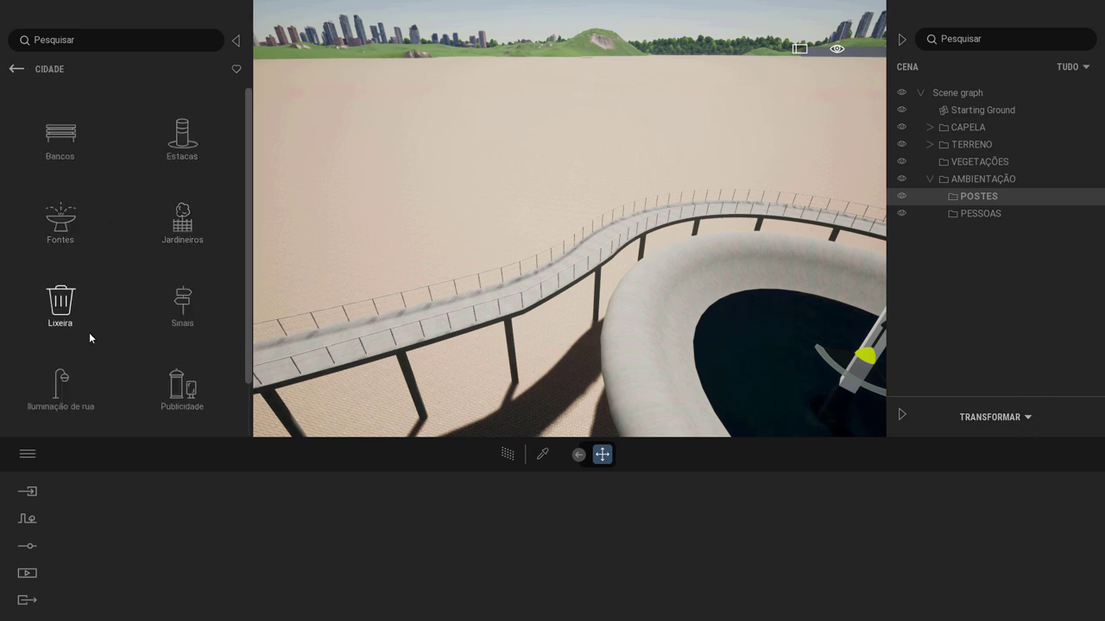
pyautogui.click(60, 384)
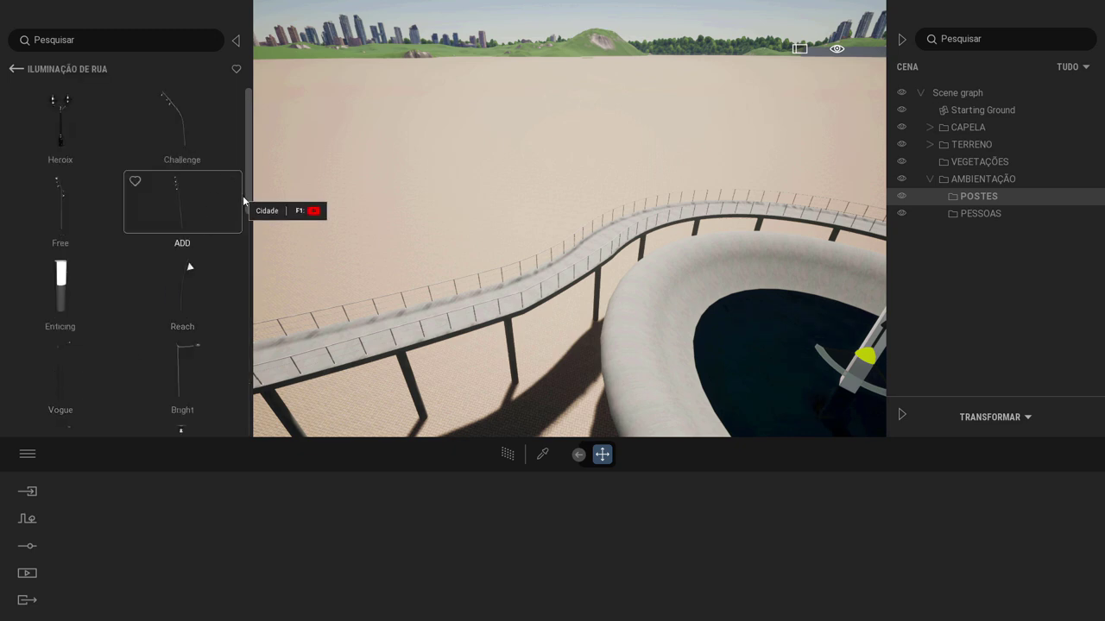
pyautogui.moveTo(249, 207); pyautogui.dragTo(254, 298)
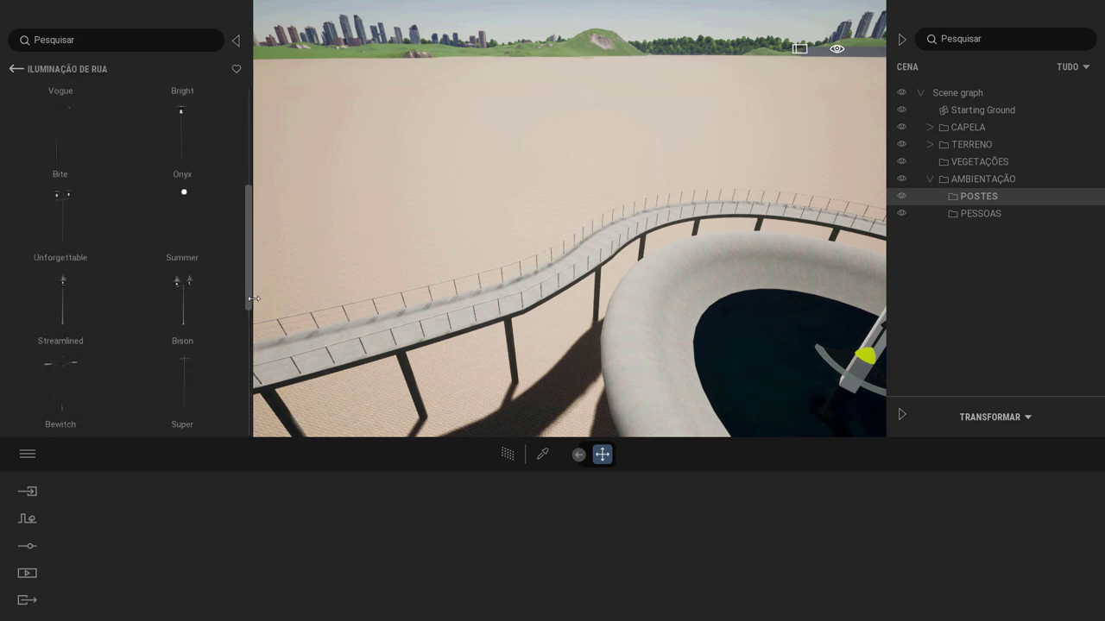
# Step: Place Summer lamp posts at intervals along the edge of the chapel's curved footbridge
pyautogui.moveTo(212, 235); pyautogui.dragTo(315, 334)
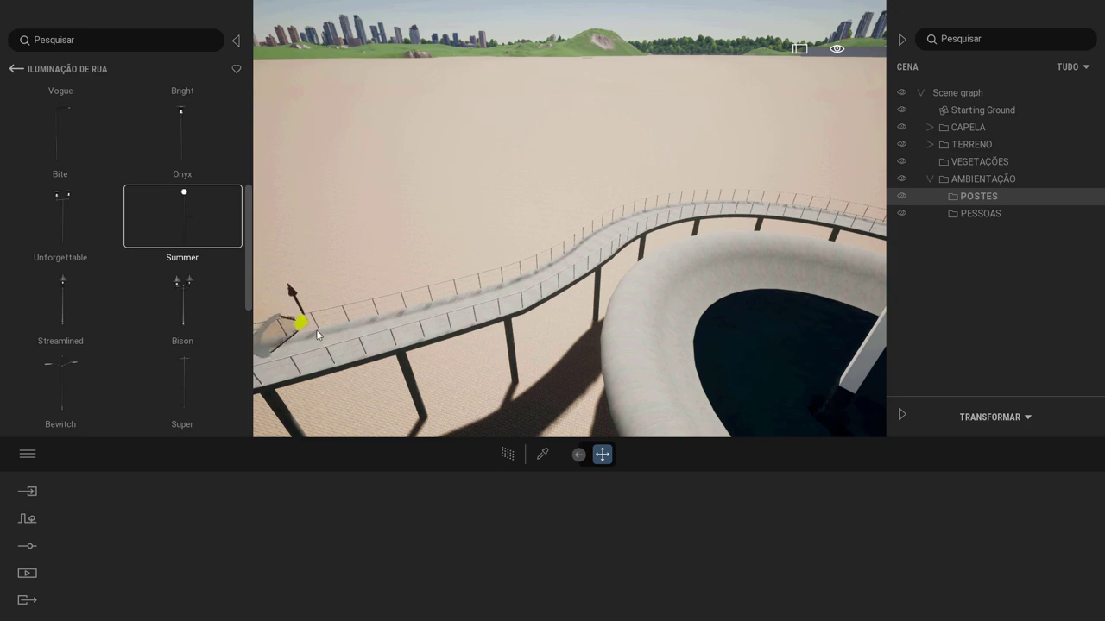
pyautogui.moveTo(688, 233); pyautogui.dragTo(659, 181)
pyautogui.moveTo(659, 179); pyautogui.dragTo(405, 233, button='right')
pyautogui.click(405, 233)
pyautogui.moveTo(639, 207); pyautogui.dragTo(483, 194, button='right')
pyautogui.click(328, 192)
pyautogui.moveTo(690, 233); pyautogui.dragTo(466, 180, button='right')
pyautogui.click(577, 207)
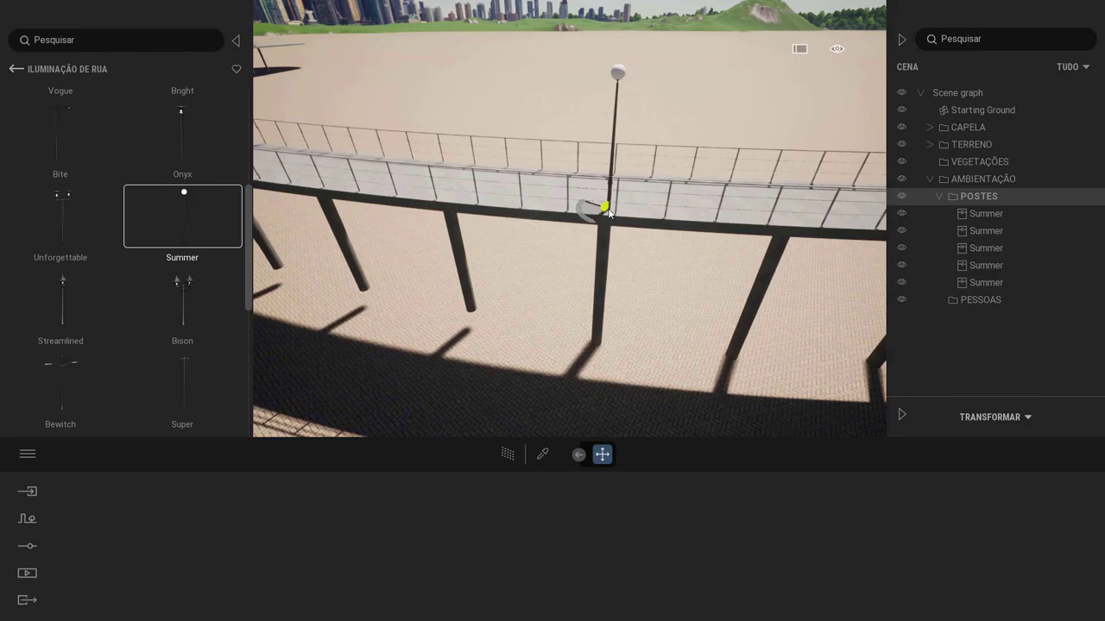
pyautogui.click(600, 210)
pyautogui.moveTo(599, 209); pyautogui.dragTo(549, 201, button='right')
# Step: Continue the row of Summer lamp posts along the rest of the footbridge, using the top view to check their spacing
pyautogui.moveTo(837, 49)
pyautogui.moveTo(837, 227)
pyautogui.click(757, 187)
pyautogui.scroll(5, 641, 198)
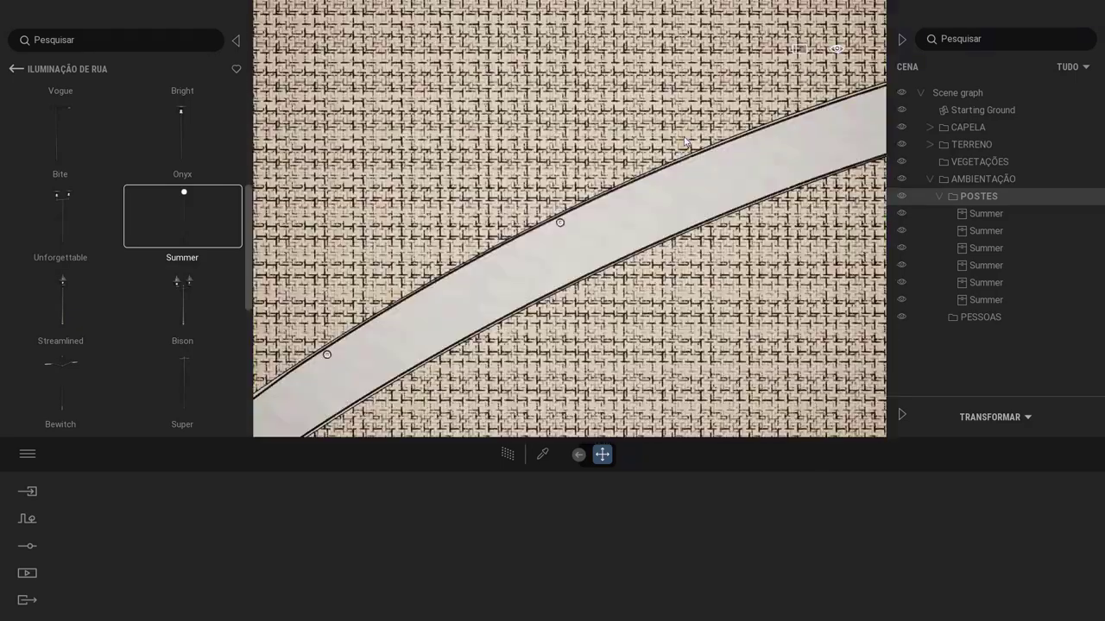
pyautogui.moveTo(640, 197); pyautogui.dragTo(518, 239, button='right')
pyautogui.click(604, 210)
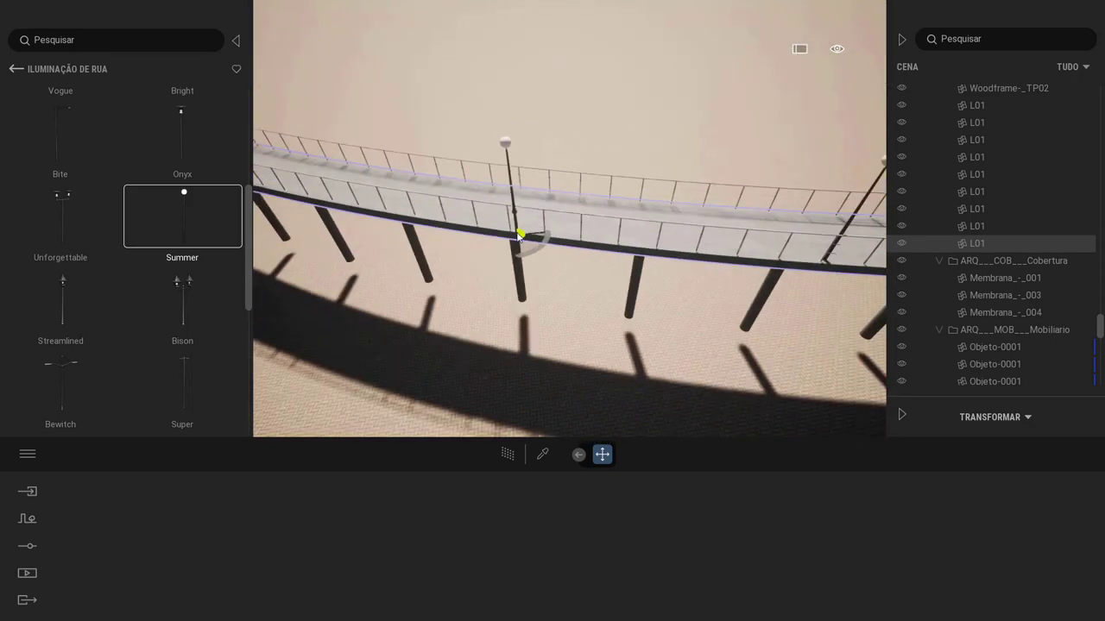
pyautogui.moveTo(551, 196); pyautogui.dragTo(553, 276, button='right')
pyautogui.click(618, 203)
pyautogui.moveTo(182, 217); pyautogui.dragTo(680, 262)
pyautogui.moveTo(526, 251); pyautogui.dragTo(518, 177)
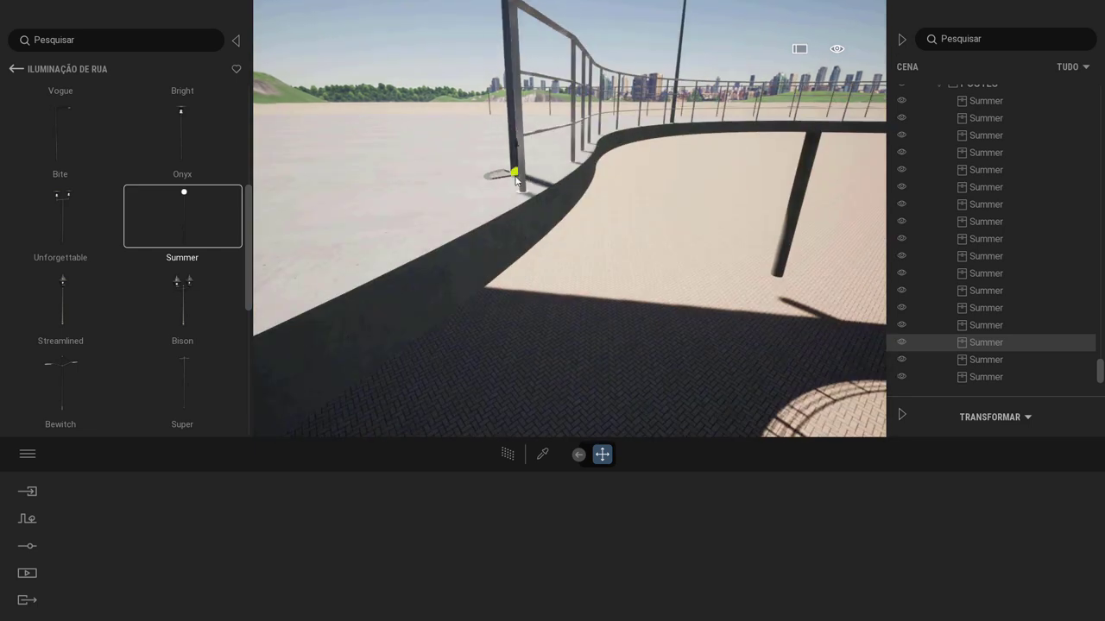
# Step: Collapse and hide the POSTES container and make PESSOAS the active container
pyautogui.click(26, 573)
pyautogui.moveTo(1099, 371); pyautogui.dragTo(1100, 129)
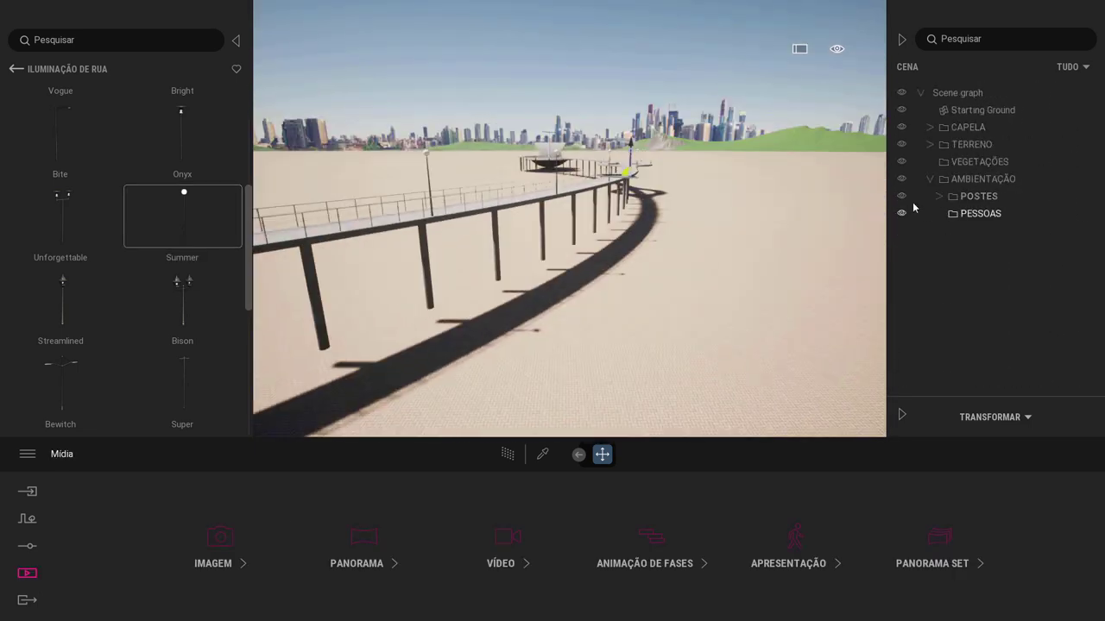
pyautogui.rightClick(965, 216)
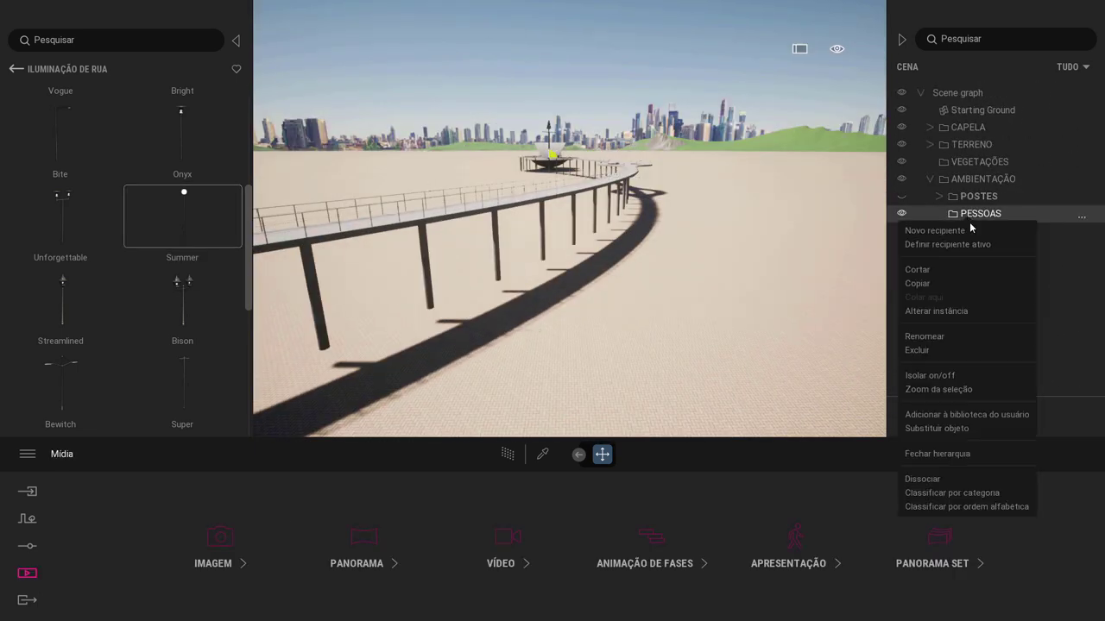
pyautogui.click(970, 243)
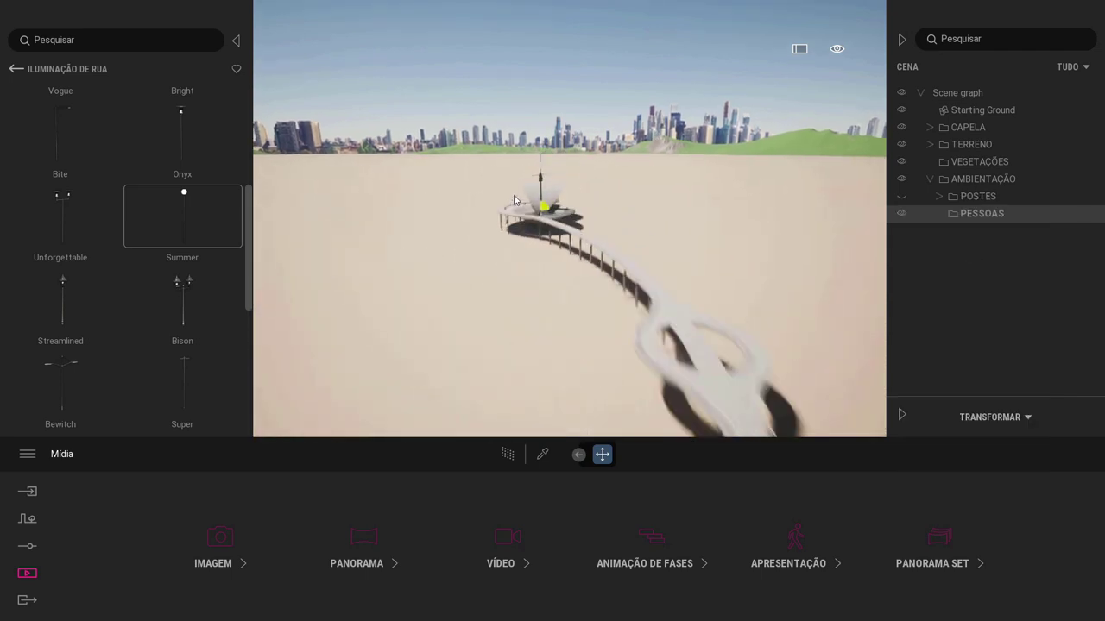
# Step: Place two Group02 people groups from the library on the deck in front of the chapel
pyautogui.press('w')
pyautogui.moveTo(522, 251); pyautogui.dragTo(623, 258, button='right')
pyautogui.moveTo(653, 131); pyautogui.dragTo(587, 221, button='right')
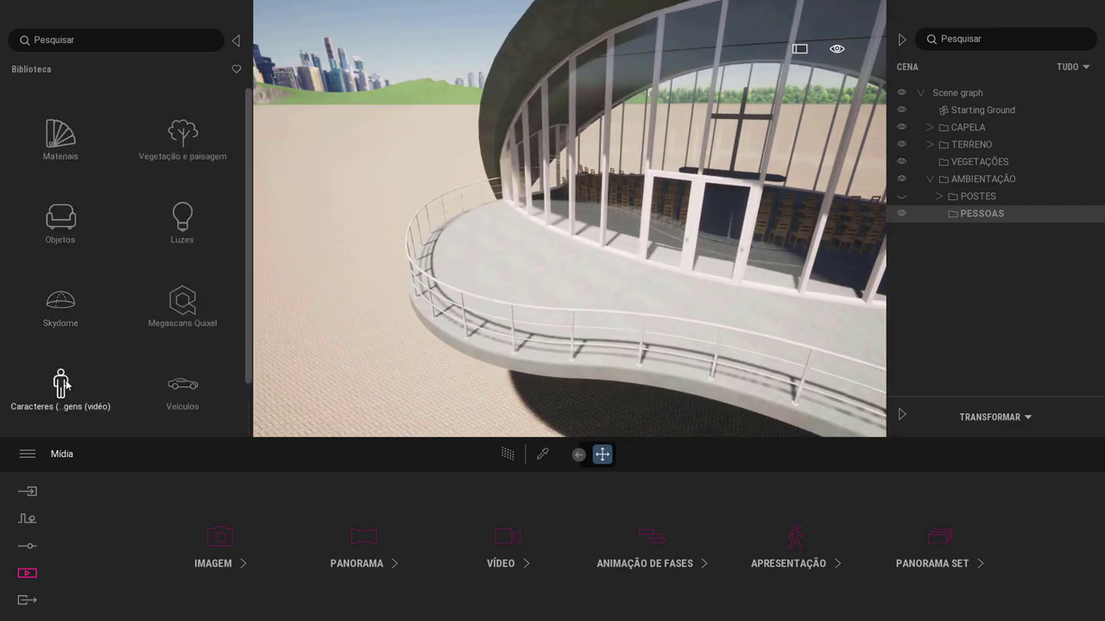
pyautogui.click(60, 384)
pyautogui.click(188, 145)
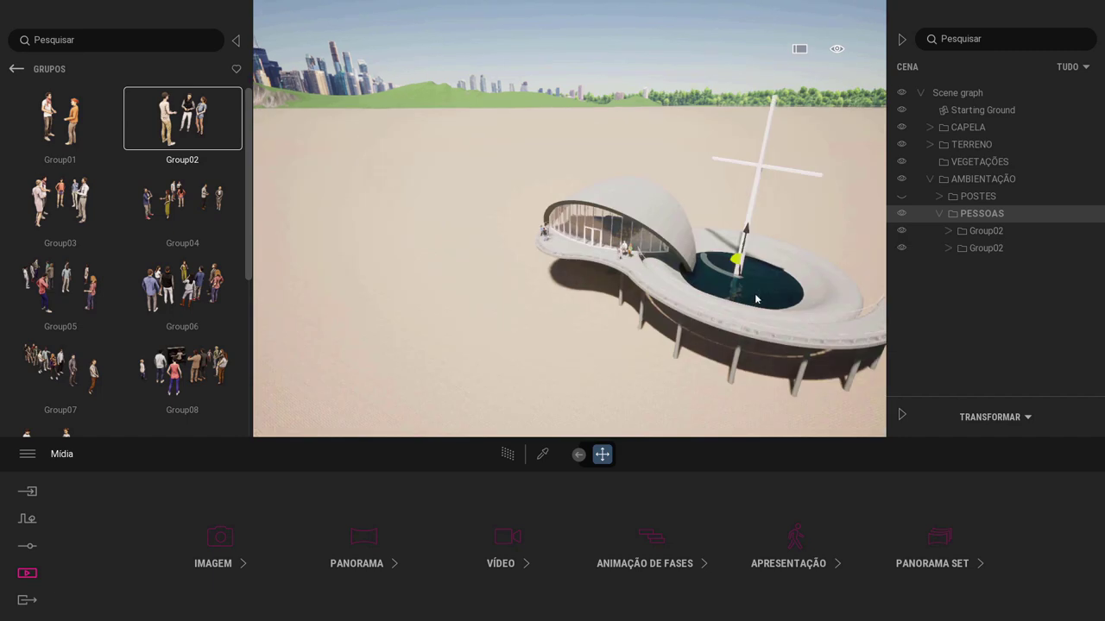
pyautogui.keyDown('shift'); pyautogui.moveTo(623, 300); pyautogui.dragTo(632, 249, button='middle'); pyautogui.keyUp('shift')
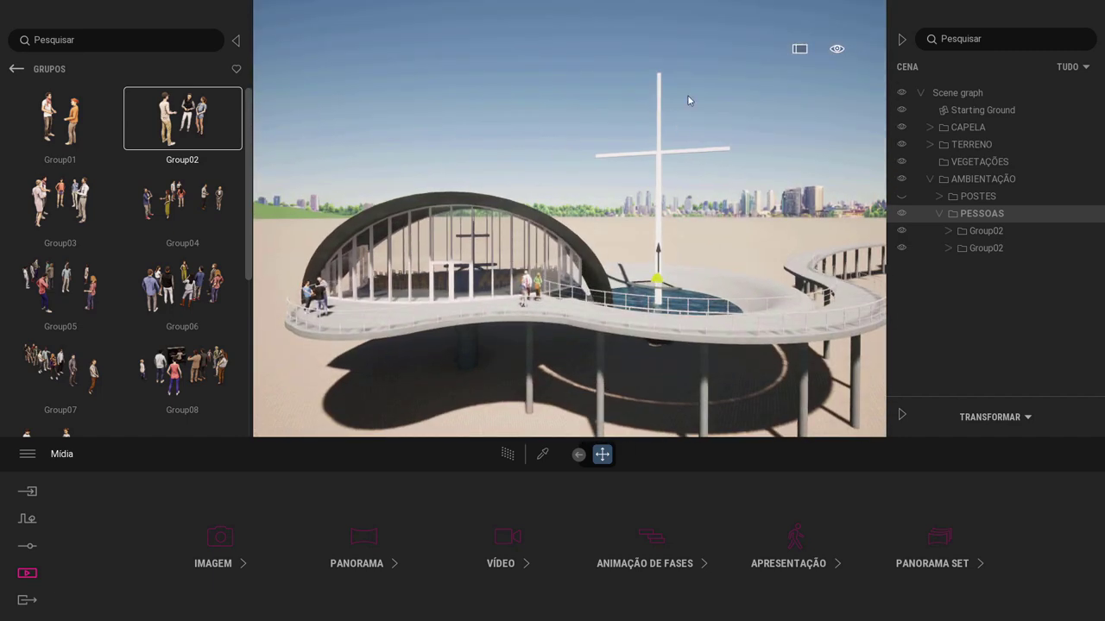
# Step: Start a character path for the footbridge beside the pool and switch to the top view
pyautogui.moveTo(661, 268); pyautogui.dragTo(424, 429, button='right')
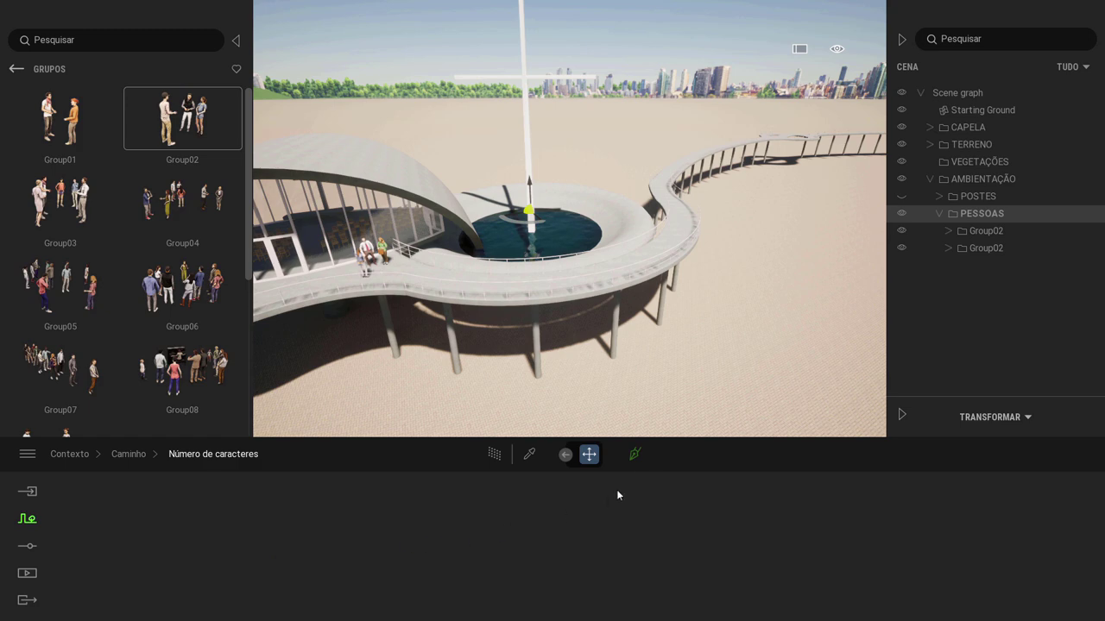
pyautogui.moveTo(504, 284); pyautogui.dragTo(409, 353, button='right')
pyautogui.click(837, 50)
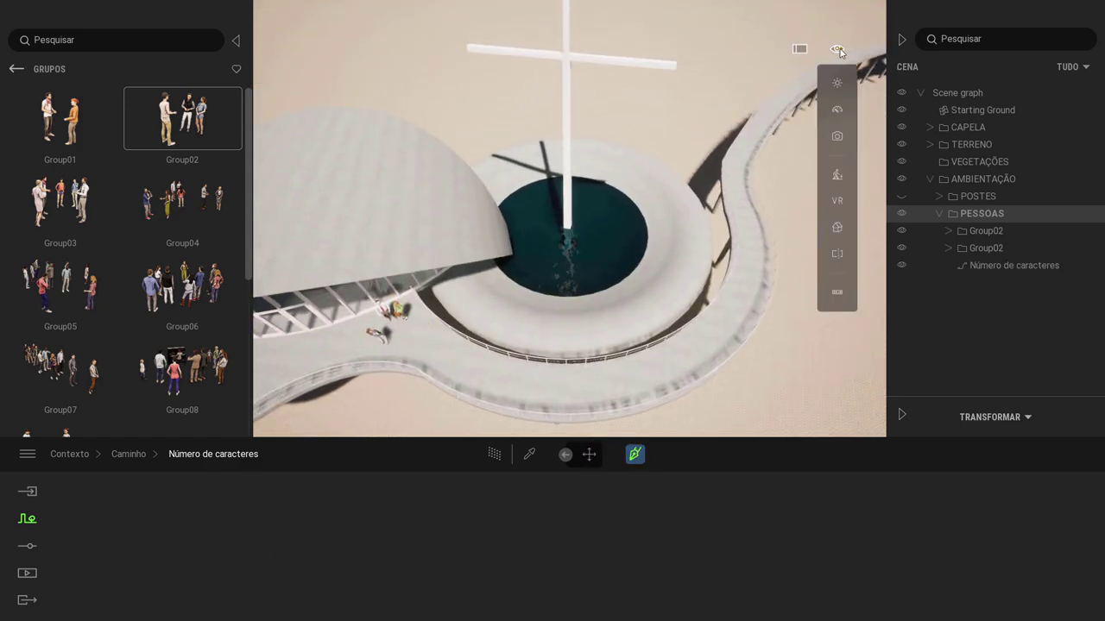
pyautogui.click(836, 229)
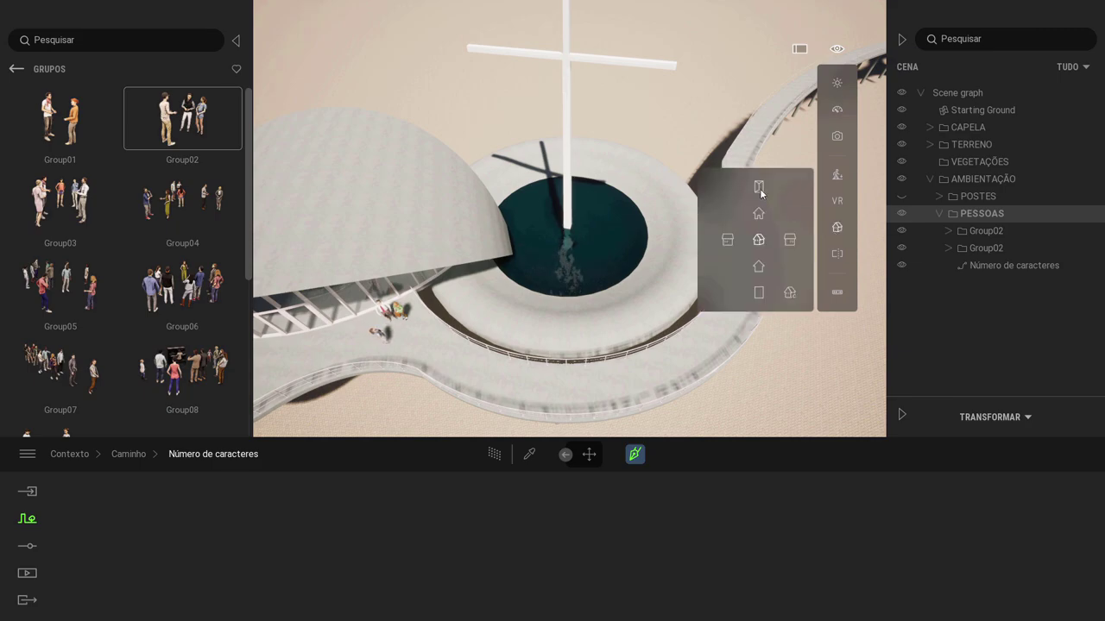
pyautogui.click(759, 187)
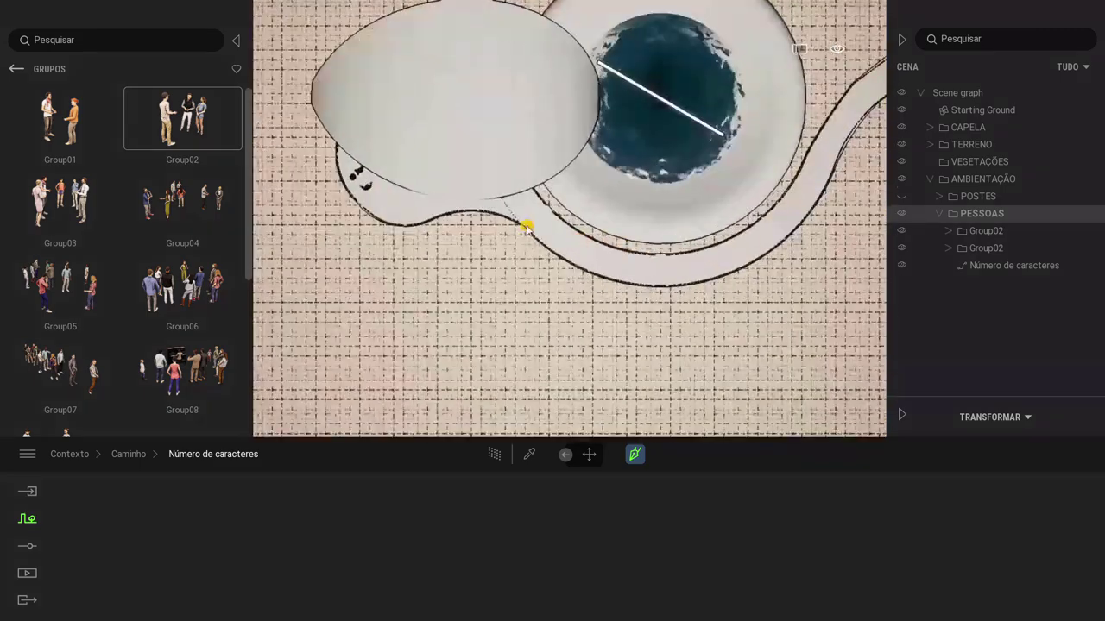
# Step: Draw two character paths along the footbridge, following its curve away from the chapel
pyautogui.click(757, 300)
pyautogui.moveTo(837, 259); pyautogui.dragTo(559, 379, button='middle')
pyautogui.click(629, 326)
pyautogui.click(723, 170)
pyautogui.click(498, 212)
pyautogui.click(586, 159)
pyautogui.click(693, 102)
pyautogui.click(468, 262)
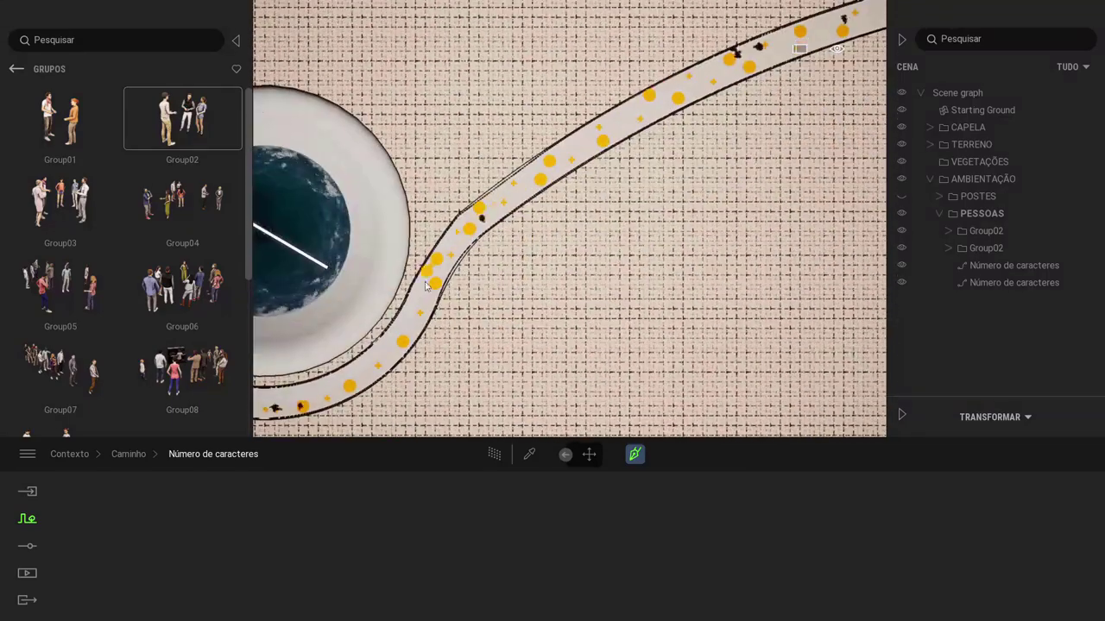
# Step: Open the CAPELA 01 image and increase the density of people on the first character path
pyautogui.click(27, 573)
pyautogui.click(250, 509)
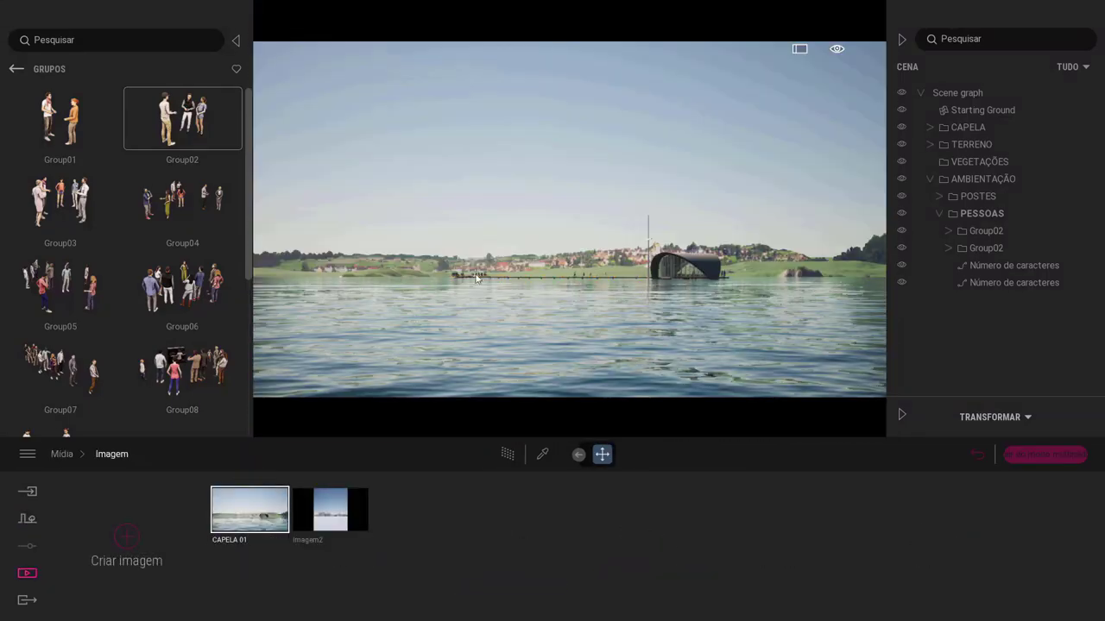
pyautogui.click(993, 265)
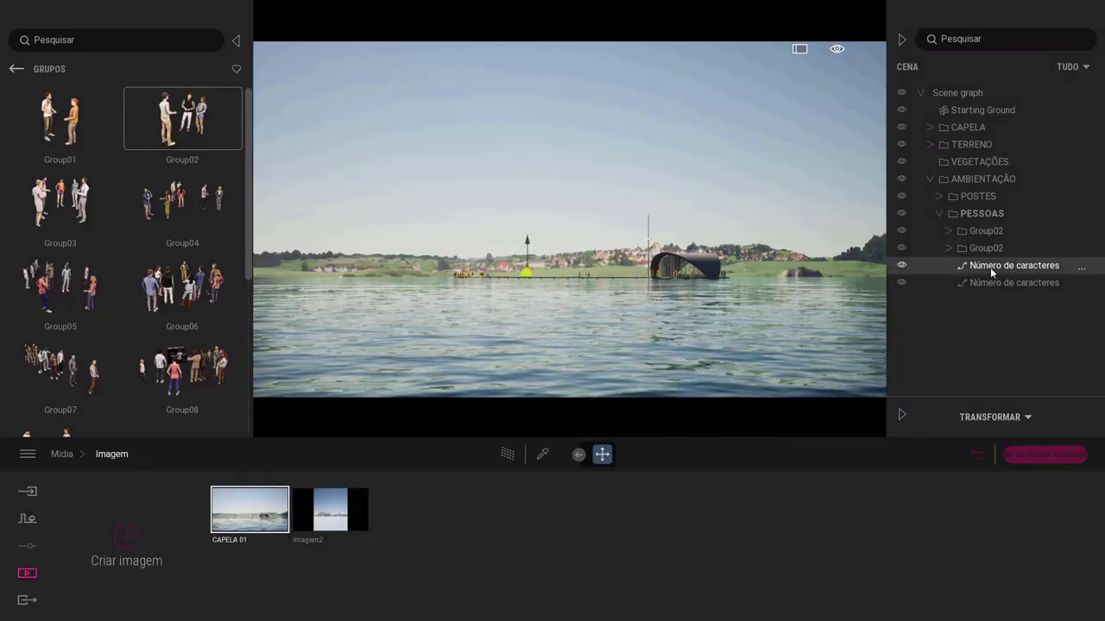
pyautogui.moveTo(617, 562); pyautogui.dragTo(617, 557)
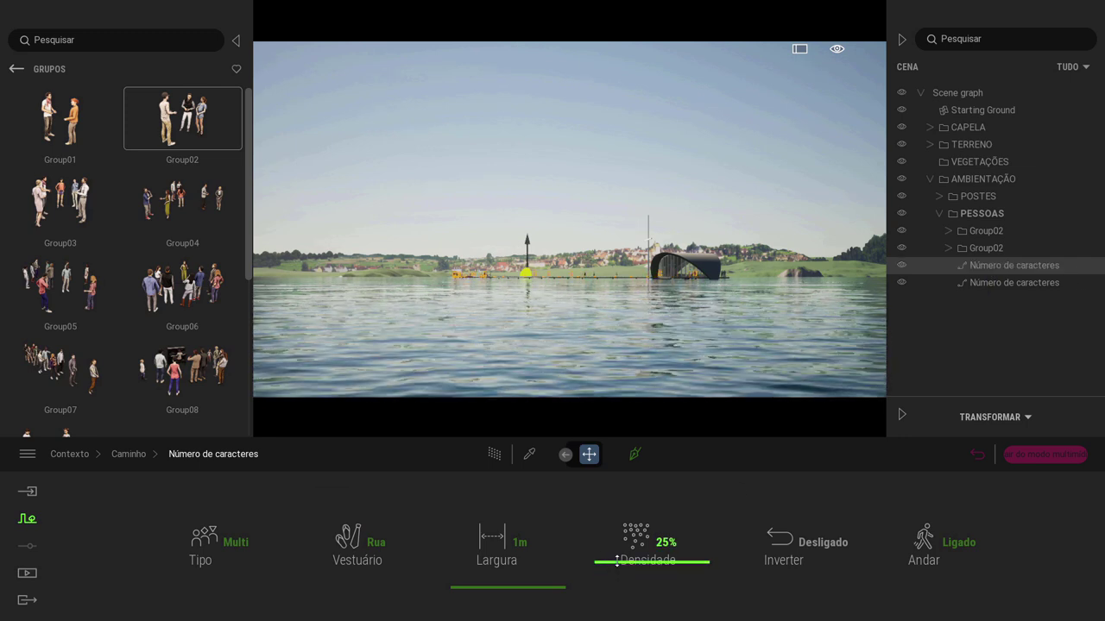
pyautogui.click(979, 359)
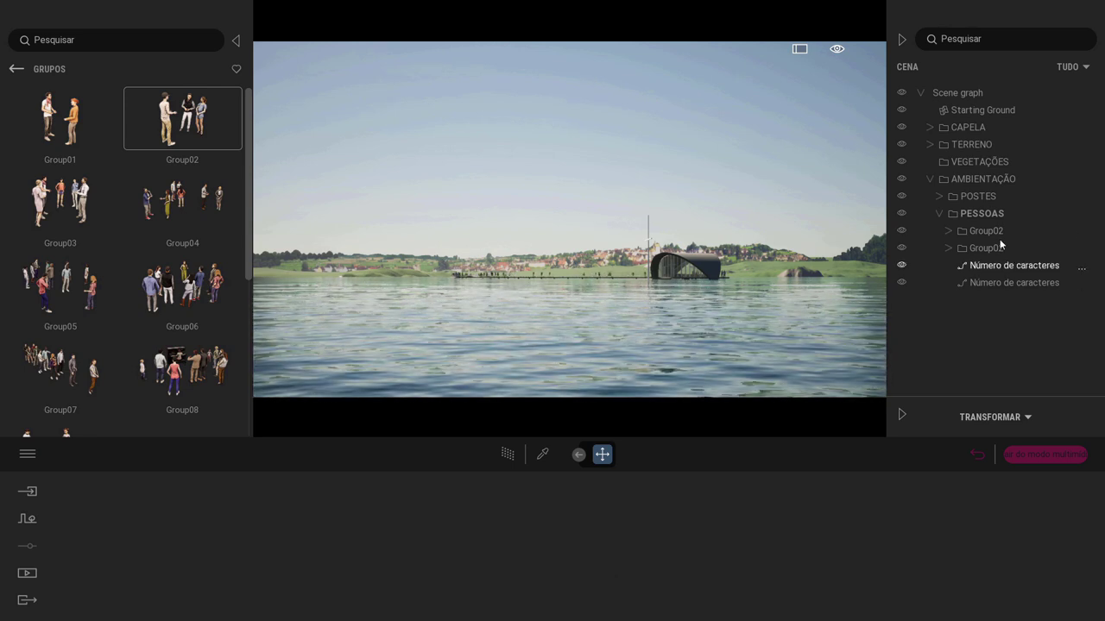
# Step: Hide the library and scene graph beside the image view and open the media types
pyautogui.click(236, 40)
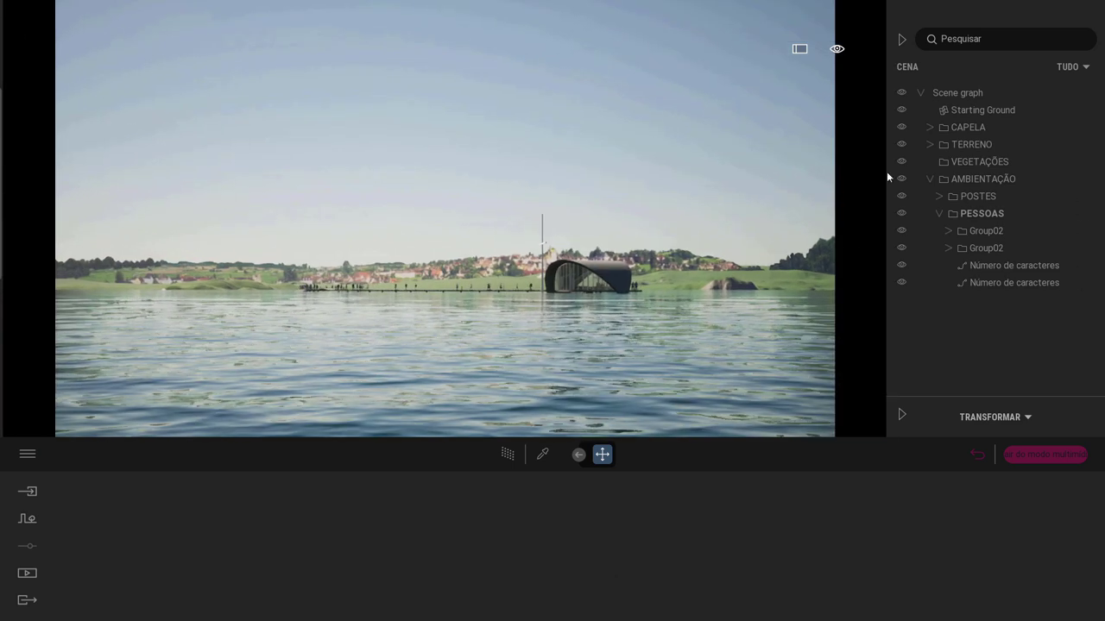
pyautogui.click(901, 41)
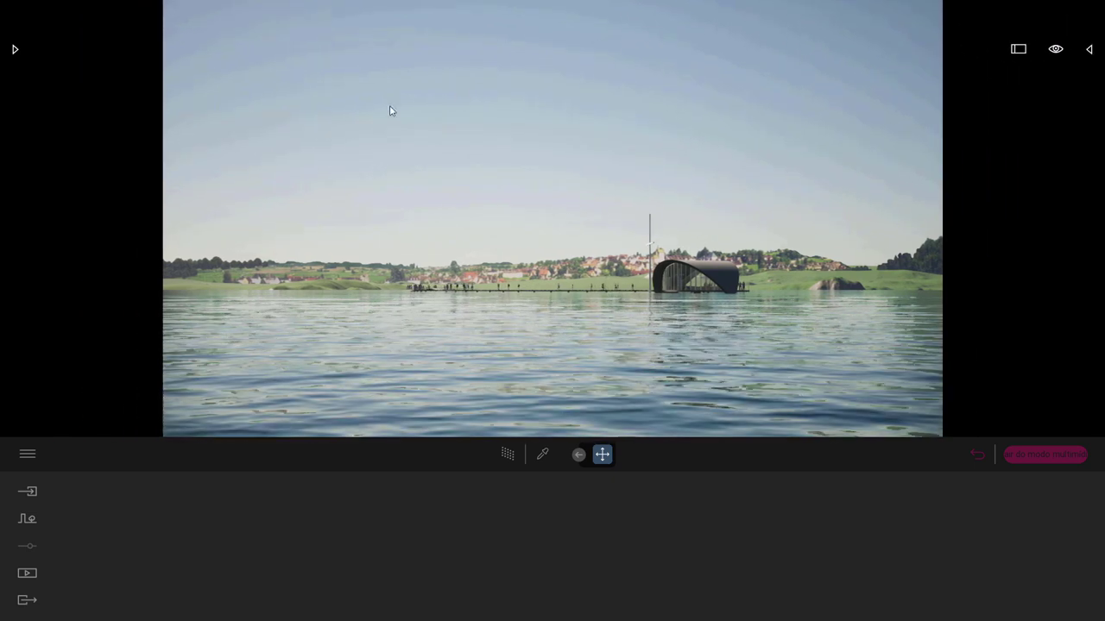
pyautogui.click(27, 573)
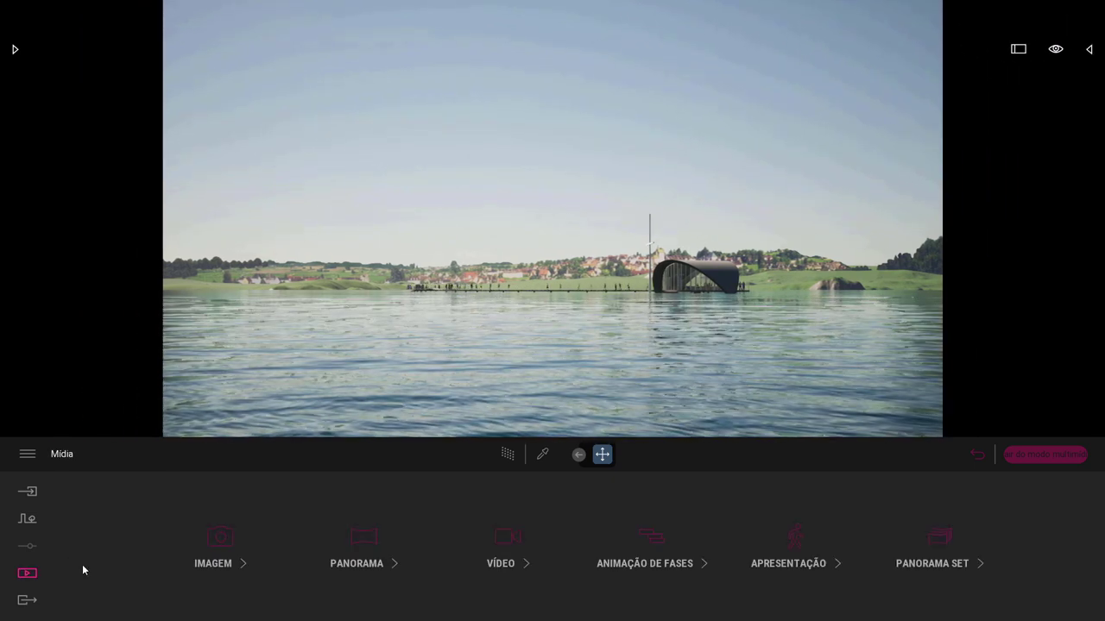
# Step: Open the lighting settings of the CAPELA 01 image and turn on its skydome
pyautogui.click(218, 549)
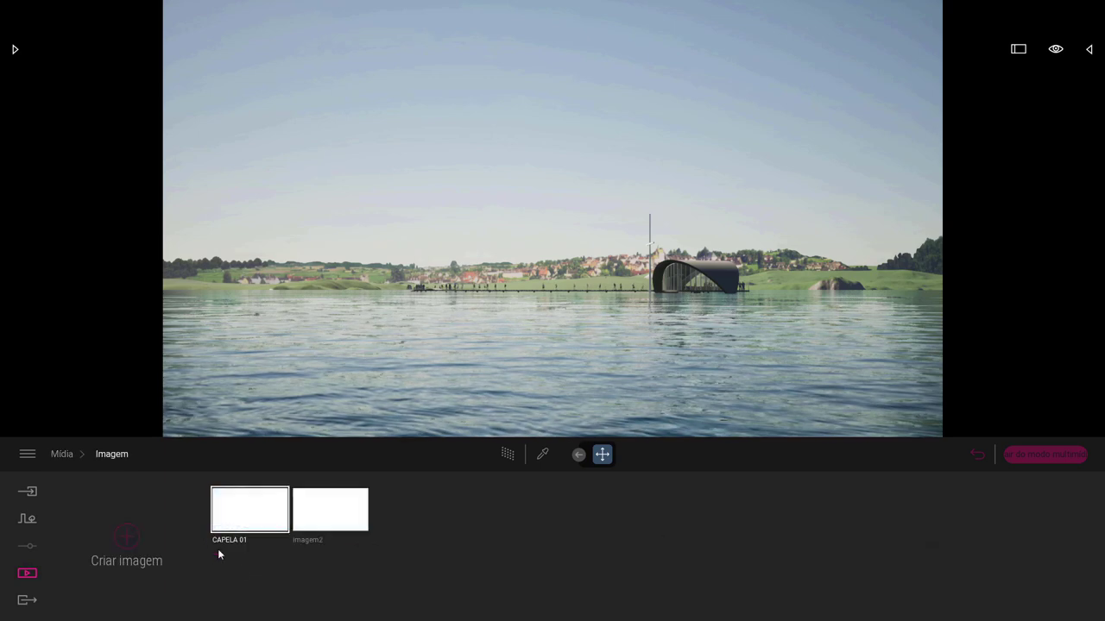
pyautogui.click(278, 541)
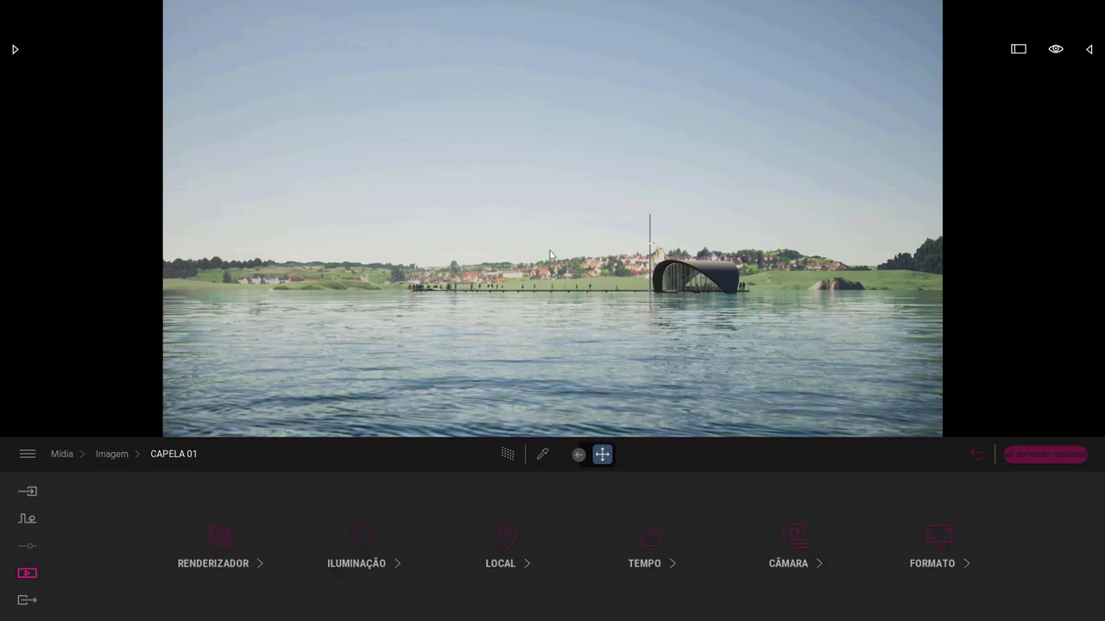
pyautogui.click(364, 545)
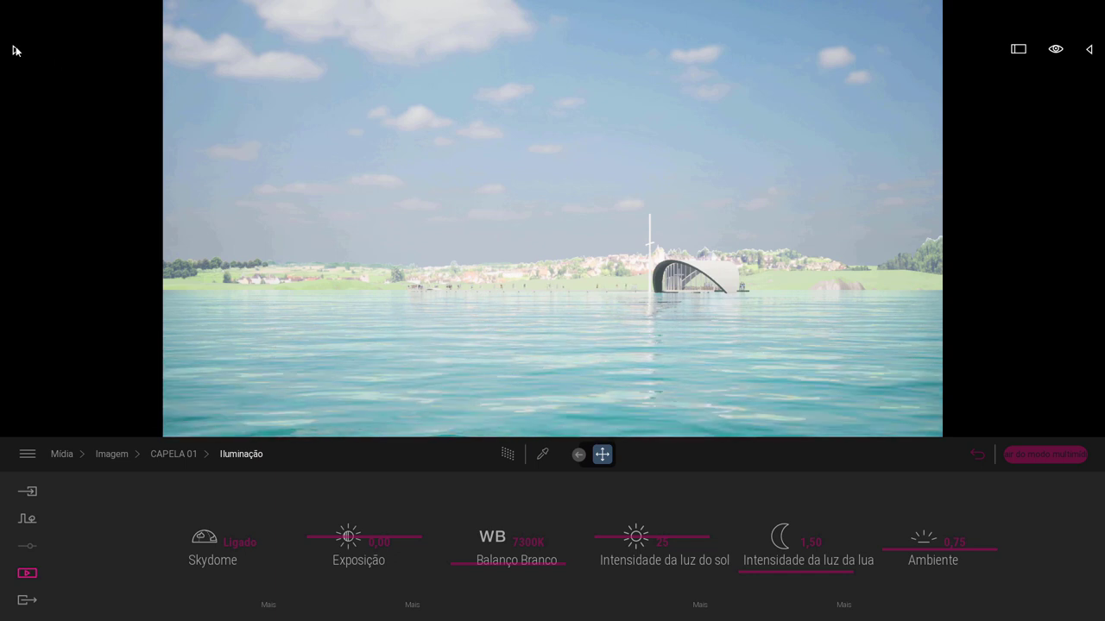
# Step: Replace the image's skydome with LowSun Cloudy 46 from the library's cloudy low-sun skies
pyautogui.click(15, 51)
pyautogui.click(15, 71)
pyautogui.click(15, 71)
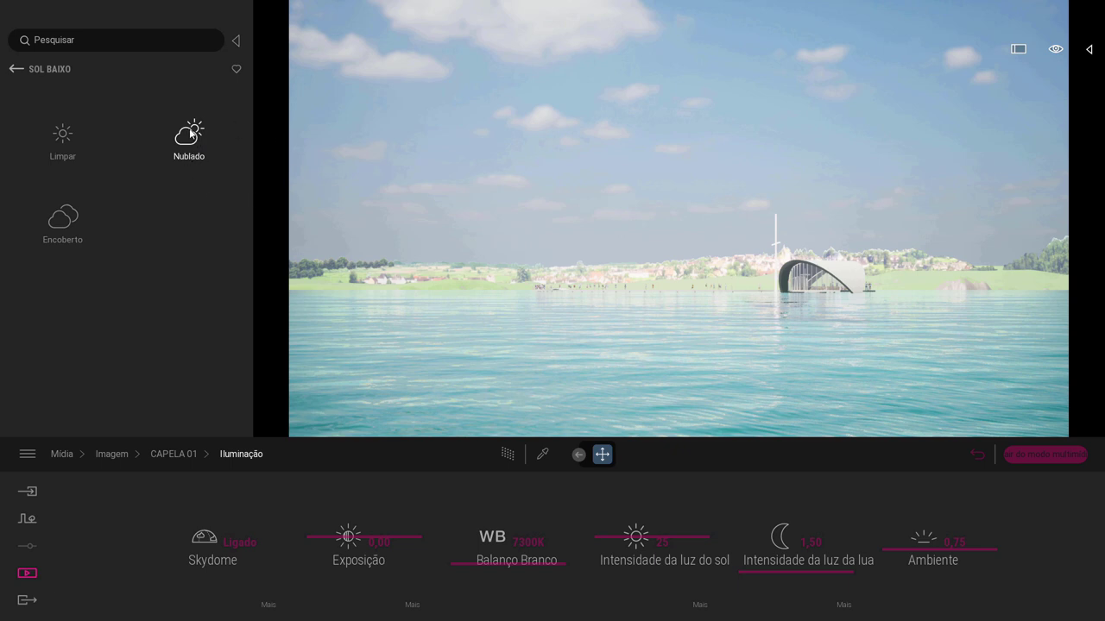
pyautogui.click(189, 138)
pyautogui.moveTo(246, 124); pyautogui.dragTo(258, 319)
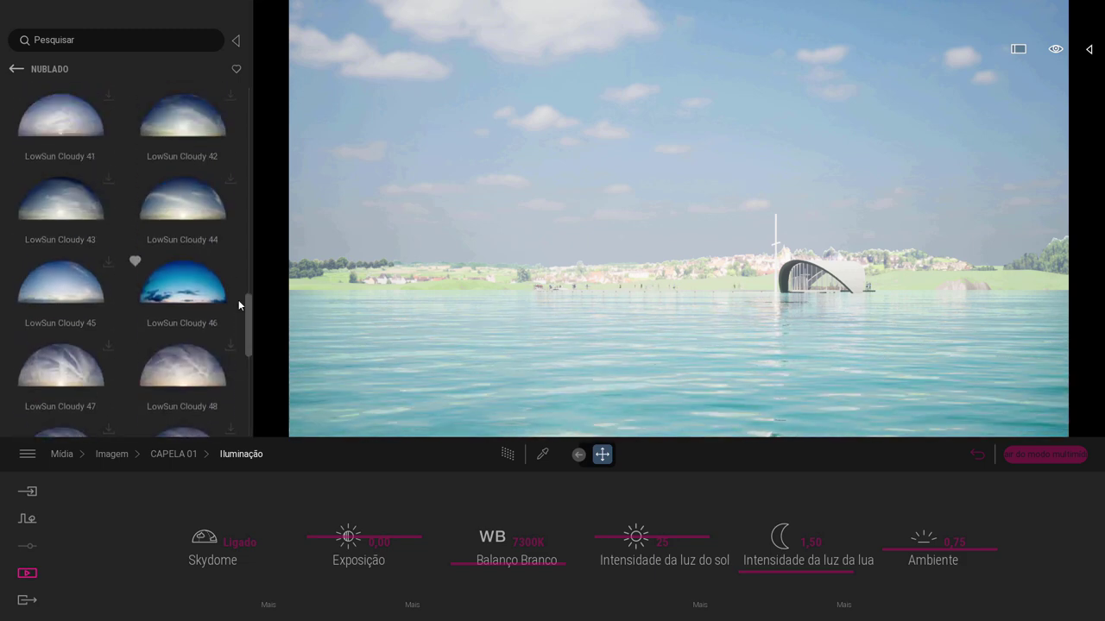
pyautogui.moveTo(176, 272)
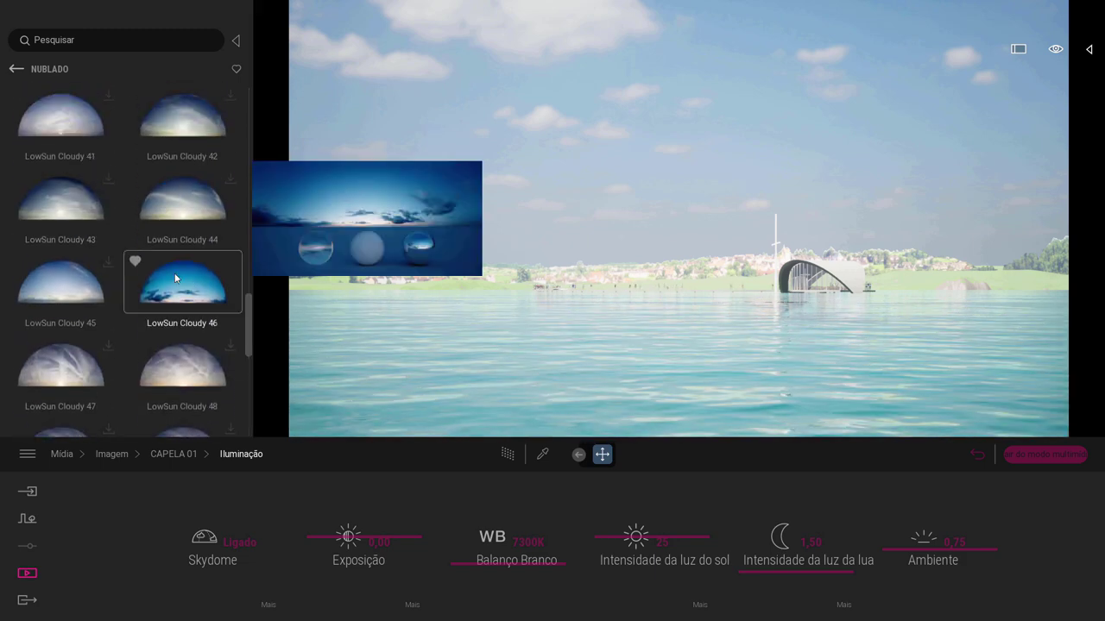
pyautogui.scroll(-1, 175, 279)
pyautogui.click(266, 606)
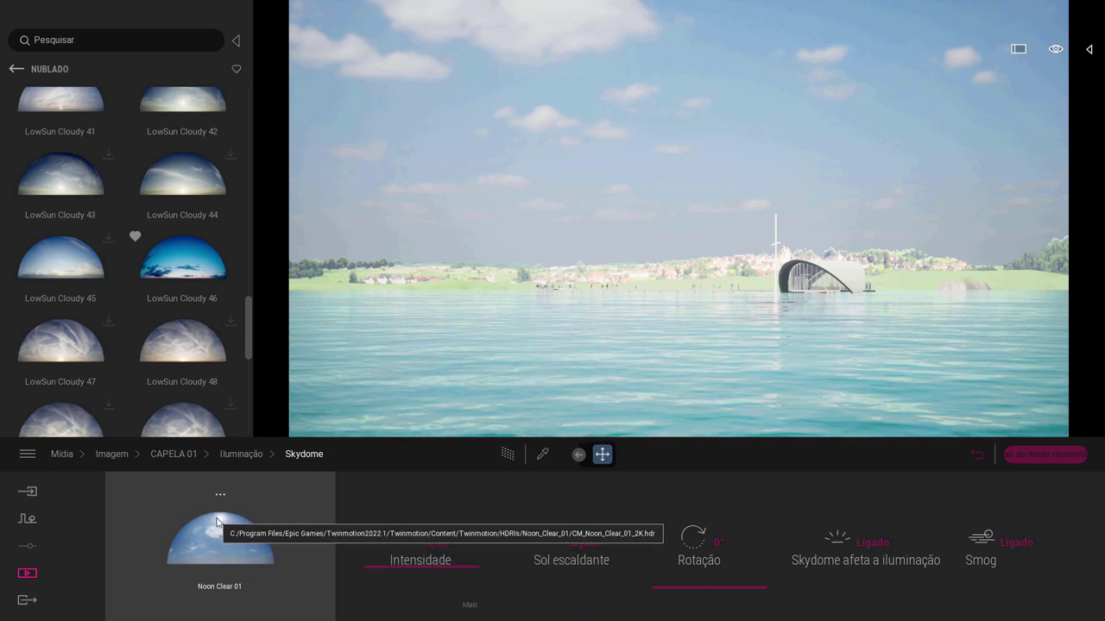
pyautogui.moveTo(184, 261); pyautogui.dragTo(215, 538)
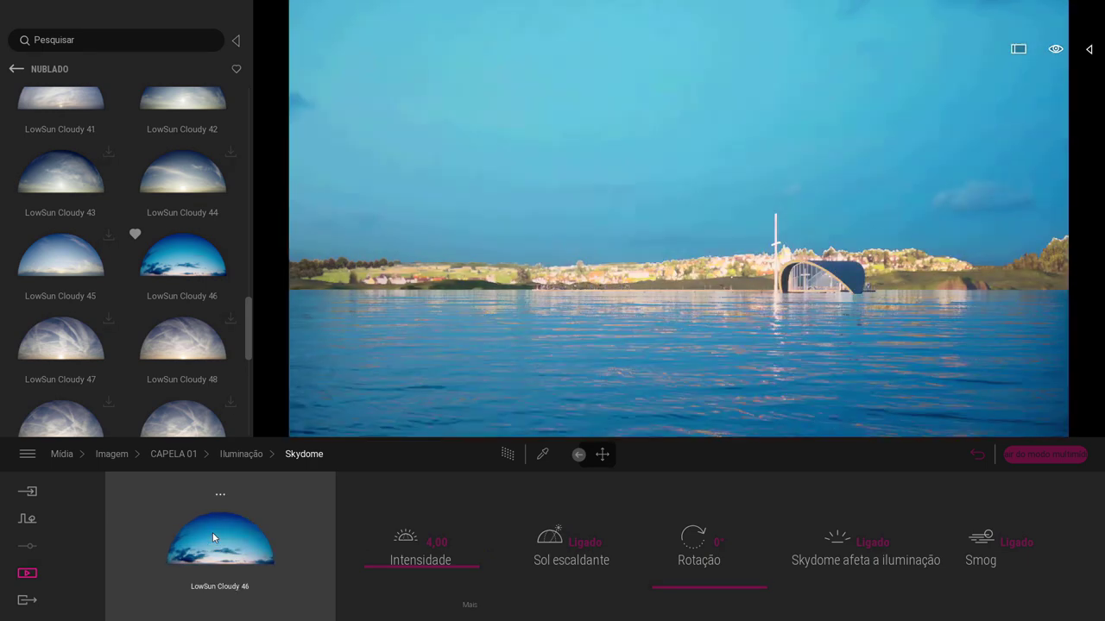
# Step: Review the desktop render quality settings in the preferences and close them without changes
pyautogui.hotkey('ctrl', 'p')
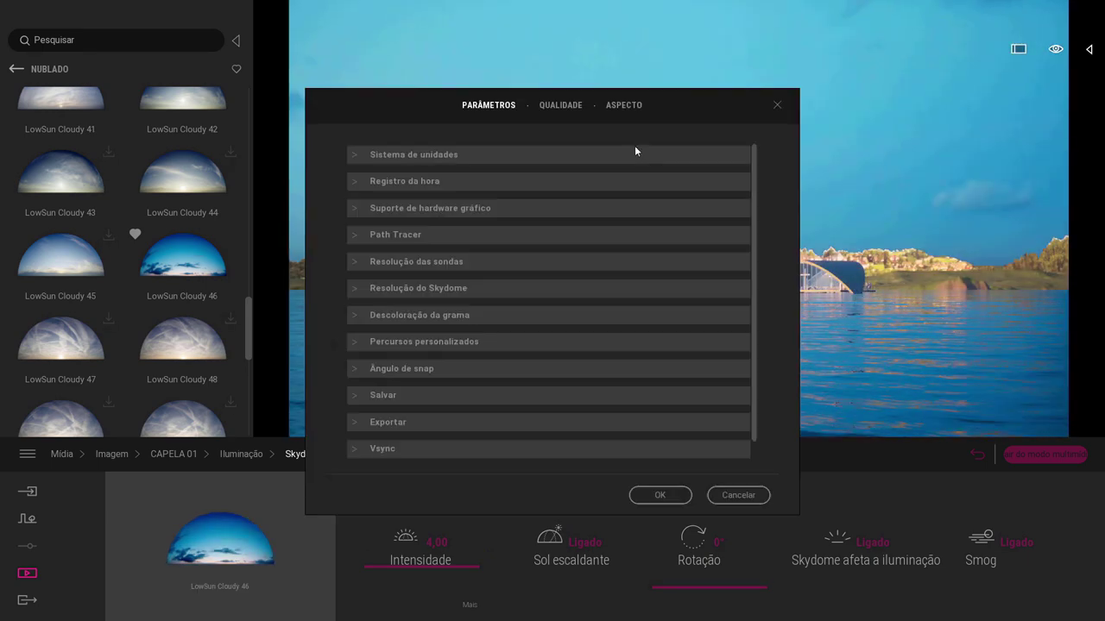
pyautogui.click(559, 107)
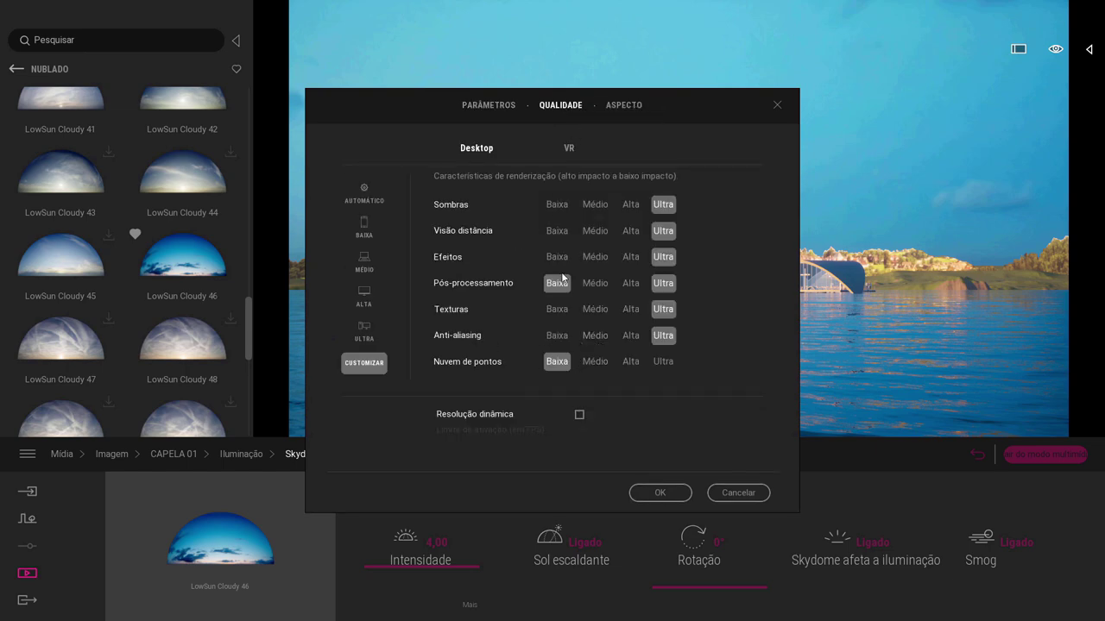
pyautogui.click(737, 492)
# Step: Show the scene graph again and display the scene statistics below it
pyautogui.click(1088, 49)
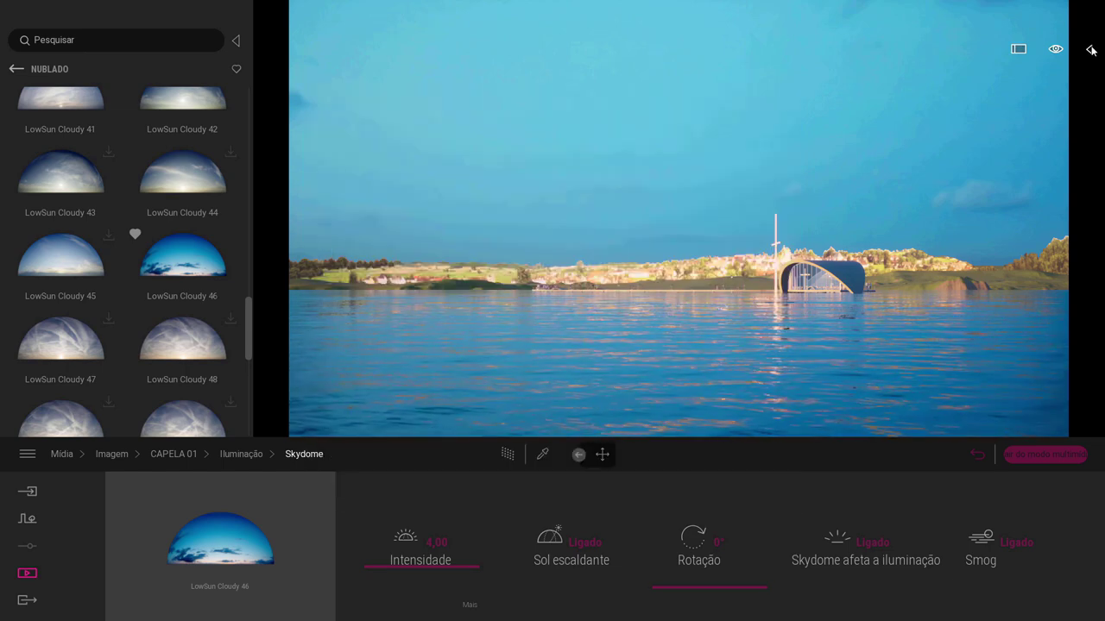
pyautogui.click(1005, 233)
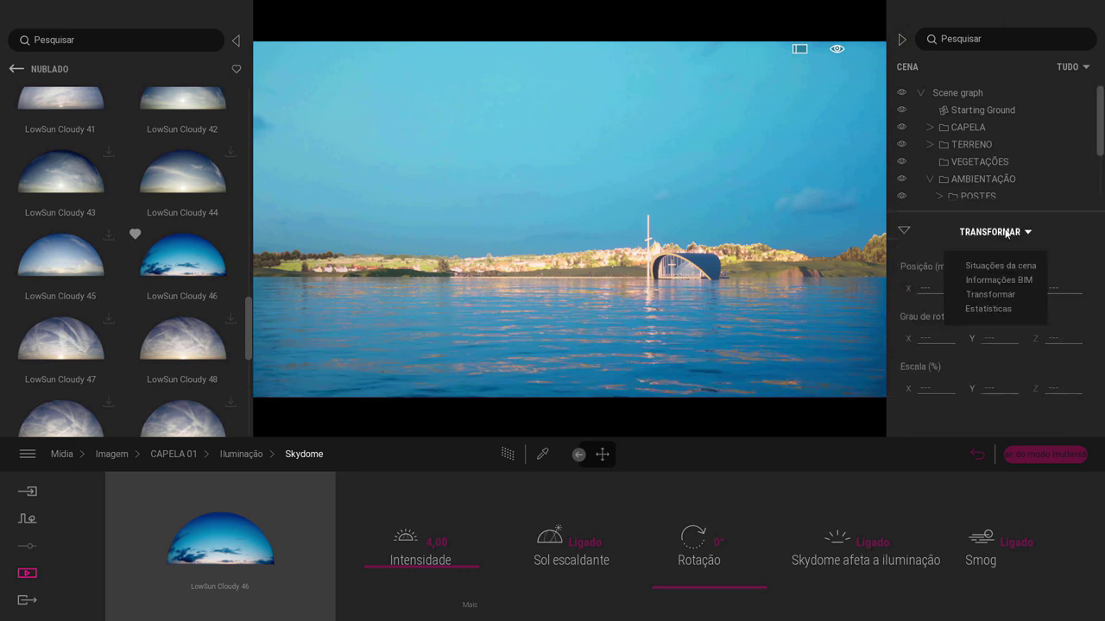
pyautogui.click(988, 309)
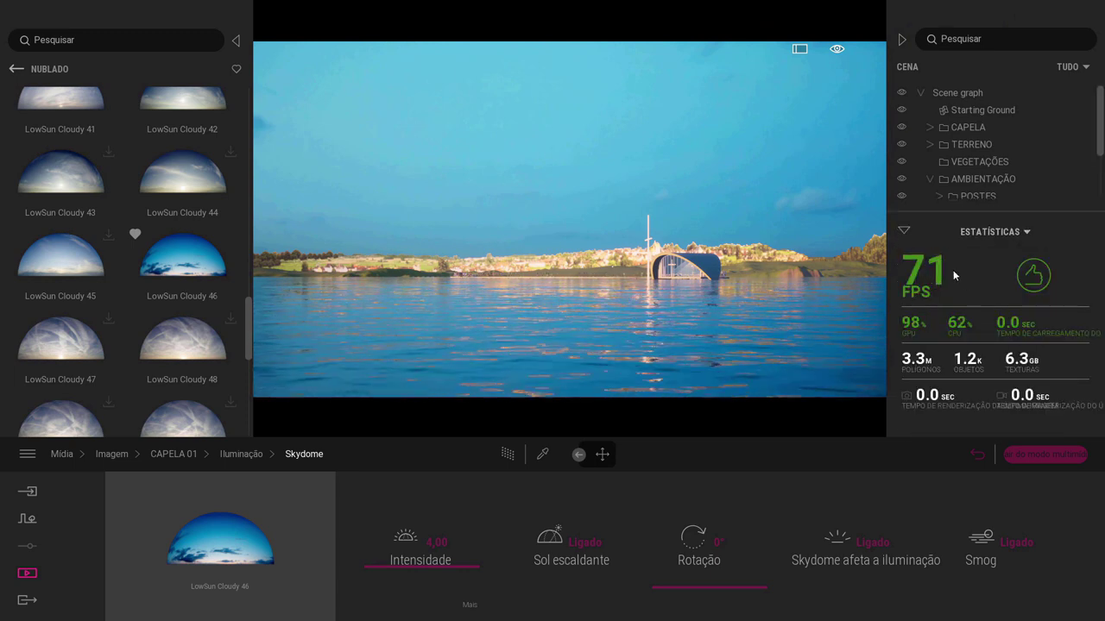
# Step: Rotate the skydome to 280° and set the image's sunlight intensity to 0
pyautogui.moveTo(680, 583); pyautogui.dragTo(694, 508)
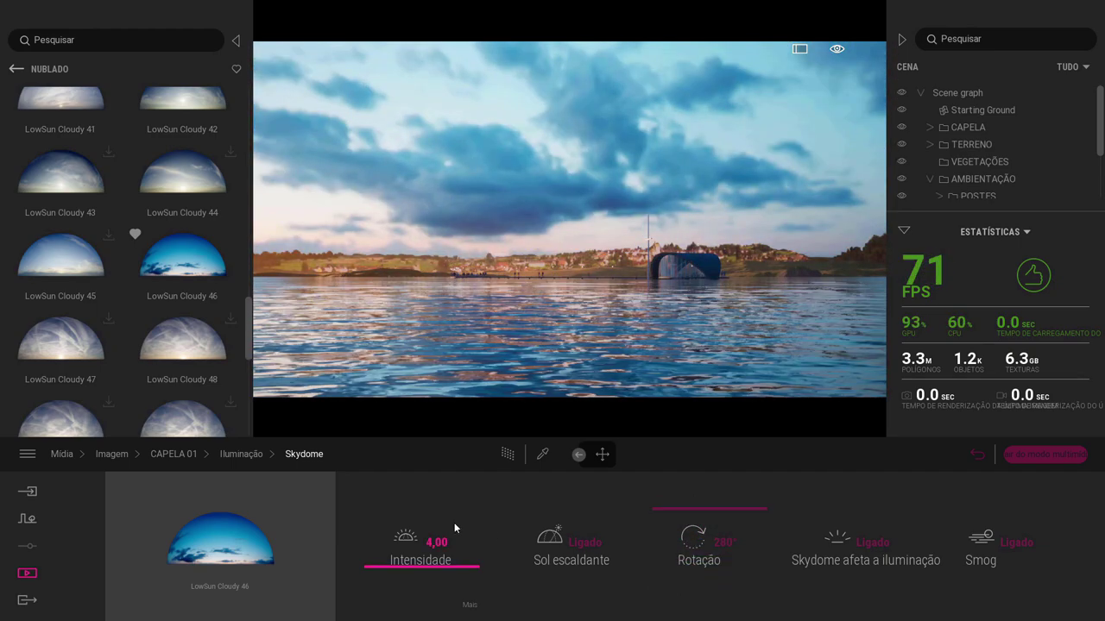
pyautogui.click(171, 454)
pyautogui.click(353, 535)
pyautogui.moveTo(637, 536); pyautogui.dragTo(615, 617)
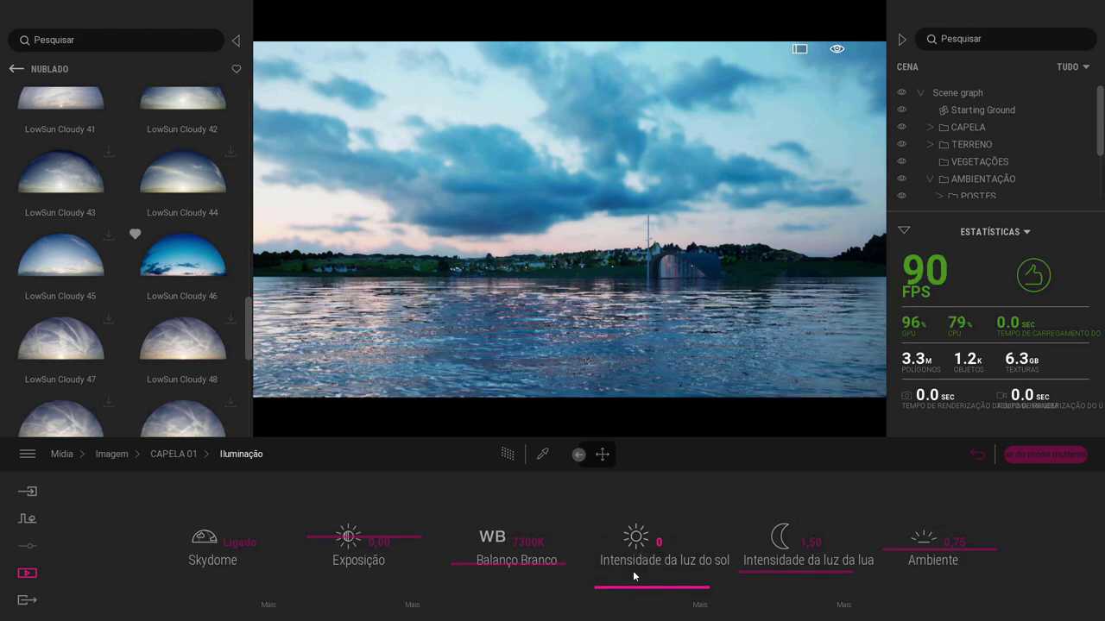
pyautogui.moveTo(629, 587)
pyautogui.mouseDown()
pyautogui.moveTo(624, 557)
pyautogui.moveTo(627, 587)
pyautogui.moveTo(643, 592)
pyautogui.mouseUp()
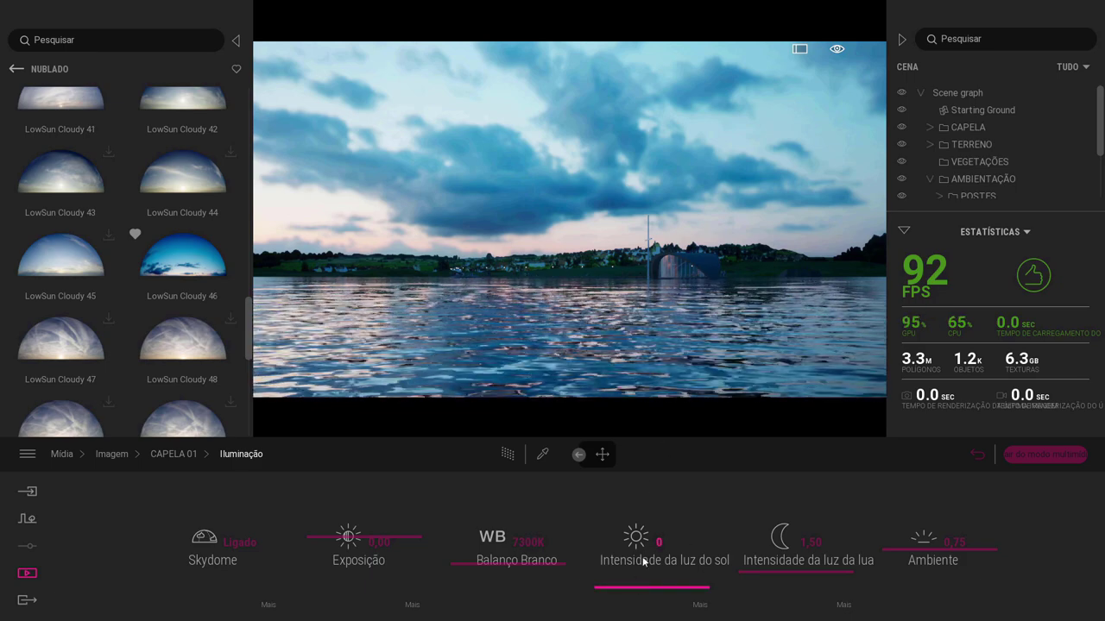
# Step: Lower the CAPELA 01 image's exposure to -1.36 and raise its ambient light to 1.02
pyautogui.click(173, 454)
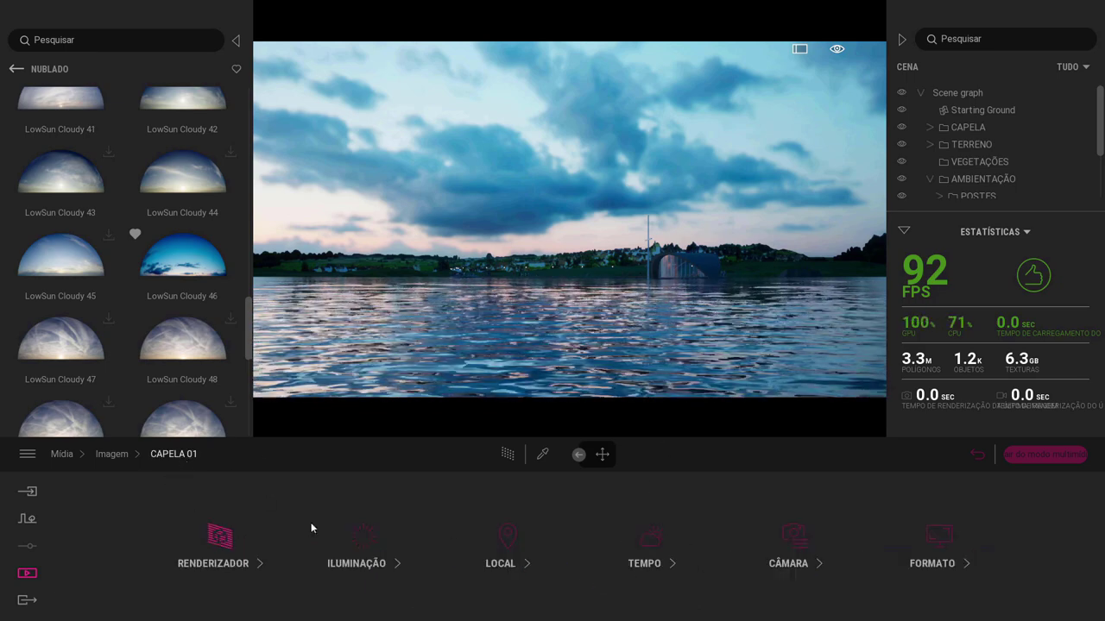
pyautogui.click(359, 542)
pyautogui.moveTo(337, 538); pyautogui.dragTo(337, 542)
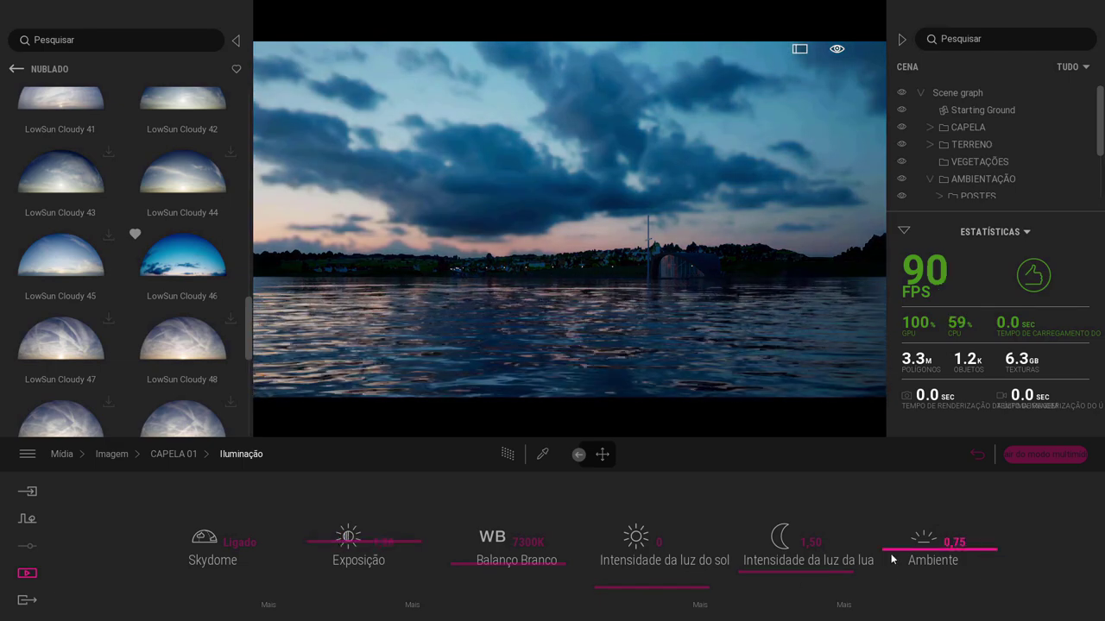
pyautogui.moveTo(894, 551); pyautogui.dragTo(894, 535)
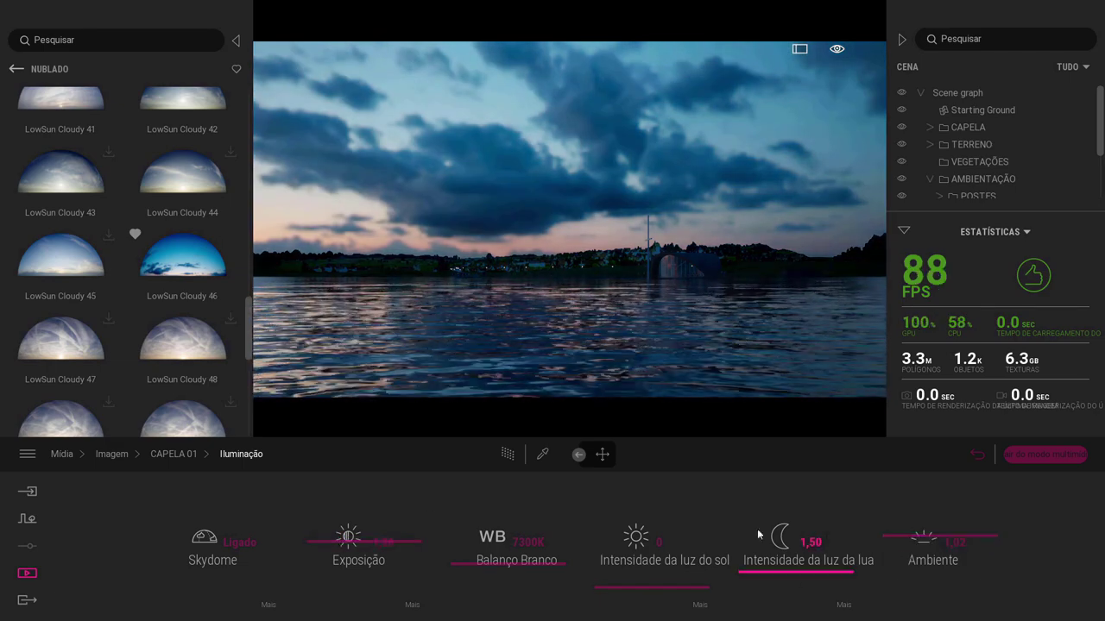
# Step: Try several rotations of the skydome behind the chapel and set it to 307°
pyautogui.click(183, 455)
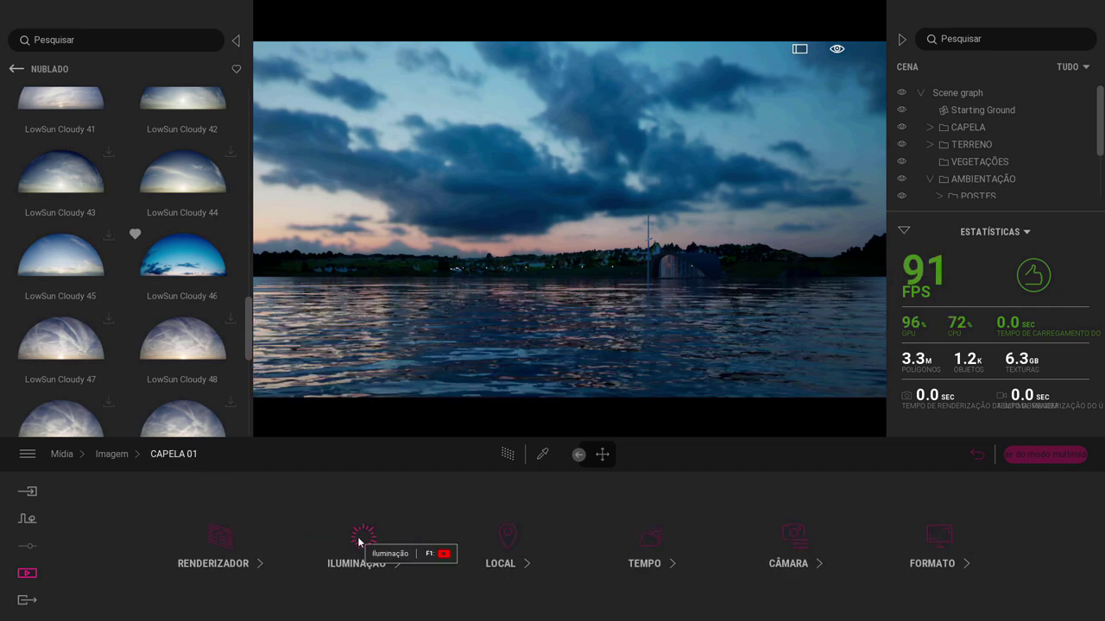
pyautogui.click(364, 543)
pyautogui.click(215, 553)
pyautogui.moveTo(665, 523); pyautogui.dragTo(673, 523)
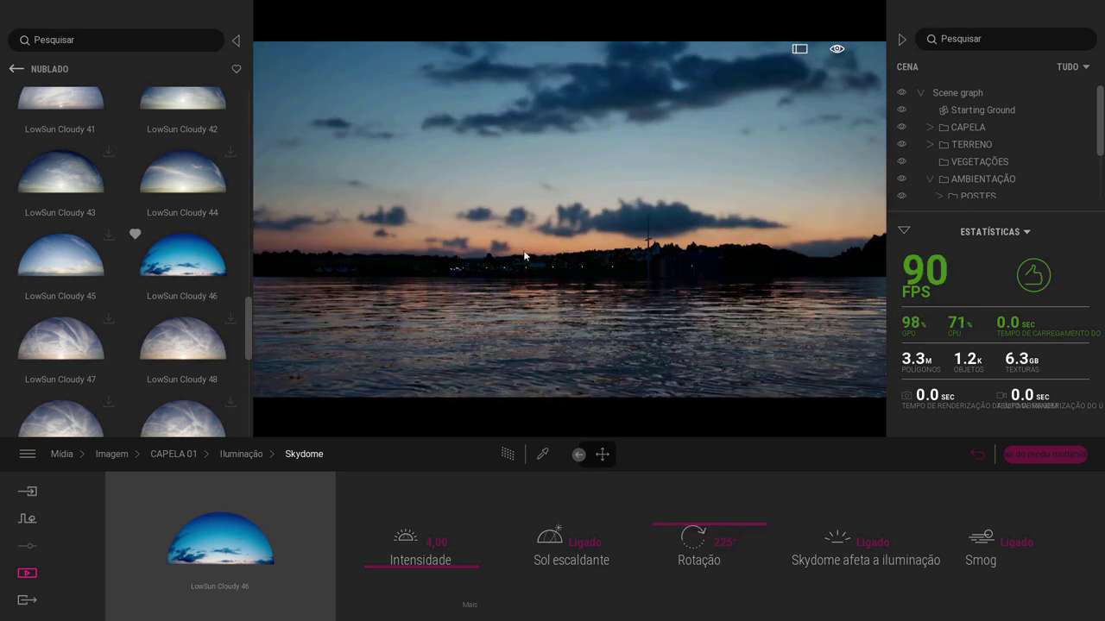
pyautogui.moveTo(666, 523); pyautogui.dragTo(676, 470)
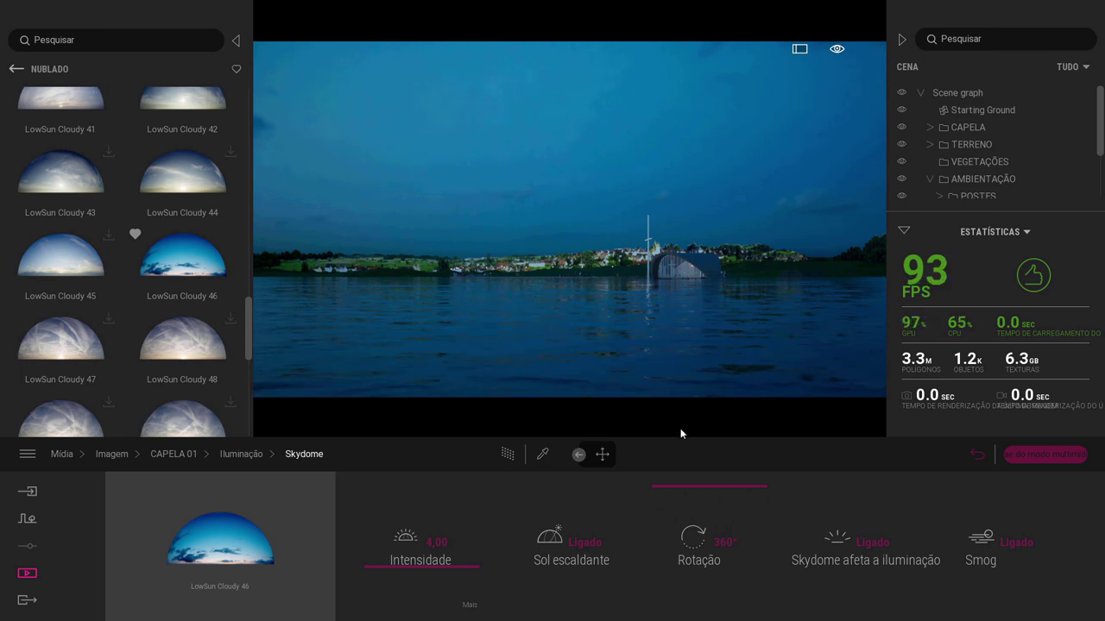
pyautogui.moveTo(665, 490); pyautogui.dragTo(704, 504)
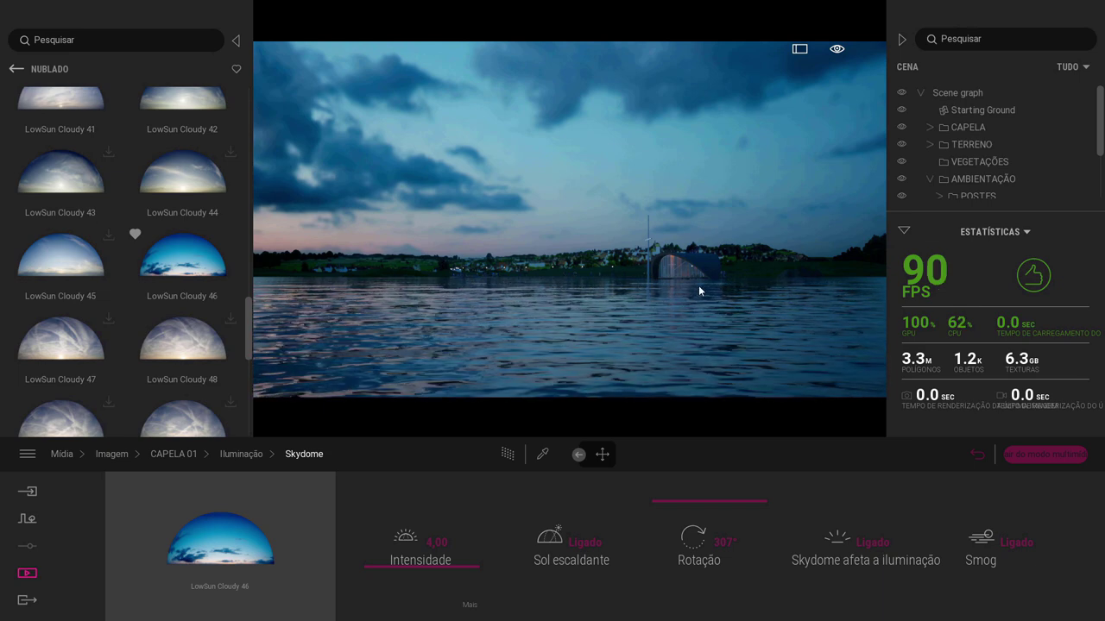
# Step: Reduce the skydome intensity to 2.27 and set the image's white balance to 5455K
pyautogui.moveTo(400, 568)
pyautogui.mouseDown()
pyautogui.moveTo(388, 572)
pyautogui.moveTo(400, 579)
pyautogui.mouseUp()
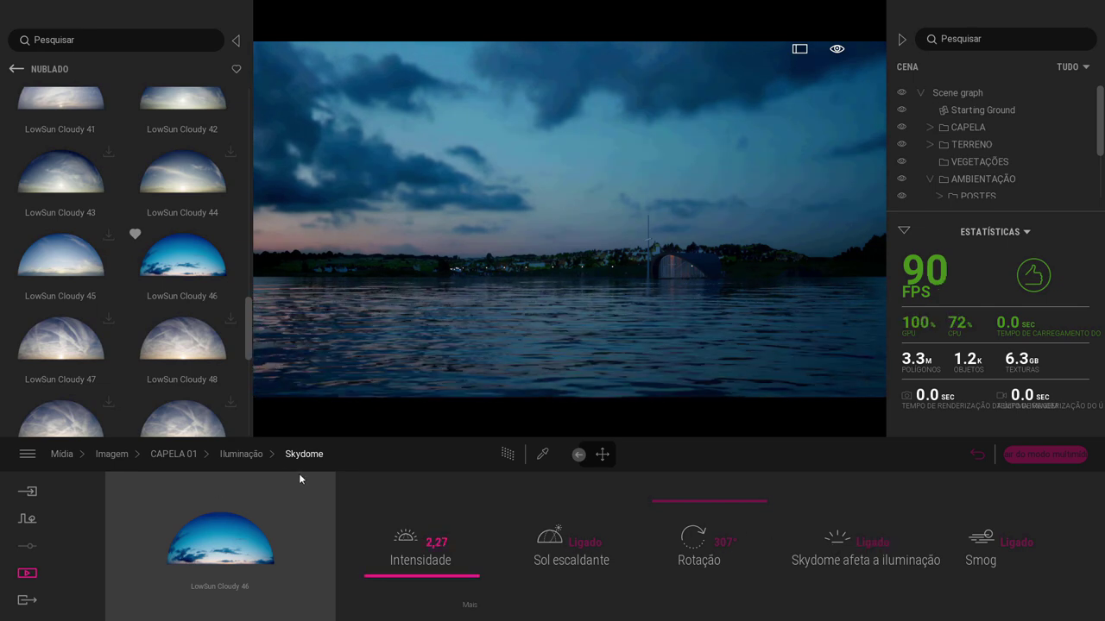
pyautogui.click(241, 454)
pyautogui.moveTo(463, 568); pyautogui.dragTo(493, 584)
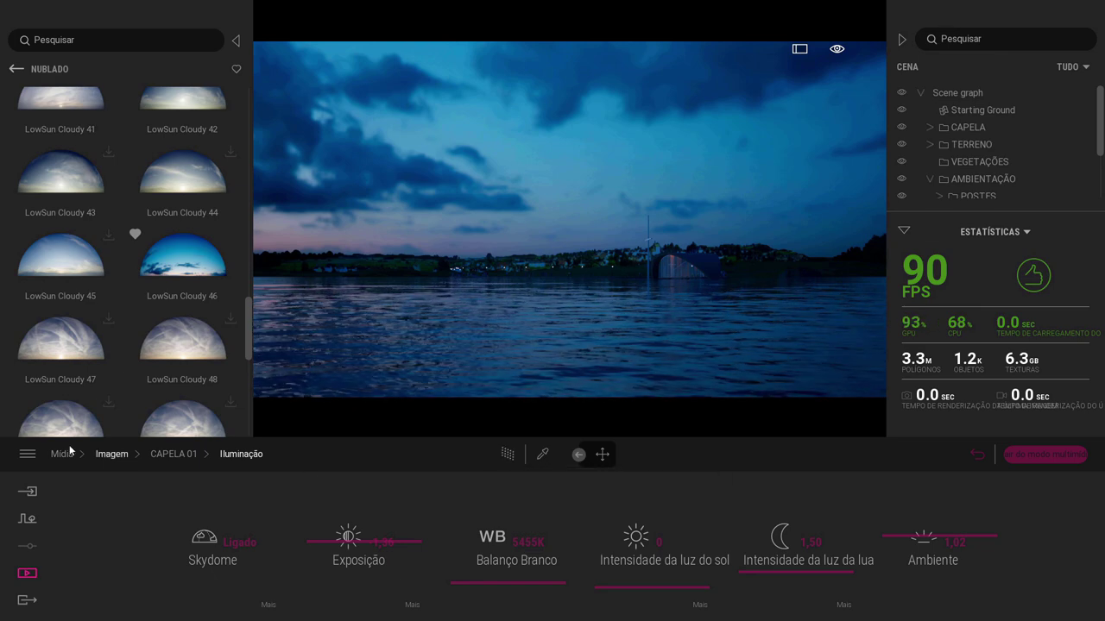
# Step: Set the Path Tracer's low preset to 2 samples per pixel and preview the image with the Path Tracer
pyautogui.click(25, 458)
pyautogui.click(76, 406)
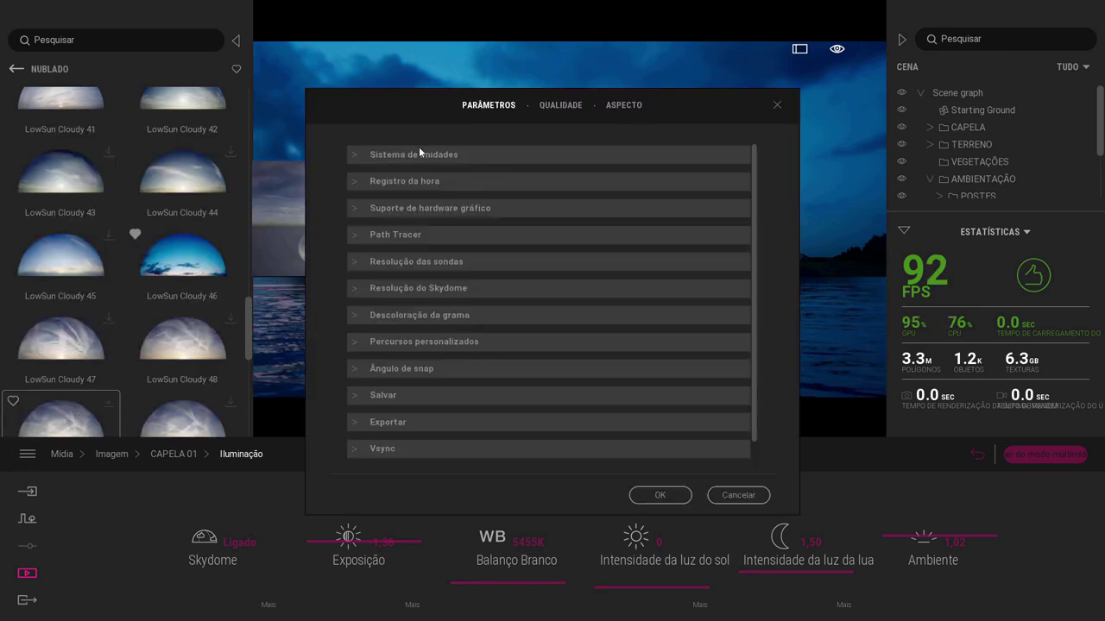
pyautogui.click(349, 234)
pyautogui.write('2')
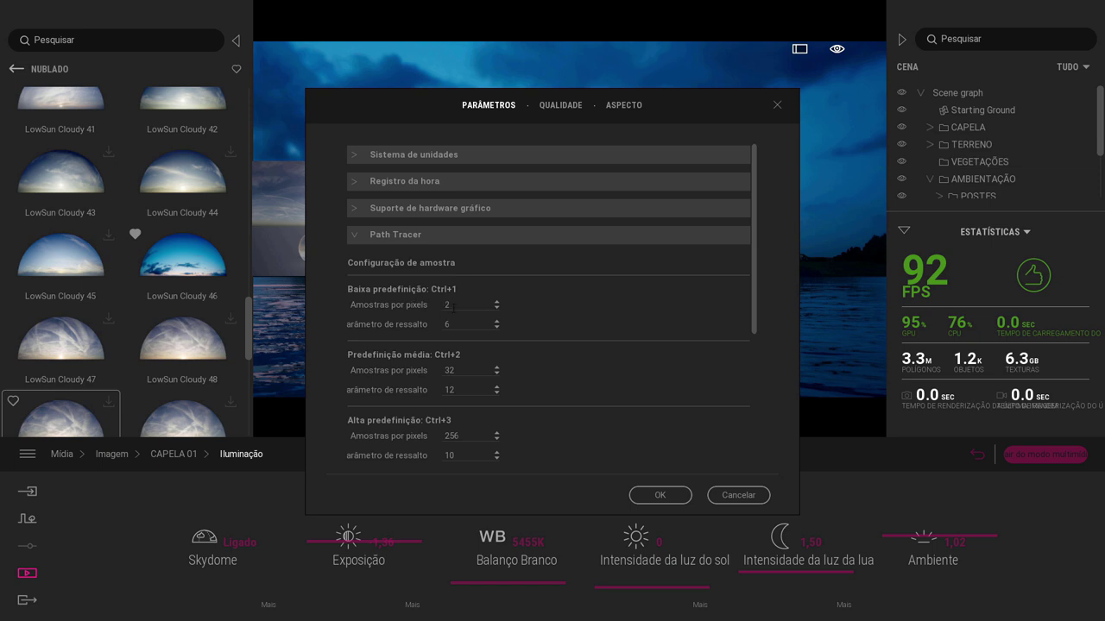
pyautogui.click(660, 495)
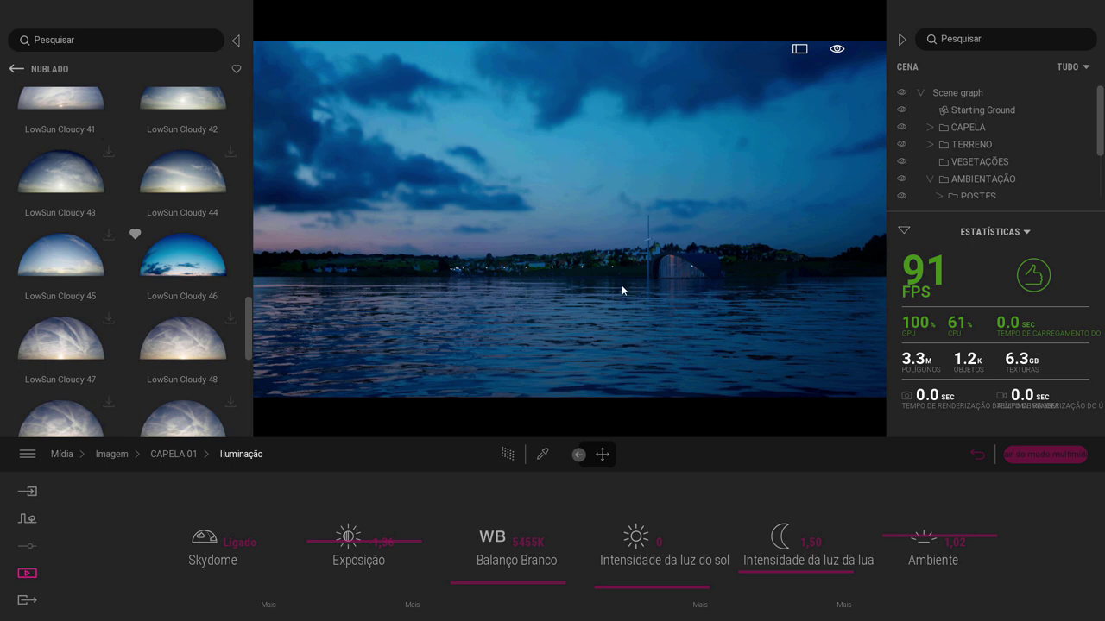
pyautogui.press('r')
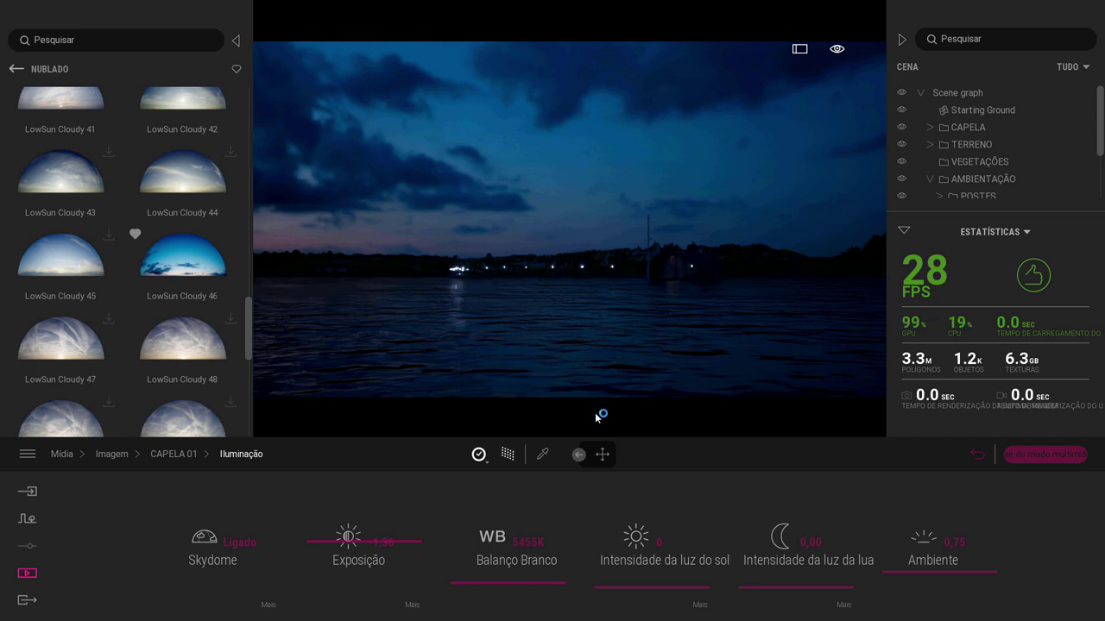
# Step: Exit the image's media mode and frame the tall white cross beside the chapel
pyautogui.click(1020, 456)
pyautogui.scroll(5, 651, 289)
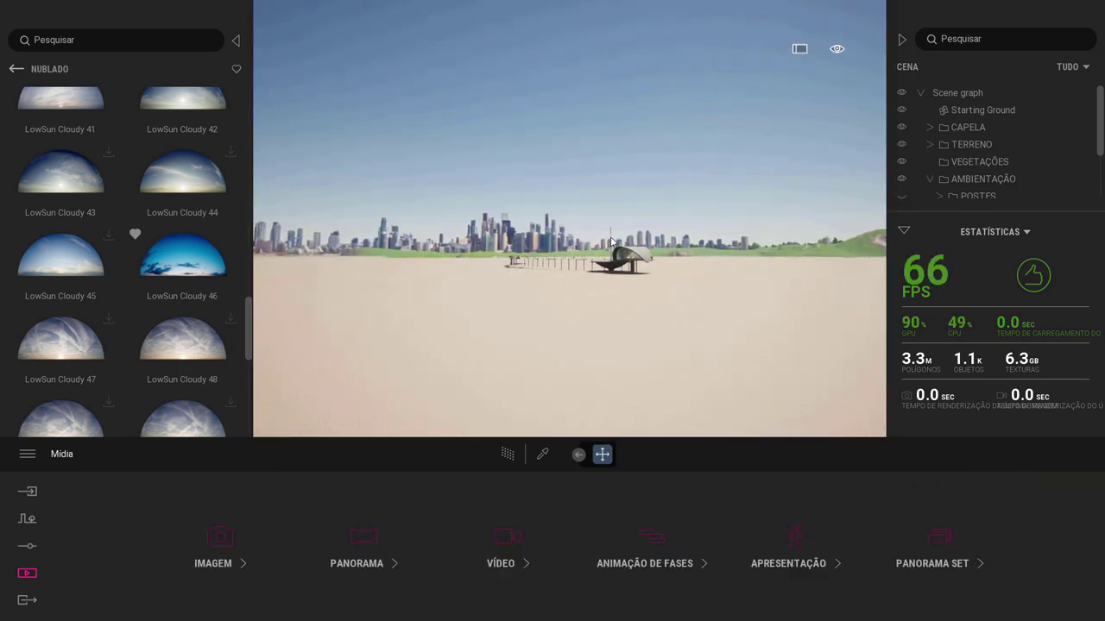
pyautogui.click(614, 248)
pyautogui.press('f')
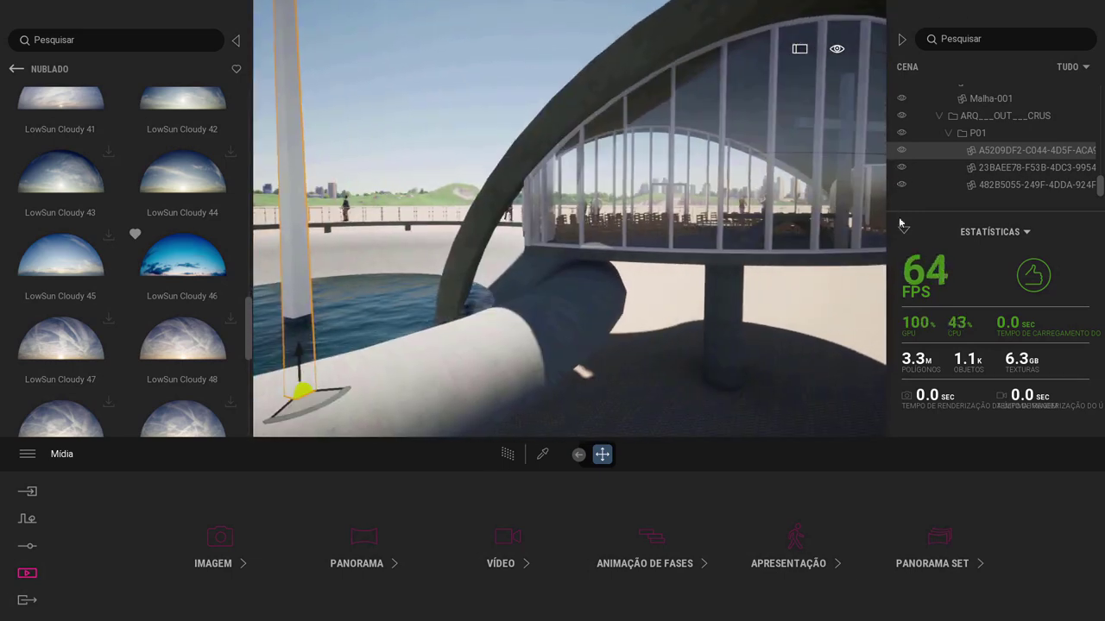
# Step: Collapse the statistics section and fold the CAPELA and AMBIENTAÇÃO containers in the scene graph
pyautogui.click(903, 229)
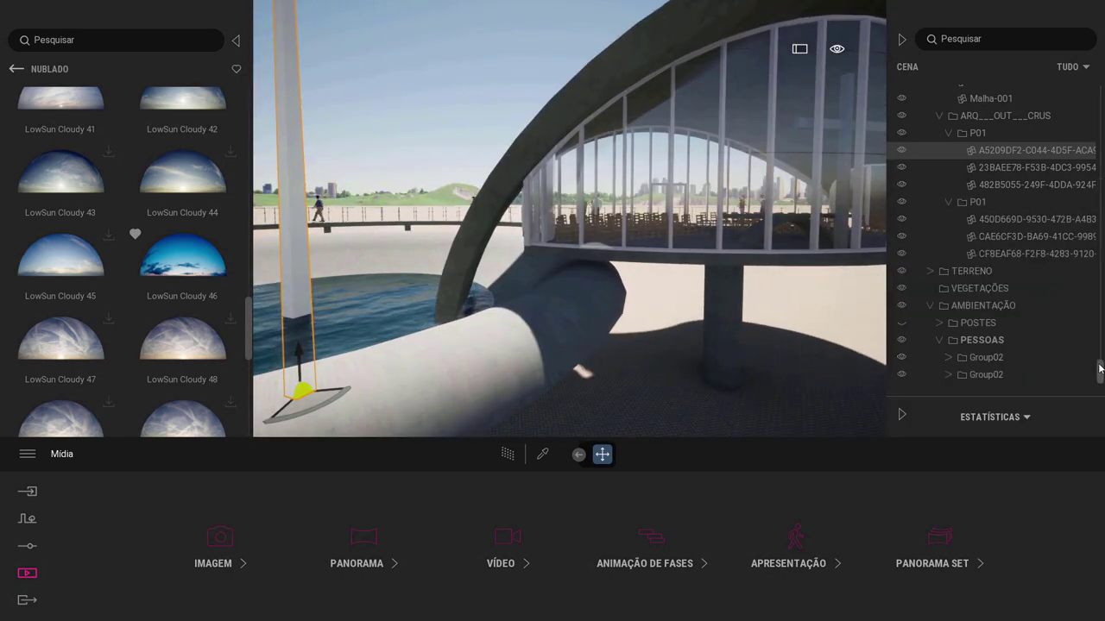
pyautogui.moveTo(1099, 365); pyautogui.dragTo(1098, 93)
pyautogui.click(969, 127)
pyautogui.click(931, 127)
pyautogui.click(929, 179)
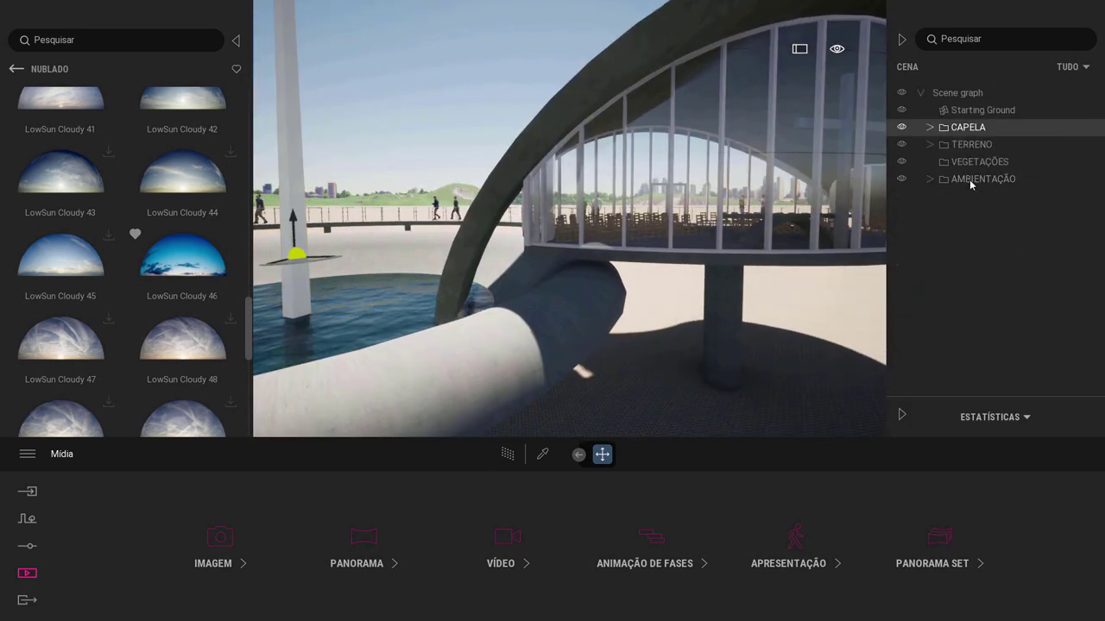
# Step: Create a container named ILUMINAÇÃO in the scene graph and set it as the active container
pyautogui.rightClick(955, 93)
pyautogui.click(958, 99)
pyautogui.write('ILUMINAÇÃO')
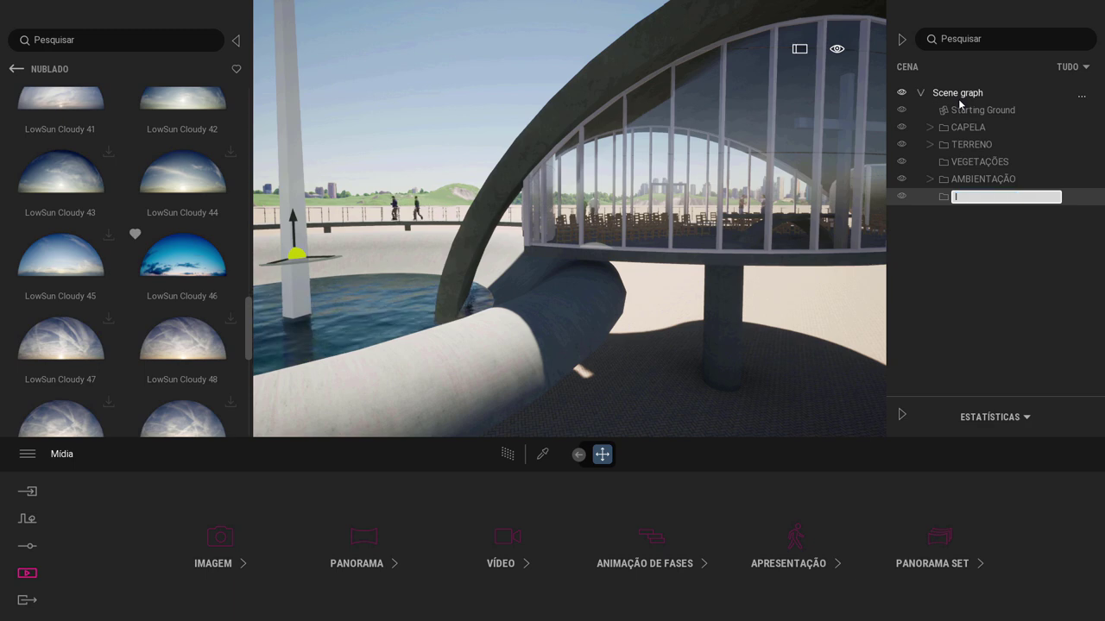
pyautogui.rightClick(969, 198)
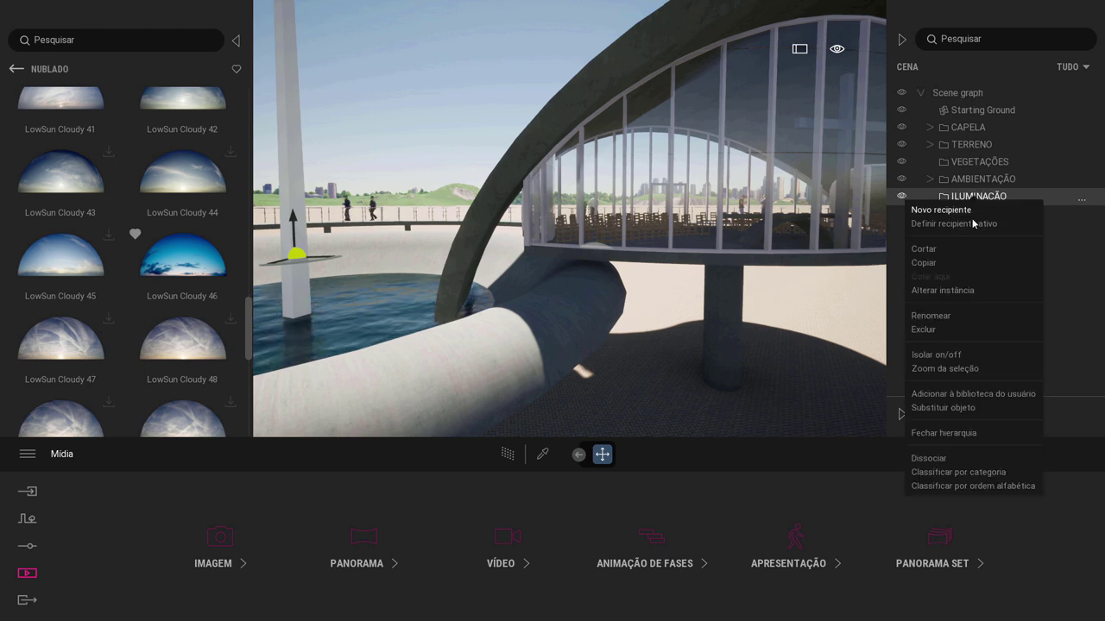
pyautogui.click(972, 226)
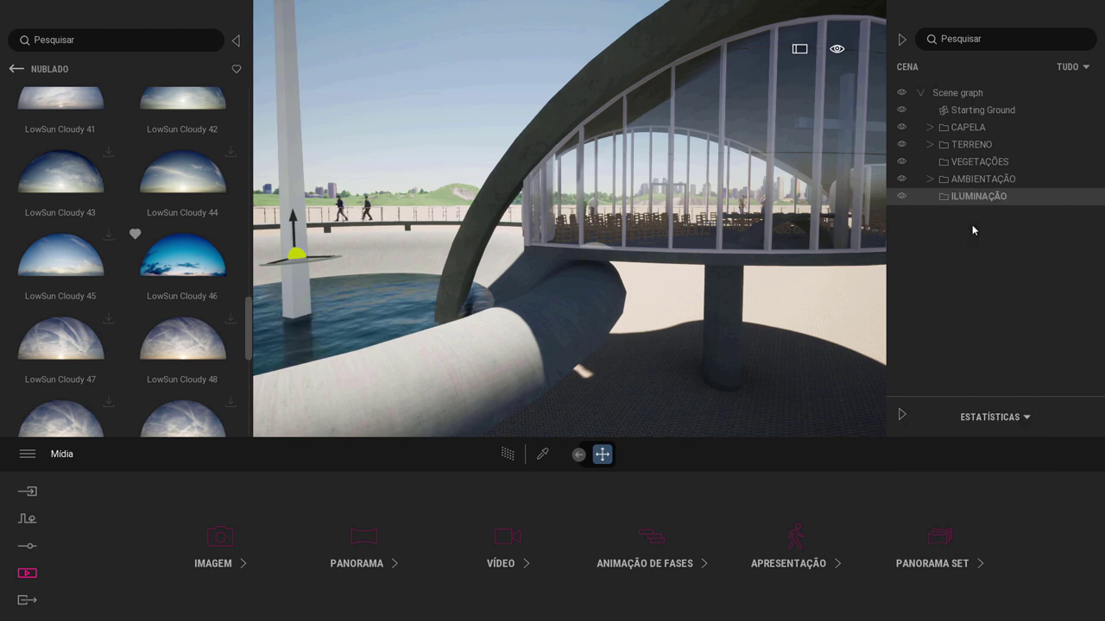
# Step: Place an omnidirectional light from the lights library inside the chapel and raise it above the altar
pyautogui.click(14, 69)
pyautogui.click(14, 70)
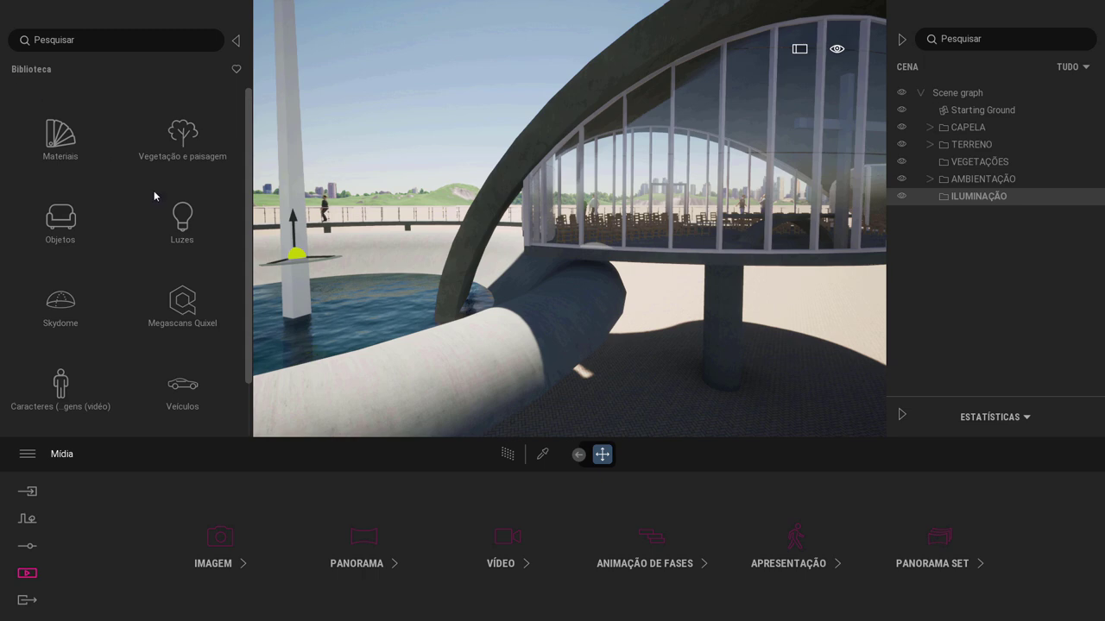
pyautogui.click(187, 226)
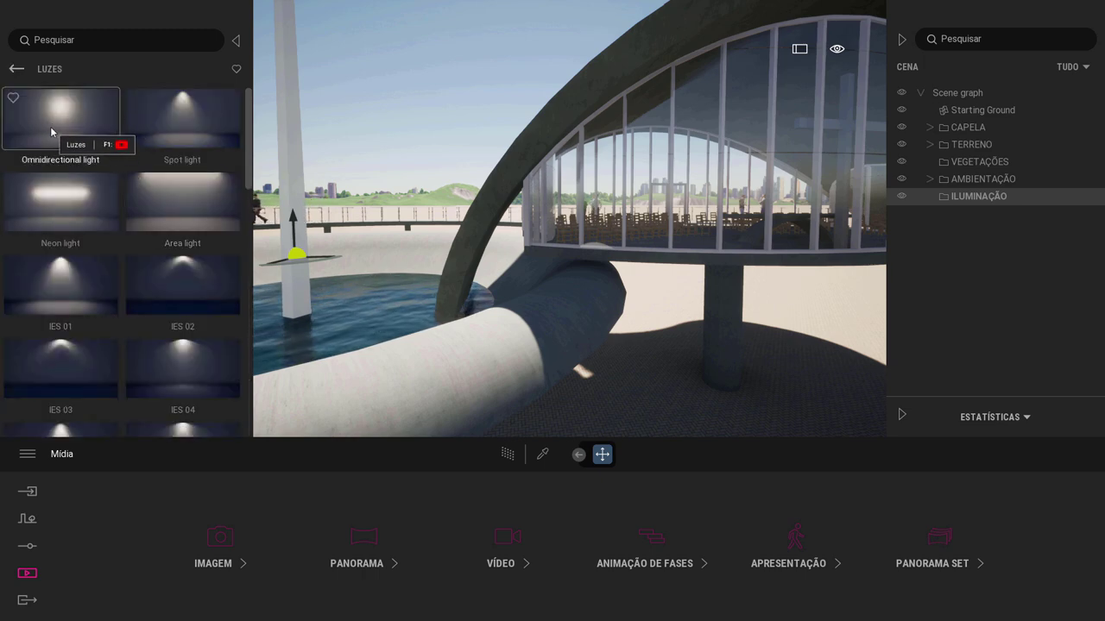
pyautogui.moveTo(50, 125); pyautogui.dragTo(716, 228)
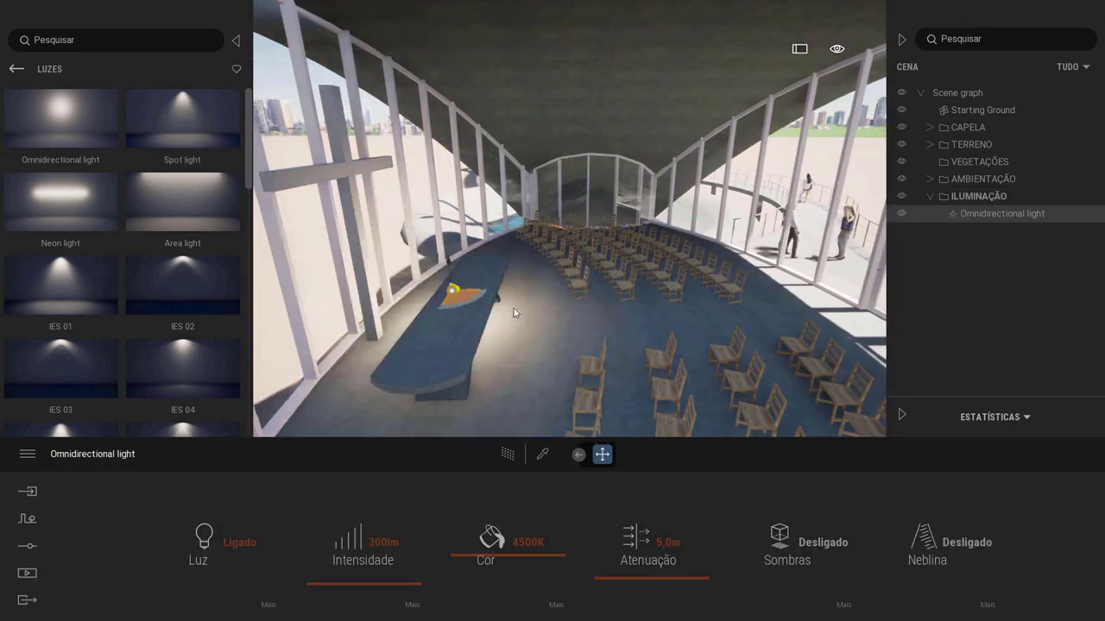
pyautogui.moveTo(513, 308); pyautogui.dragTo(649, 309)
pyautogui.moveTo(601, 250); pyautogui.dragTo(599, 39)
pyautogui.scroll(-10, 597, 173)
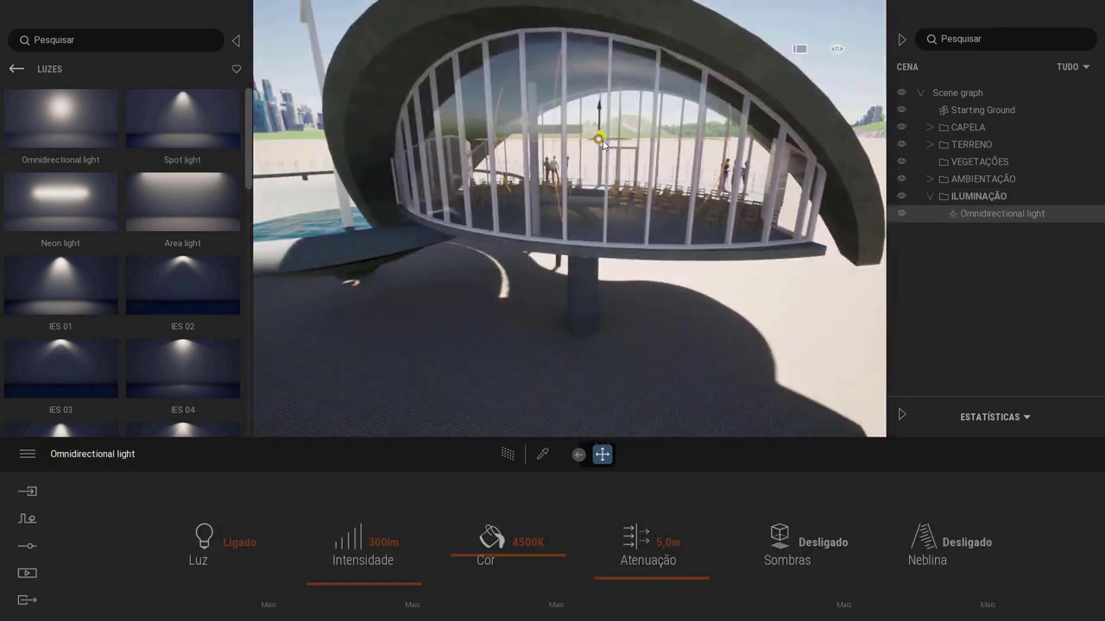
# Step: Set the omnidirectional light's attenuation to 13.7 m and colour to 2500K, enable its shadows, and adjust its height
pyautogui.keyDown('shift'); pyautogui.moveTo(706, 189); pyautogui.dragTo(760, 198, button='middle'); pyautogui.keyUp('shift')
pyautogui.moveTo(628, 577); pyautogui.dragTo(630, 560)
pyautogui.click(774, 558)
pyautogui.scroll(5, 648, 205)
pyautogui.keyDown('shift'); pyautogui.moveTo(647, 205); pyautogui.dragTo(594, 204, button='middle'); pyautogui.keyUp('shift')
pyautogui.moveTo(588, 174); pyautogui.dragTo(589, 155)
pyautogui.moveTo(519, 542); pyautogui.dragTo(512, 542)
pyautogui.scroll(-8, 581, 306)
pyautogui.write('2')
pyautogui.press('Return')
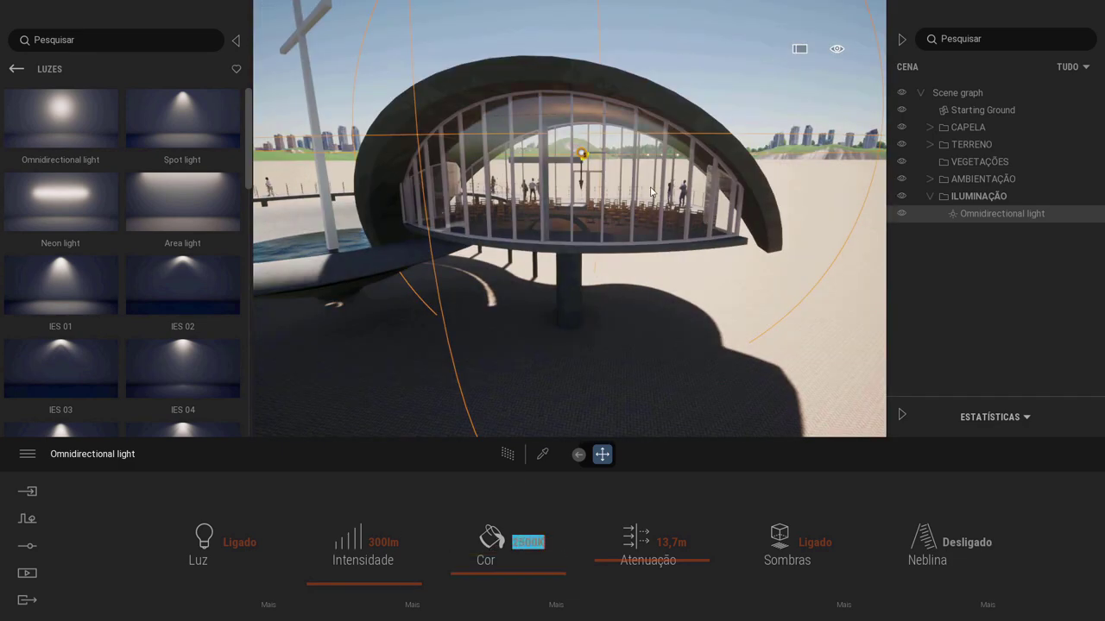
pyautogui.scroll(-3, 664, 232)
pyautogui.click(1002, 284)
pyautogui.scroll(5, 421, 190)
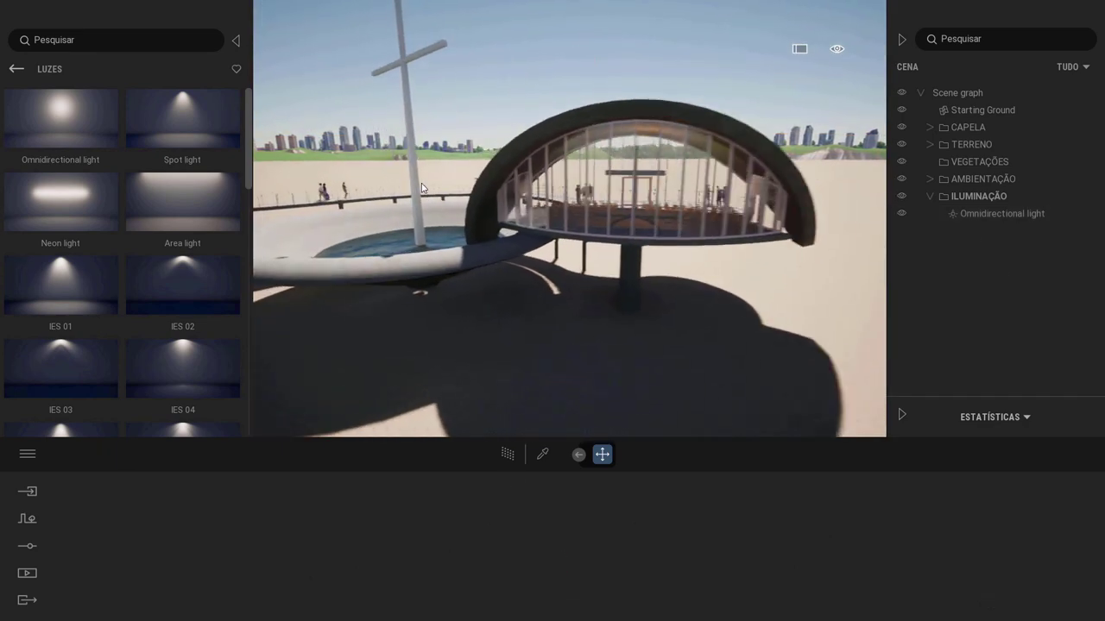
# Step: Place a spot light in the pool at the base of the cross and rotate it to point upward
pyautogui.moveTo(422, 189); pyautogui.dragTo(449, 207, button='middle')
pyautogui.scroll(3, 656, 316)
pyautogui.keyDown('shift'); pyautogui.moveTo(656, 316); pyautogui.dragTo(282, 166, button='middle'); pyautogui.keyUp('shift')
pyautogui.moveTo(185, 130); pyautogui.dragTo(792, 302)
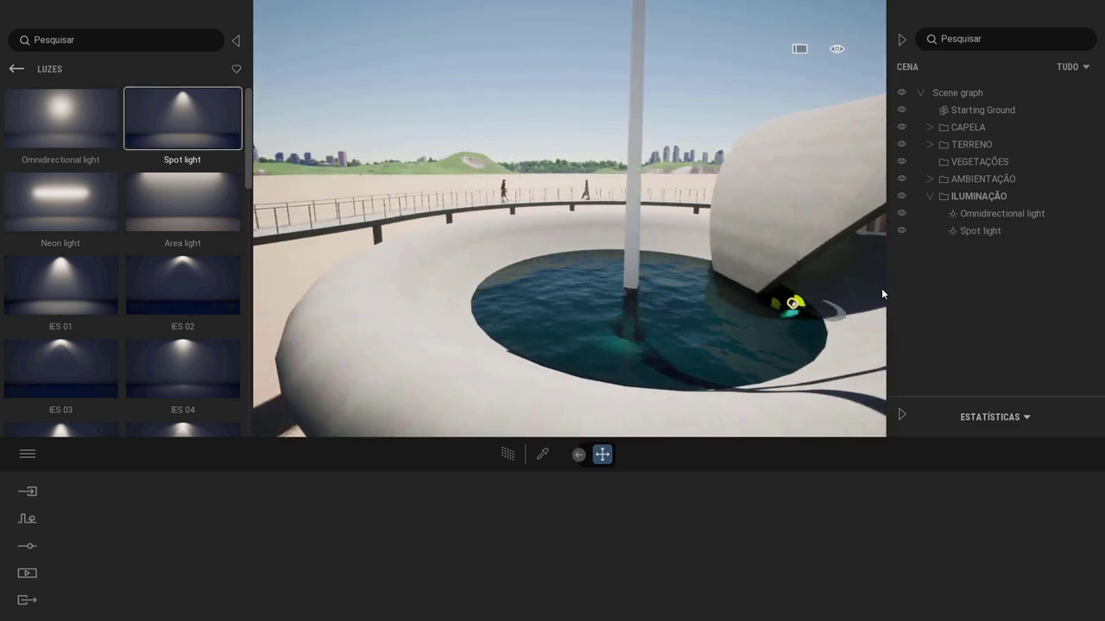
pyautogui.click(969, 230)
pyautogui.press('space')
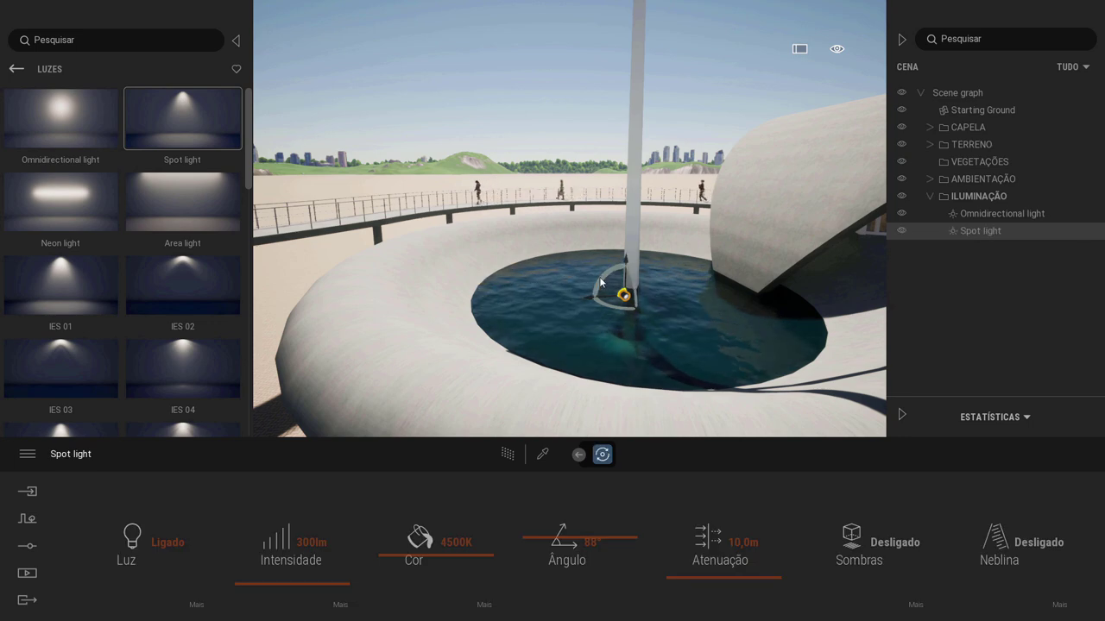
pyautogui.moveTo(630, 284); pyautogui.dragTo(604, 311)
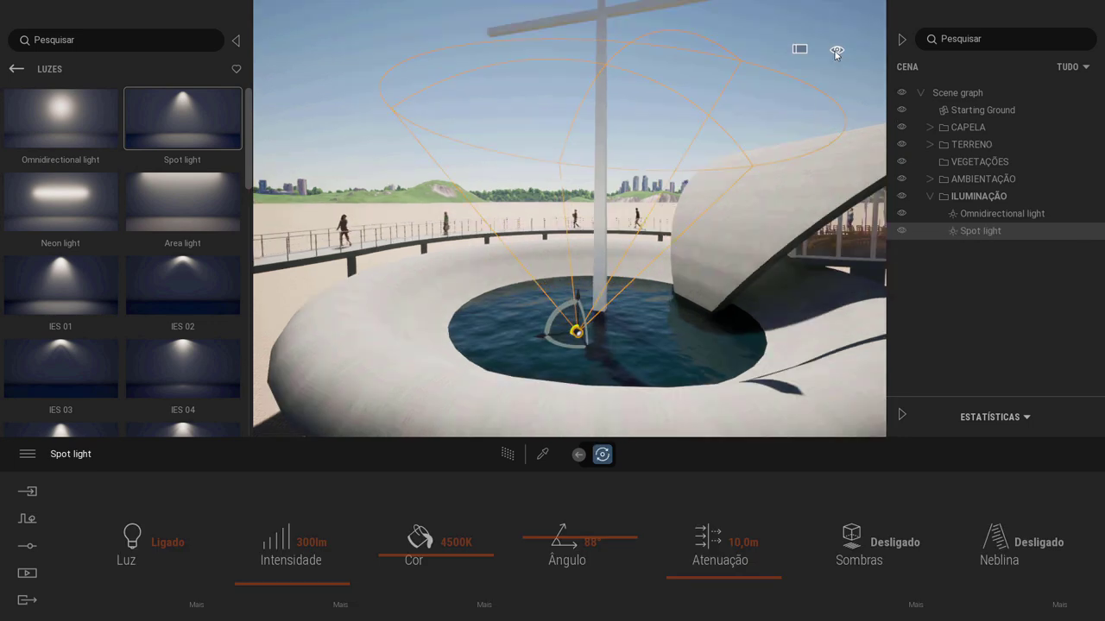
# Step: Change the time of day to night and give the spot light 2500K colour, 49.7 m attenuation and shadows
pyautogui.moveTo(837, 52)
pyautogui.moveTo(832, 85)
pyautogui.moveTo(756, 148); pyautogui.dragTo(795, 148)
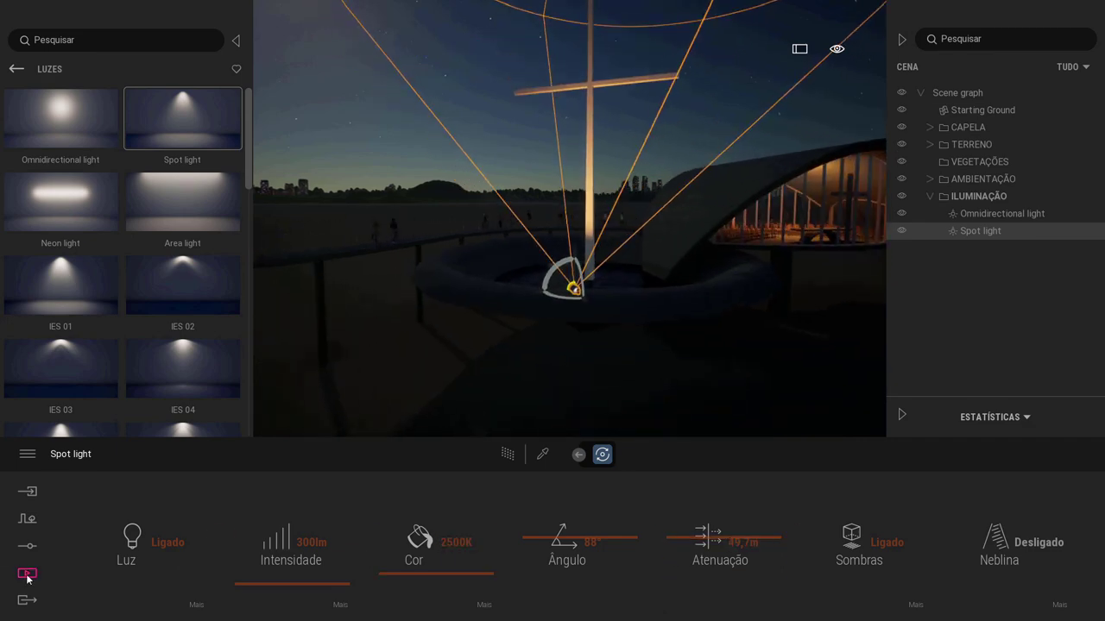
# Step: Open the saved CAPELA 01 image in media mode
pyautogui.click(27, 575)
pyautogui.click(258, 520)
pyautogui.click(789, 173)
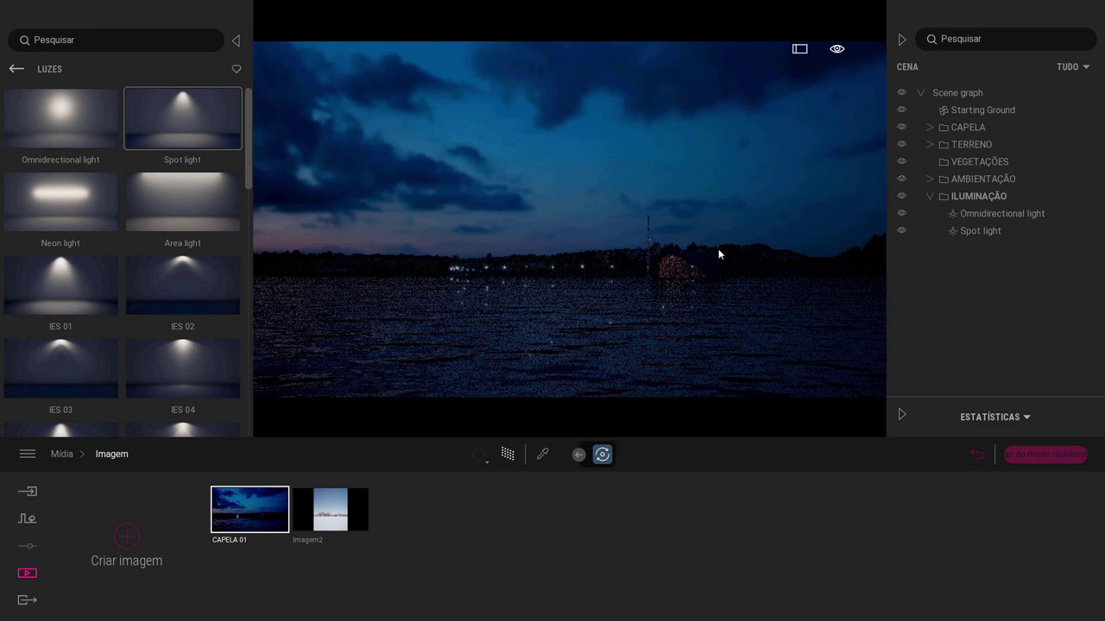
# Step: Adjust the omnidirectional light's intensity, set the spot light's intensity to 3000 lm and preview the image with the Path Tracer
pyautogui.click(985, 218)
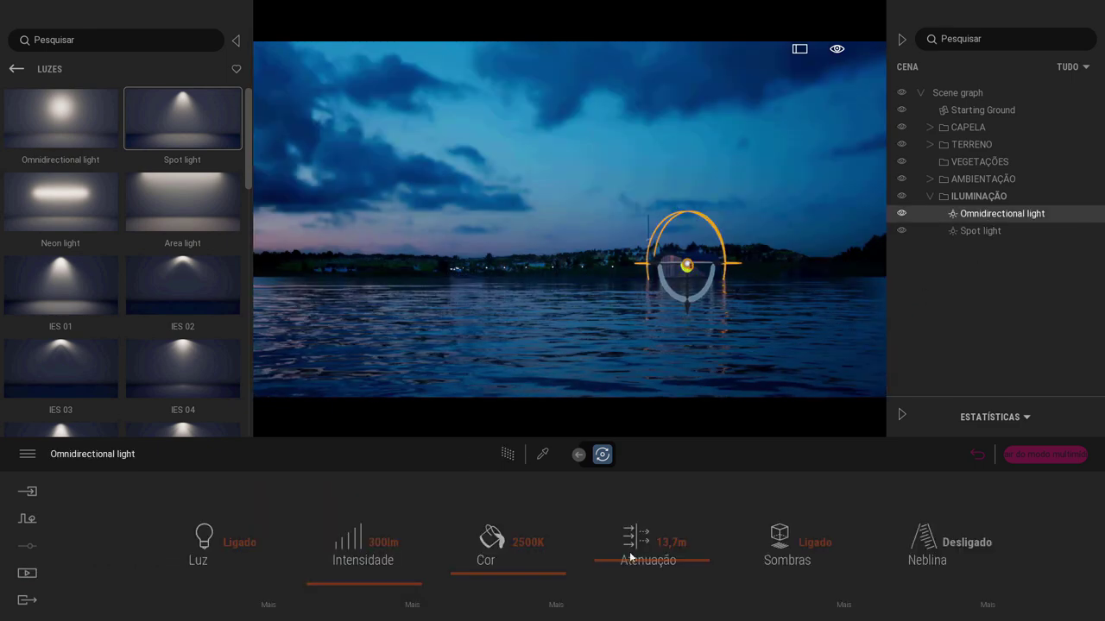
pyautogui.click(373, 542)
pyautogui.click(975, 231)
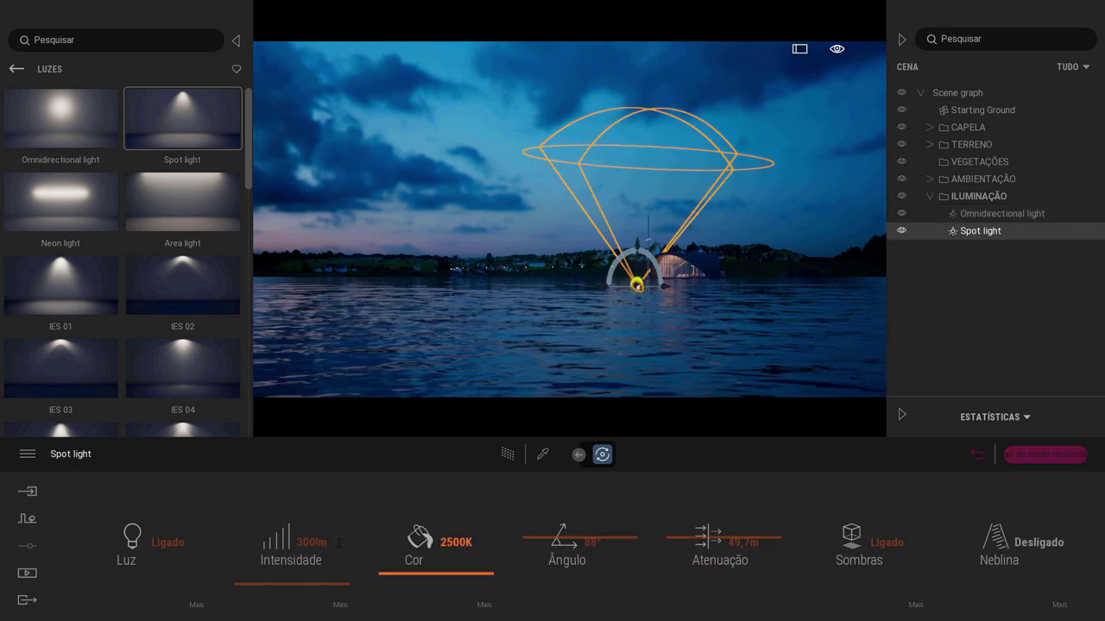
pyautogui.click(507, 455)
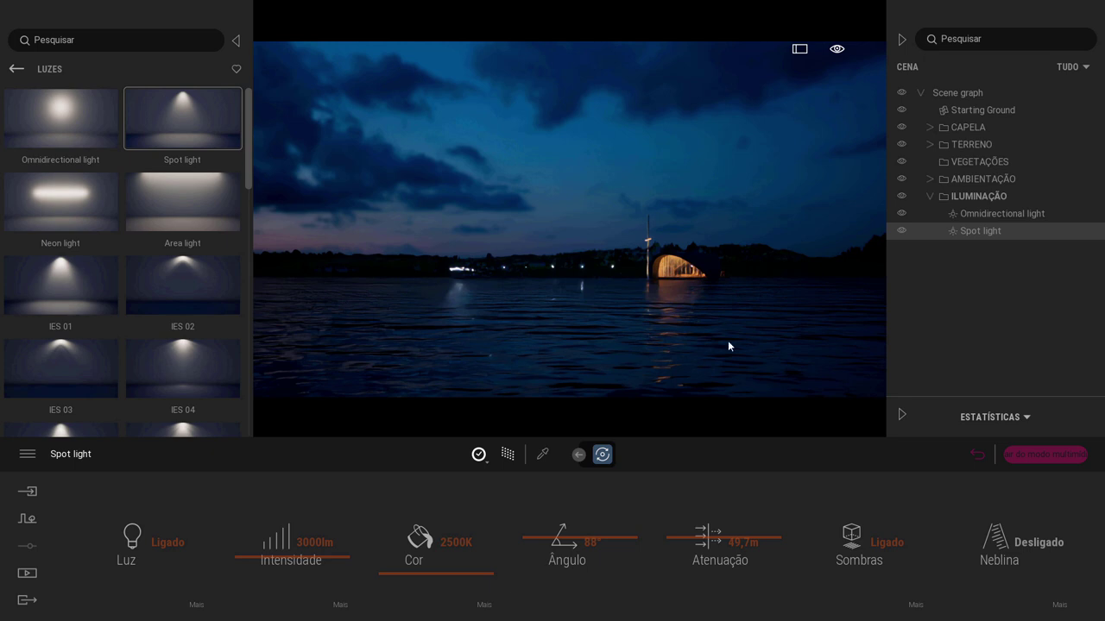
# Step: Preview the lit chapel at the Path Tracer's Alto quality, return the quality to Baixo and deselect the spot light
pyautogui.click(487, 463)
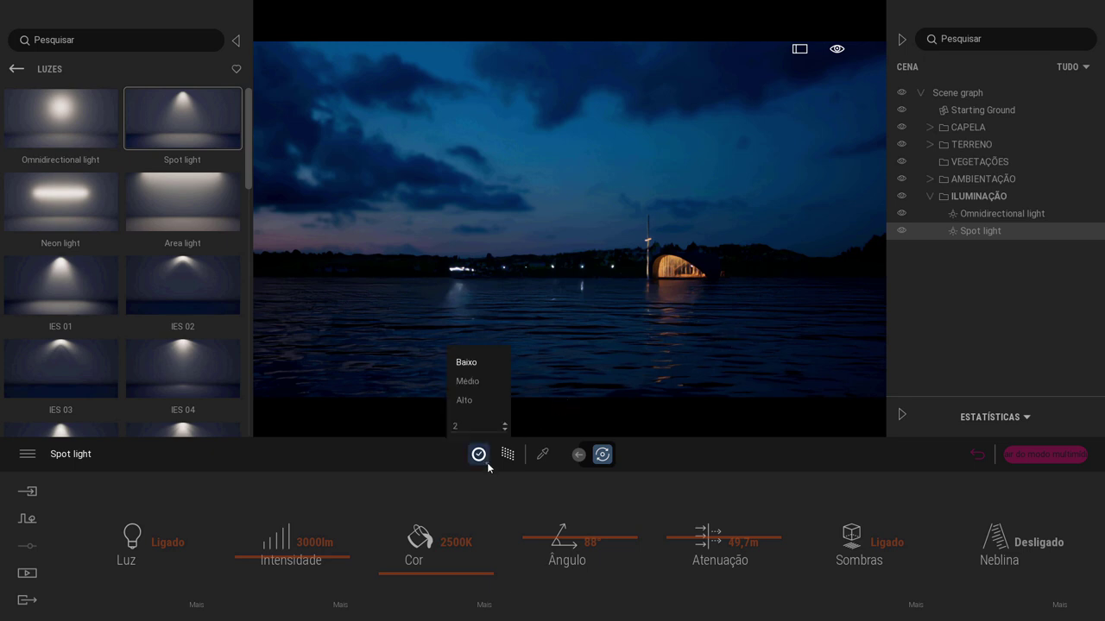
pyautogui.click(466, 400)
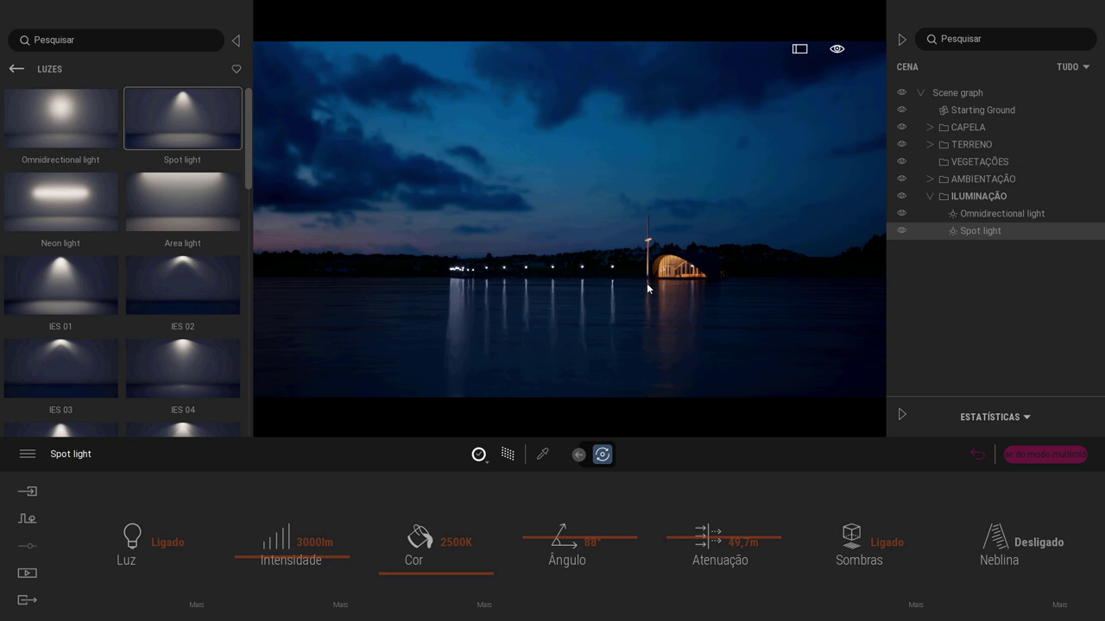
pyautogui.click(489, 461)
pyautogui.click(463, 362)
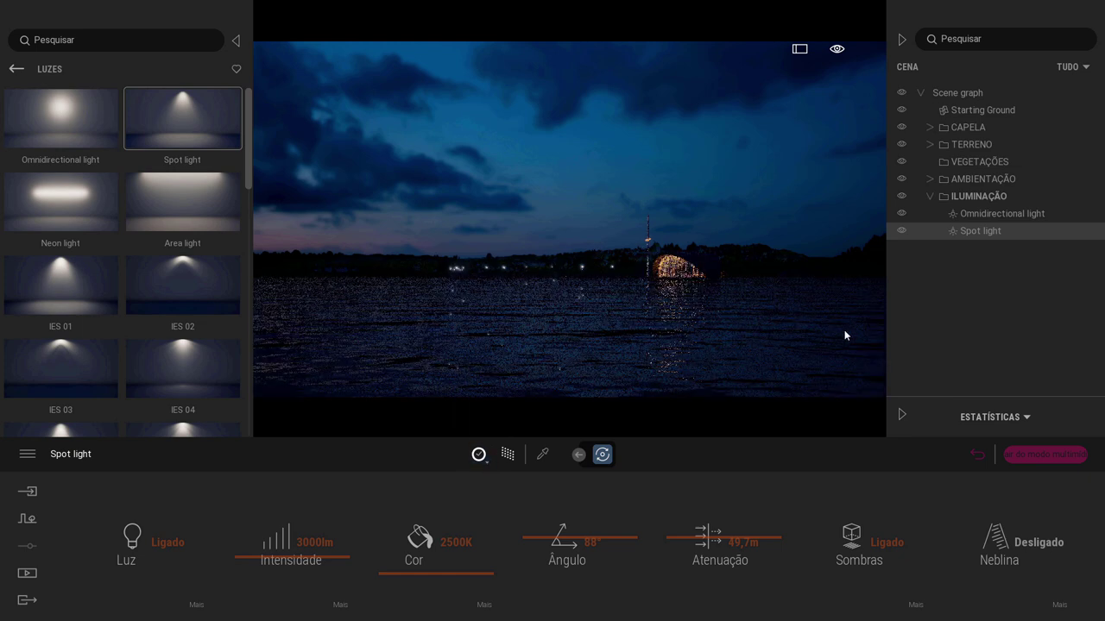
pyautogui.click(994, 317)
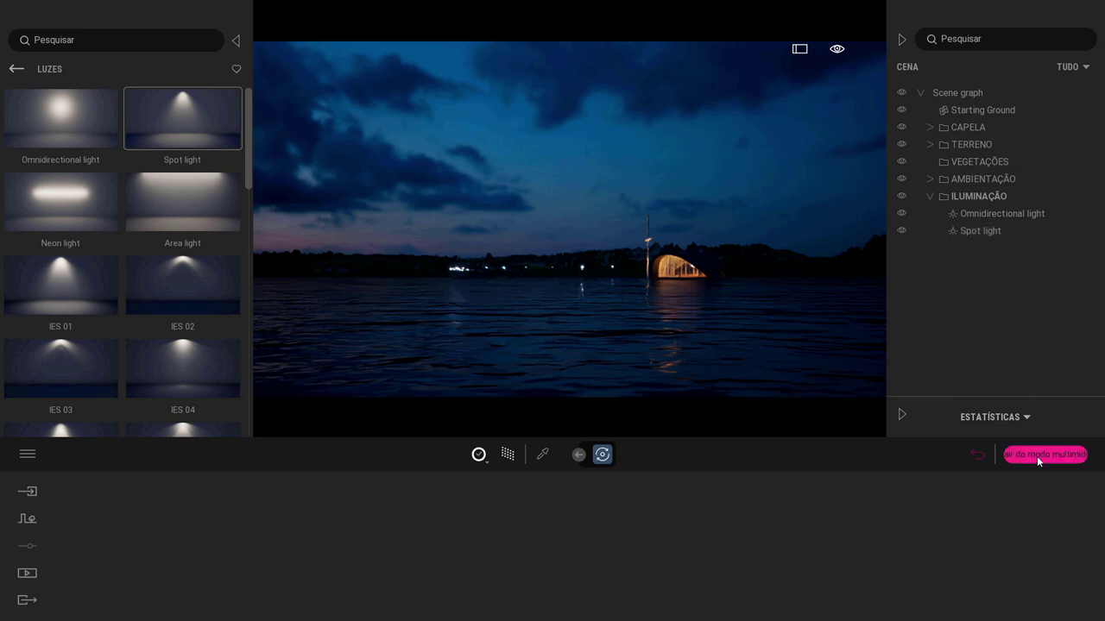
# Step: Exit media mode, show the POSTES container in AMBIENTAÇÃO and frame one of its Summer lamp posts
pyautogui.click(1039, 456)
pyautogui.click(930, 178)
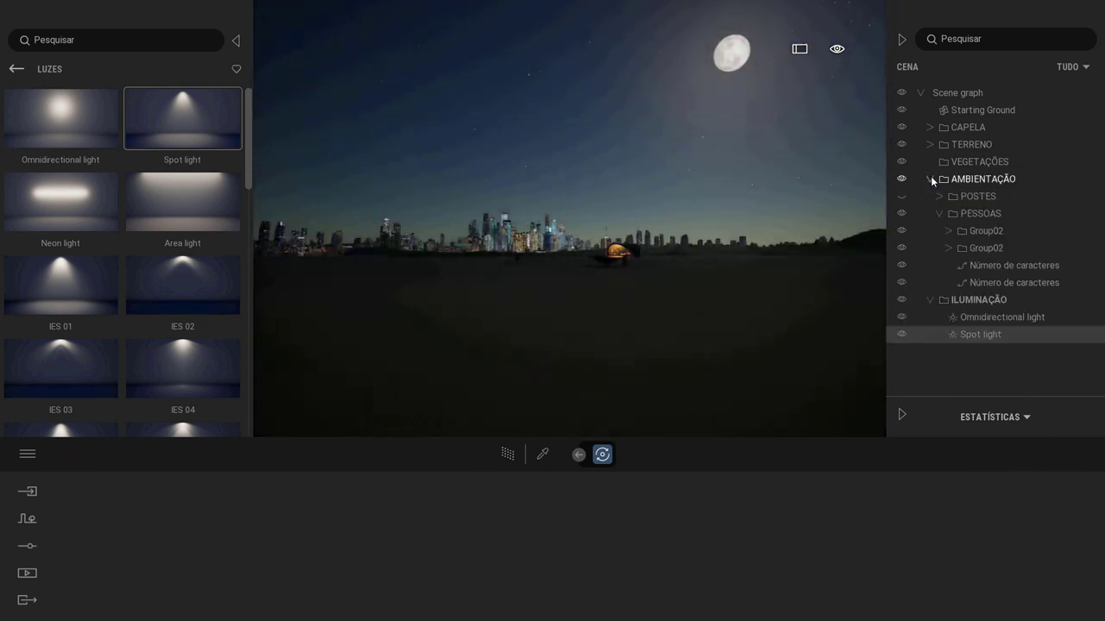
pyautogui.click(938, 196)
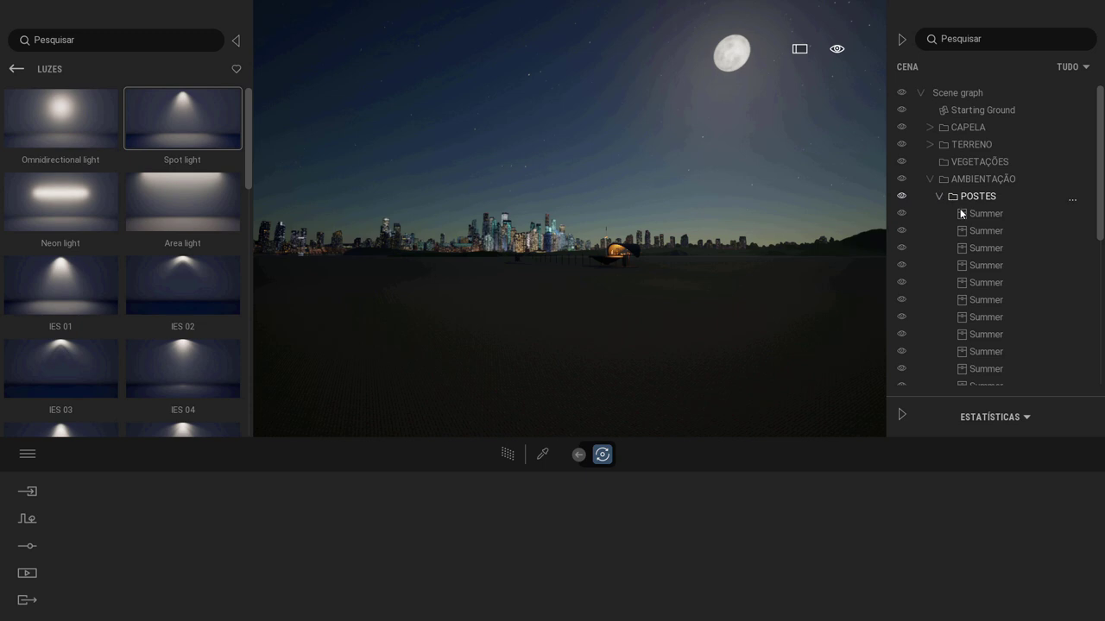
pyautogui.click(980, 214)
pyautogui.click(983, 248)
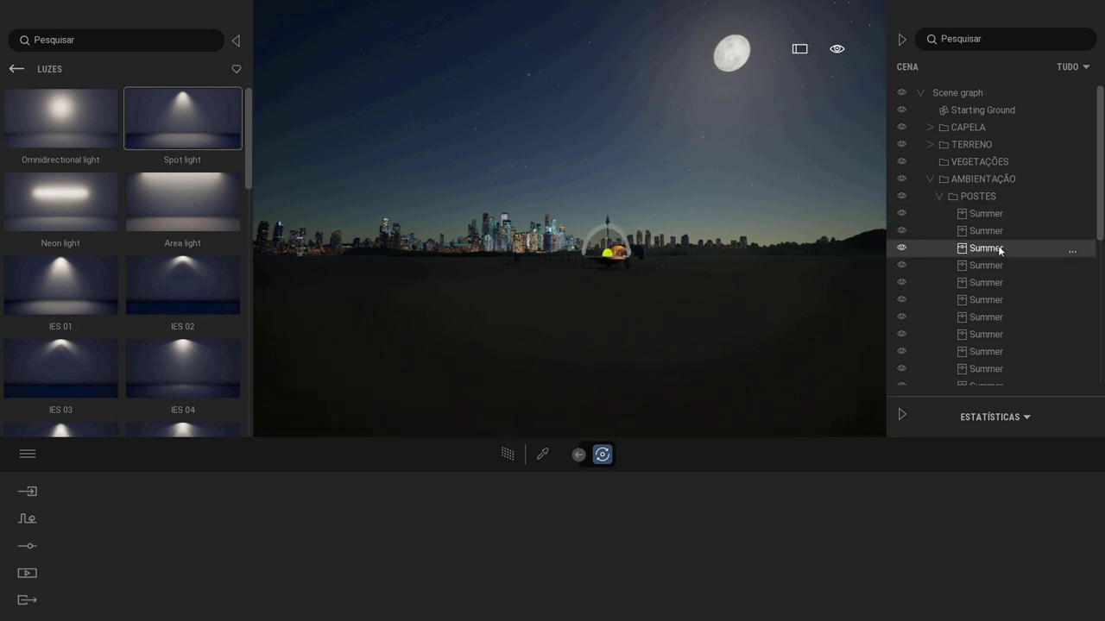
pyautogui.press('f')
pyautogui.moveTo(592, 225); pyautogui.dragTo(593, 165, button='middle')
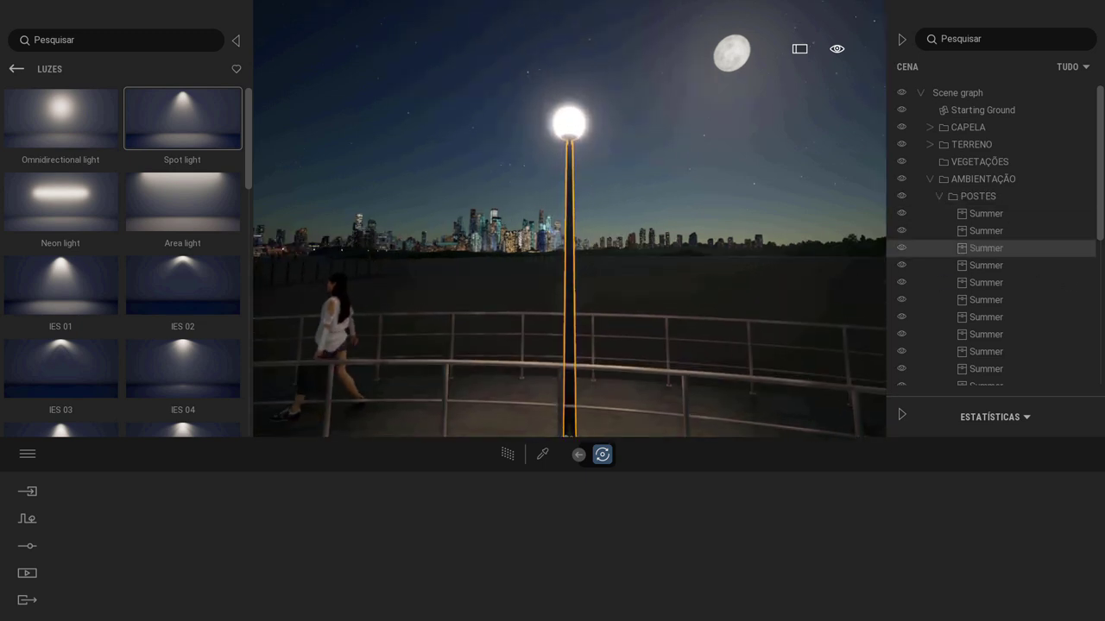
pyautogui.moveTo(592, 165); pyautogui.dragTo(593, 216, button='right')
# Step: Pick the lamp globe's MI_GlowLow material and set its glow temperature to 2500K
pyautogui.press('t')
pyautogui.click(561, 57)
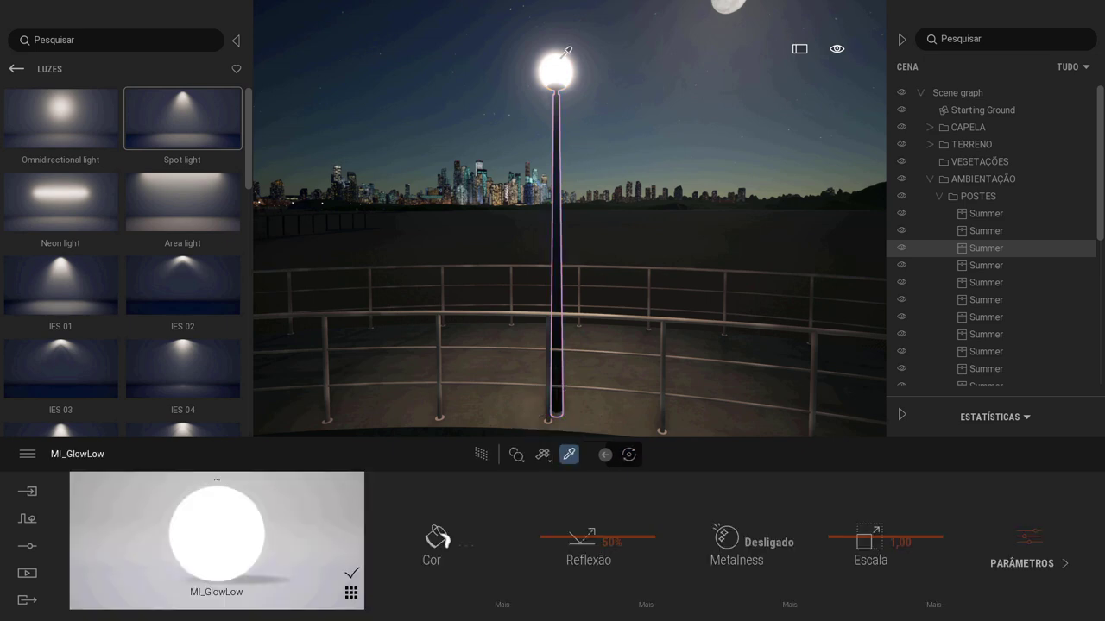
pyautogui.scroll(-5, 599, 304)
pyautogui.moveTo(590, 228); pyautogui.dragTo(537, 230, button='right')
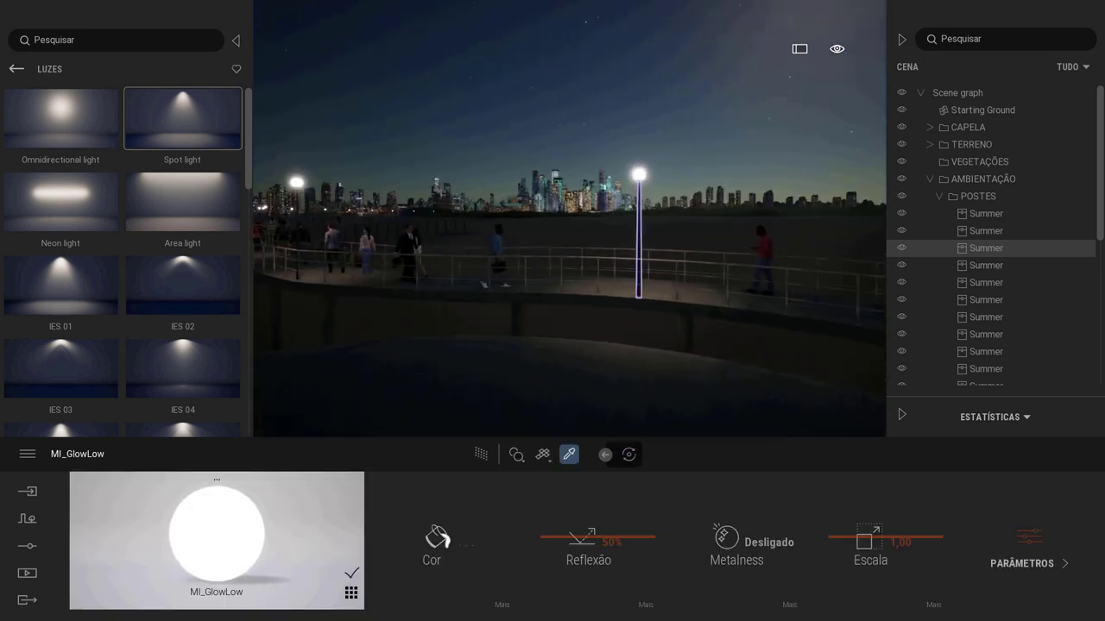
pyautogui.click(1031, 561)
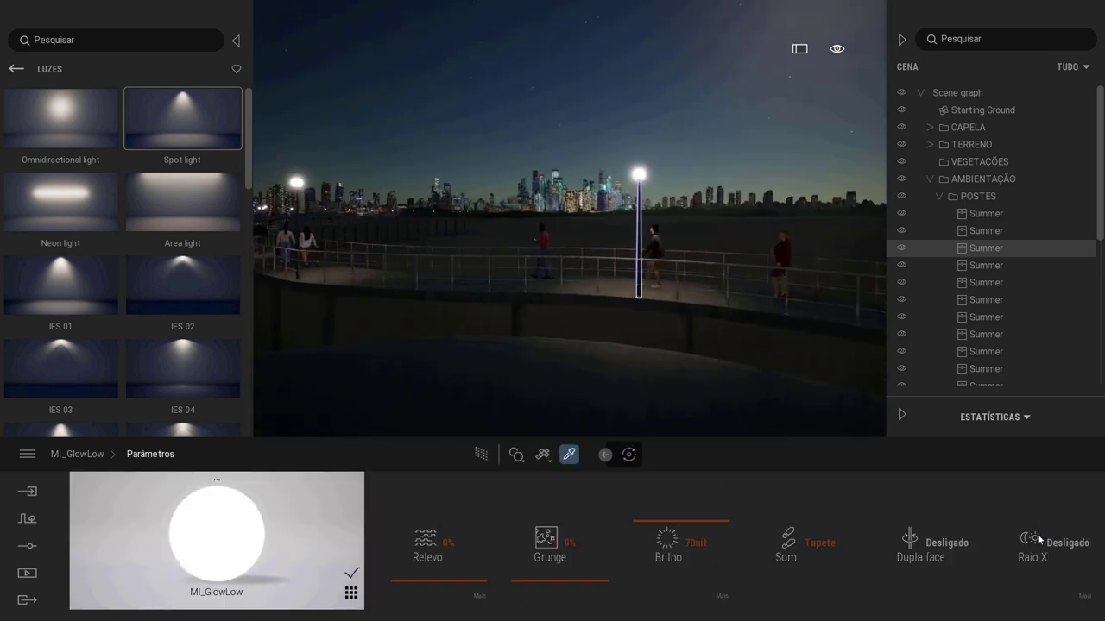
pyautogui.click(723, 596)
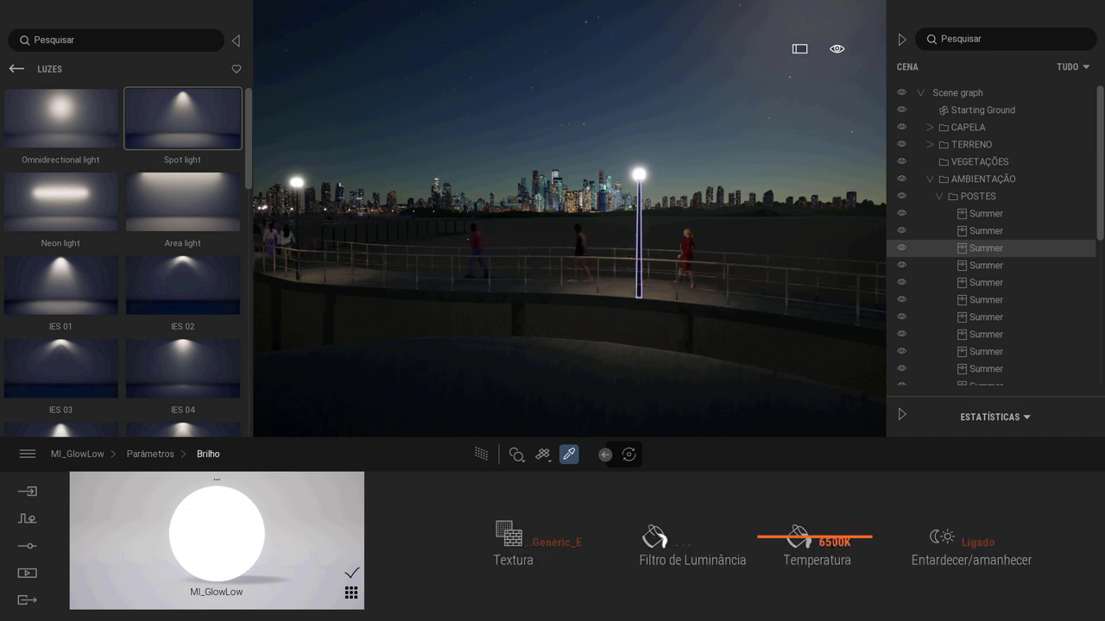
pyautogui.click(811, 553)
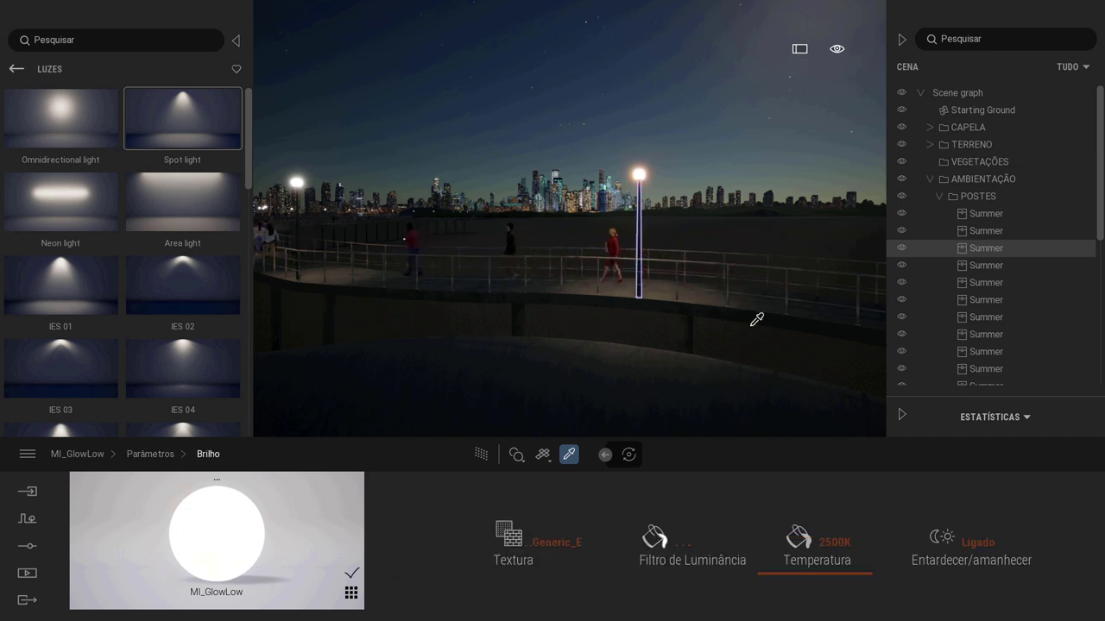
# Step: Apply the 2500K MI_GlowLow material to the globes of the other lamp posts
pyautogui.moveTo(688, 237); pyautogui.dragTo(669, 242, button='right')
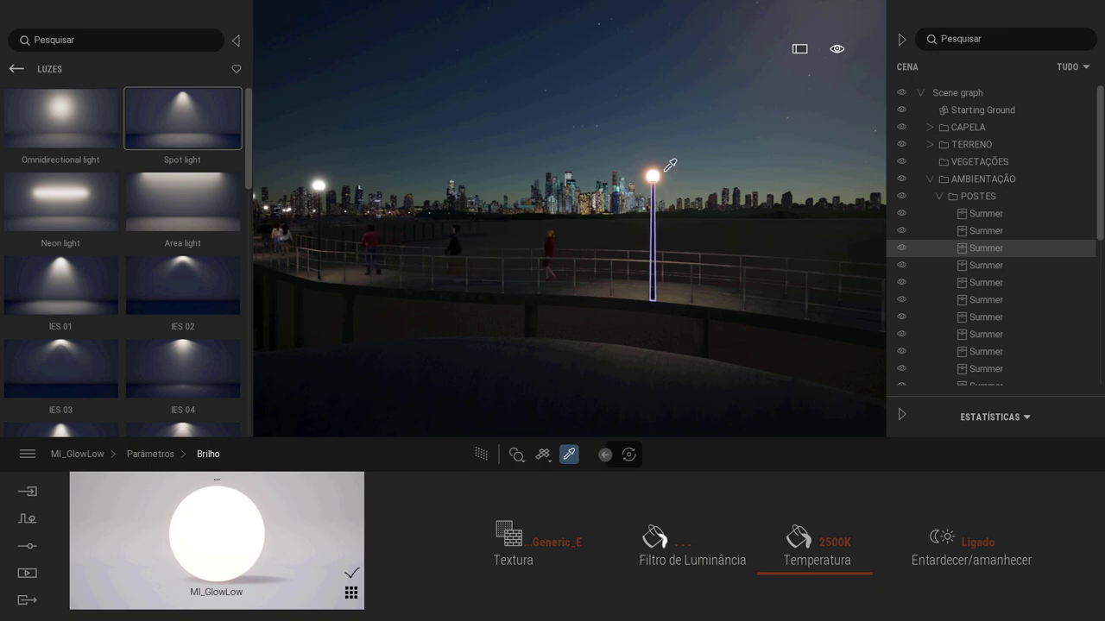
pyautogui.moveTo(239, 531); pyautogui.dragTo(315, 197)
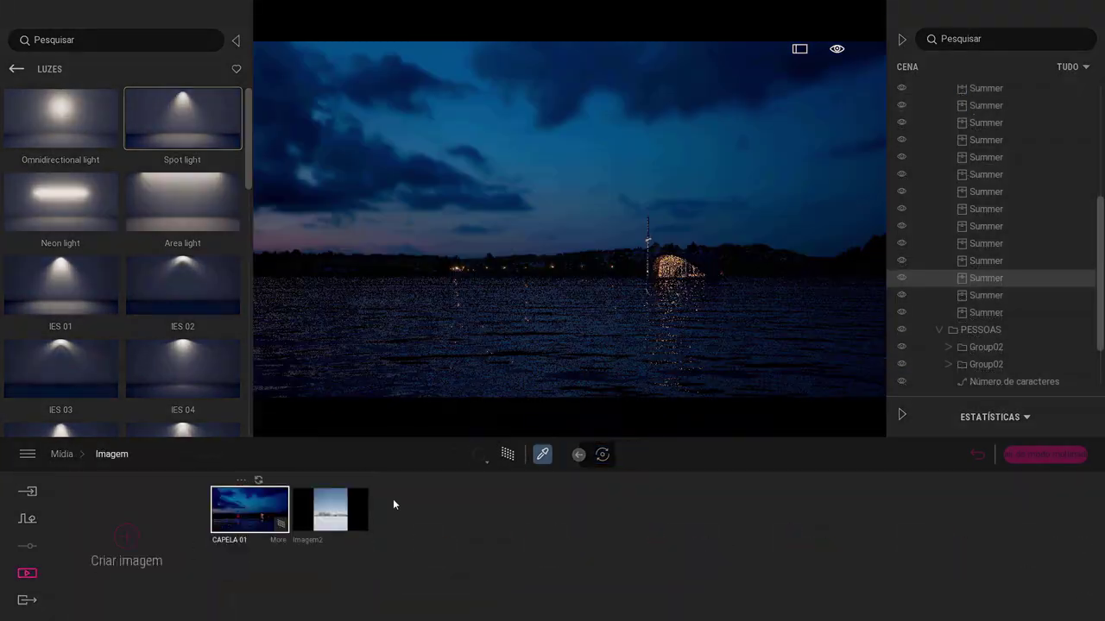
# Step: Preview the CAPELA 01 image at the Path Tracer's Alto quality and exit media mode
pyautogui.click(478, 453)
pyautogui.click(461, 399)
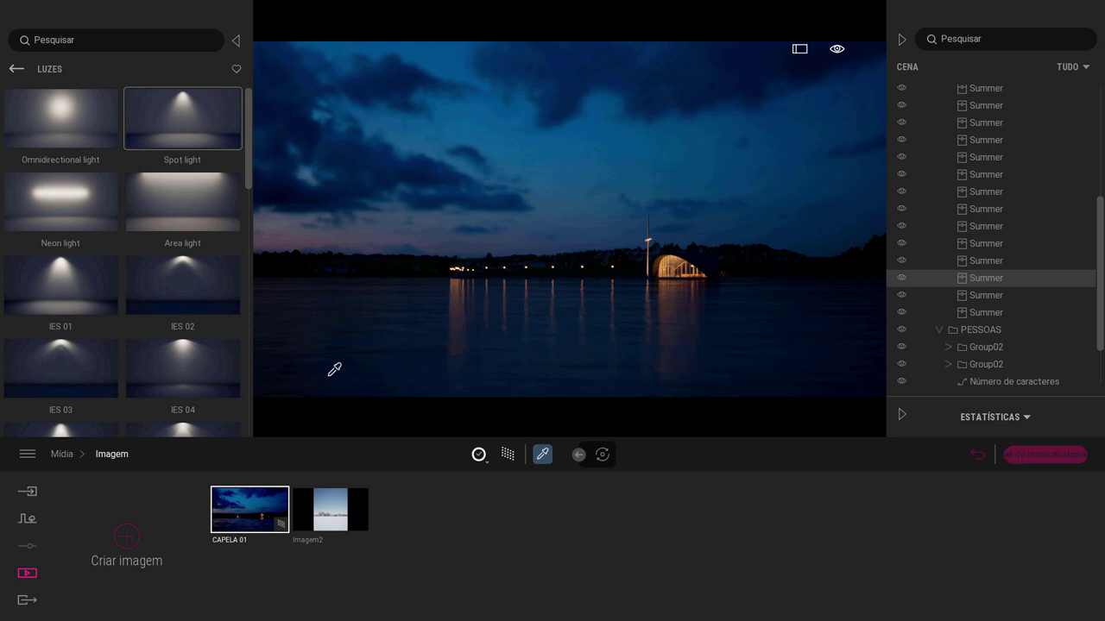
pyautogui.click(1014, 454)
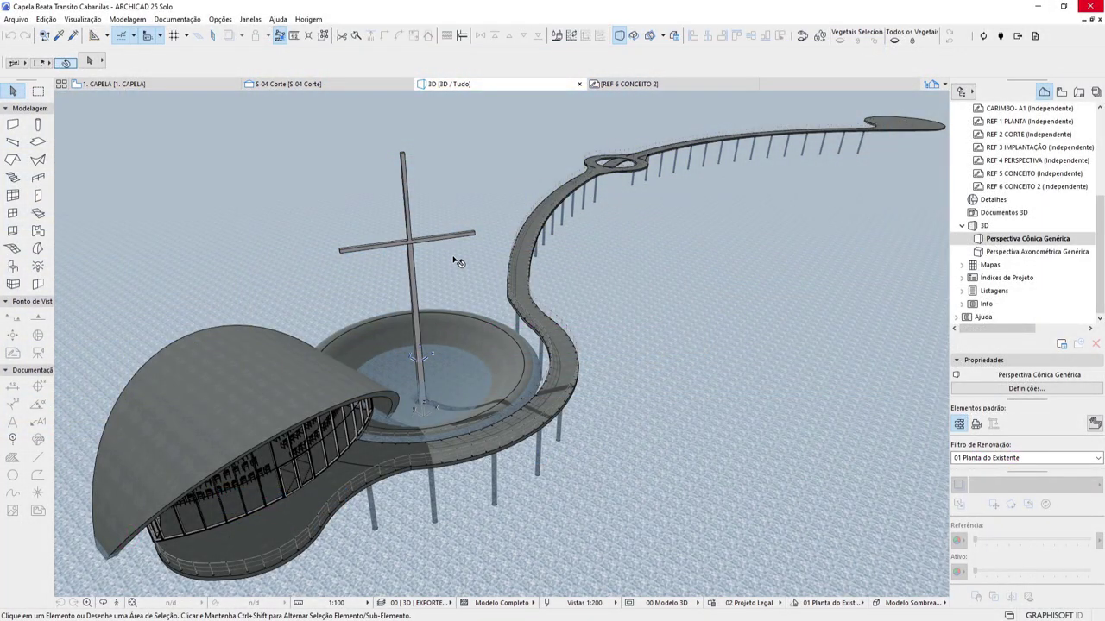
# Step: Switch to Archicad and open the 1. CAPELA floor plan
pyautogui.moveTo(640, 293); pyautogui.dragTo(315, 244)
pyautogui.scroll(2, 283, 227)
pyautogui.click(133, 84)
pyautogui.scroll(-7, 602, 432)
pyautogui.scroll(1, 437, 278)
# Step: Draw a rectangular terrain with the Mesh tool in the floor plan, with contour lines running across it
pyautogui.click(13, 249)
pyautogui.click(303, 61)
pyautogui.click(421, 32)
pyautogui.doubleClick(271, 239)
pyautogui.click(664, 603)
pyautogui.scroll(2, 420, 303)
pyautogui.click(385, 260)
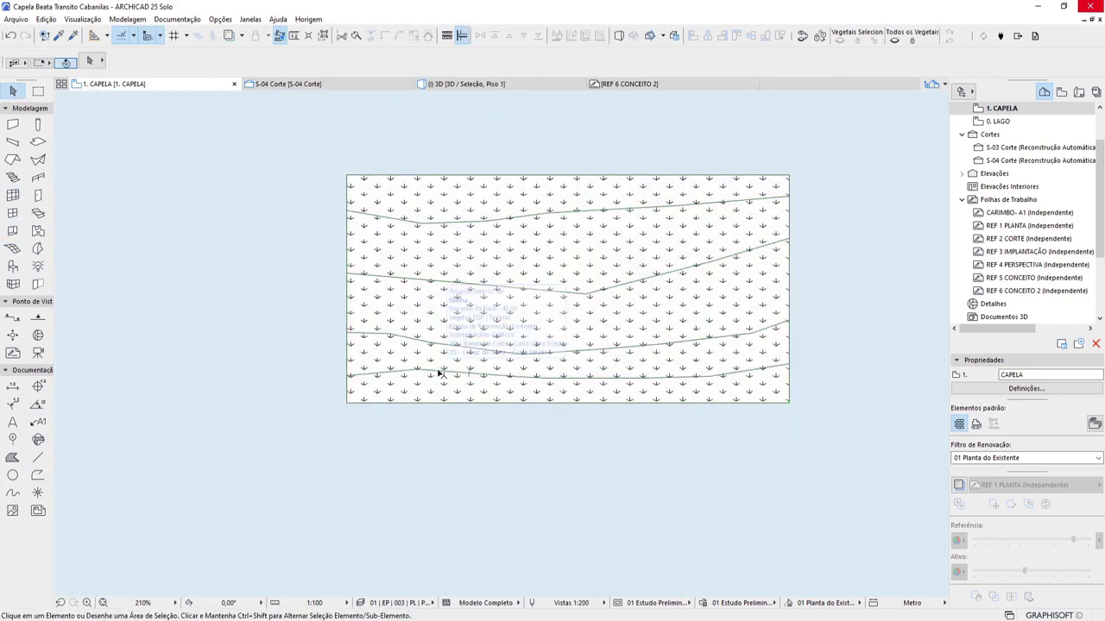
# Step: Adjust the contour and corner heights of the rectangular terrain mesh and check its relief in 3D
pyautogui.click(442, 369)
pyautogui.click(602, 305)
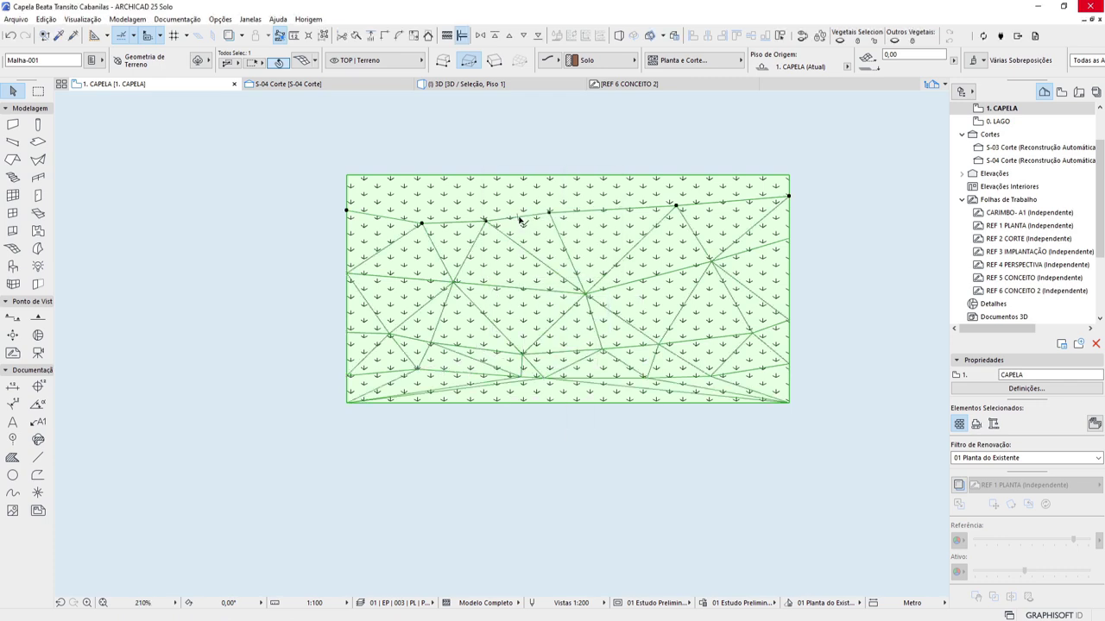
pyautogui.press('Return')
pyautogui.click(518, 83)
pyautogui.click(648, 467)
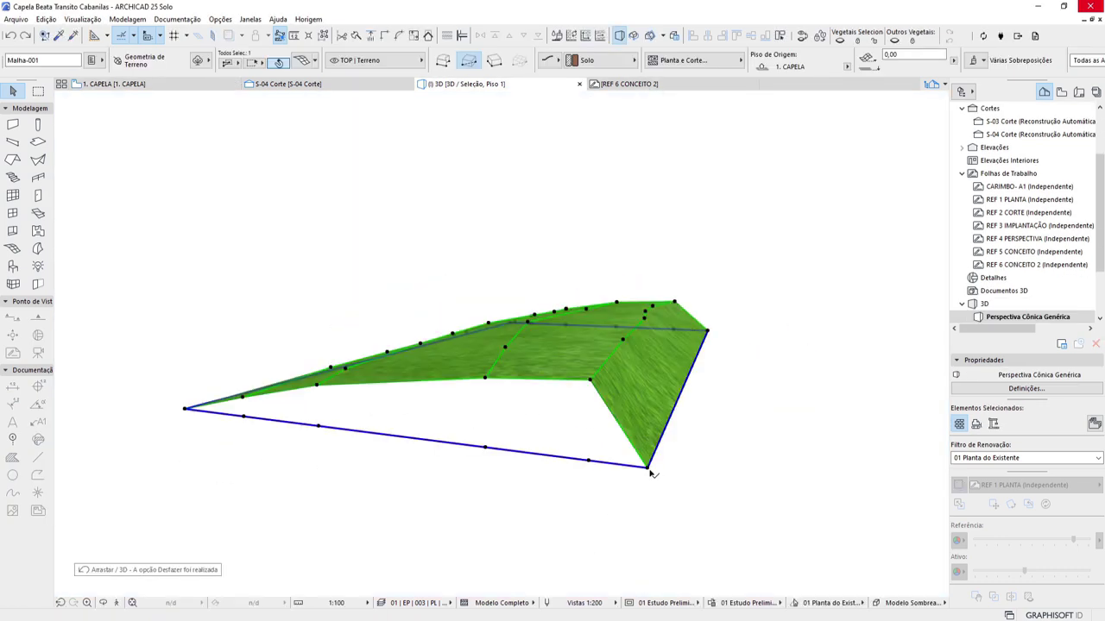
pyautogui.click(651, 366)
pyautogui.keyDown('shift'); pyautogui.moveTo(653, 369); pyautogui.dragTo(296, 431, button='middle'); pyautogui.keyUp('shift')
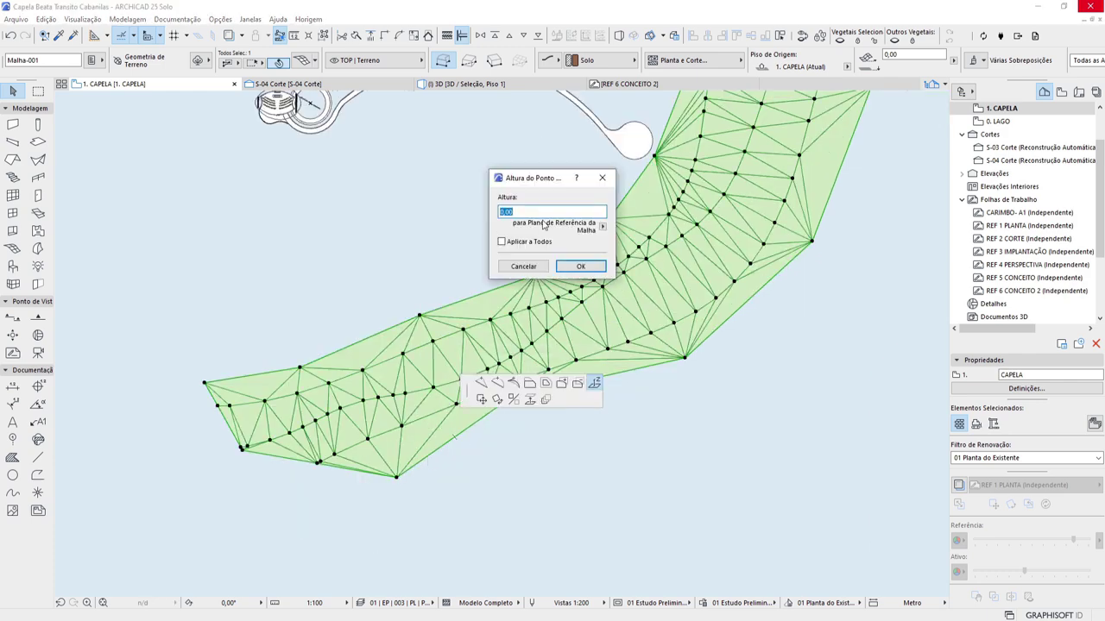
# Step: Examine the relief of the long curved terrain mesh in 3D and locate it in the floor plan
pyautogui.press('F5')
pyautogui.keyDown('shift'); pyautogui.moveTo(723, 379); pyautogui.dragTo(713, 320, button='middle'); pyautogui.keyUp('shift')
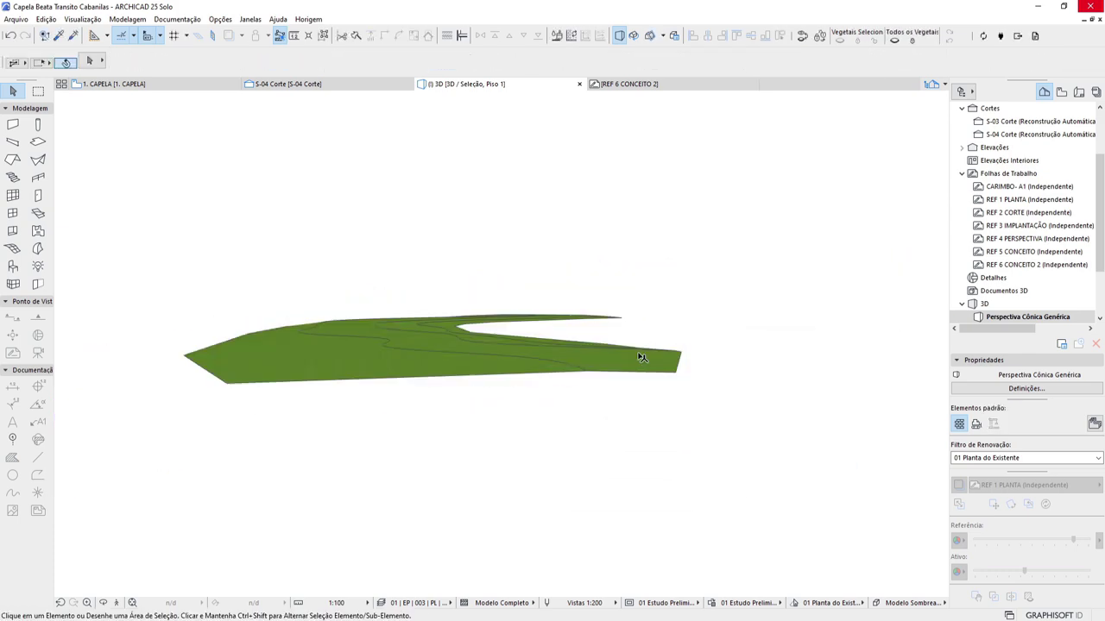
pyautogui.click(158, 87)
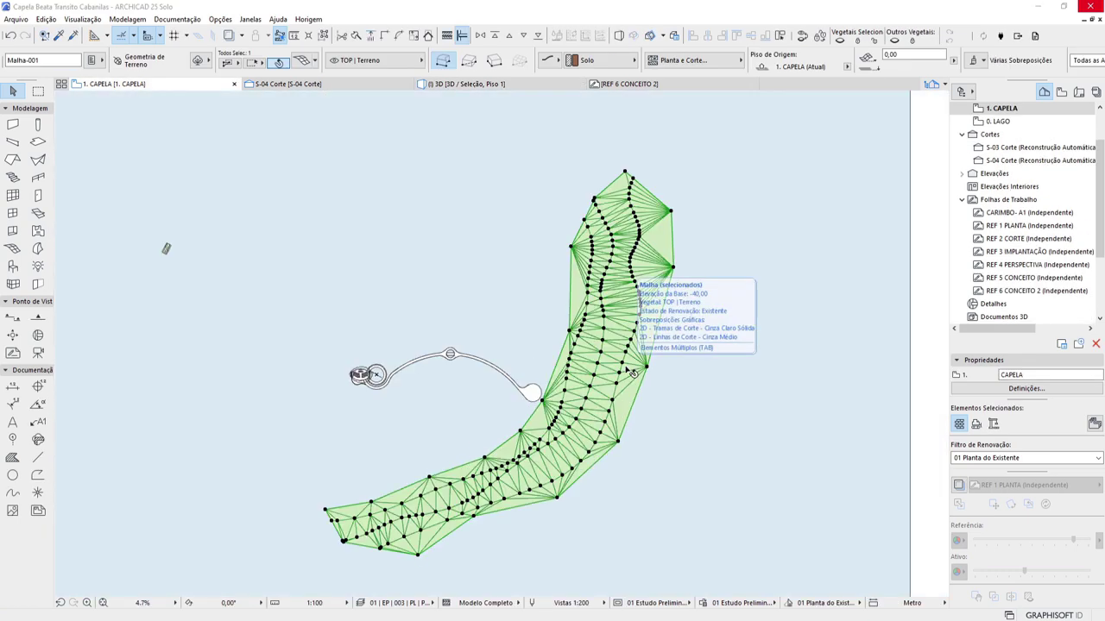
pyautogui.hotkey('ctrl', 't')
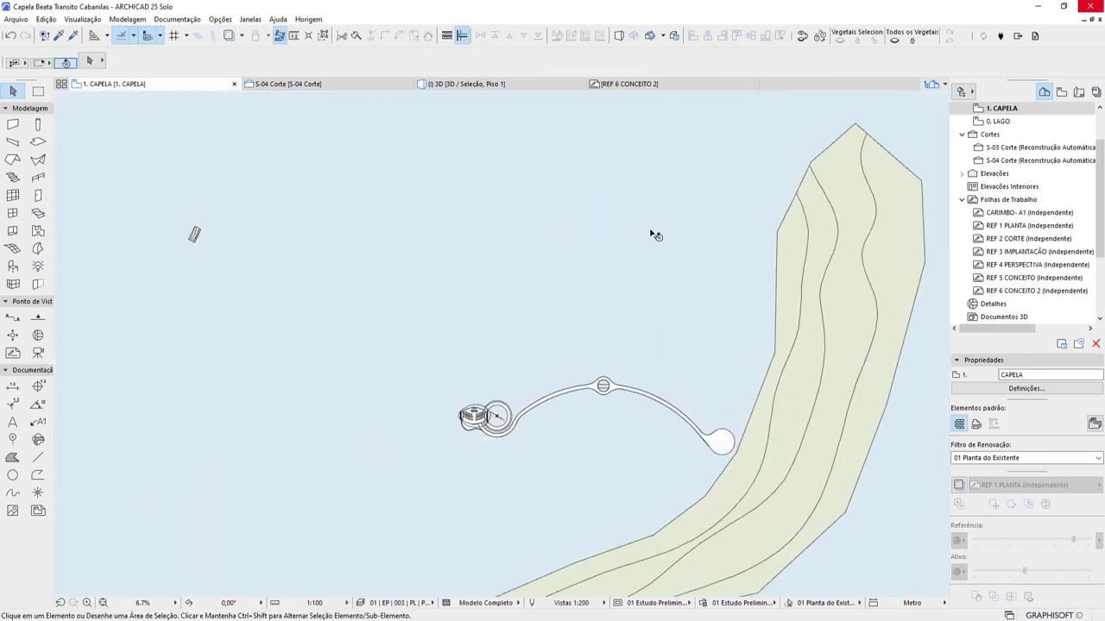
# Step: Show the whole model in 3D and create the layers _MALHA 01 and _MALHA 02 for the two terrain meshes
pyautogui.press('F3')
pyautogui.click(448, 602)
pyautogui.click(516, 379)
pyautogui.click(132, 603)
pyautogui.hotkey('ctrl', 'l')
pyautogui.click(822, 171)
pyautogui.write('_MALHA 01')
pyautogui.press('Return')
pyautogui.click(822, 170)
pyautogui.write('_MALHA 02')
pyautogui.press('Return')
pyautogui.press('Return')
pyautogui.click(562, 172)
pyautogui.click(296, 410)
pyautogui.press('Escape')
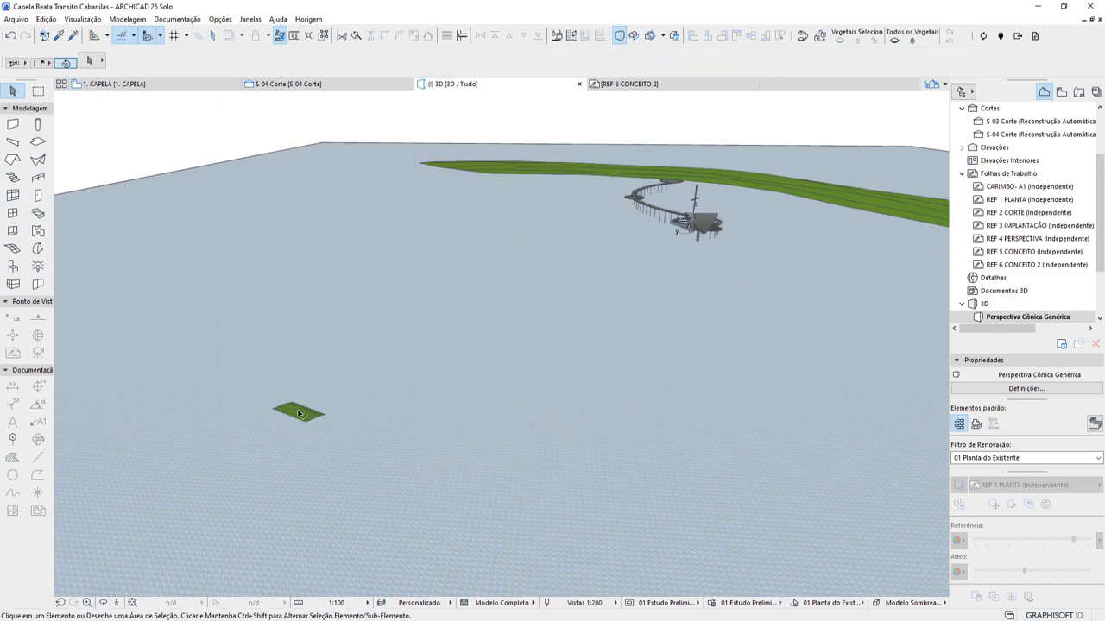
# Step: Save the terrain meshes as SketchUp files named Capela Beata Transito Cabanilas_MALHA 01 and Capela Beata Transito Cabanilas_MALHA 02
pyautogui.click(16, 20)
pyautogui.click(39, 96)
pyautogui.click(628, 434)
pyautogui.click(620, 443)
pyautogui.click(627, 462)
pyautogui.hotkey('ctrl', 'F5')
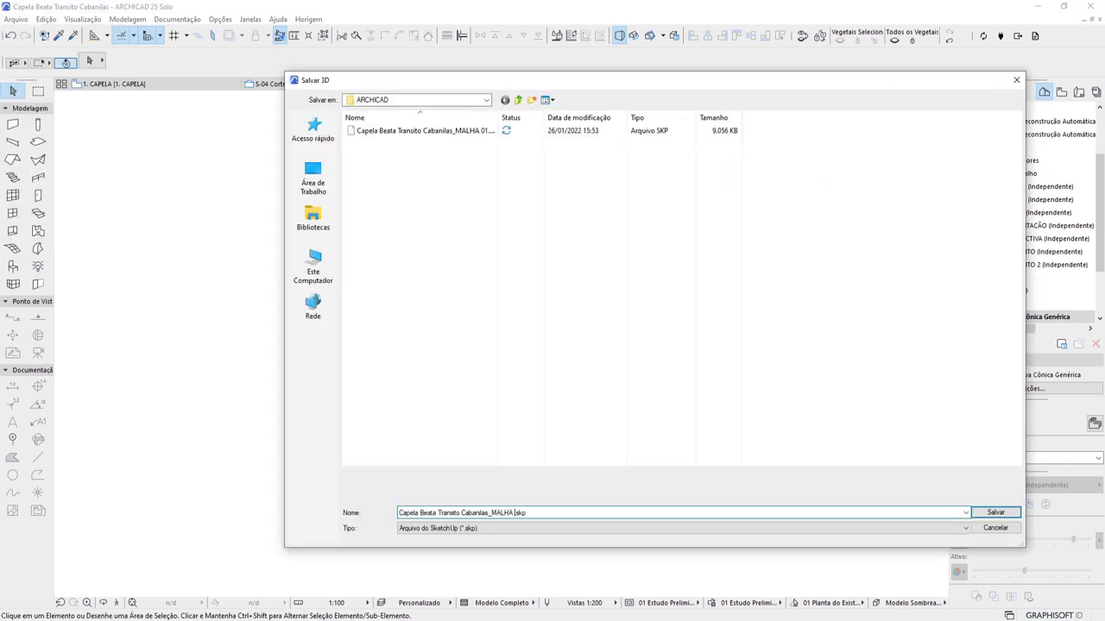
pyautogui.press('Return')
pyautogui.press('Return')
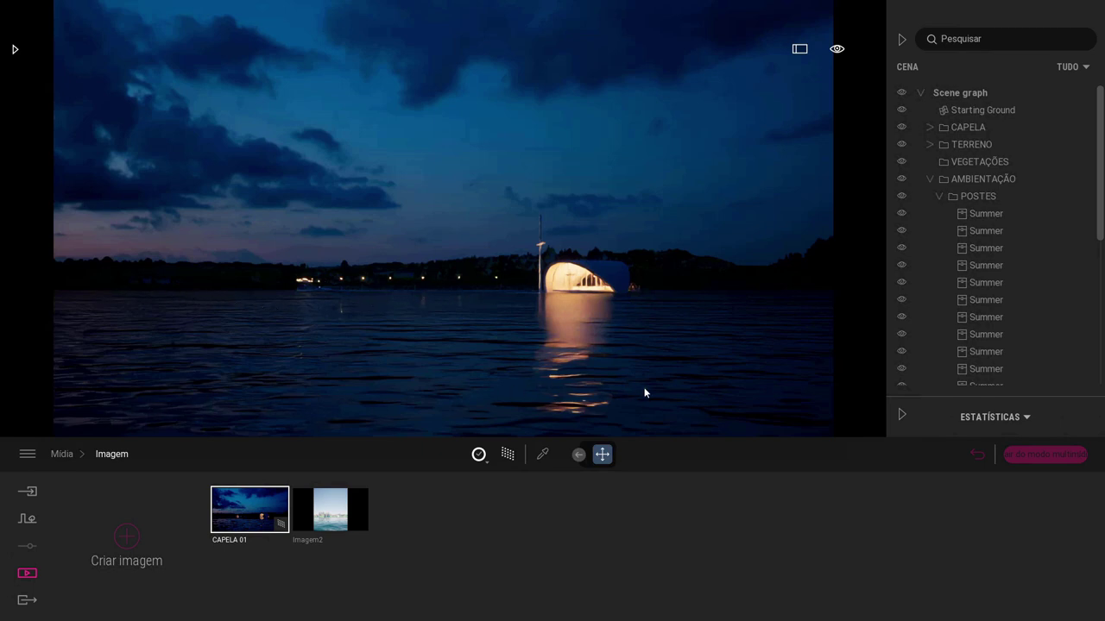
# Step: Switch to Twinmotion, leave media mode and expand the TERRENO container as the import destination
pyautogui.click(1032, 454)
pyautogui.click(929, 144)
pyautogui.rightClick(969, 143)
pyautogui.click(956, 171)
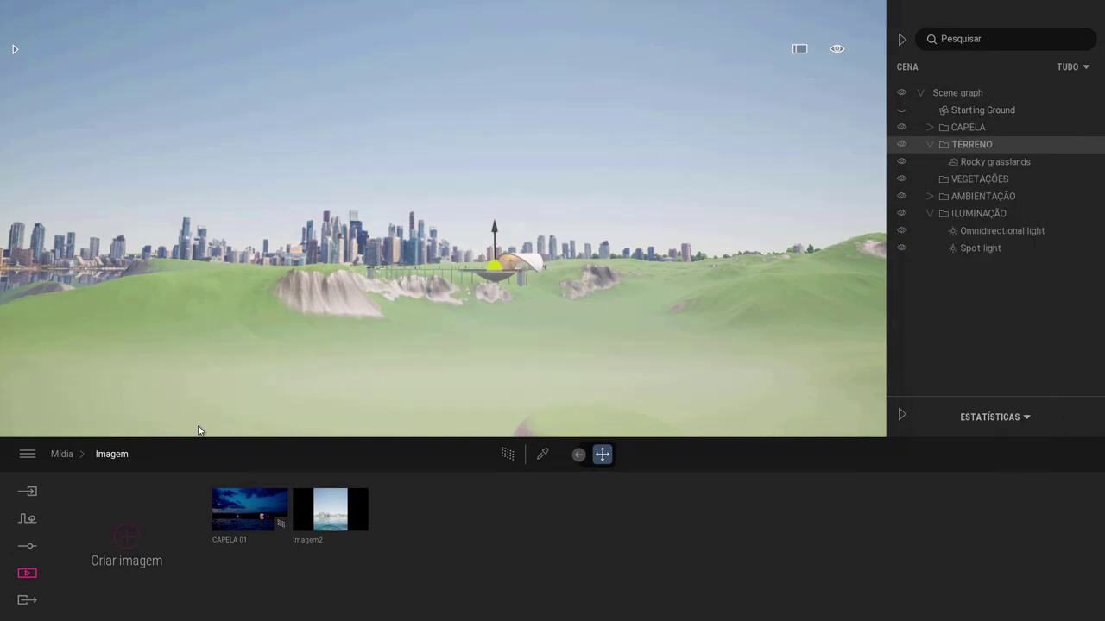
# Step: Import Capela Beata Transito Cabanilas_MALHA 01.skp from Storage (Z:) into the TERRENO container
pyautogui.hotkey('ctrl', 'i')
pyautogui.click(612, 287)
pyautogui.click(416, 448)
pyautogui.doubleClick(635, 460)
pyautogui.click(544, 344)
pyautogui.click(812, 516)
pyautogui.click(656, 355)
pyautogui.click(661, 398)
pyautogui.click(607, 493)
# Step: Import Capela Beata Transito Cabanilas_MALHA 02.skp into TERRENO and resolve the Grama - Verde material conflict for all materials
pyautogui.click(28, 491)
pyautogui.click(588, 288)
pyautogui.click(580, 356)
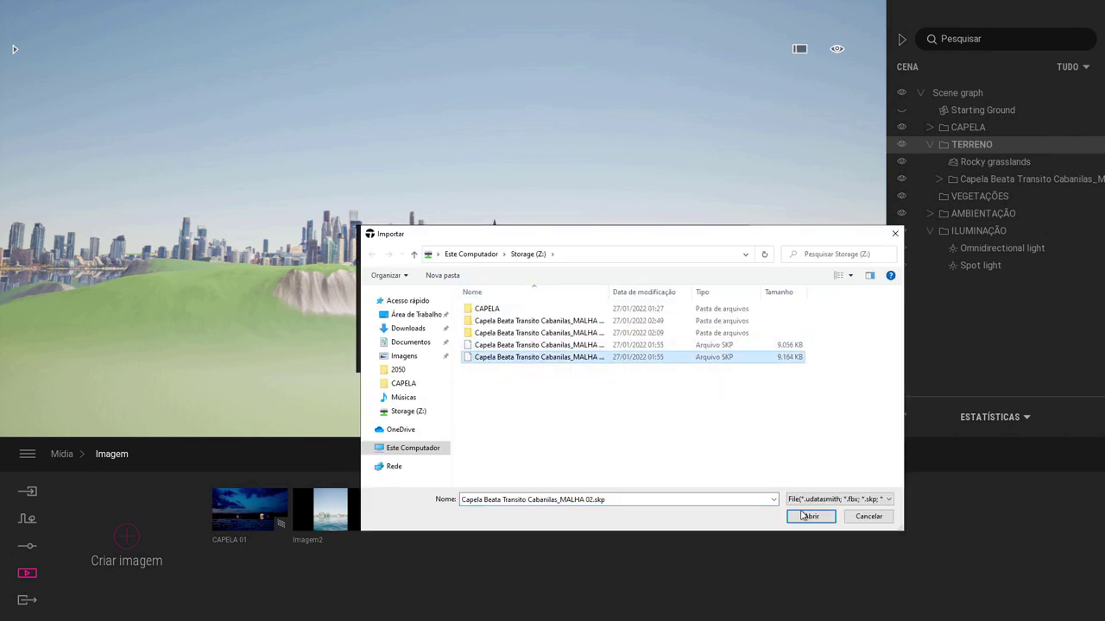
pyautogui.click(811, 516)
pyautogui.click(600, 489)
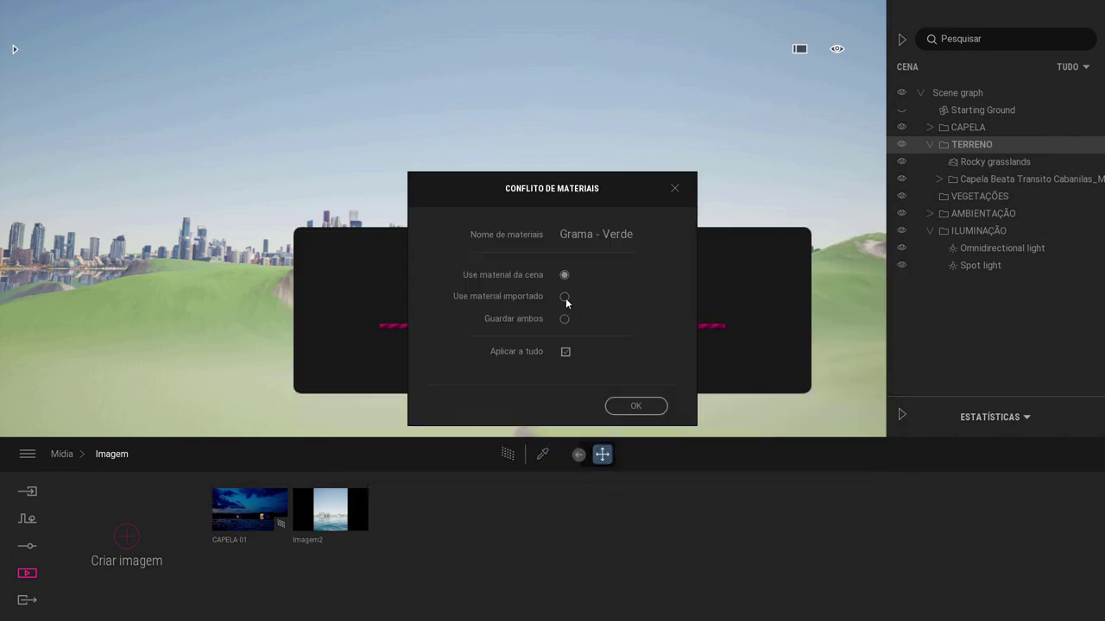
pyautogui.click(630, 405)
# Step: Rotate the two imported terrain meshes together by -90 degrees about the vertical axis in top view
pyautogui.moveTo(602, 186); pyautogui.dragTo(617, 258, button='middle')
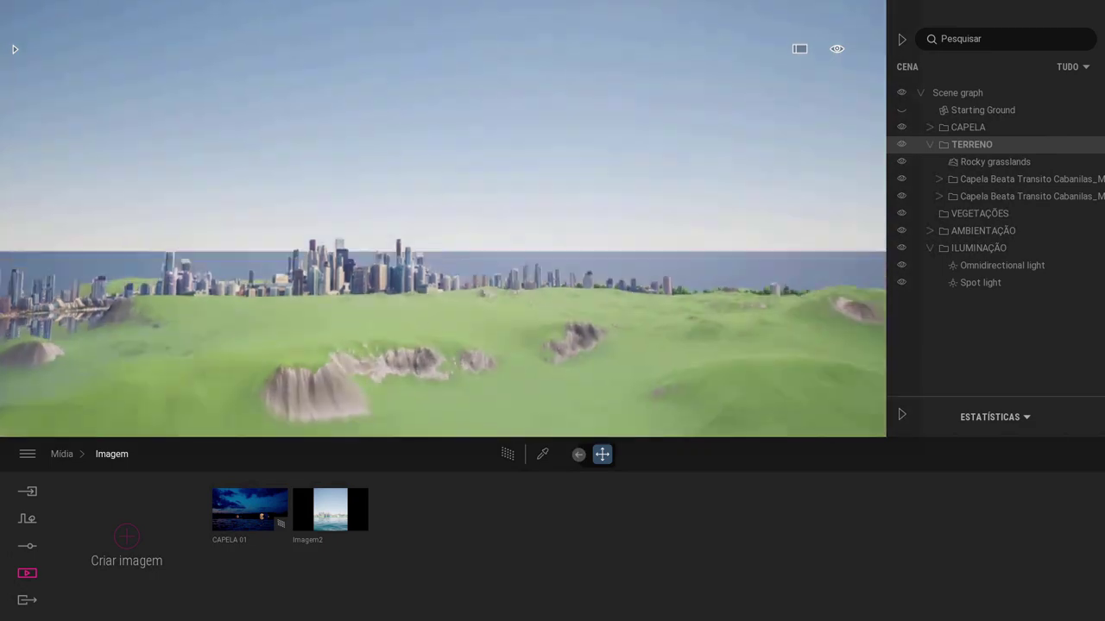
pyautogui.moveTo(617, 259); pyautogui.dragTo(639, 325, button='right')
pyautogui.moveTo(837, 52)
pyautogui.moveTo(837, 224)
pyautogui.click(759, 186)
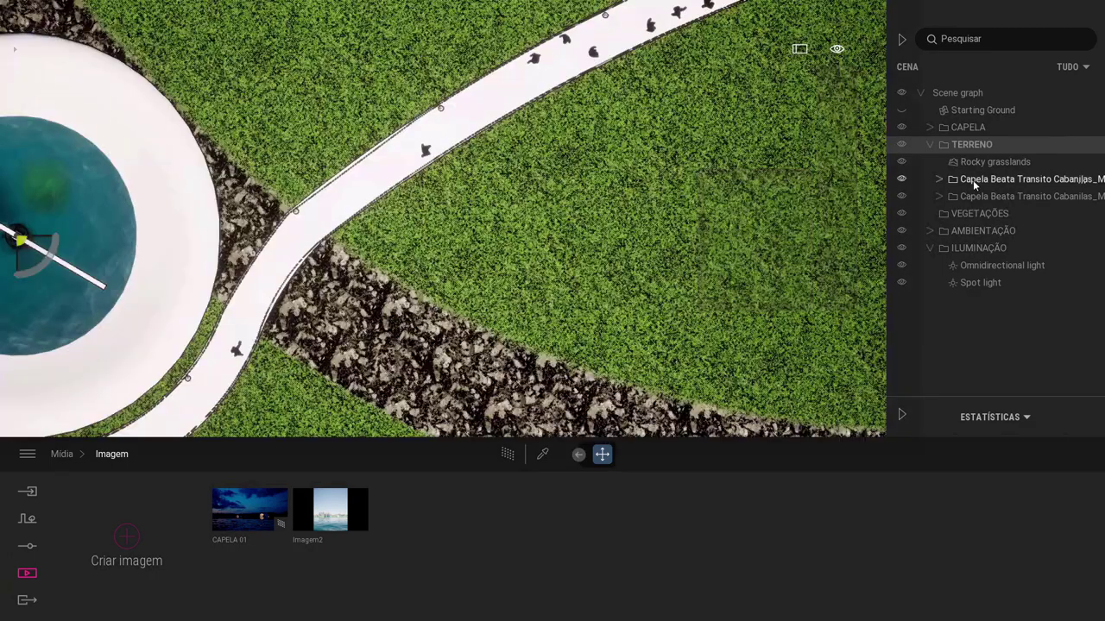
pyautogui.click(976, 179)
pyautogui.keyDown('ctrl'); pyautogui.click(979, 197); pyautogui.keyUp('ctrl')
pyautogui.scroll(-10, 608, 207)
pyautogui.click(625, 223)
pyautogui.moveTo(629, 231); pyautogui.dragTo(614, 148)
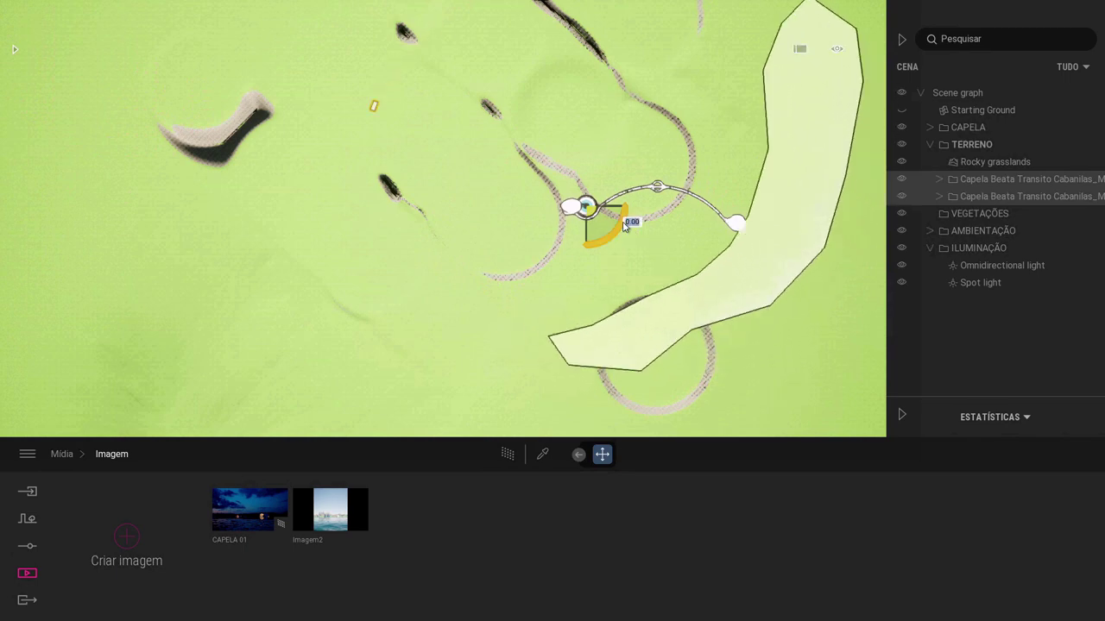
pyautogui.click(995, 377)
# Step: Open the CAPELA 01 image, turn off Path Tracer and place a Banyan tree in the foreground water as a location marker
pyautogui.click(233, 522)
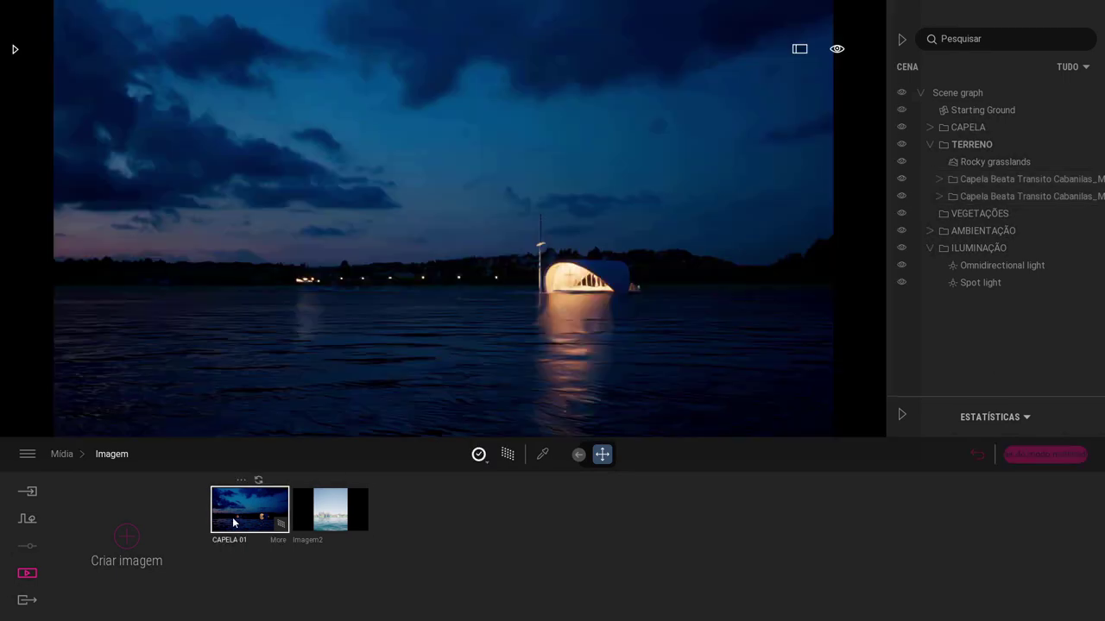
pyautogui.click(507, 454)
pyautogui.click(16, 50)
pyautogui.click(185, 133)
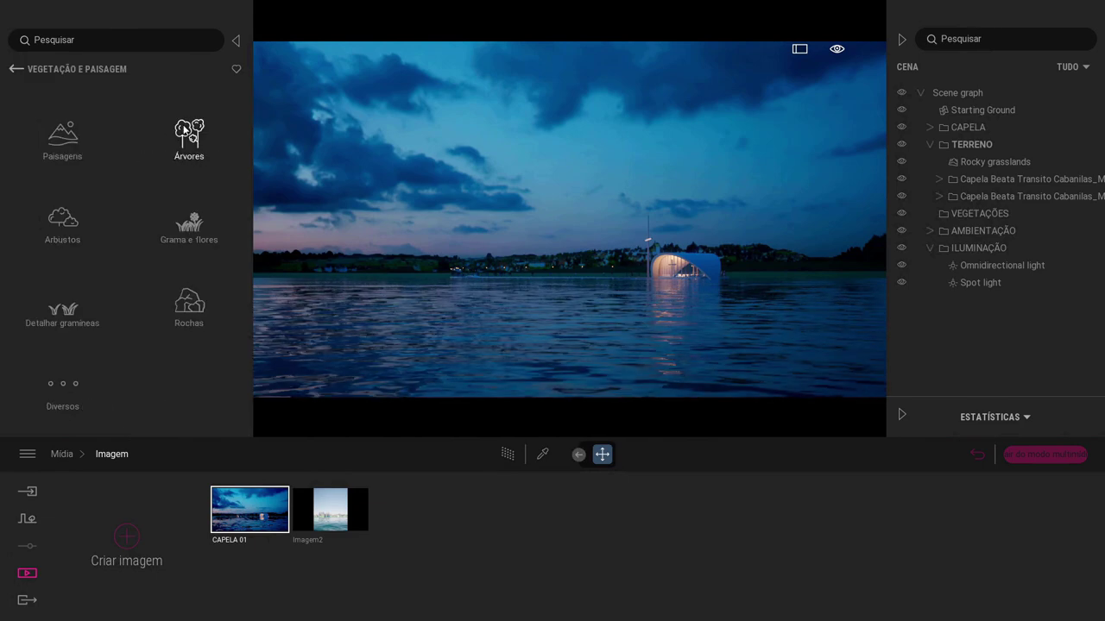
pyautogui.click(189, 135)
pyautogui.moveTo(183, 121); pyautogui.dragTo(535, 376)
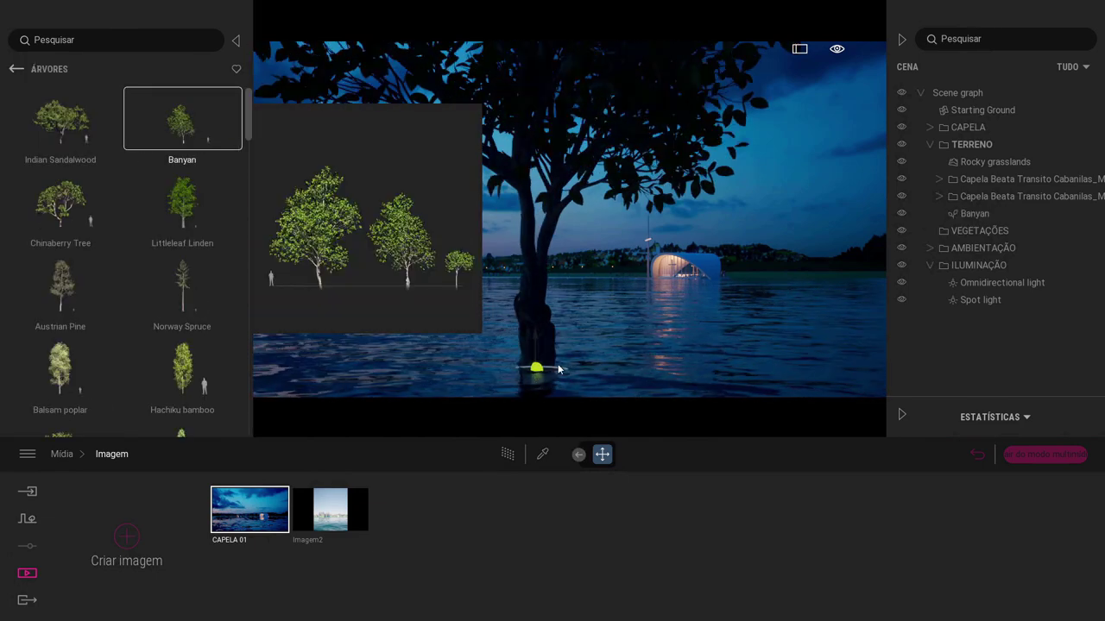
# Step: Move the small rectangular terrain onto the Banyan tree's location in top view
pyautogui.moveTo(836, 53)
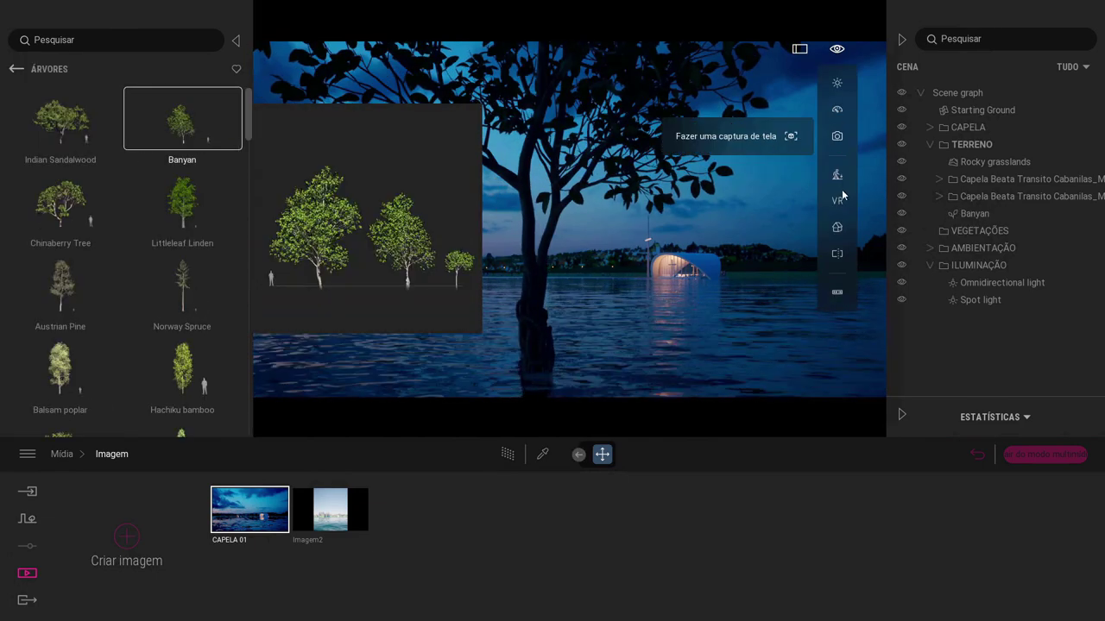
pyautogui.moveTo(824, 228)
pyautogui.click(759, 186)
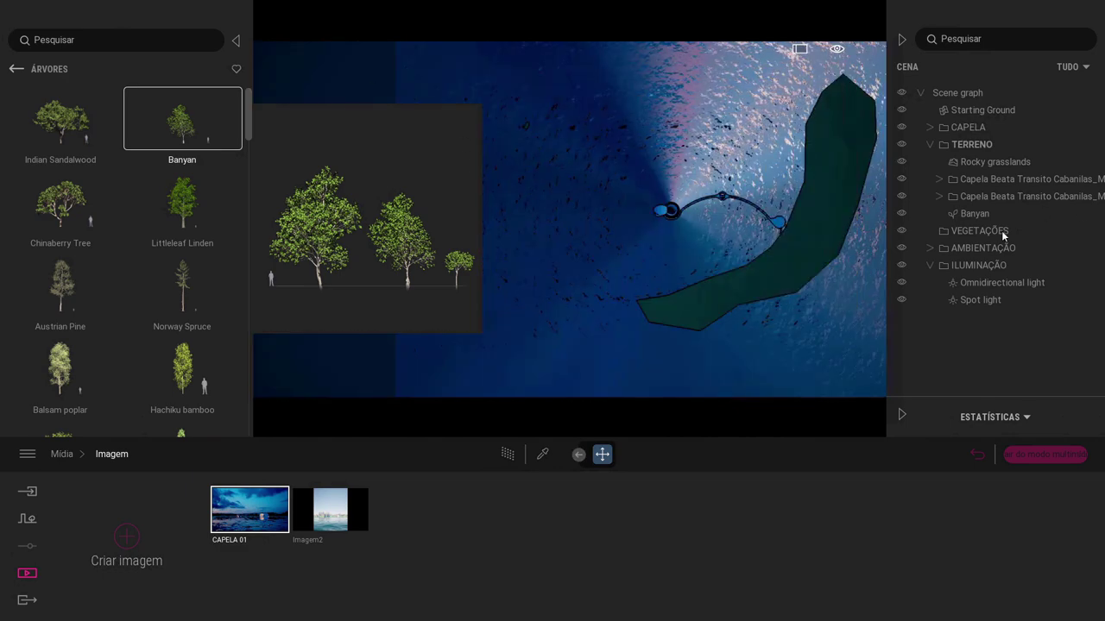
pyautogui.click(975, 214)
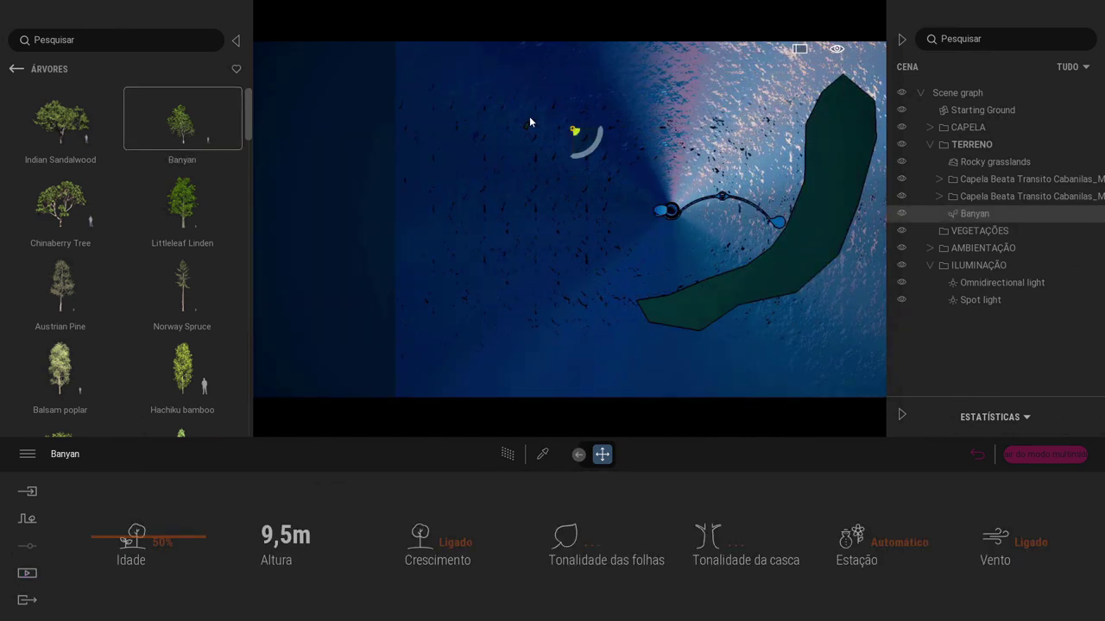
pyautogui.scroll(5, 530, 119)
pyautogui.click(403, 158)
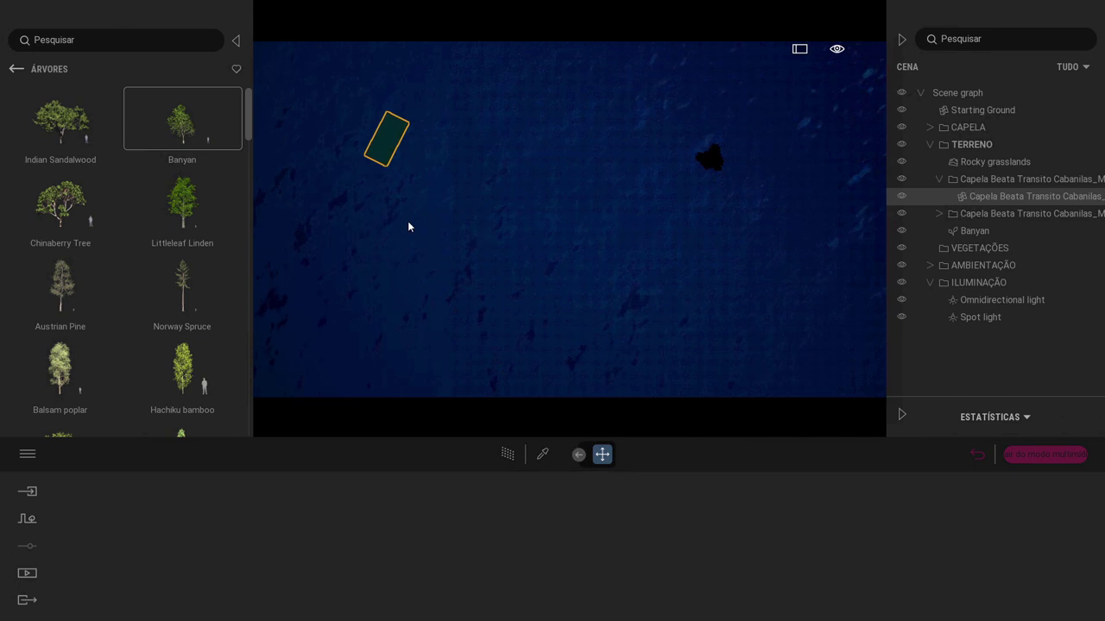
pyautogui.click(661, 454)
pyautogui.click(665, 424)
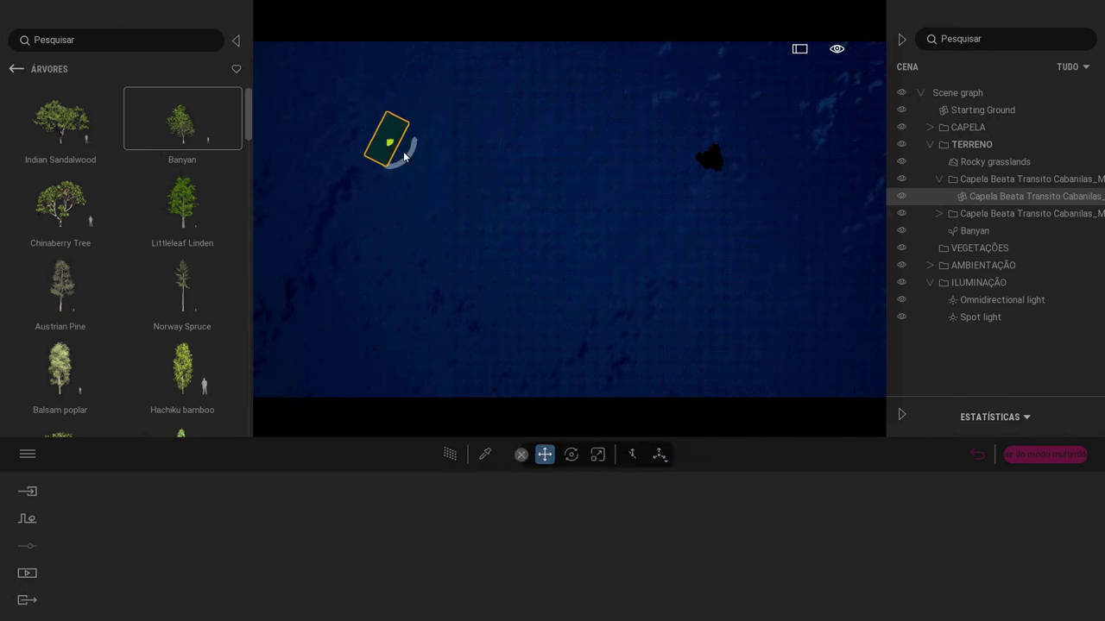
pyautogui.moveTo(472, 151); pyautogui.dragTo(714, 170)
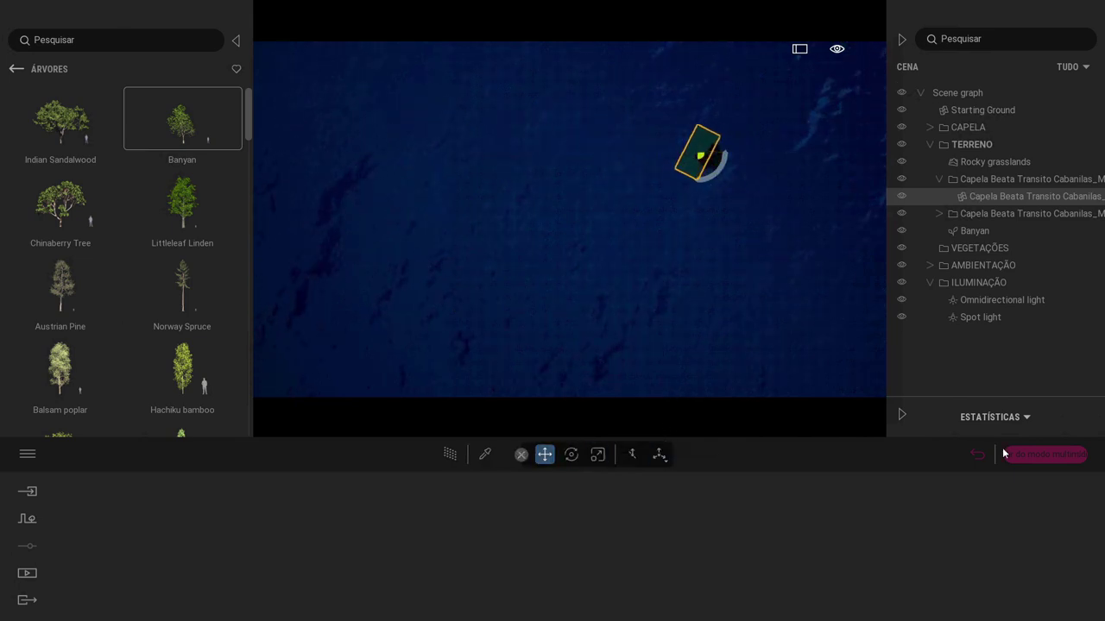
# Step: Return to the CAPELA 01 camera view and delete the Banyan marker tree
pyautogui.click(1043, 455)
pyautogui.click(28, 573)
pyautogui.click(222, 552)
pyautogui.click(266, 522)
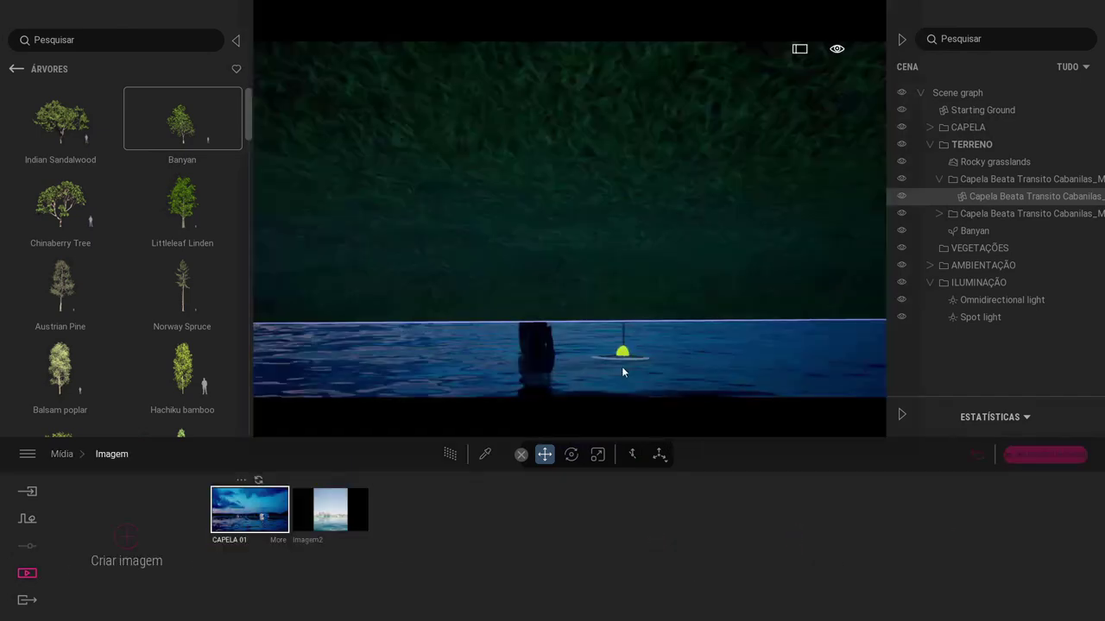
pyautogui.click(531, 346)
pyautogui.press('Delete')
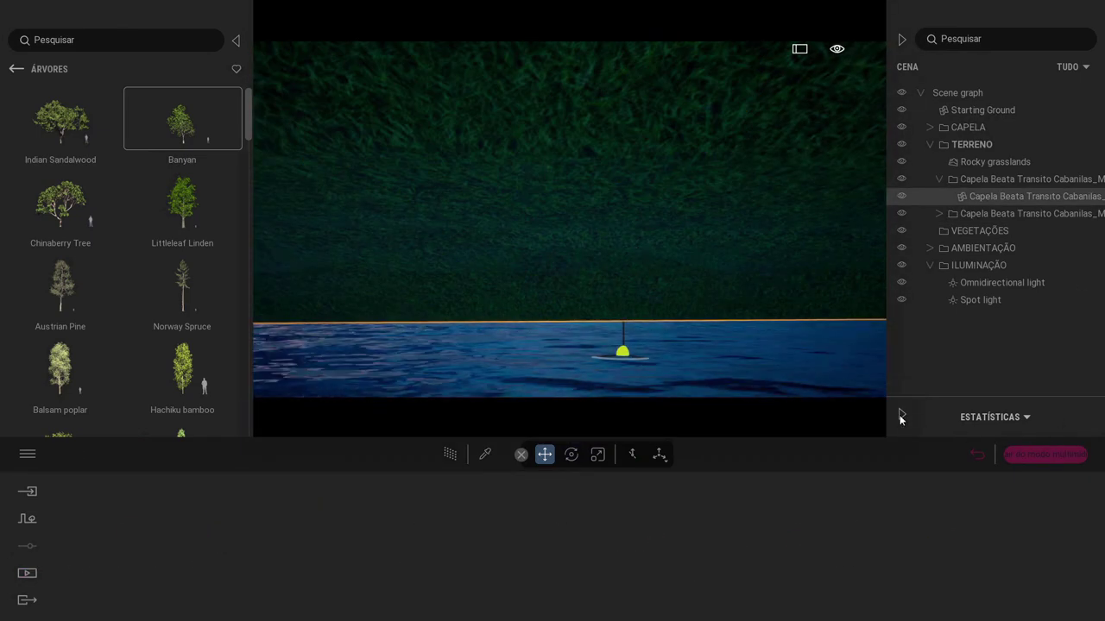
# Step: Set the rectangular terrain's Z position to 0
pyautogui.click(901, 416)
pyautogui.click(993, 230)
pyautogui.click(1010, 291)
pyautogui.click(1060, 287)
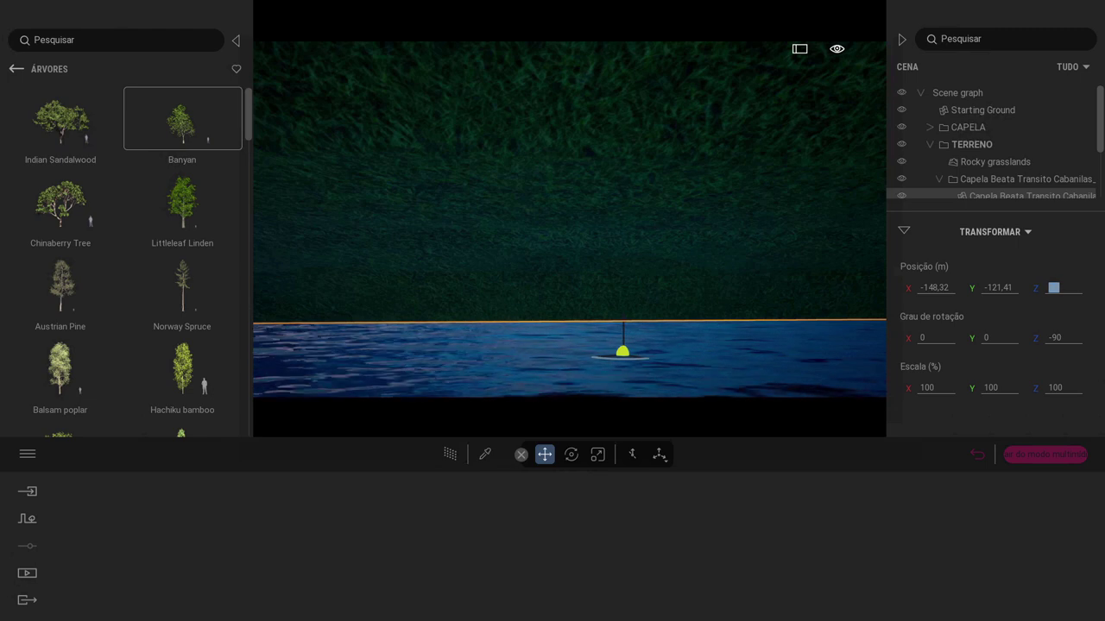
pyautogui.write('0')
pyautogui.press('Return')
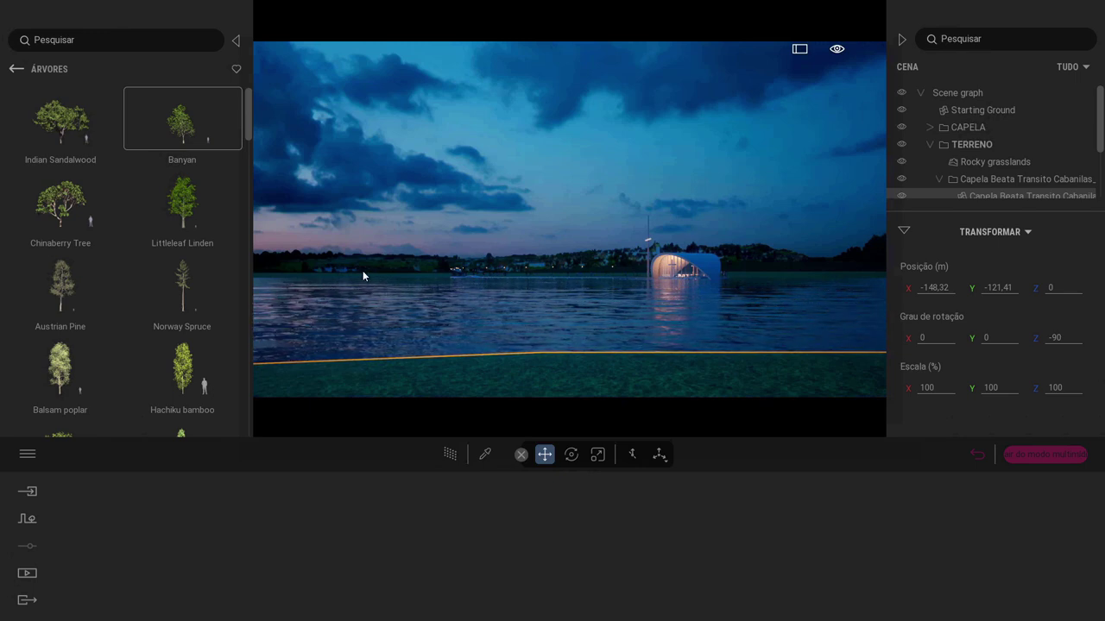
pyautogui.click(903, 231)
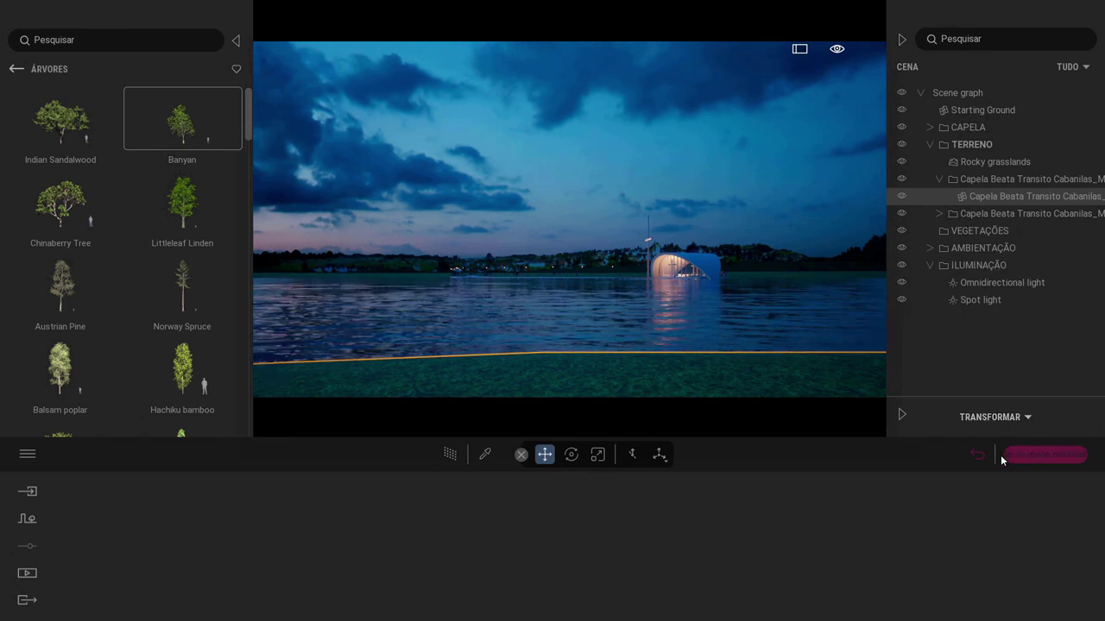
# Step: Leave media mode, focus on the rectangular terrain and sample its Grama - Verde material
pyautogui.click(1023, 455)
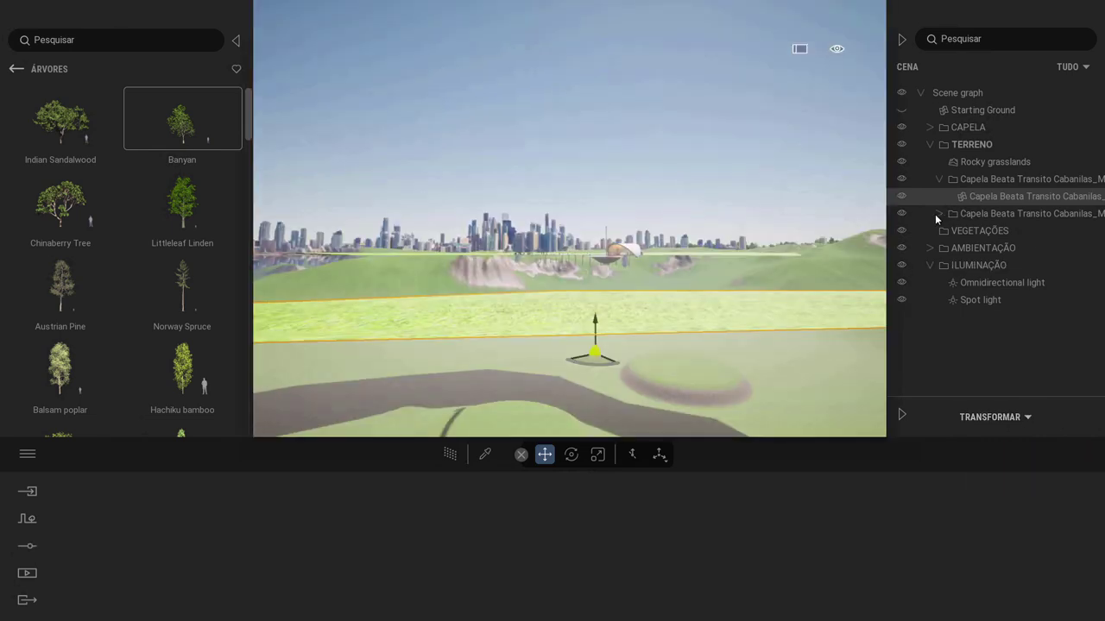
pyautogui.doubleClick(979, 200)
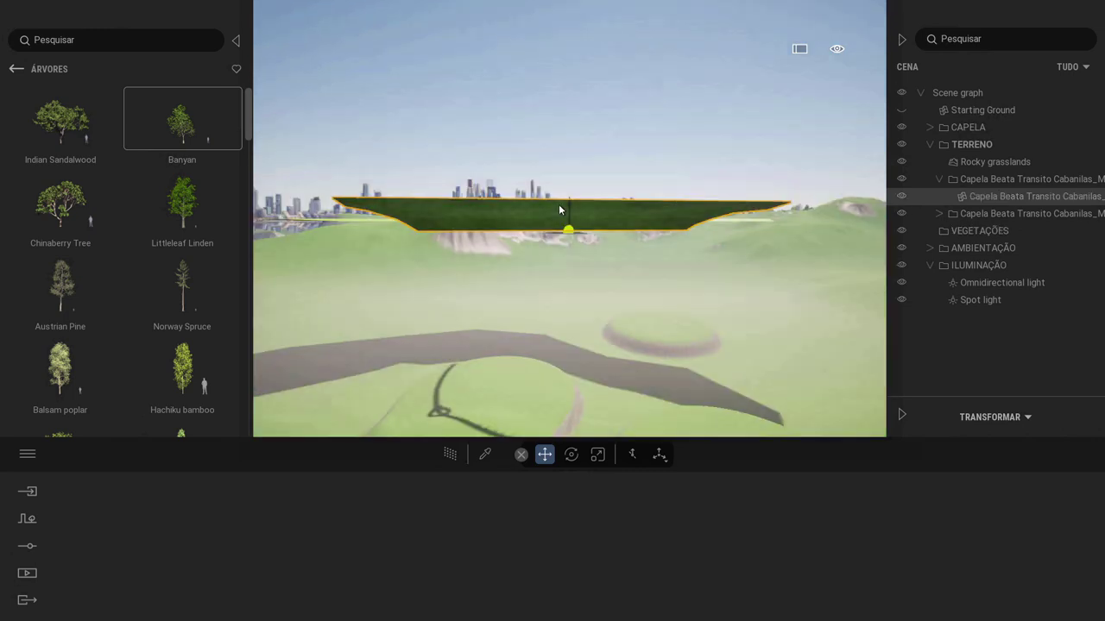
pyautogui.press('a')
pyautogui.moveTo(525, 227)
pyautogui.mouseDown(button='right')
pyautogui.moveTo(621, 258)
pyautogui.moveTo(538, 245)
pyautogui.mouseUp(button='right')
pyautogui.press('e')
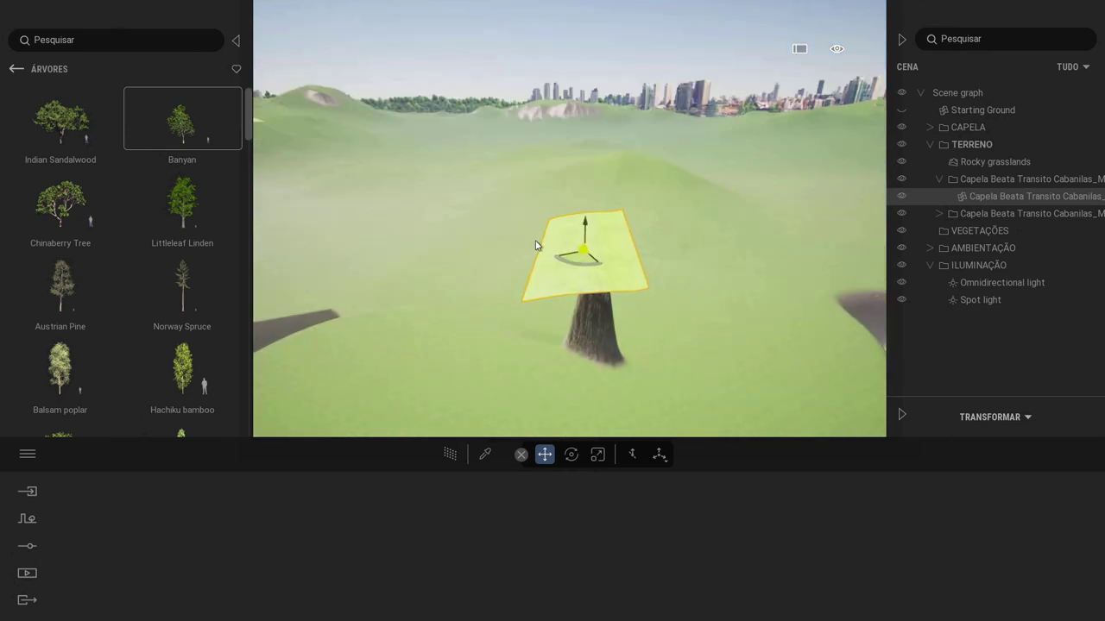
pyautogui.click(603, 256)
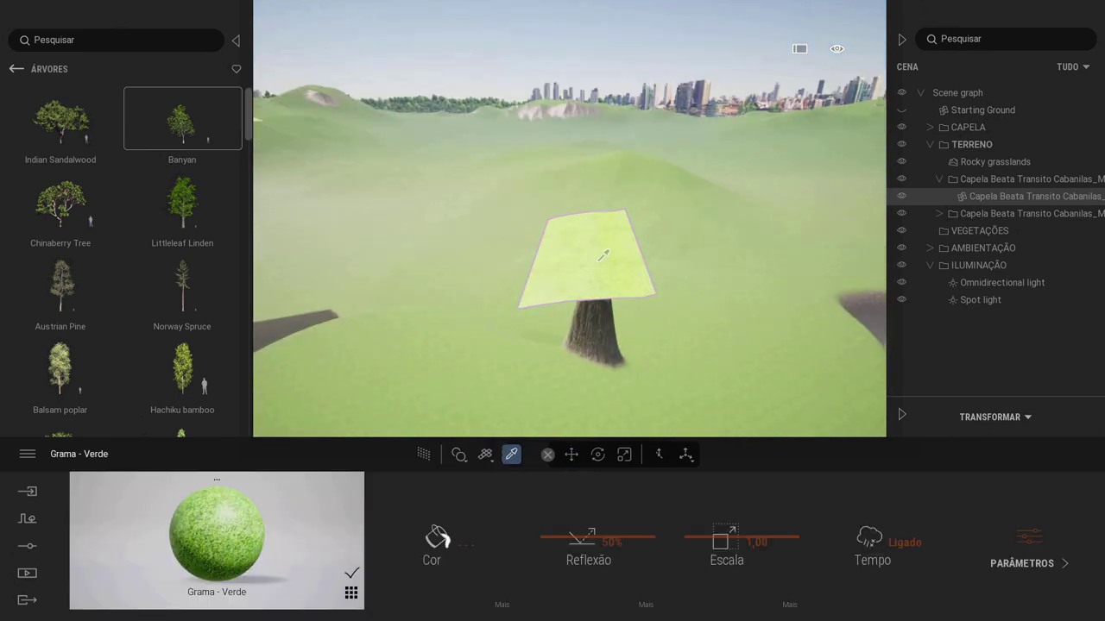
# Step: Apply the Grassy ground material from the Natureza soil library to the small rectangular terrain
pyautogui.click(16, 69)
pyautogui.click(16, 72)
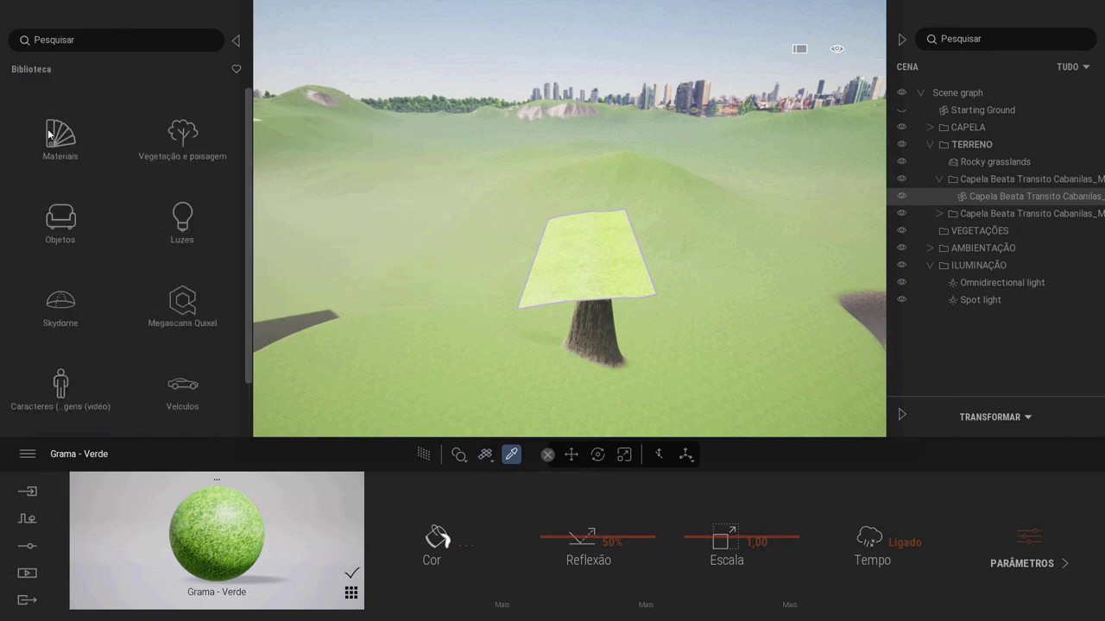
pyautogui.click(53, 138)
pyautogui.click(60, 388)
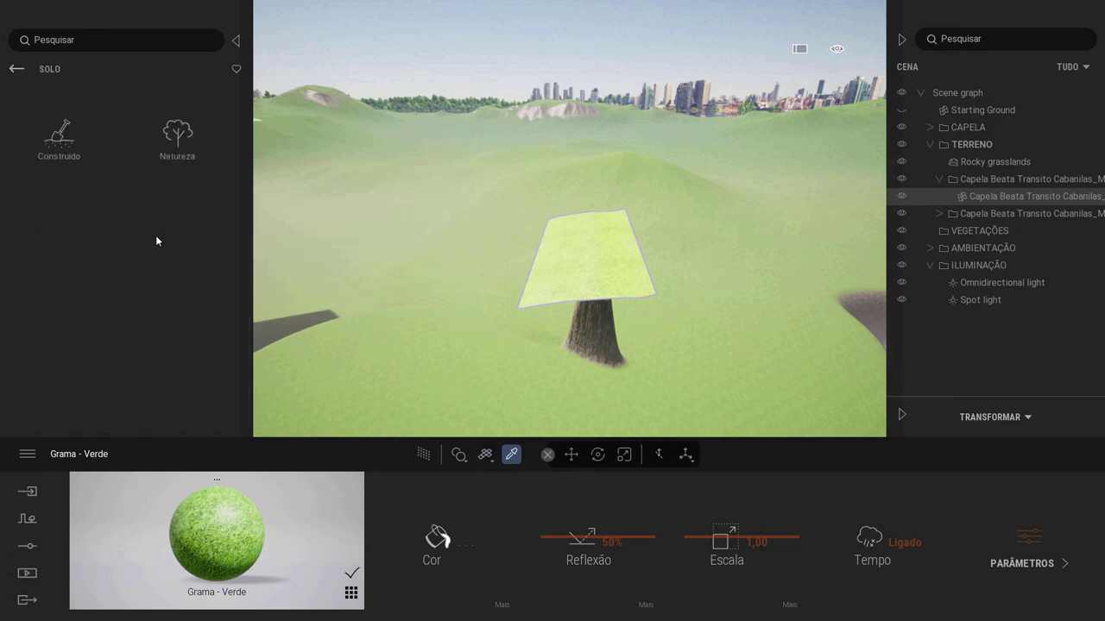
pyautogui.click(192, 131)
pyautogui.moveTo(188, 308)
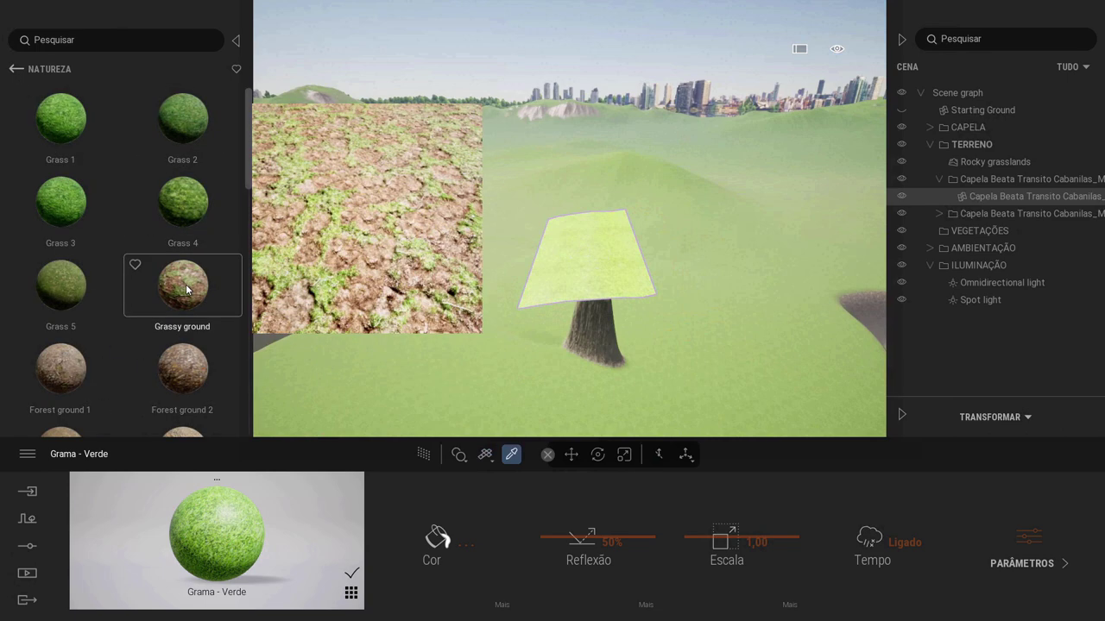
pyautogui.moveTo(218, 422); pyautogui.dragTo(224, 520)
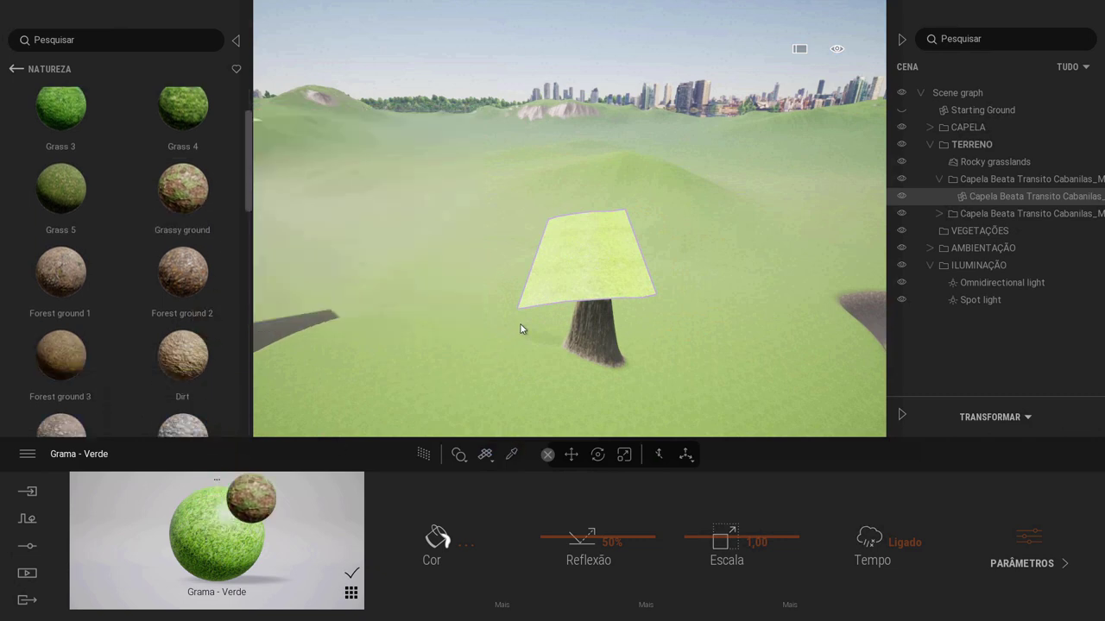
pyautogui.moveTo(559, 295); pyautogui.dragTo(572, 286)
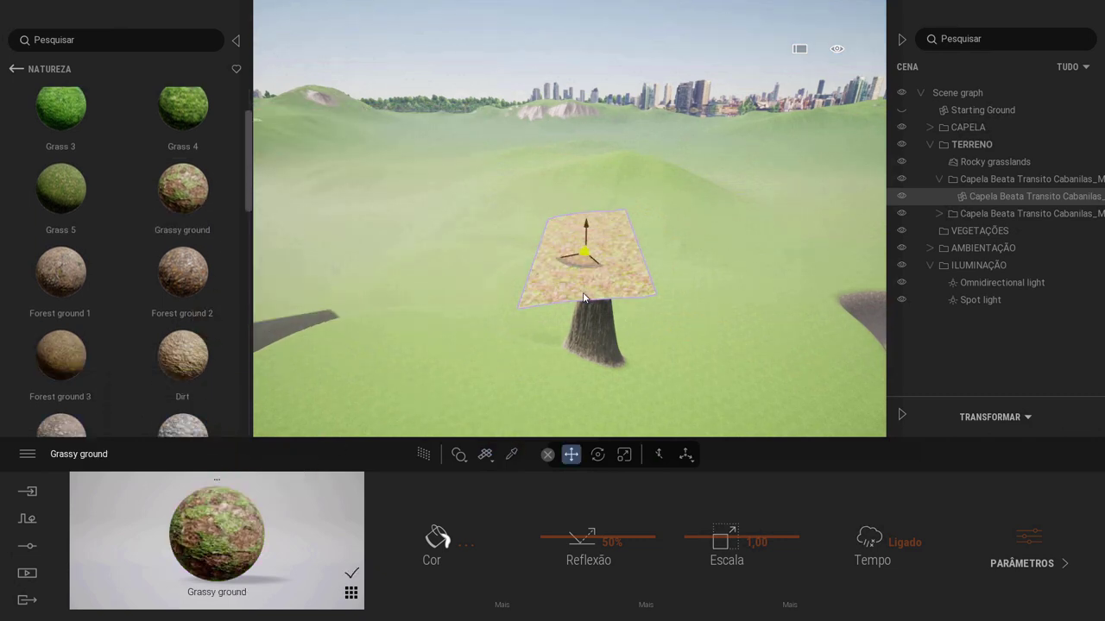
# Step: Lower the Luminosidade of the Grassy ground material's colour to 16%
pyautogui.moveTo(569, 285); pyautogui.dragTo(525, 206, button='right')
pyautogui.moveTo(696, 308); pyautogui.dragTo(655, 312, button='right')
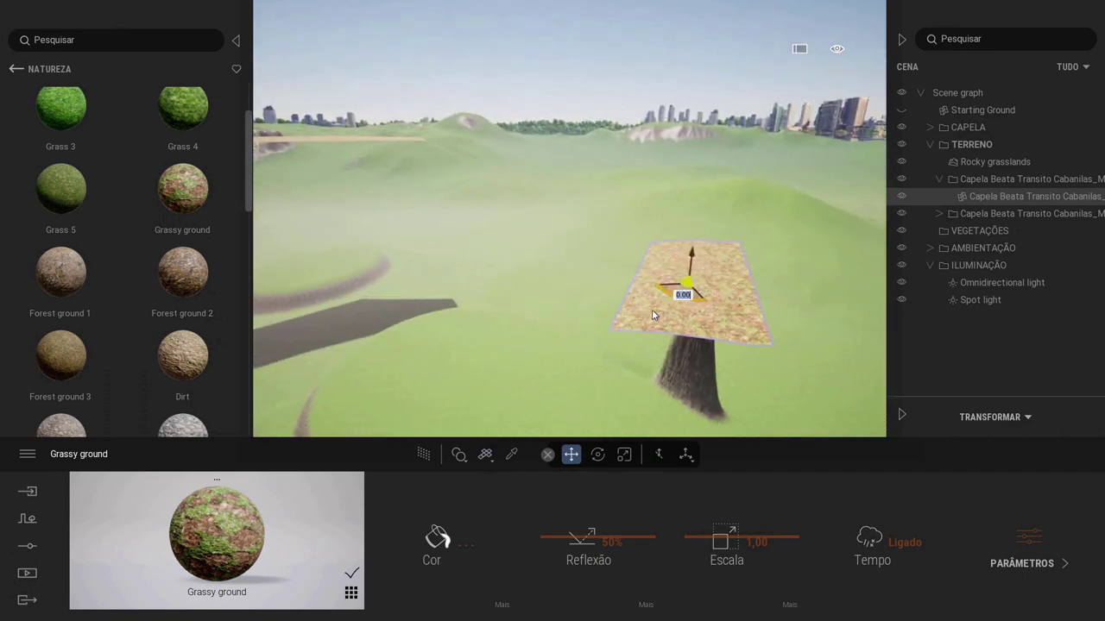
pyautogui.click(501, 605)
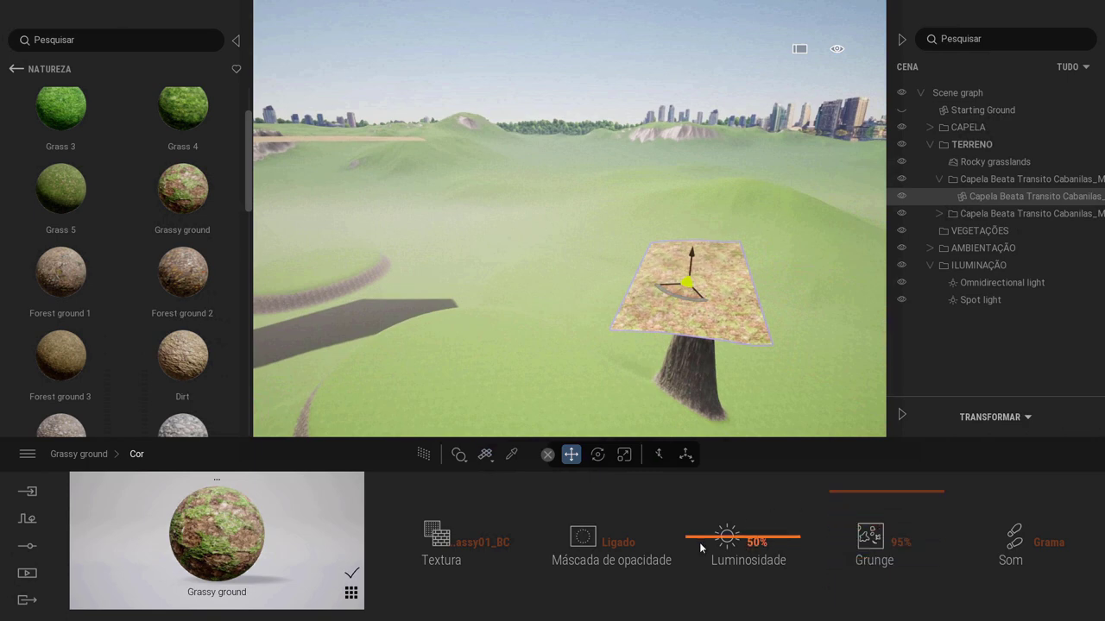
pyautogui.moveTo(712, 559); pyautogui.dragTo(714, 571)
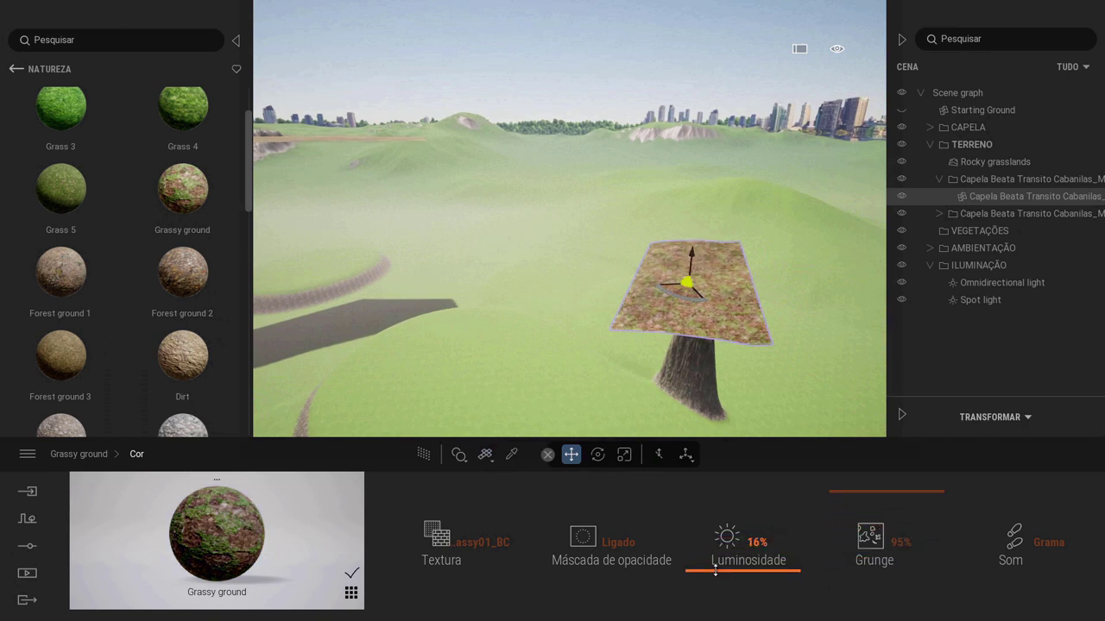
# Step: Create a container named GRAMA inside VEGETAÇÕES and make it the active container
pyautogui.click(929, 144)
pyautogui.rightClick(969, 162)
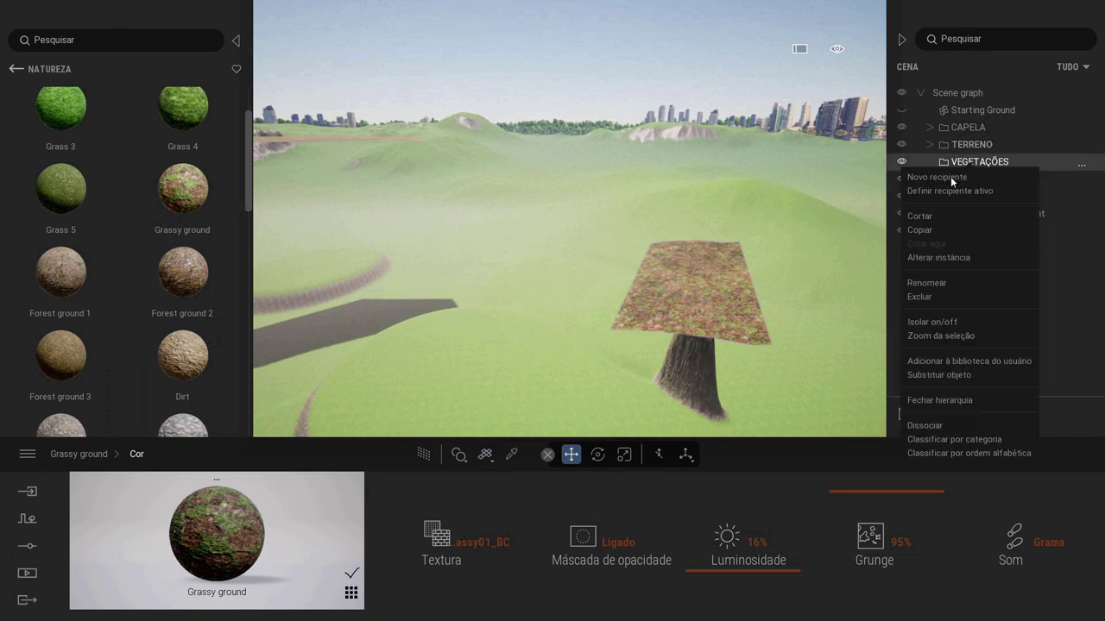
pyautogui.click(950, 176)
pyautogui.write('GRAMA')
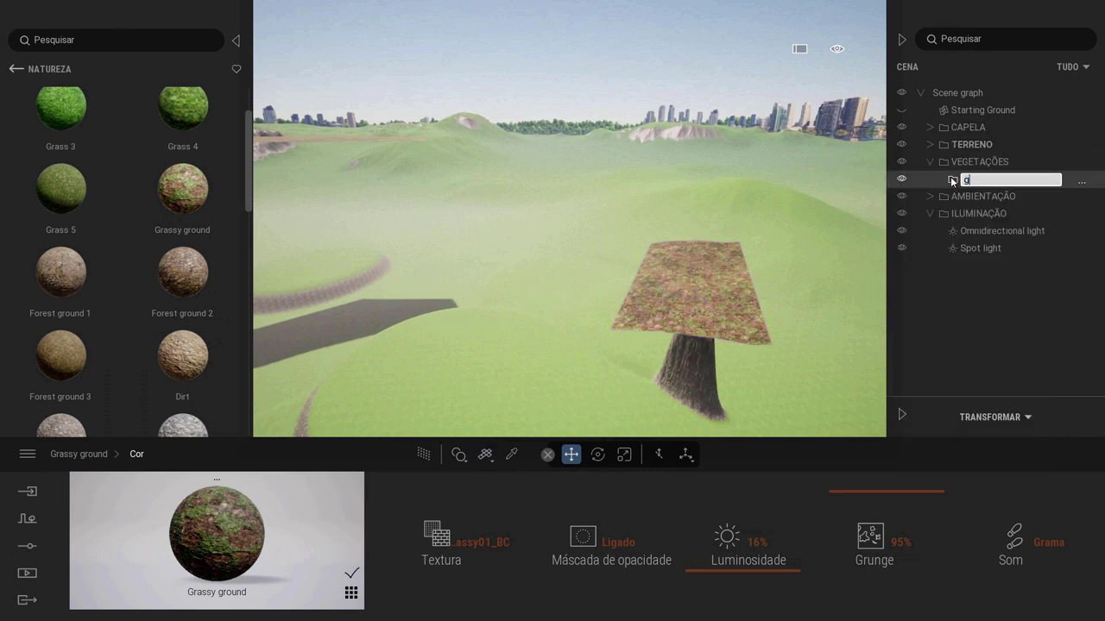
pyautogui.press('Return')
pyautogui.rightClick(980, 179)
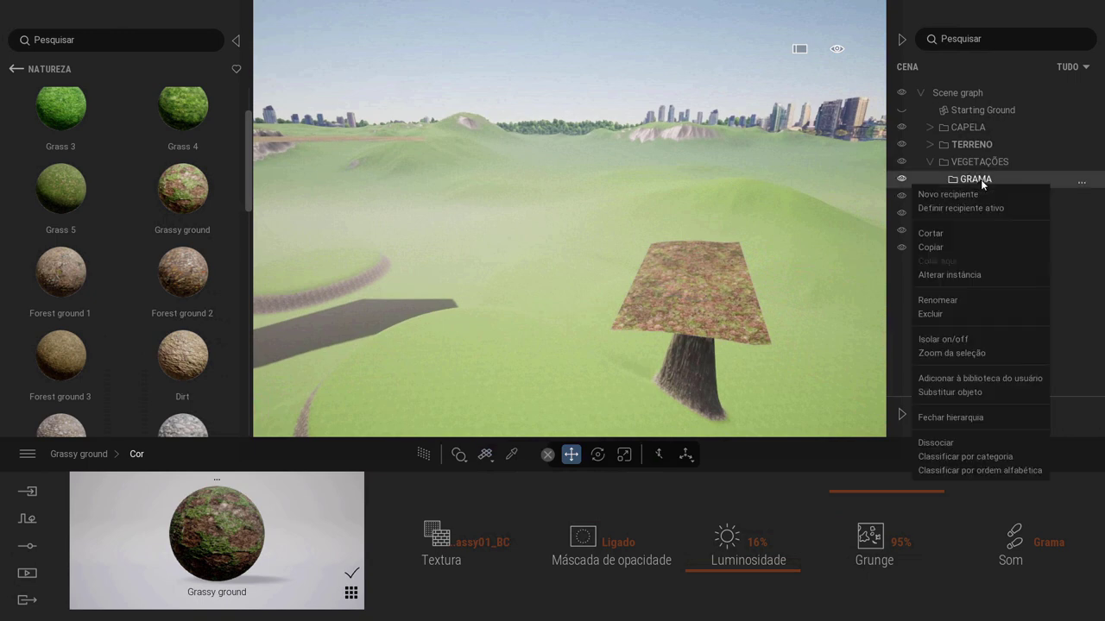
pyautogui.click(946, 208)
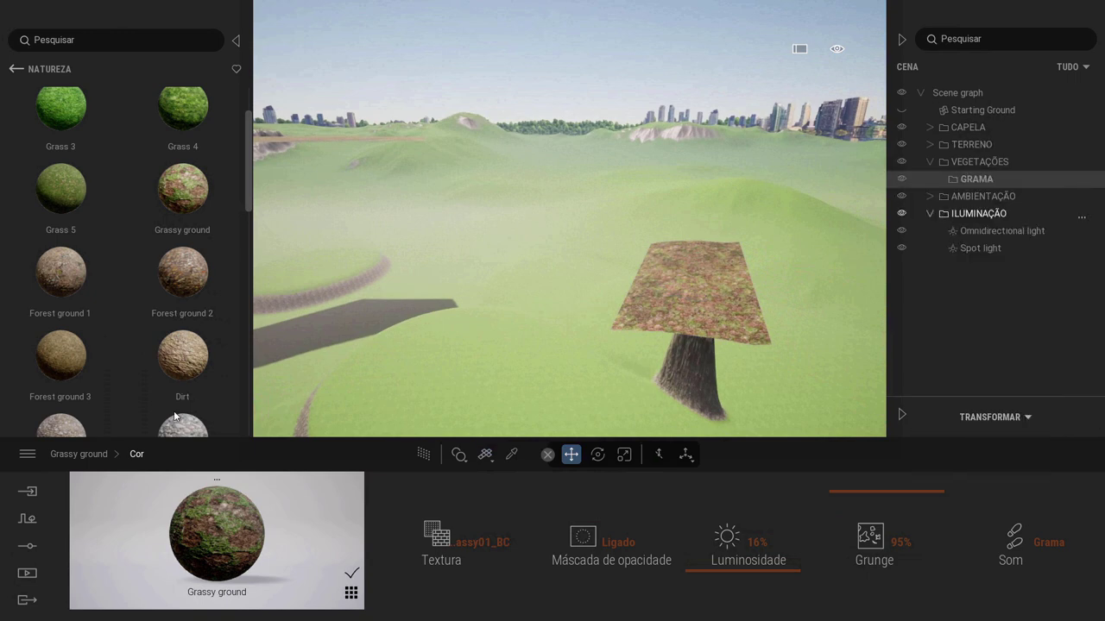
# Step: Load four copies of Lawn 01 from Grama e flores into the vegetation paint palette
pyautogui.click(26, 521)
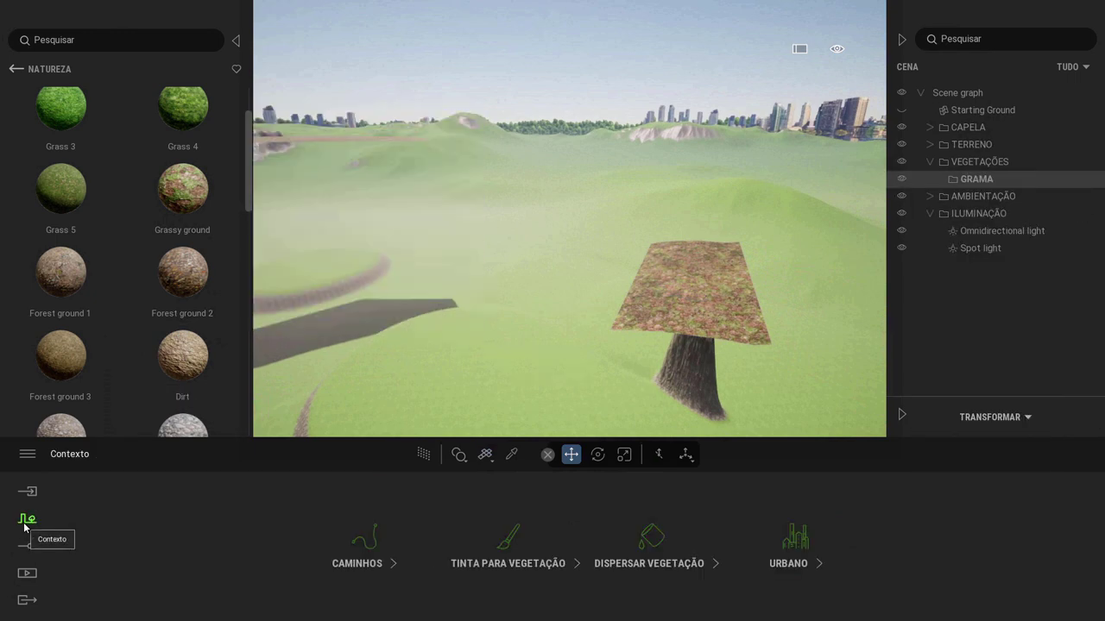
pyautogui.click(509, 540)
pyautogui.click(15, 68)
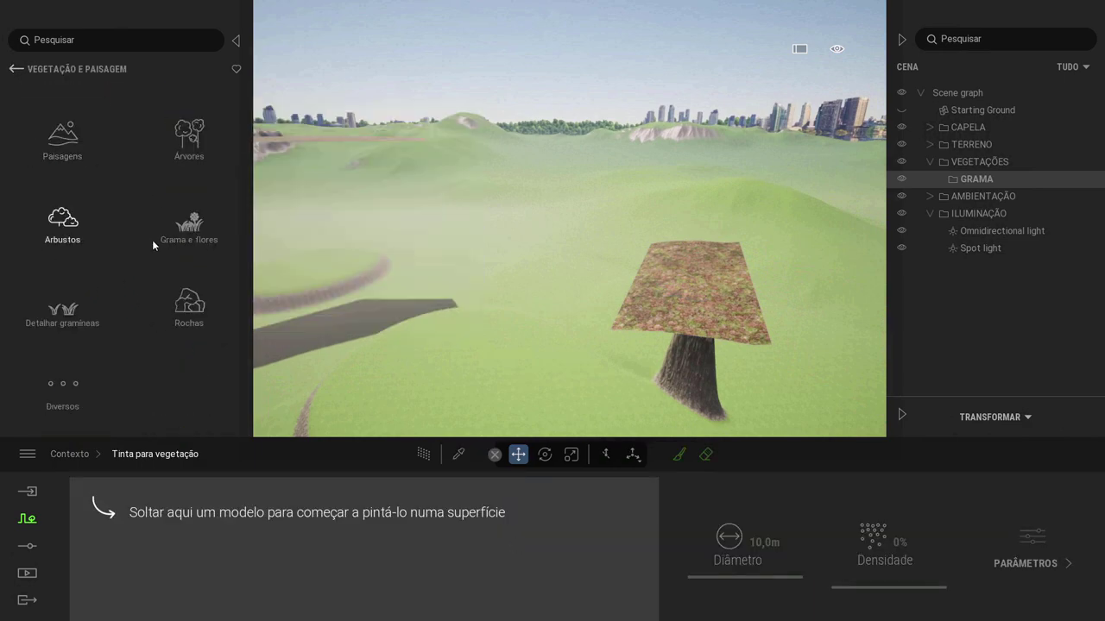
pyautogui.click(192, 228)
pyautogui.moveTo(142, 363)
pyautogui.mouseDown()
pyautogui.moveTo(162, 532)
pyautogui.moveTo(145, 537)
pyautogui.mouseUp()
pyautogui.moveTo(178, 246)
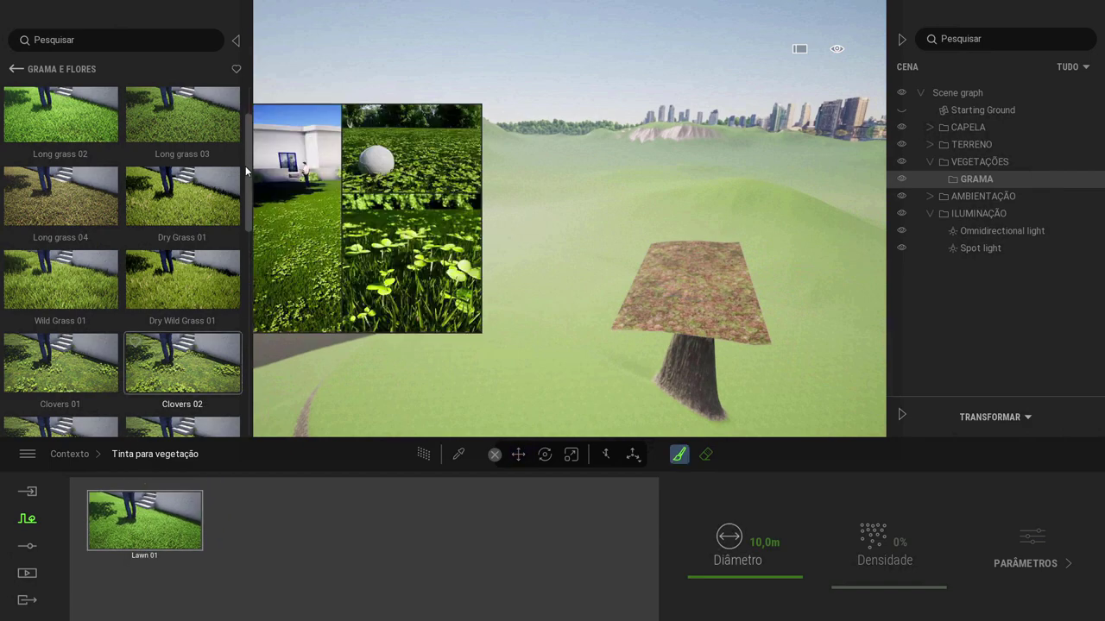
pyautogui.scroll(-1, 178, 246)
pyautogui.moveTo(77, 97); pyautogui.dragTo(243, 536)
pyautogui.scroll(1, 127, 220)
pyautogui.moveTo(80, 134)
pyautogui.mouseDown()
pyautogui.moveTo(399, 541)
pyautogui.moveTo(516, 538)
pyautogui.moveTo(509, 530)
pyautogui.mouseUp()
# Step: Set all four Lawn 01 entries to 67% density and the paint brush diameter to 1.7 m
pyautogui.click(170, 522)
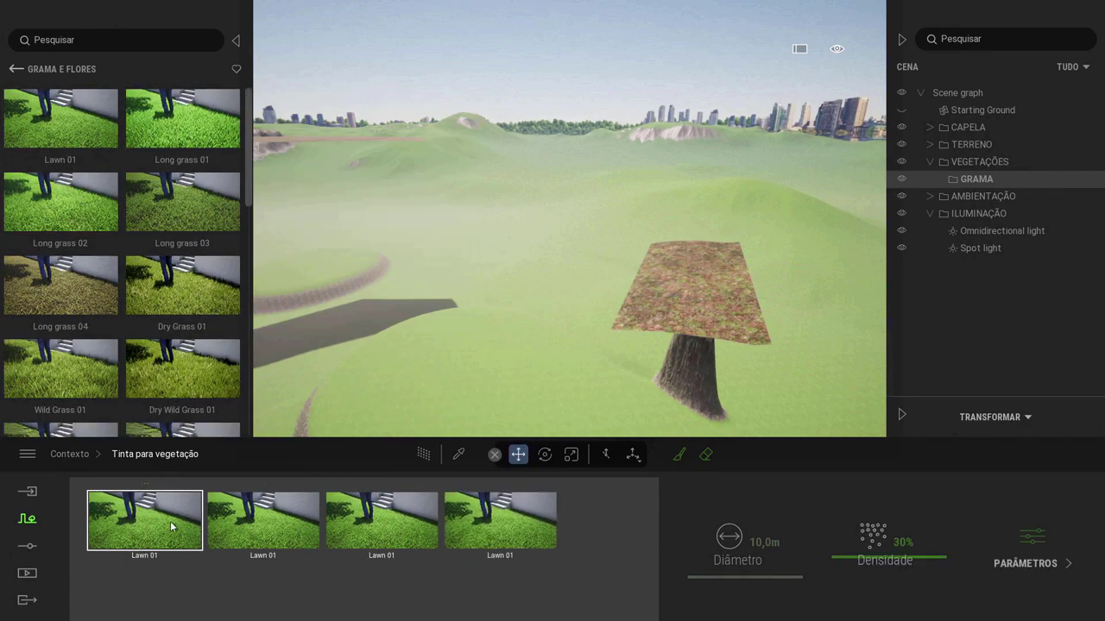
pyautogui.keyDown('shift'); pyautogui.click(502, 523); pyautogui.keyUp('shift')
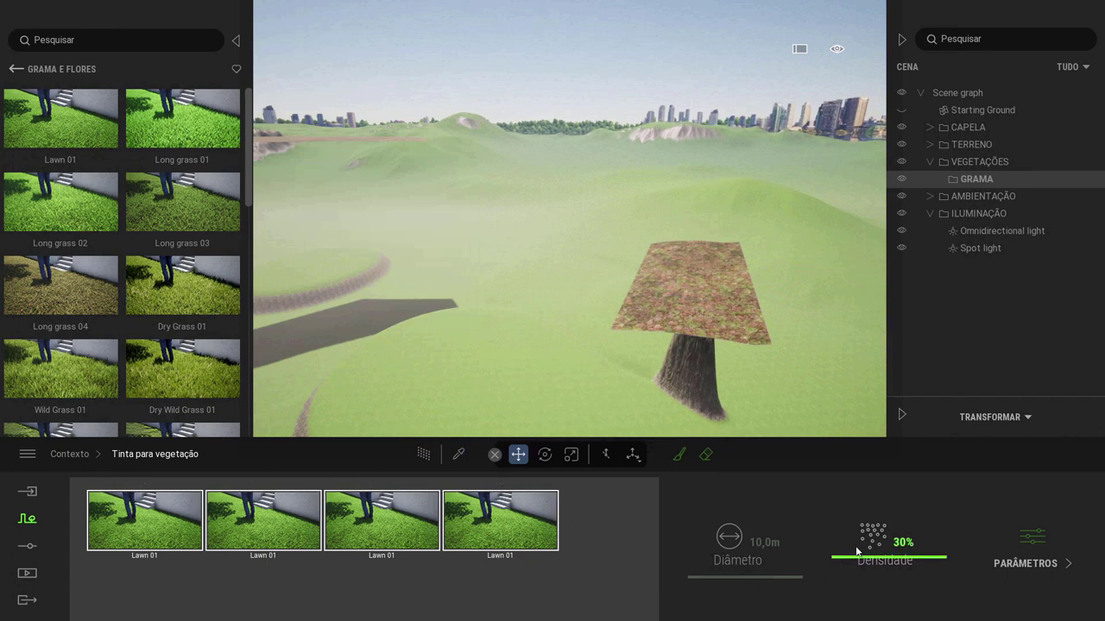
pyautogui.click(680, 454)
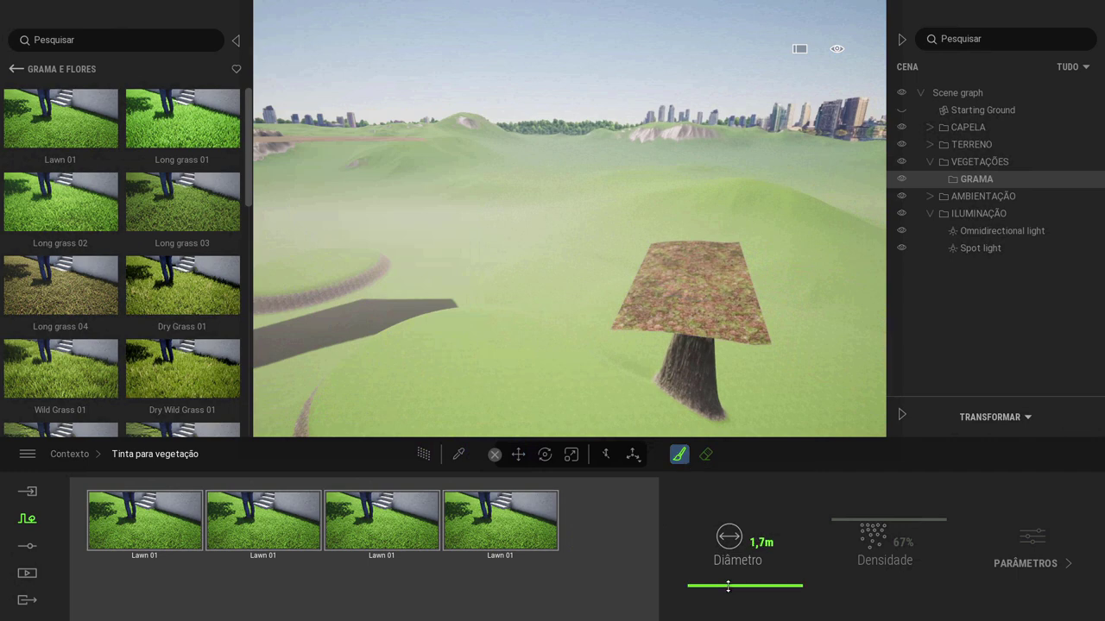
# Step: Paint the lawn mix over the surface of the small rectangular terrain
pyautogui.click(688, 269)
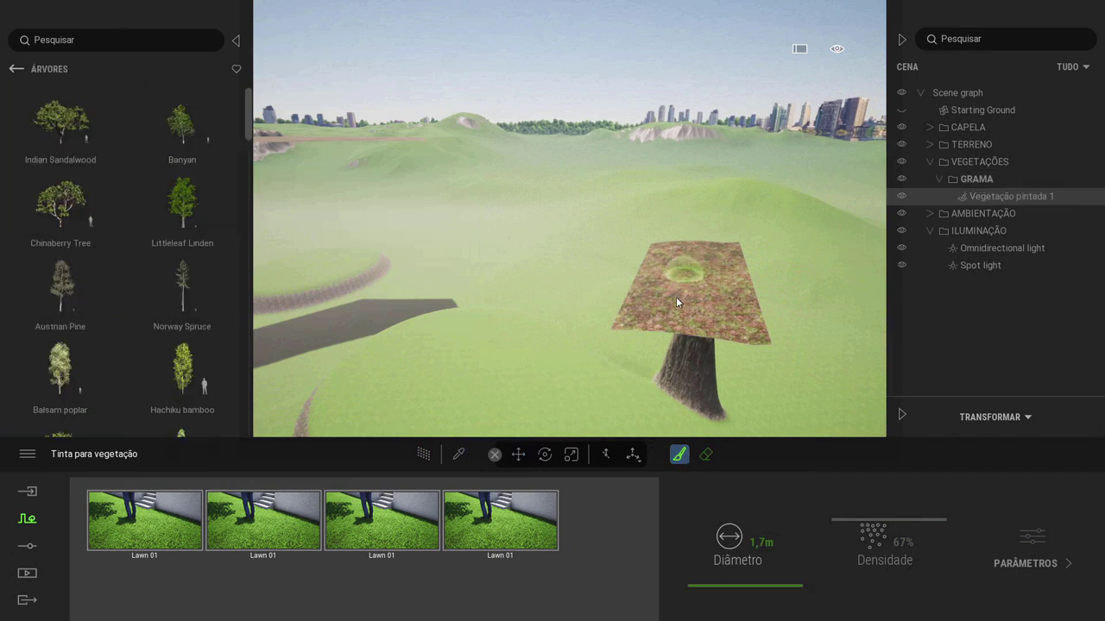
pyautogui.scroll(5, 705, 281)
pyautogui.moveTo(706, 281); pyautogui.dragTo(684, 239, button='right')
pyautogui.scroll(-2, 705, 273)
pyautogui.scroll(-5, 738, 239)
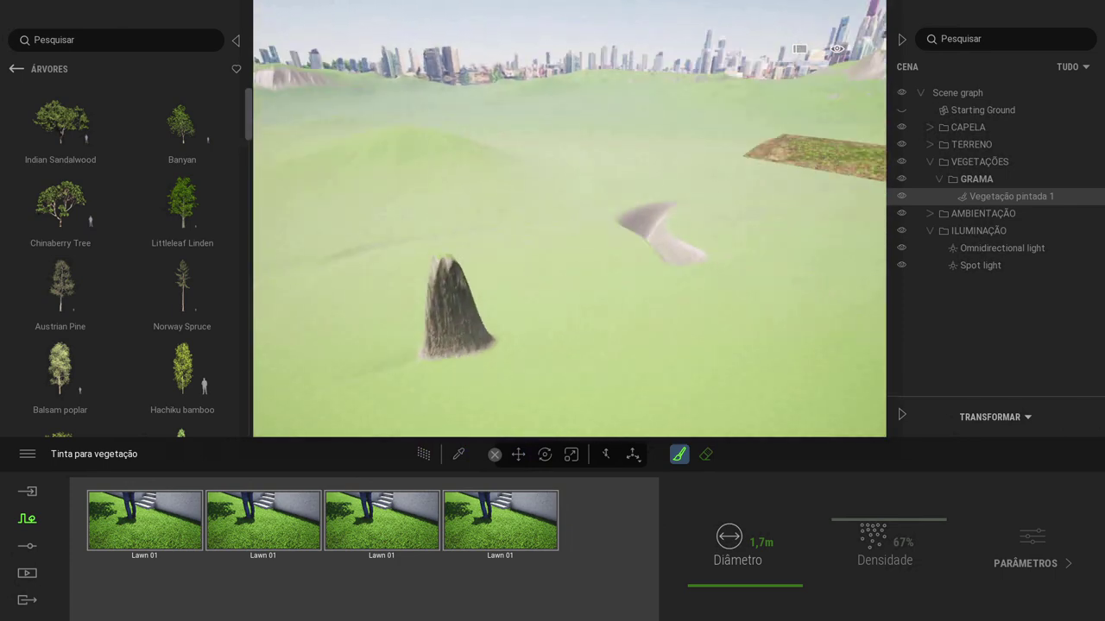
pyautogui.moveTo(750, 157); pyautogui.dragTo(745, 253, button='middle')
pyautogui.moveTo(745, 252); pyautogui.dragTo(654, 214, button='right')
pyautogui.moveTo(653, 214)
pyautogui.mouseDown(button='middle')
pyautogui.moveTo(624, 316)
pyautogui.moveTo(638, 217)
pyautogui.mouseUp(button='middle')
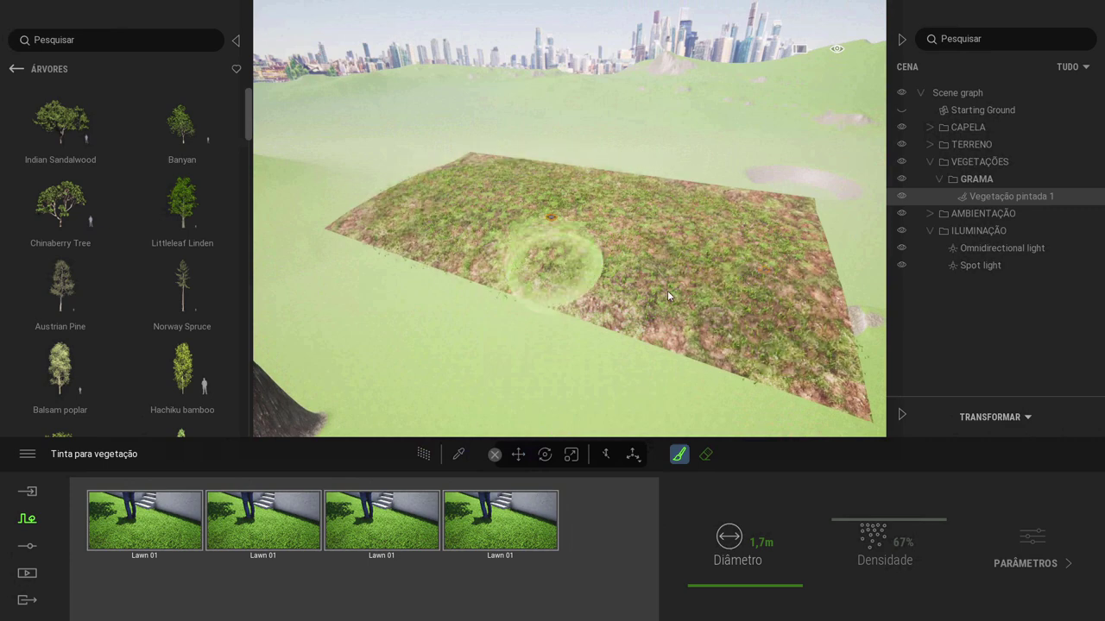
# Step: Return to the CAPELA 01 camera view and examine the foreground grass with nothing selected
pyautogui.click(28, 574)
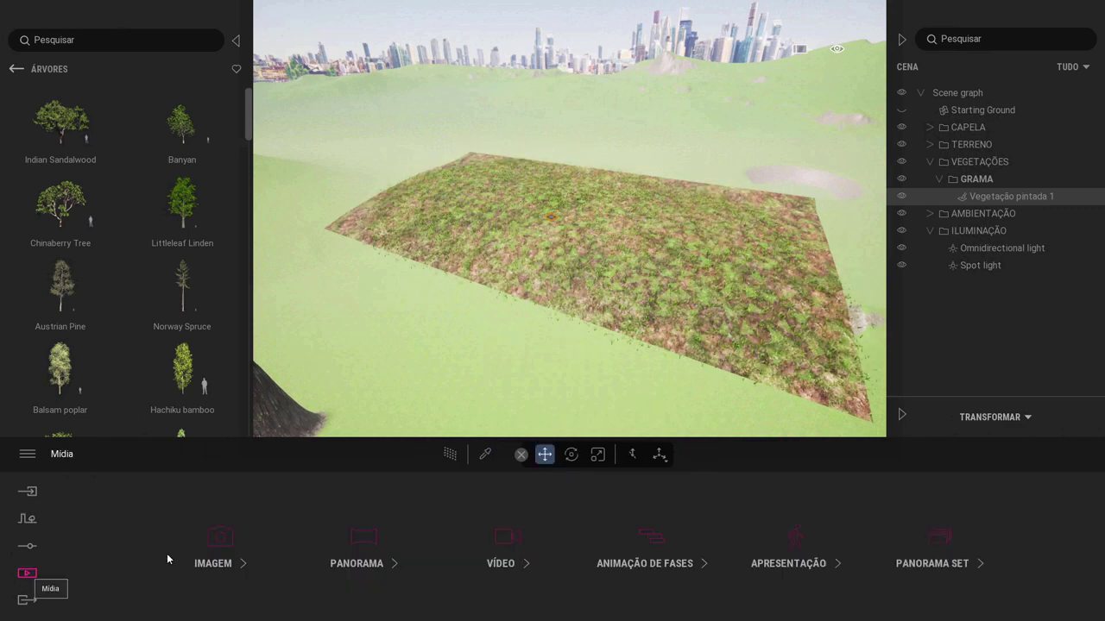
pyautogui.click(220, 538)
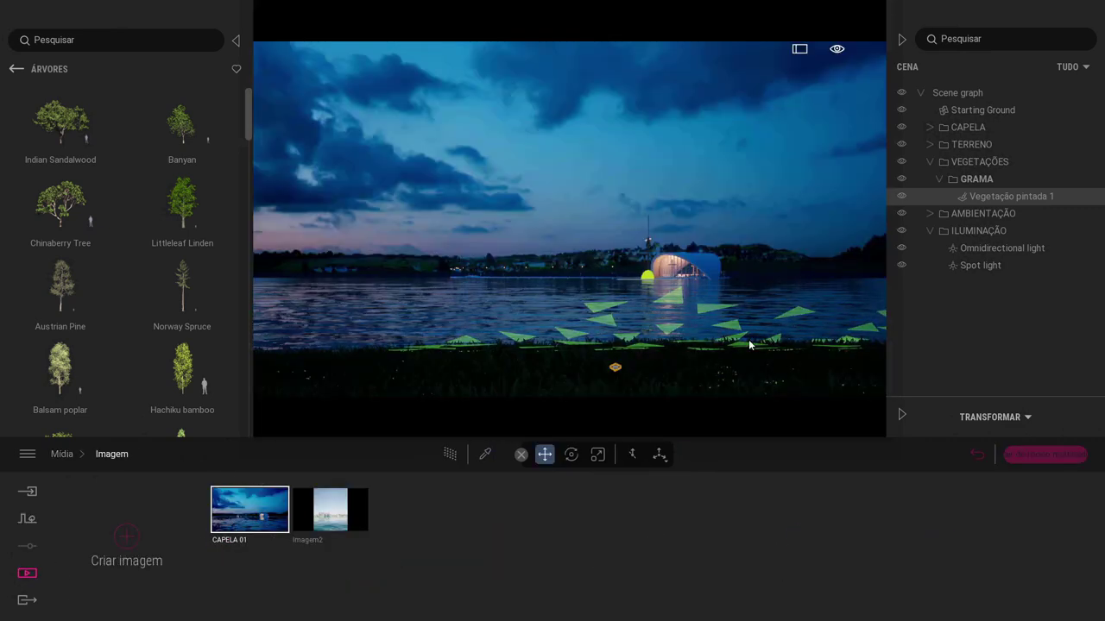
pyautogui.click(333, 257)
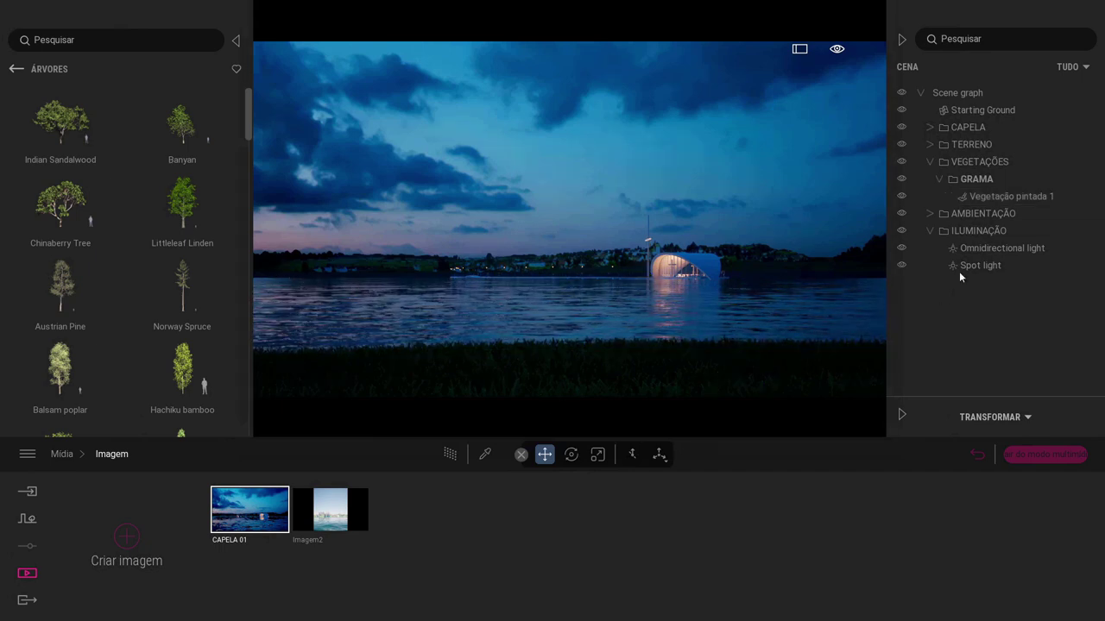
# Step: Create a container named ÁRVORES inside VEGETAÇÕES and make it the active container
pyautogui.rightClick(980, 162)
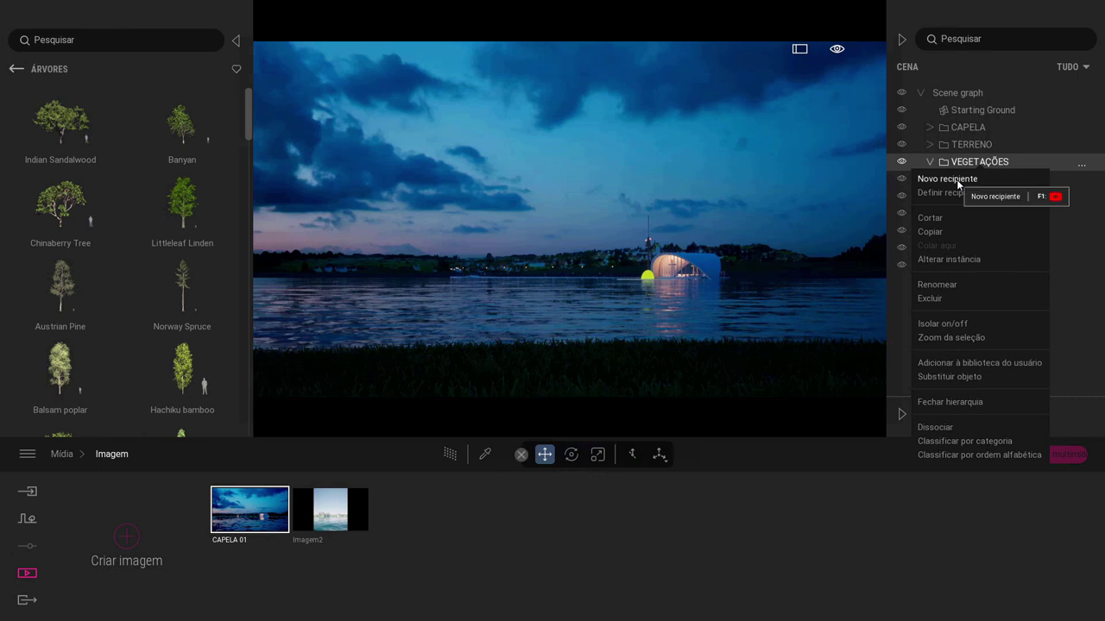
pyautogui.click(956, 179)
pyautogui.write('ÁRVORES')
pyautogui.press('Return')
pyautogui.rightClick(1001, 214)
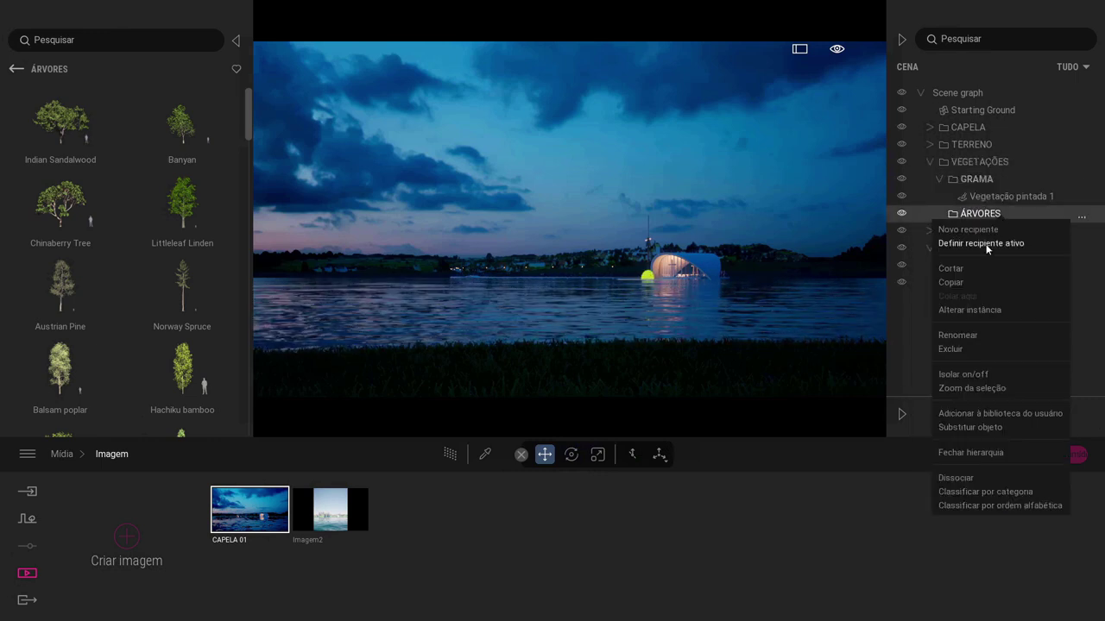
pyautogui.click(985, 245)
# Step: Leave media mode, hide the painted grass and select the long curved terrain strip beyond the chapel
pyautogui.click(1032, 455)
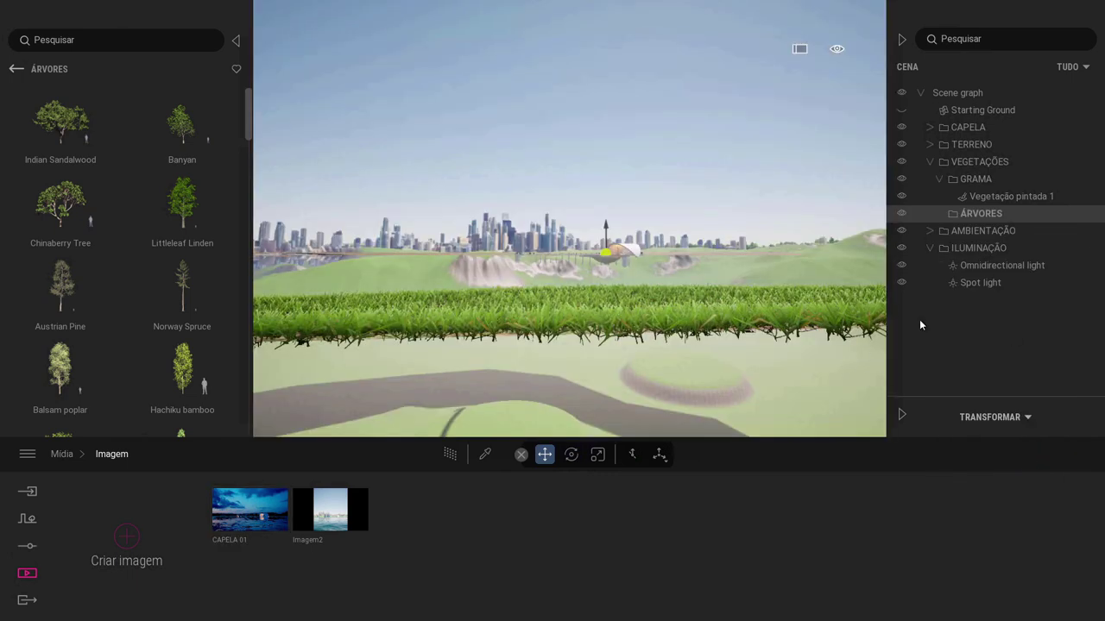
pyautogui.click(901, 196)
pyautogui.click(929, 247)
pyautogui.click(930, 144)
pyautogui.click(987, 196)
pyautogui.click(938, 214)
pyautogui.click(993, 231)
pyautogui.moveTo(613, 266); pyautogui.dragTo(675, 406, button='middle')
pyautogui.moveTo(674, 406); pyautogui.dragTo(335, 312, button='right')
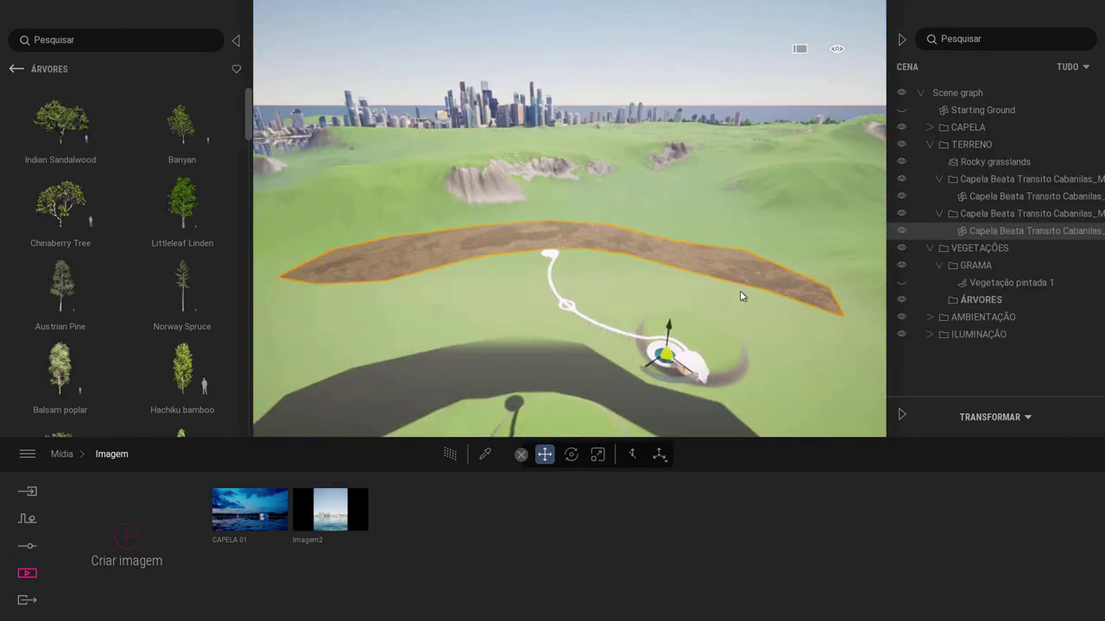
# Step: Load Austrian Pine, Japanese cedar, Weeping Willow, Indian Sandalwood and one more tree into the vegetation paint palette
pyautogui.click(27, 521)
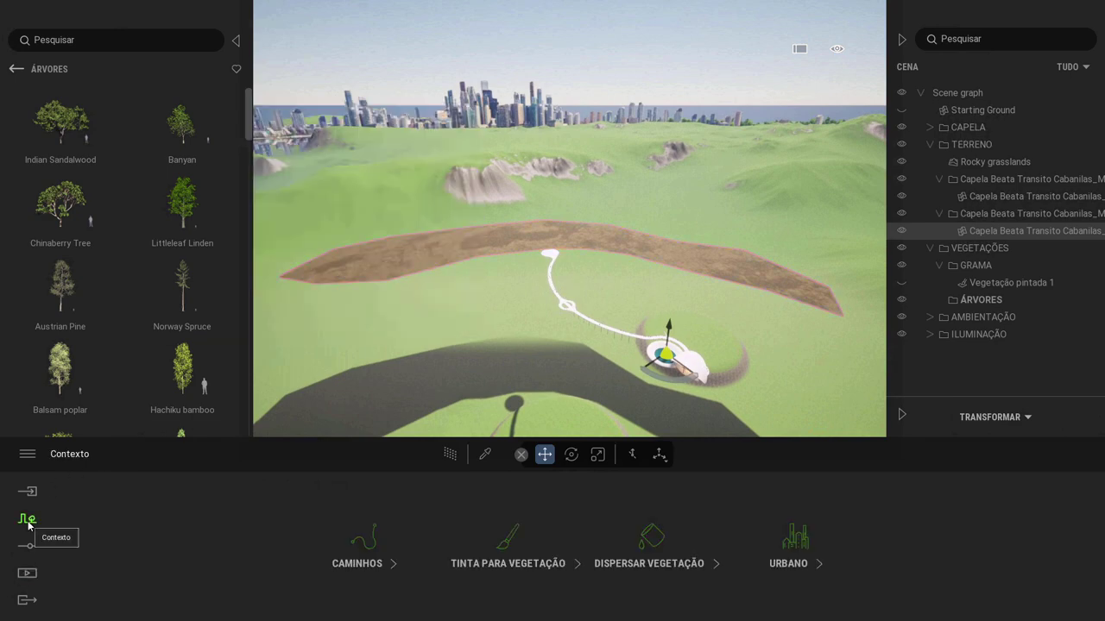
pyautogui.click(509, 539)
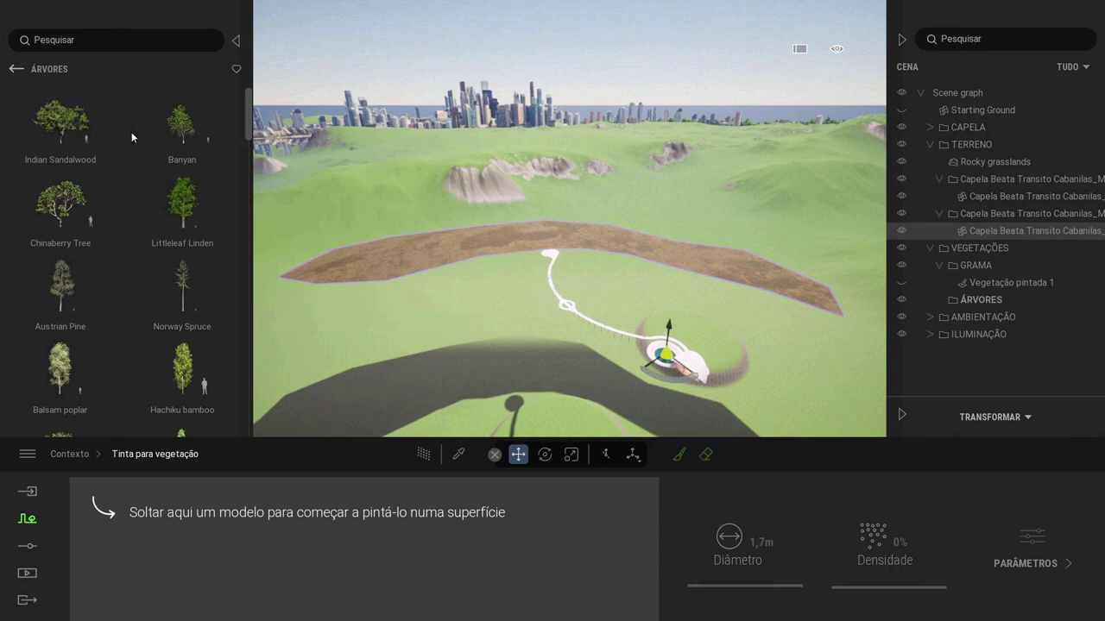
pyautogui.moveTo(60, 289)
pyautogui.mouseDown()
pyautogui.moveTo(134, 453)
pyautogui.moveTo(137, 546)
pyautogui.mouseUp()
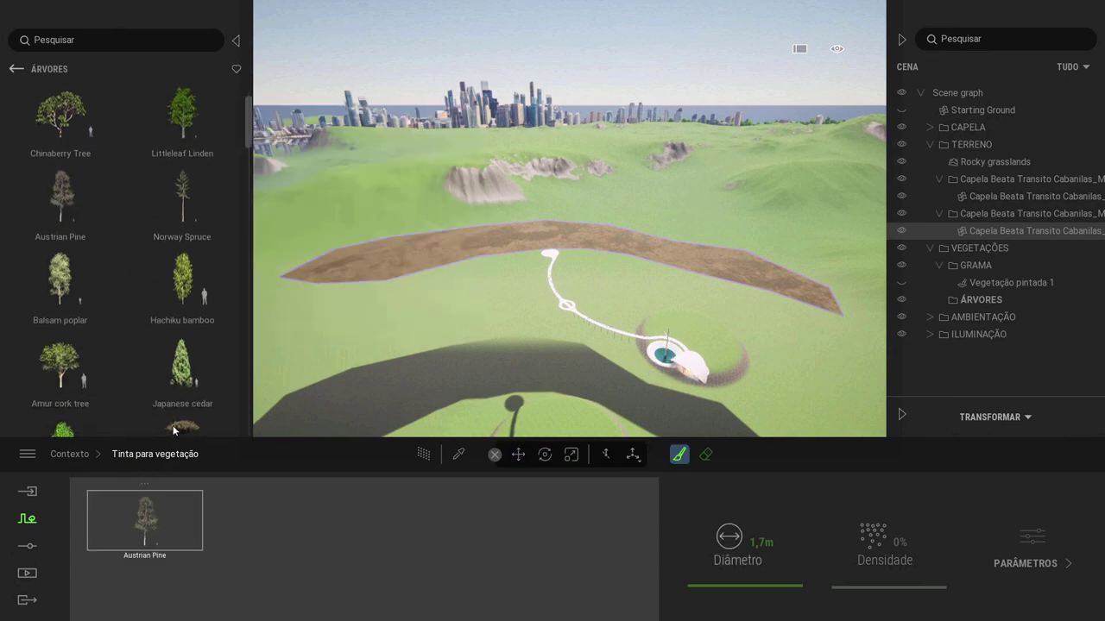
pyautogui.moveTo(182, 363); pyautogui.dragTo(263, 522)
pyautogui.scroll(-3, 183, 358)
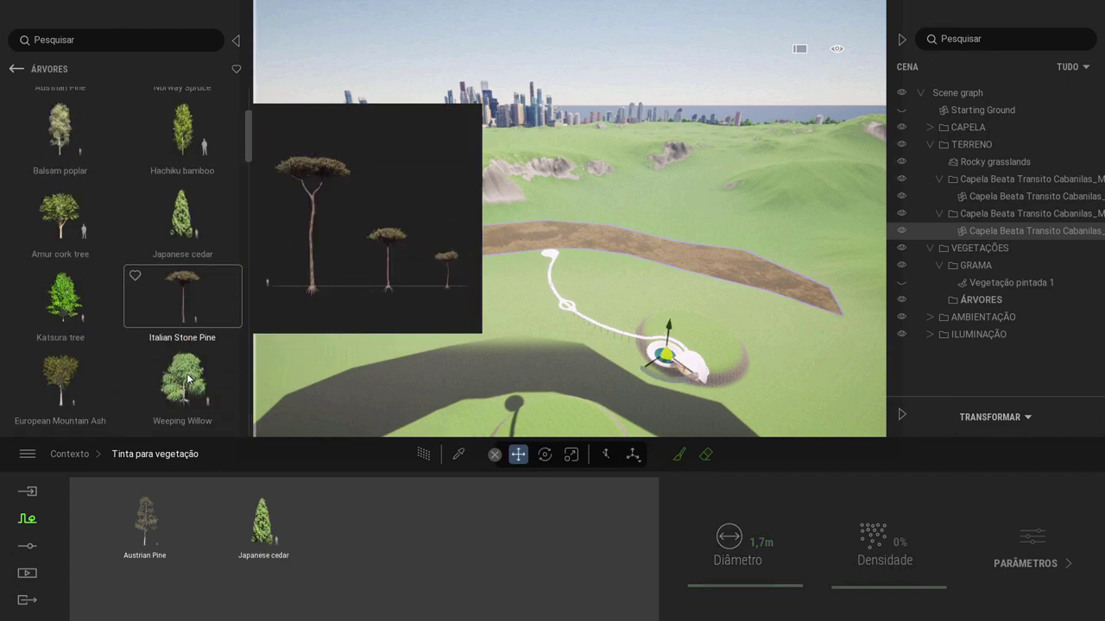
pyautogui.scroll(-1, 185, 361)
pyautogui.moveTo(184, 366); pyautogui.dragTo(383, 525)
pyautogui.scroll(5, 57, 290)
pyautogui.moveTo(62, 130); pyautogui.dragTo(480, 542)
pyautogui.scroll(-3, 182, 336)
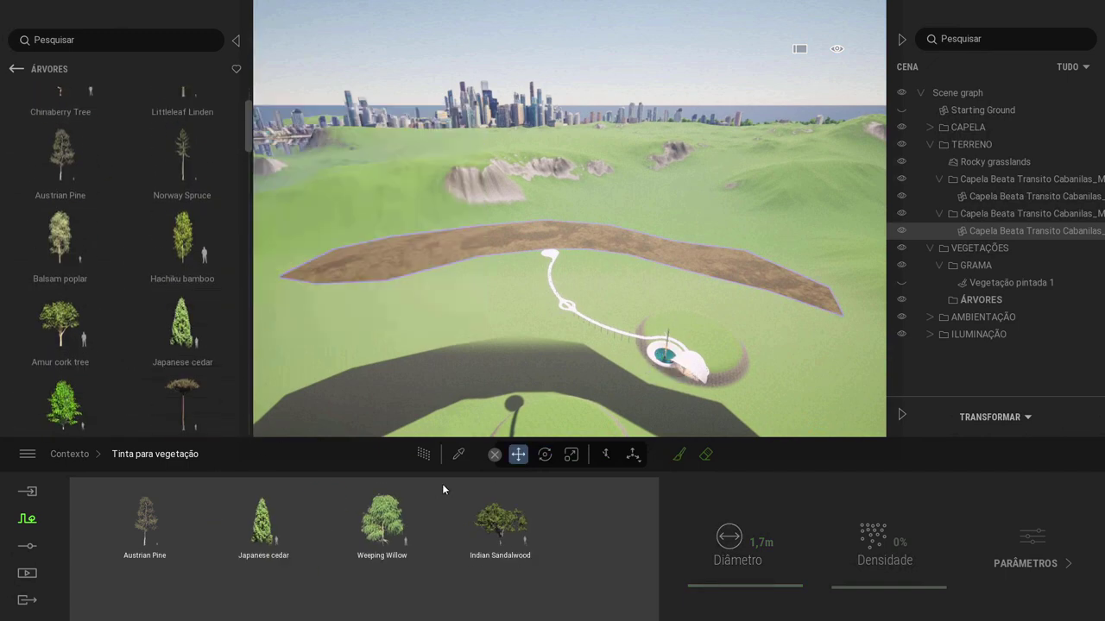
pyautogui.moveTo(324, 418); pyautogui.dragTo(148, 592)
# Step: Set the desktop render quality of Sombras to Baixa in the preferences
pyautogui.hotkey('ctrl', 'p')
pyautogui.click(560, 102)
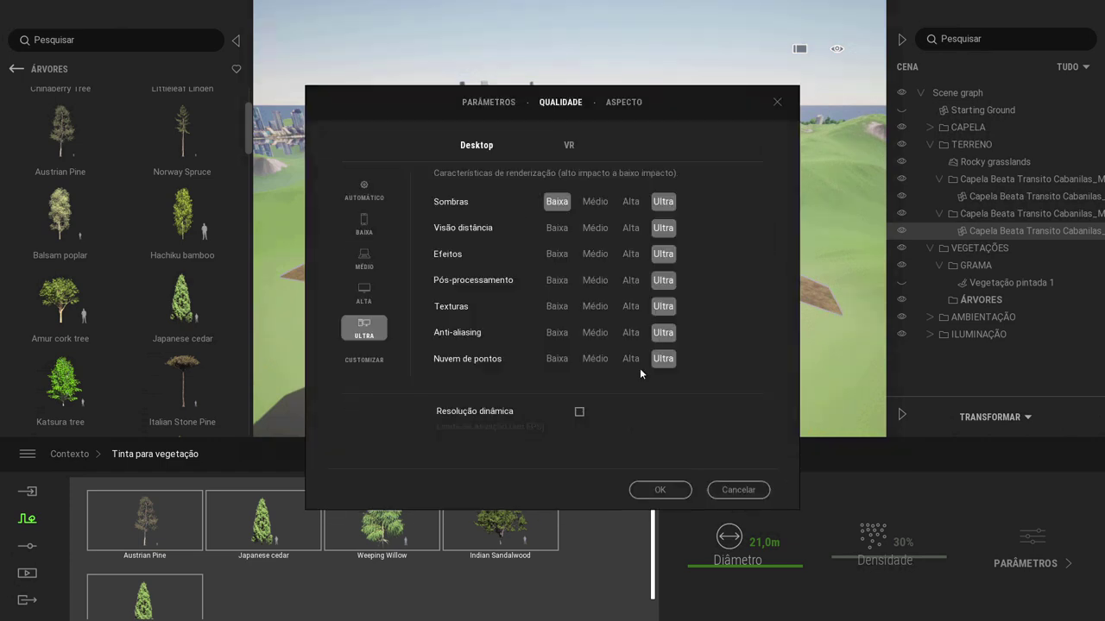
pyautogui.click(557, 203)
pyautogui.click(661, 489)
# Step: Paint the loaded trees along the long curved terrain strip, enlarging the brush diameter to 69.3 m
pyautogui.moveTo(337, 270); pyautogui.dragTo(468, 250)
pyautogui.moveTo(725, 564); pyautogui.dragTo(727, 518)
pyautogui.moveTo(371, 254); pyautogui.dragTo(550, 239)
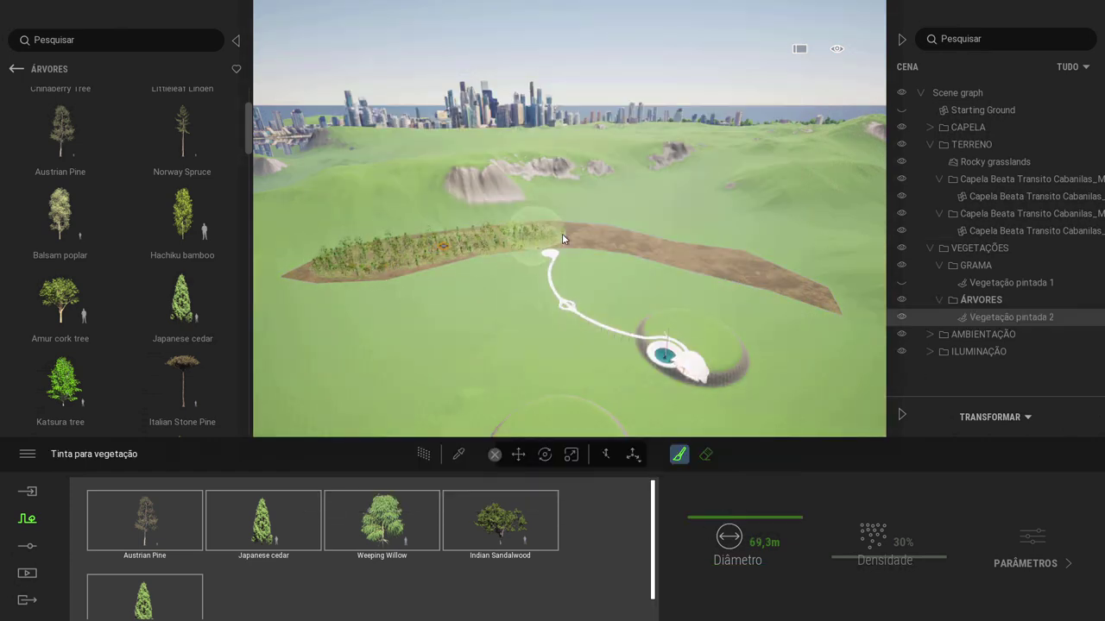
# Step: Set the Weeping Willow's density to 79% in the painted vegetation and open the vegetation parameters
pyautogui.click(347, 526)
pyautogui.click(26, 573)
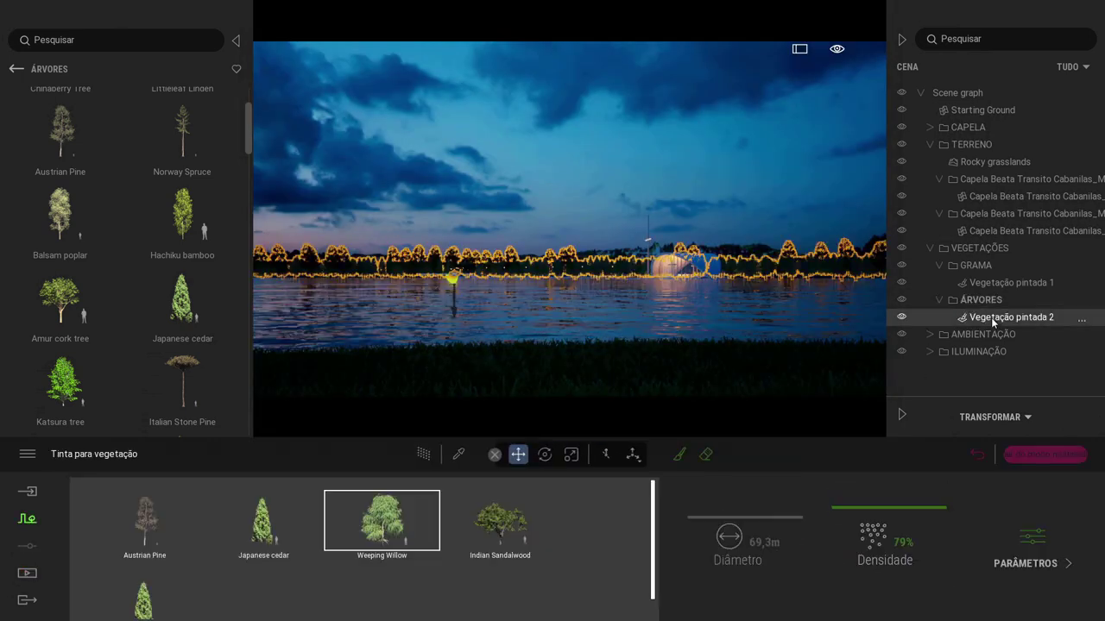
pyautogui.click(1031, 564)
pyautogui.press('Escape')
# Step: Paint a new vegetation group of Katsura tree, Japanese cedar and Weeping Willow on the hills with an 89.2 m brush diameter
pyautogui.click(452, 453)
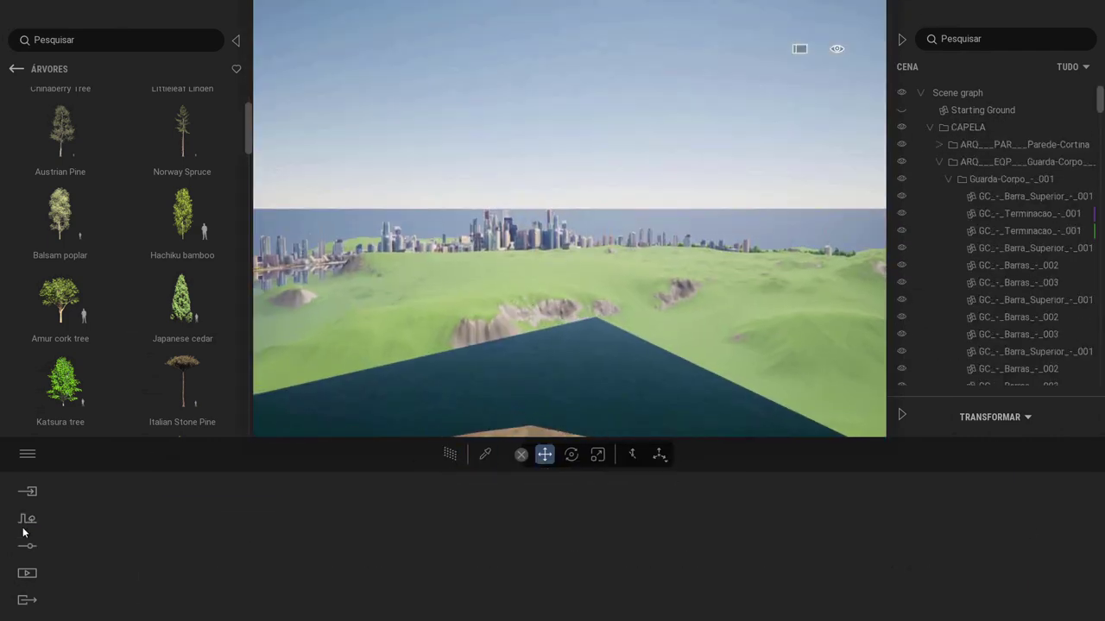
pyautogui.click(26, 518)
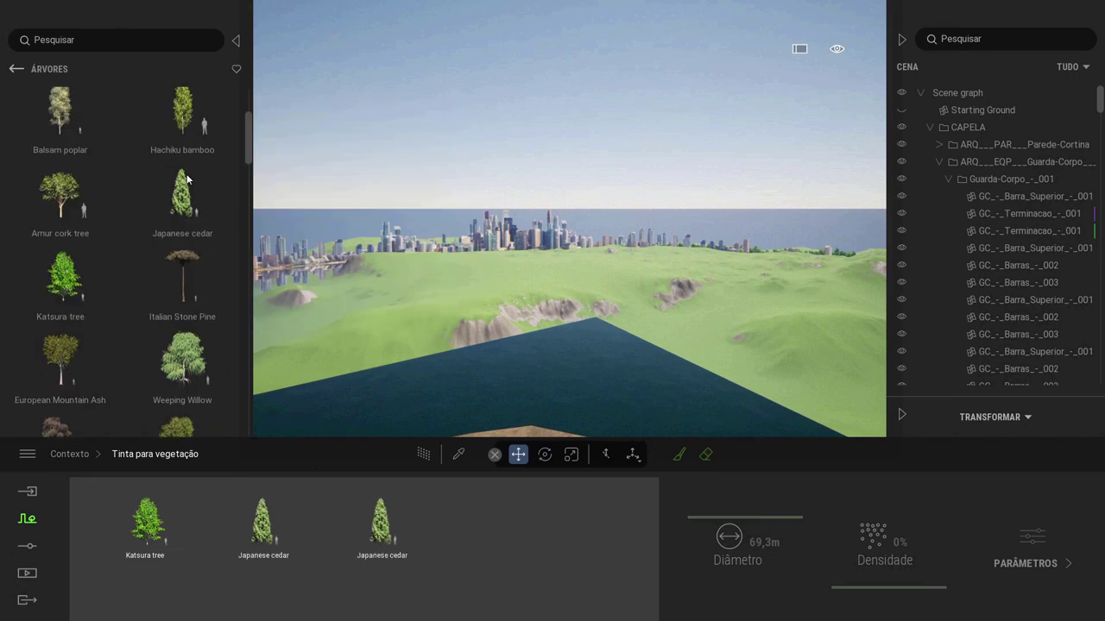
pyautogui.click(466, 321)
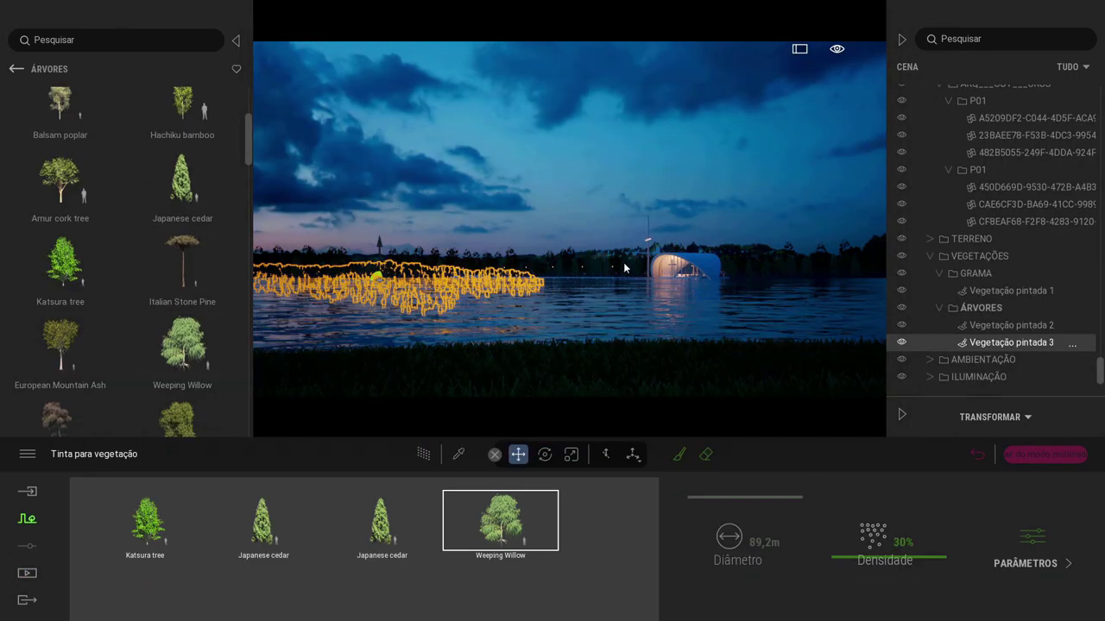
# Step: Tidy the scene graph, select the Rocky grasslands terrain and raise it along the Z axis
pyautogui.moveTo(1100, 376); pyautogui.dragTo(1100, 99)
pyautogui.click(929, 128)
pyautogui.click(930, 162)
pyautogui.click(930, 145)
pyautogui.click(992, 163)
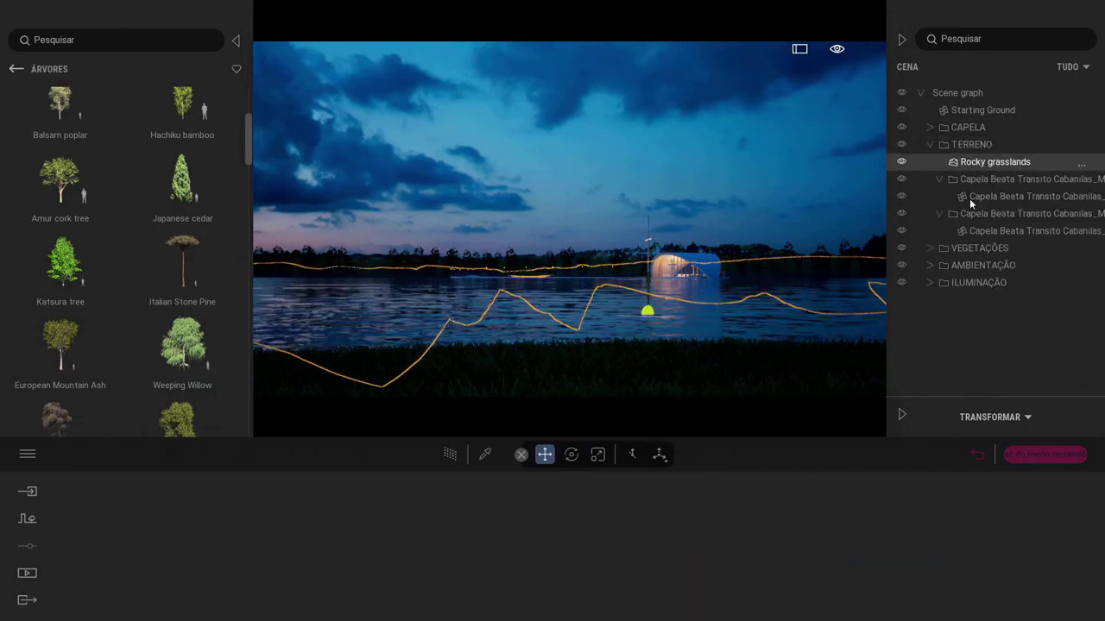
pyautogui.click(902, 415)
pyautogui.click(1053, 289)
pyautogui.moveTo(648, 240); pyautogui.dragTo(658, 190)
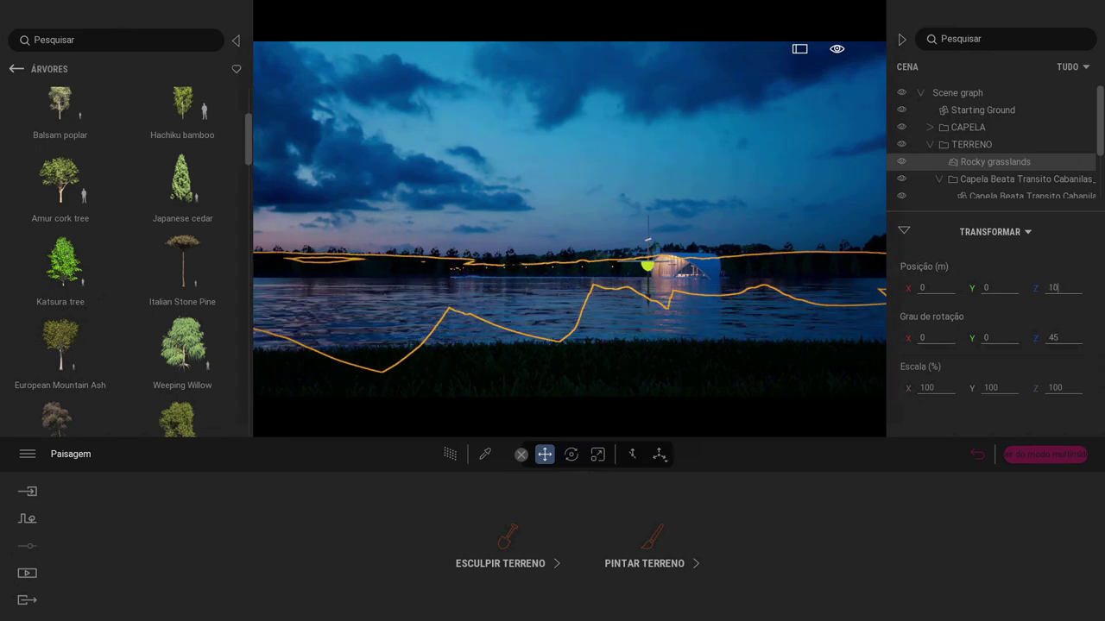
pyautogui.click(904, 232)
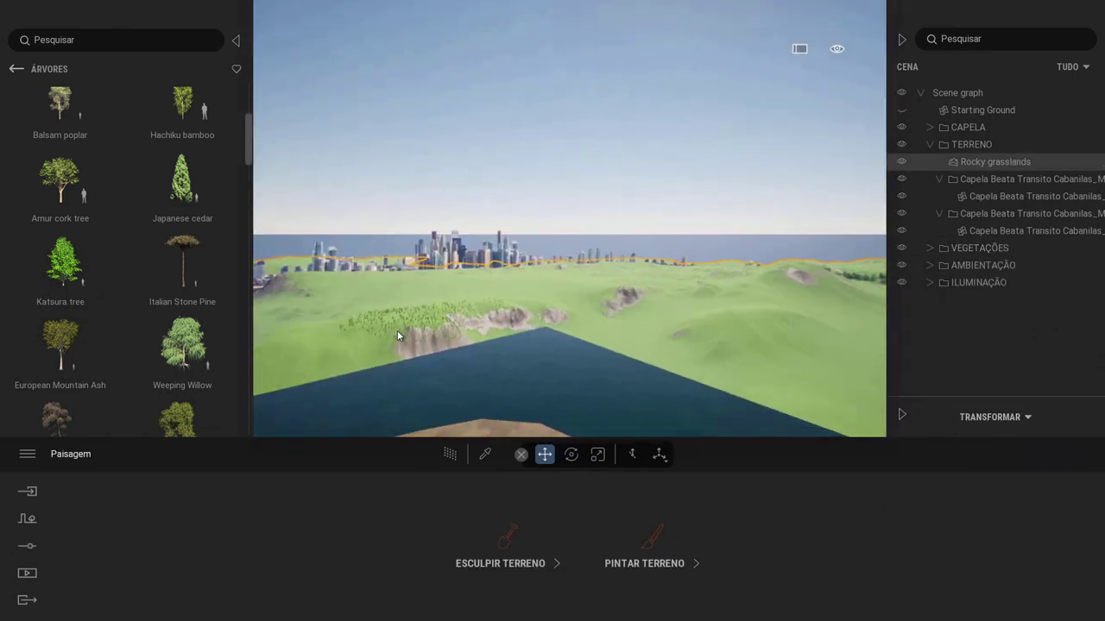
# Step: Extend the Vegetação pintada 3 trees over the hills and adjust that group's parameters
pyautogui.click(401, 326)
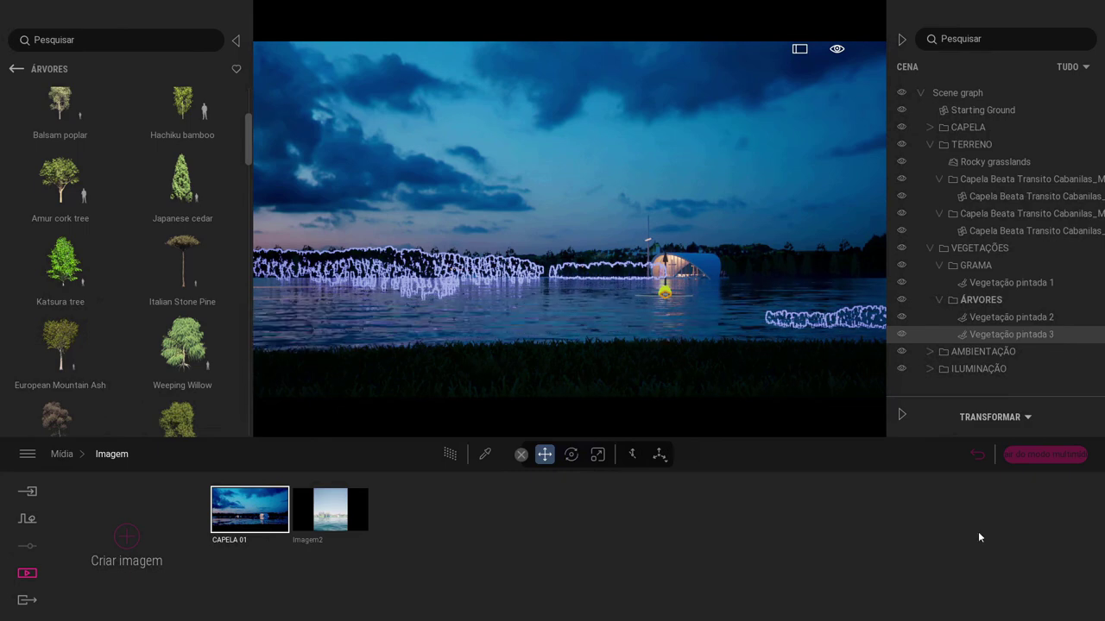
pyautogui.click(1001, 334)
pyautogui.click(1030, 563)
pyautogui.moveTo(207, 509); pyautogui.dragTo(276, 510)
# Step: Hide Vegetação pintada 2 and 3 and select the Rocky grasslands terrain to check its outline
pyautogui.click(901, 335)
pyautogui.click(902, 318)
pyautogui.click(994, 162)
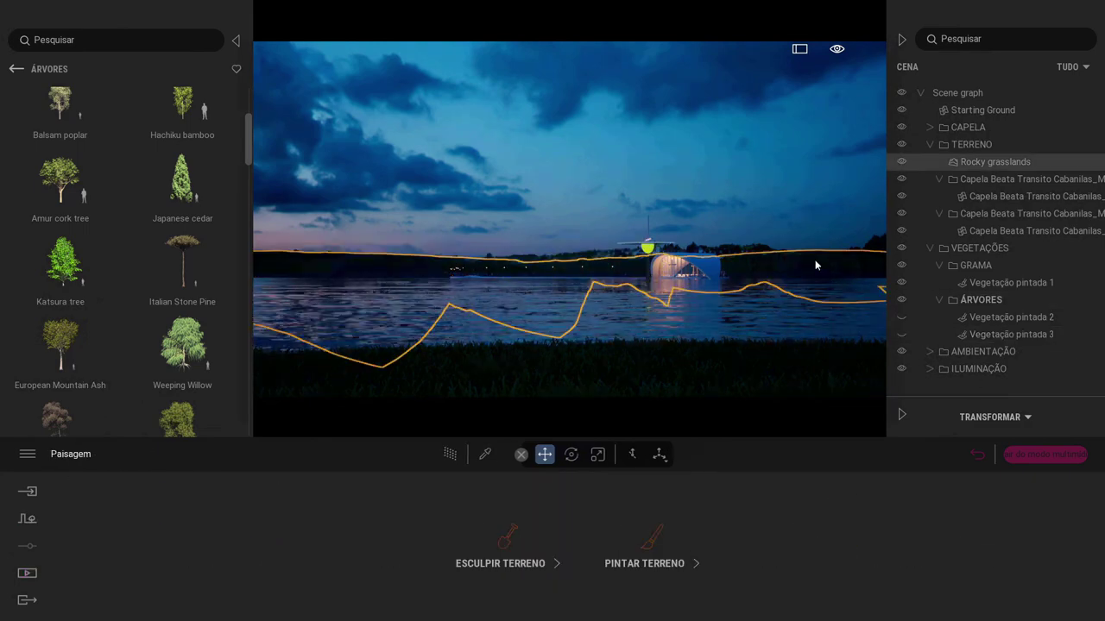
# Step: Make both painted tree groups visible again and resume brush painting on Vegetação pintada 3
pyautogui.click(1001, 334)
pyautogui.click(902, 336)
pyautogui.click(679, 455)
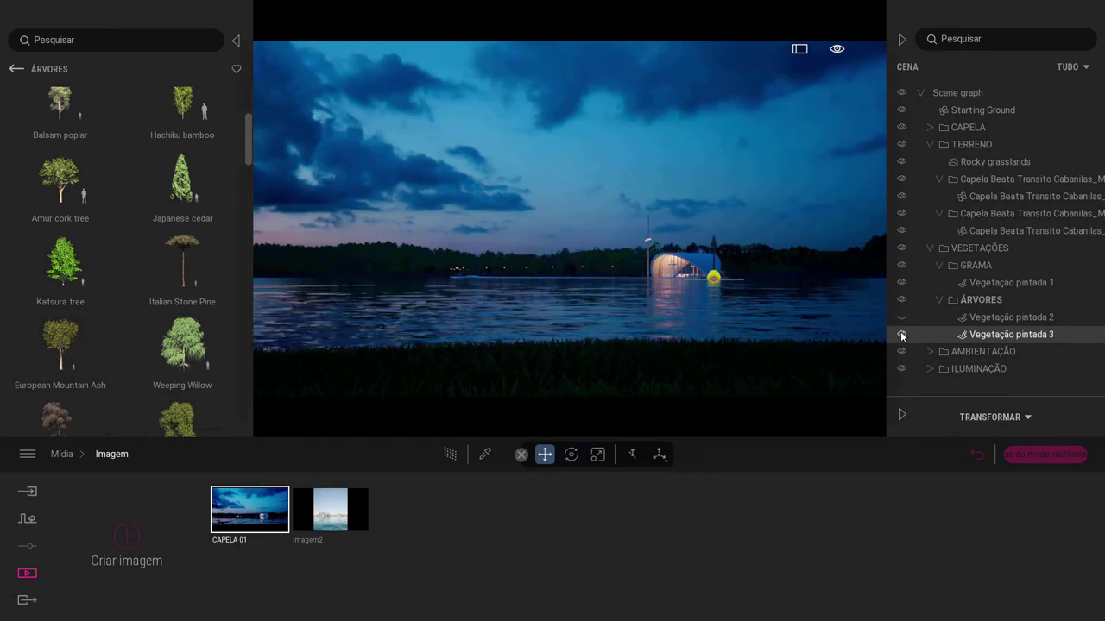
pyautogui.click(902, 318)
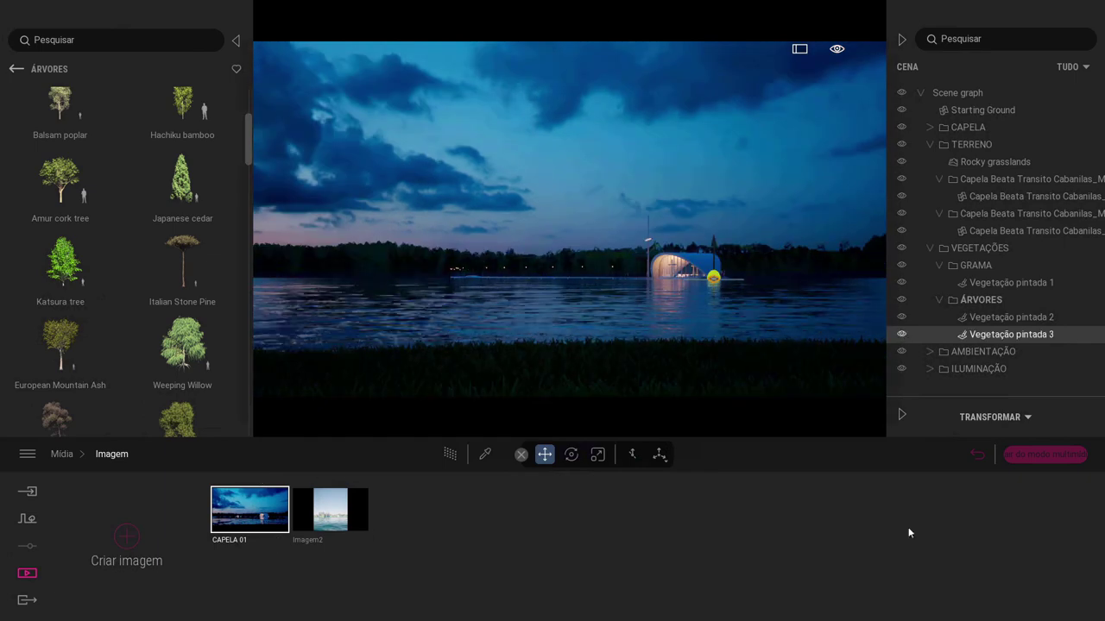
# Step: Collapse the terrain, grass and tree containers and create a container named OUTROS inside VEGETAÇÕES
pyautogui.click(929, 145)
pyautogui.click(938, 179)
pyautogui.click(939, 196)
pyautogui.rightClick(956, 163)
pyautogui.click(956, 176)
pyautogui.write('OUTROS')
pyautogui.press('Return')
# Step: Place a Common fern 2 on the near shore in the foreground and scale it
pyautogui.click(17, 69)
pyautogui.click(61, 202)
pyautogui.moveTo(182, 369); pyautogui.dragTo(297, 381)
pyautogui.click(597, 455)
pyautogui.moveTo(431, 552); pyautogui.dragTo(360, 510)
# Step: Place a Bush base 2 beside the fern on the near shore, then adjust its size and rotation
pyautogui.moveTo(182, 119); pyautogui.dragTo(263, 345)
pyautogui.moveTo(419, 539); pyautogui.dragTo(405, 620)
pyautogui.click(326, 347)
pyautogui.click(297, 321)
pyautogui.click(571, 455)
pyautogui.moveTo(285, 341); pyautogui.dragTo(894, 355)
pyautogui.click(552, 233)
# Step: Browse the asset library's categories for rock models suited to the foreground
pyautogui.click(17, 69)
pyautogui.click(17, 69)
pyautogui.click(169, 214)
pyautogui.click(62, 134)
pyautogui.click(62, 382)
pyautogui.click(69, 301)
pyautogui.click(182, 134)
pyautogui.click(16, 70)
pyautogui.click(182, 202)
# Step: Display the performance statistics and hide the VEGETAÇÕES, AMBIENTAÇÃO and ILUMINAÇÃO containers
pyautogui.click(902, 415)
pyautogui.click(995, 232)
pyautogui.click(991, 284)
pyautogui.click(929, 162)
pyautogui.click(902, 180)
pyautogui.click(901, 195)
pyautogui.click(902, 144)
pyautogui.click(902, 162)
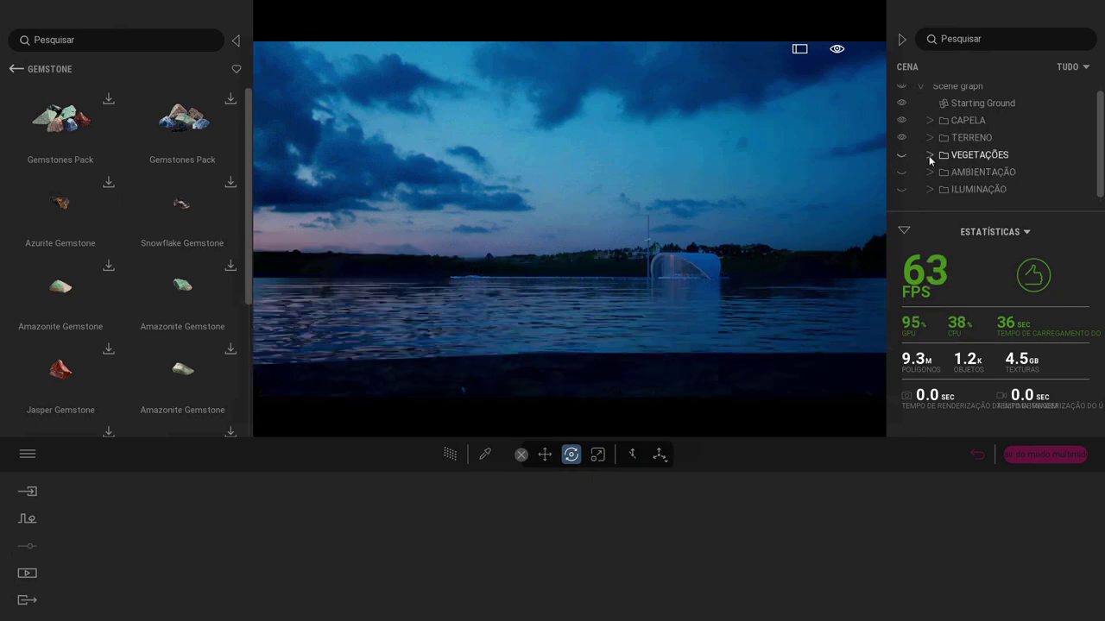
# Step: Expand VEGETAÇÕES and make its OUTROS container visible
pyautogui.click(930, 162)
pyautogui.scroll(-2, 930, 162)
pyautogui.click(902, 152)
# Step: Place a Mossy Forest Rock Formation on the foreground shore, then move, scale and rotate it into position
pyautogui.click(17, 69)
pyautogui.click(182, 301)
pyautogui.moveTo(59, 118); pyautogui.dragTo(380, 385)
pyautogui.scroll(-2, 975, 172)
pyautogui.click(545, 455)
pyautogui.click(597, 454)
pyautogui.click(571, 455)
pyautogui.click(544, 455)
pyautogui.click(572, 455)
pyautogui.click(640, 148)
# Step: Place a Tree stump 1 from the DIVERSOS vegetation category in the foreground, then scale and rotate it
pyautogui.click(17, 70)
pyautogui.click(16, 69)
pyautogui.click(16, 69)
pyautogui.click(17, 69)
pyautogui.click(16, 69)
pyautogui.click(185, 138)
pyautogui.click(188, 224)
pyautogui.moveTo(249, 117)
pyautogui.mouseDown()
pyautogui.moveTo(241, 343)
pyautogui.moveTo(267, 118)
pyautogui.mouseUp()
pyautogui.click(16, 69)
pyautogui.click(62, 393)
pyautogui.moveTo(248, 200); pyautogui.dragTo(250, 172)
pyautogui.moveTo(182, 276); pyautogui.dragTo(573, 401)
pyautogui.click(597, 455)
pyautogui.click(572, 455)
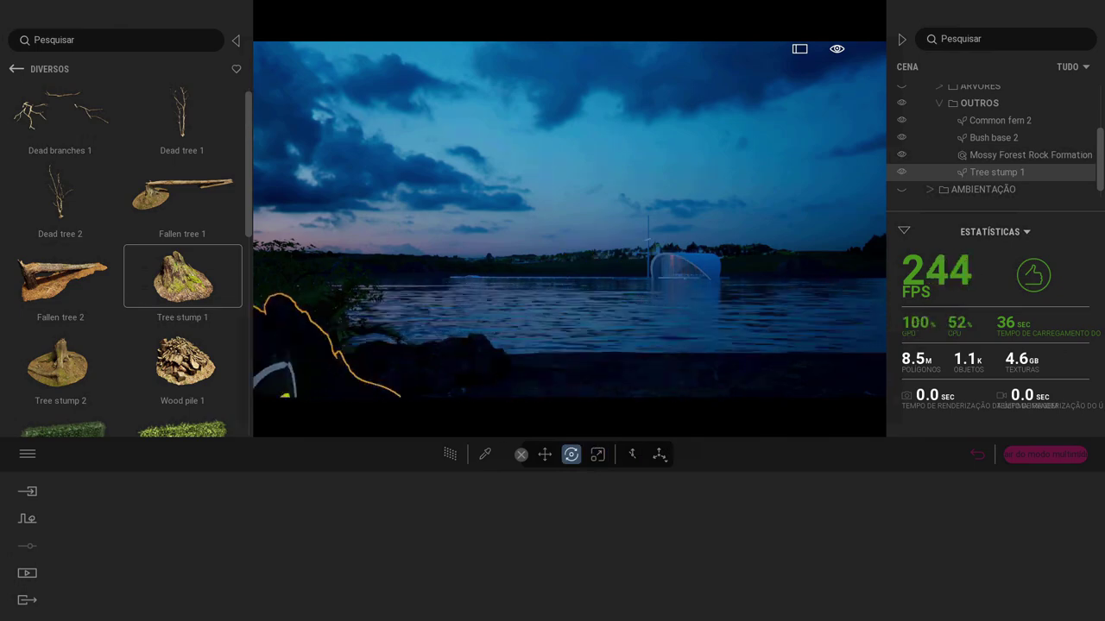
# Step: Open the saved images, collapse the statistics display and collapse the CAPELA container
pyautogui.click(27, 573)
pyautogui.click(216, 548)
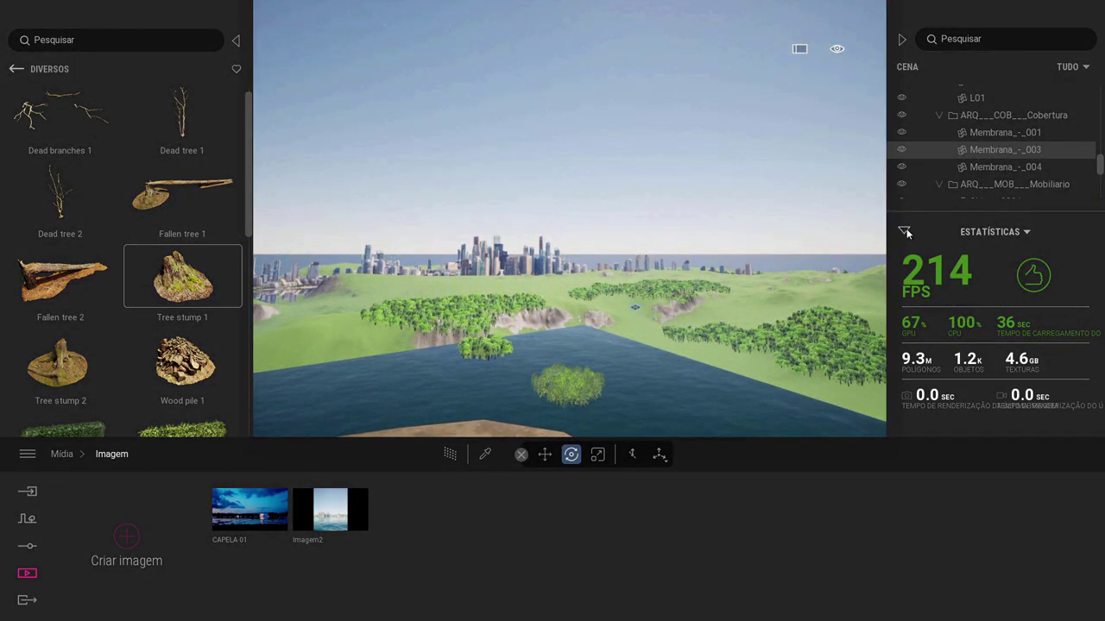
pyautogui.click(904, 231)
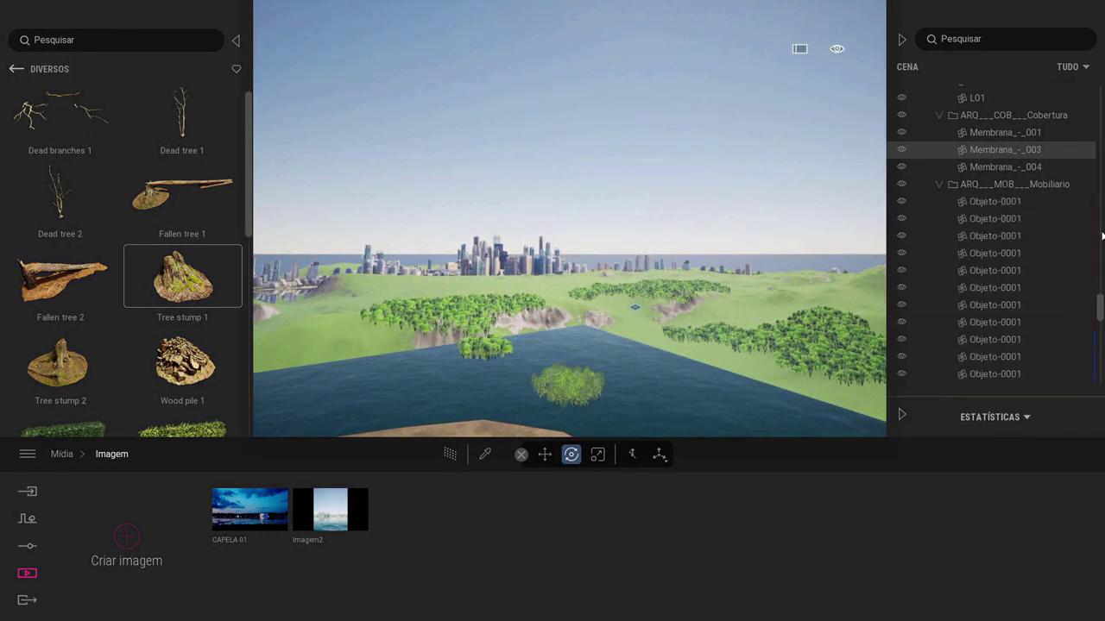
pyautogui.moveTo(1099, 110); pyautogui.dragTo(1096, 76)
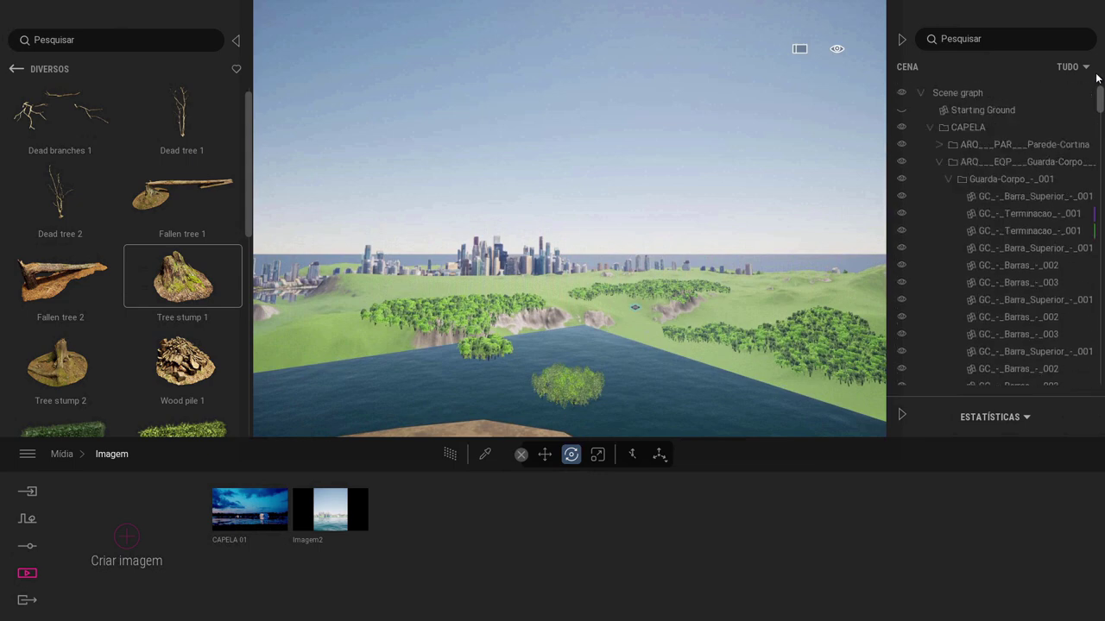
pyautogui.click(929, 126)
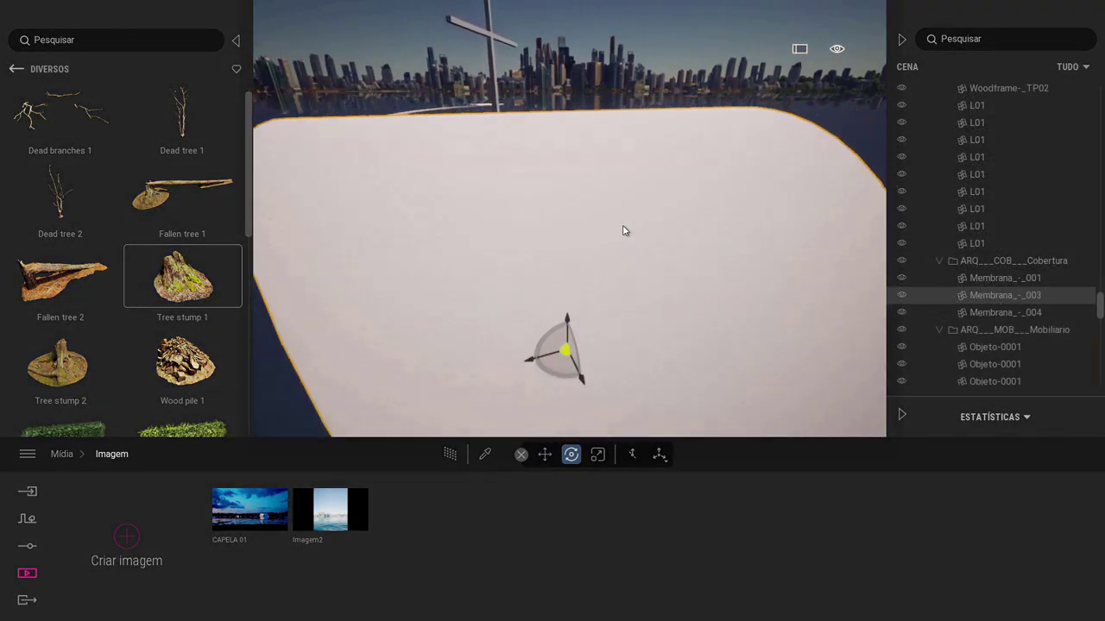
# Step: Replace the chapel roof's Concreto_-_03 material with Exposed aggregate concrete 01, setting its scale to 4.58 and grunge to 71%
pyautogui.press('t')
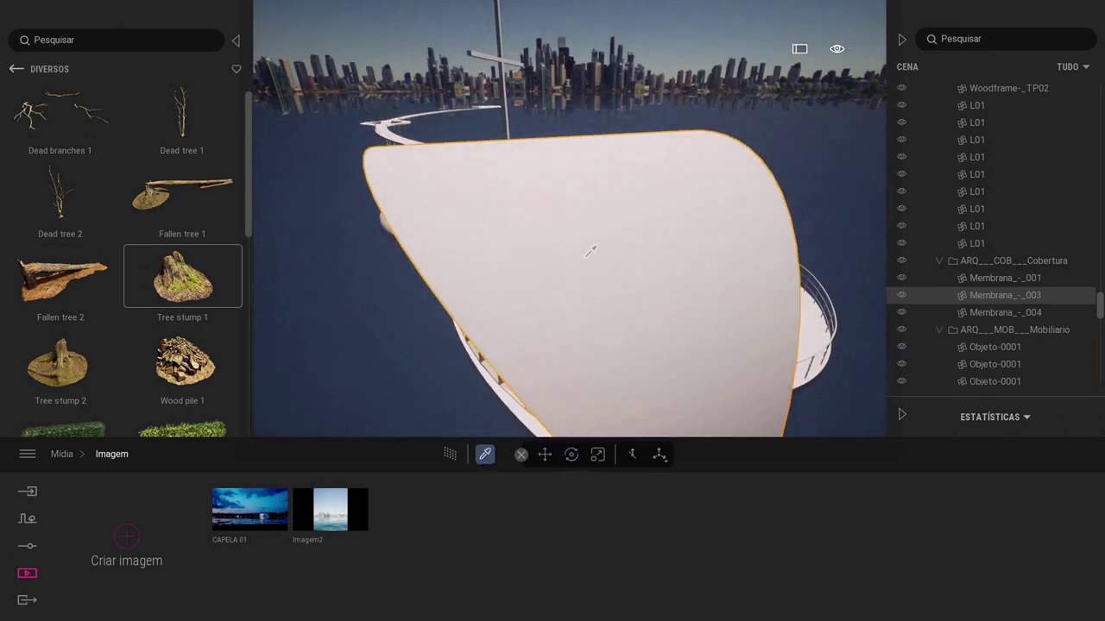
pyautogui.click(586, 257)
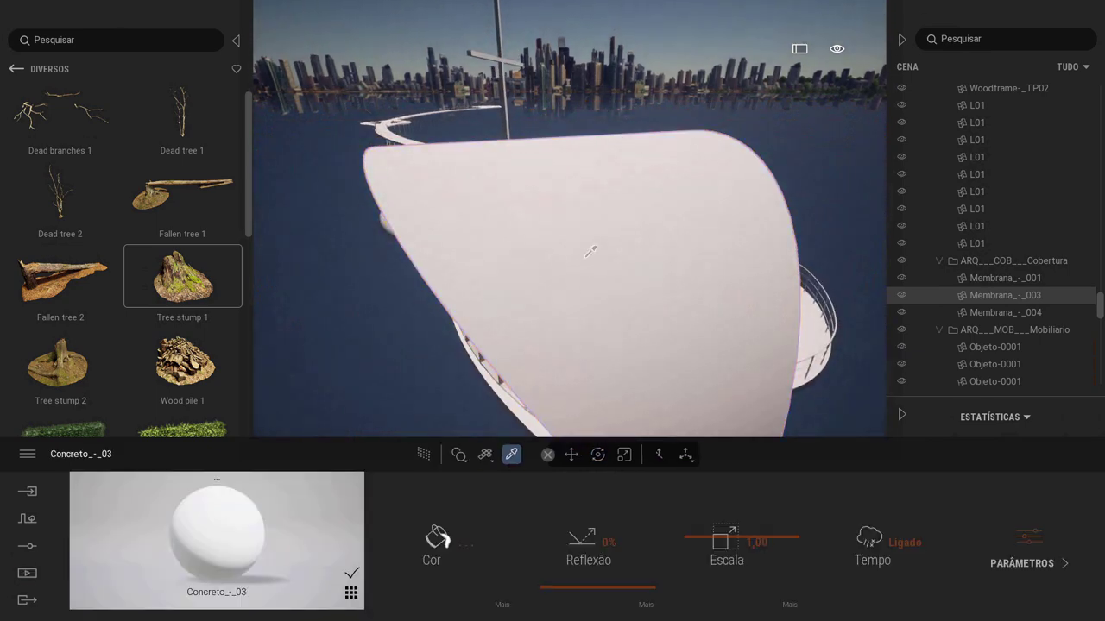
pyautogui.click(15, 69)
pyautogui.click(15, 69)
pyautogui.click(59, 133)
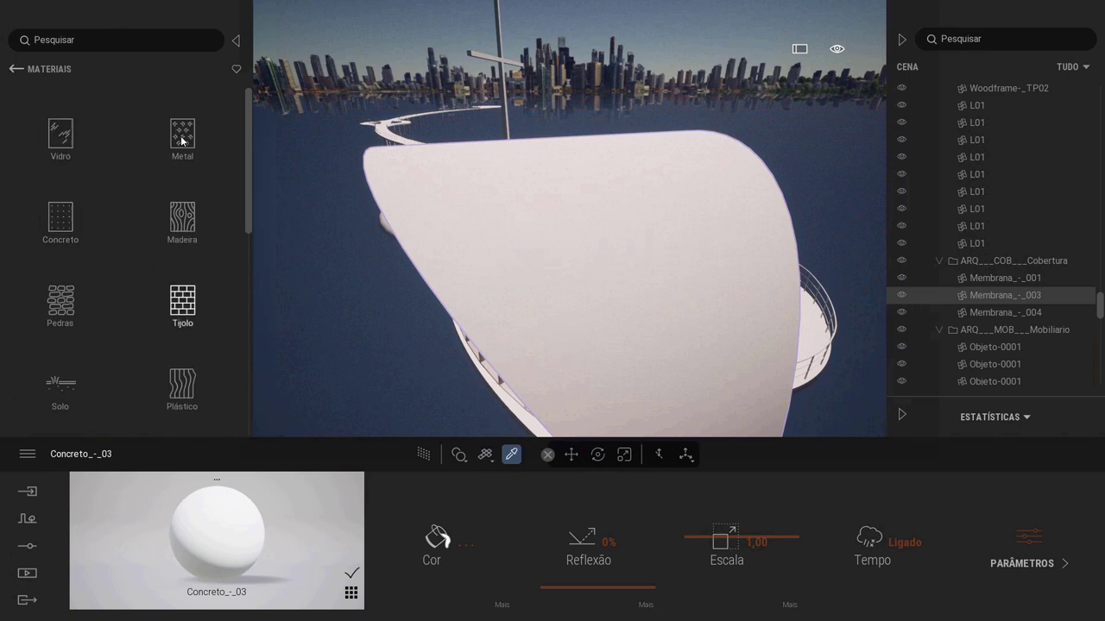
pyautogui.click(72, 231)
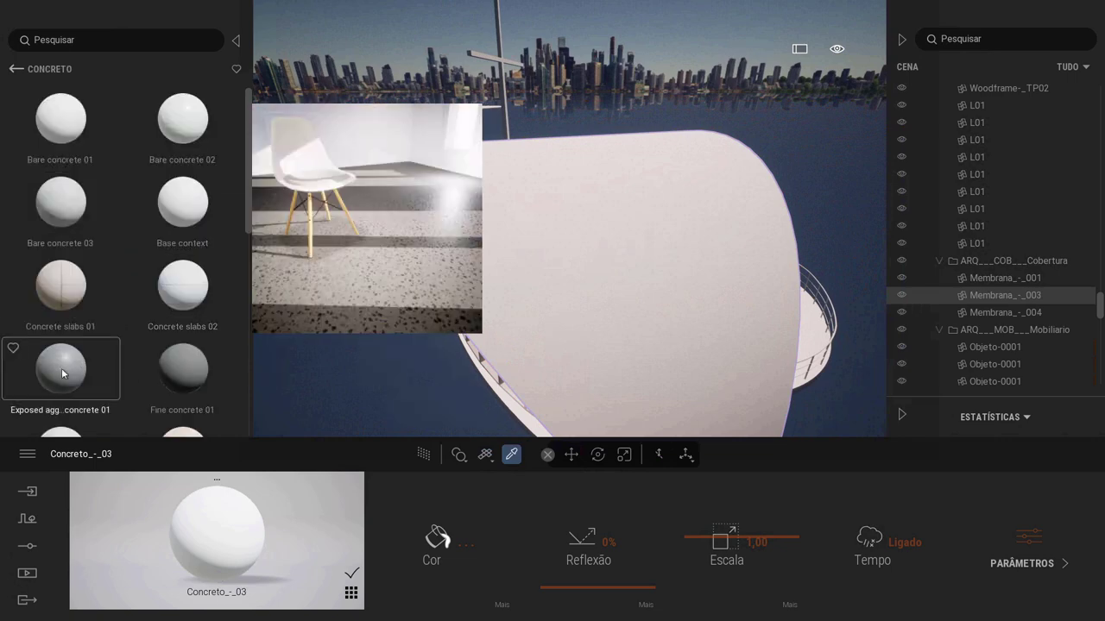
pyautogui.moveTo(62, 373); pyautogui.dragTo(216, 540)
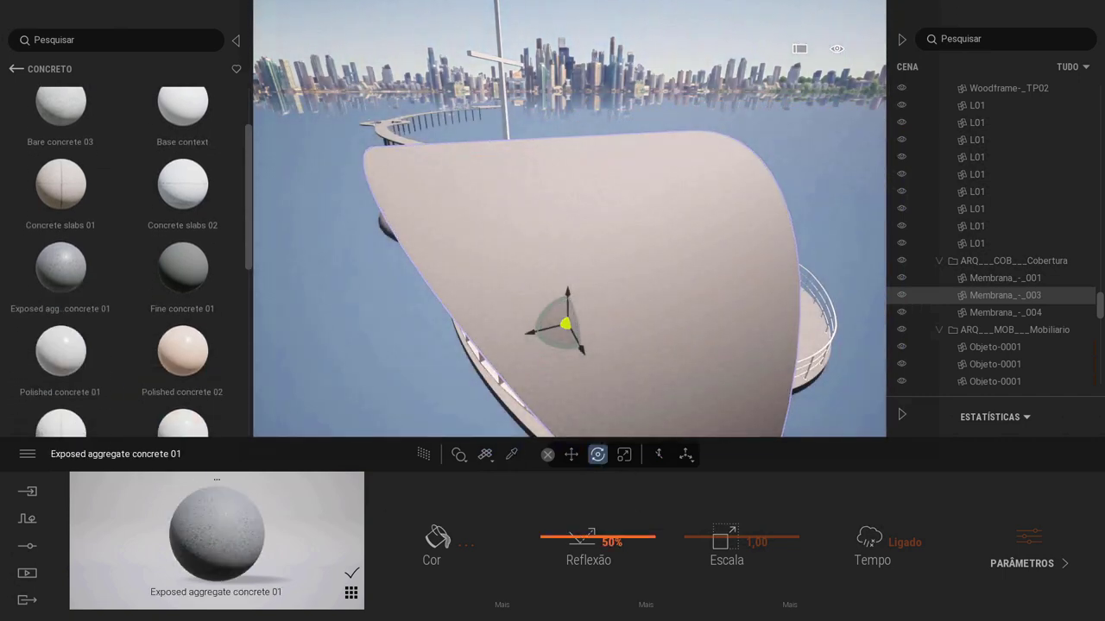
pyautogui.moveTo(710, 524); pyautogui.dragTo(715, 513)
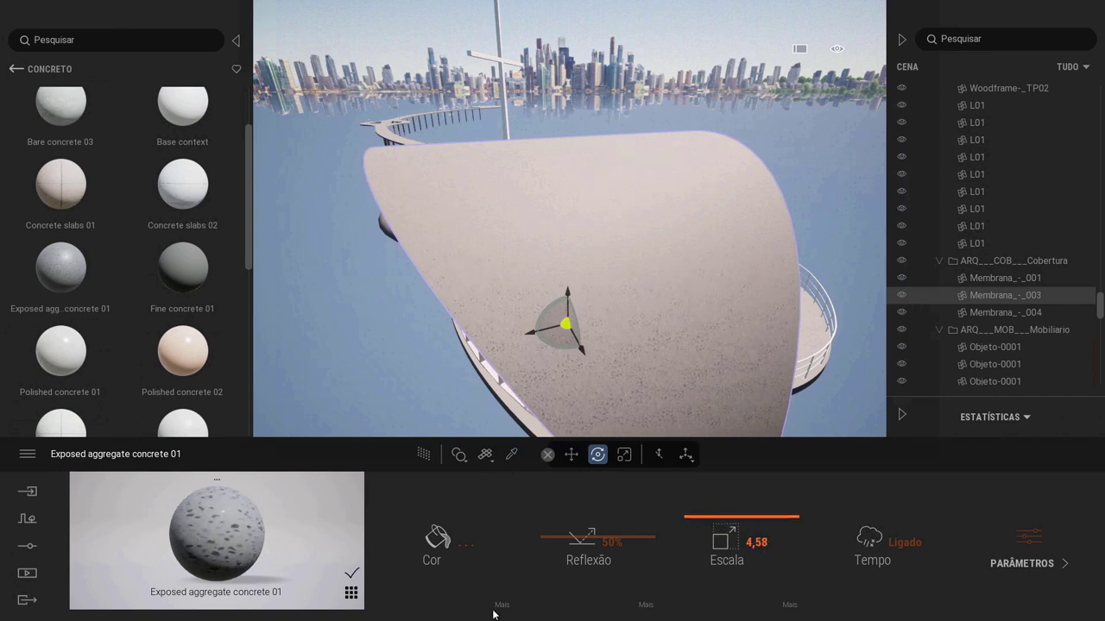
pyautogui.click(501, 606)
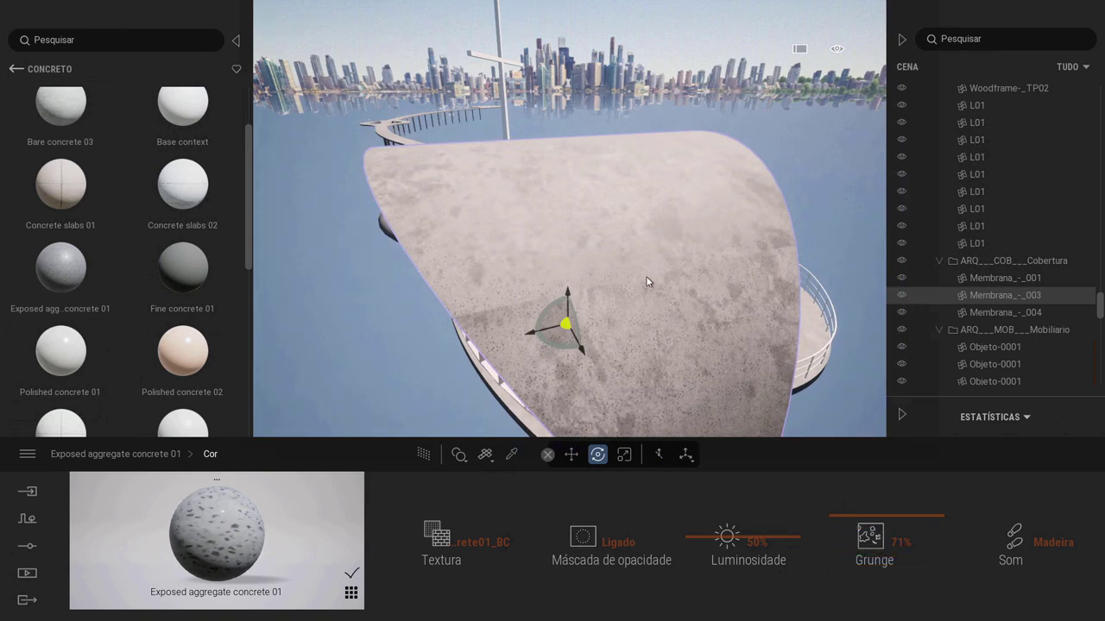
# Step: Apply the Two sided glass material to the chapel's glazed facade
pyautogui.scroll(-2, 648, 282)
pyautogui.moveTo(648, 282); pyautogui.dragTo(647, 278, button='right')
pyautogui.moveTo(646, 278); pyautogui.dragTo(605, 286, button='middle')
pyautogui.keyDown('shift'); pyautogui.moveTo(619, 224); pyautogui.dragTo(458, 190, button='middle'); pyautogui.keyUp('shift')
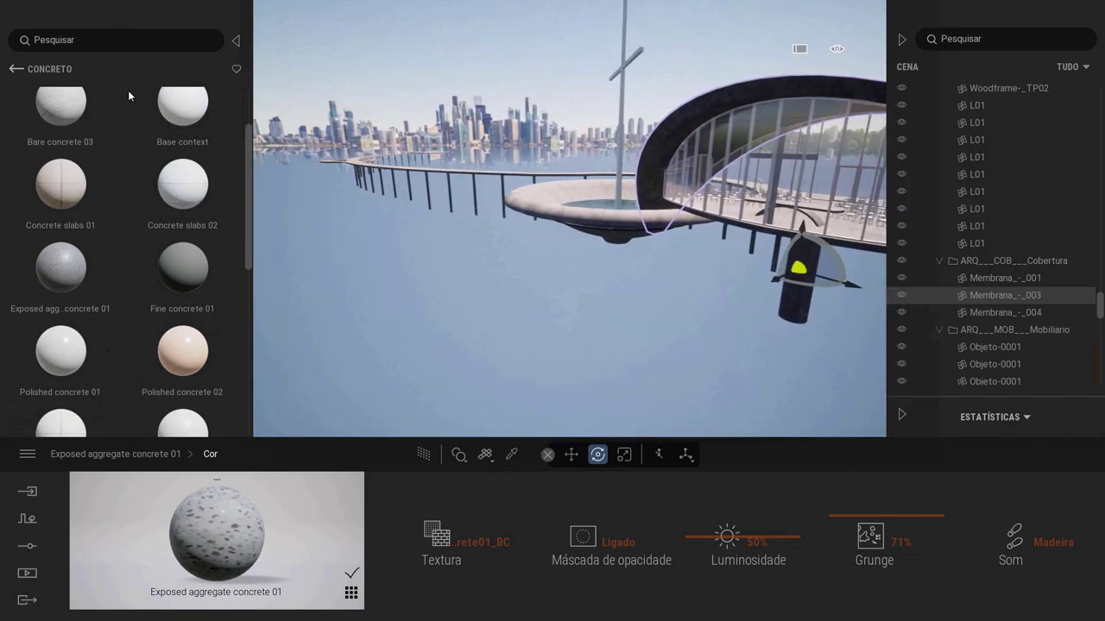
pyautogui.click(14, 69)
pyautogui.click(15, 69)
pyautogui.click(63, 136)
pyautogui.click(62, 129)
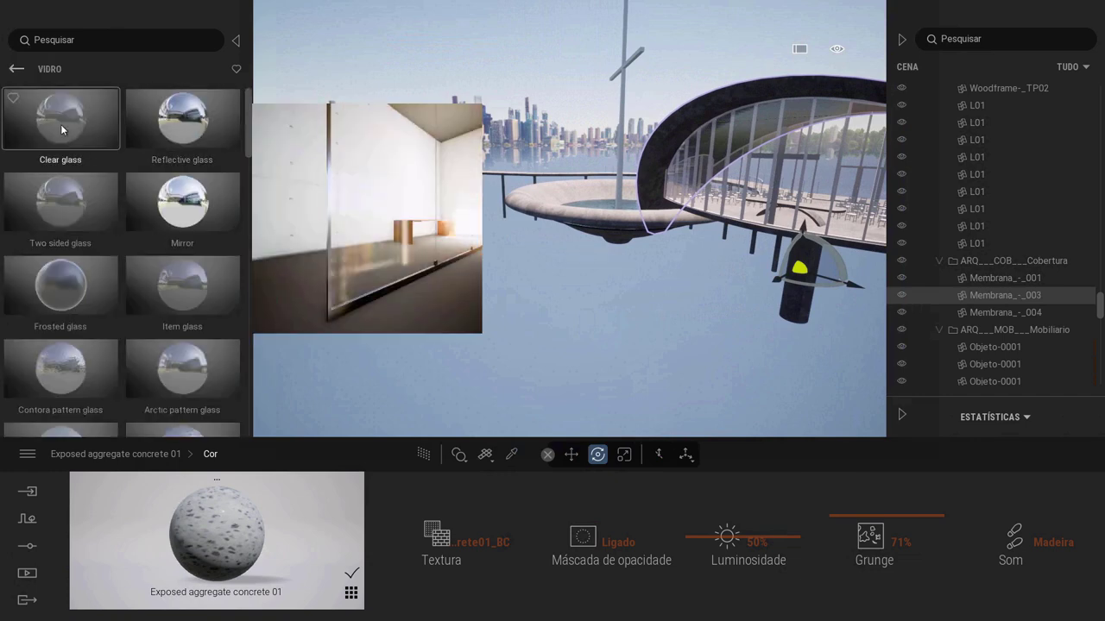
pyautogui.moveTo(57, 207); pyautogui.dragTo(808, 176)
# Step: Sample the cross's Ceramica_-_Porcelana material and set its grunge to 31%
pyautogui.press('d')
pyautogui.press('a')
pyautogui.moveTo(791, 169); pyautogui.dragTo(438, 254, button='right')
pyautogui.press('s')
pyautogui.press('t')
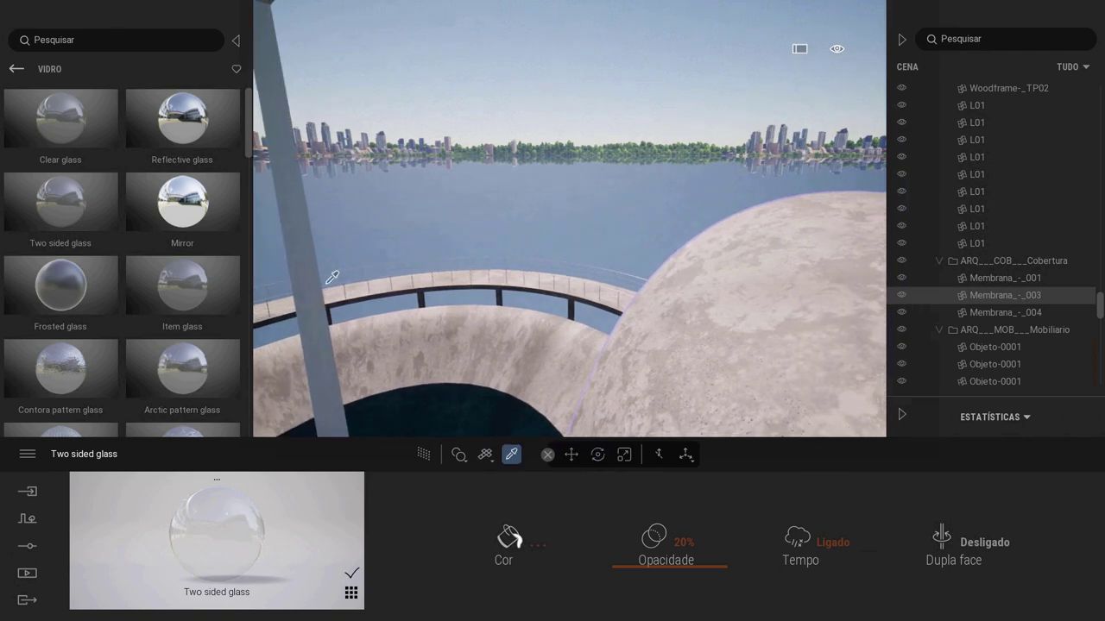
pyautogui.click(306, 293)
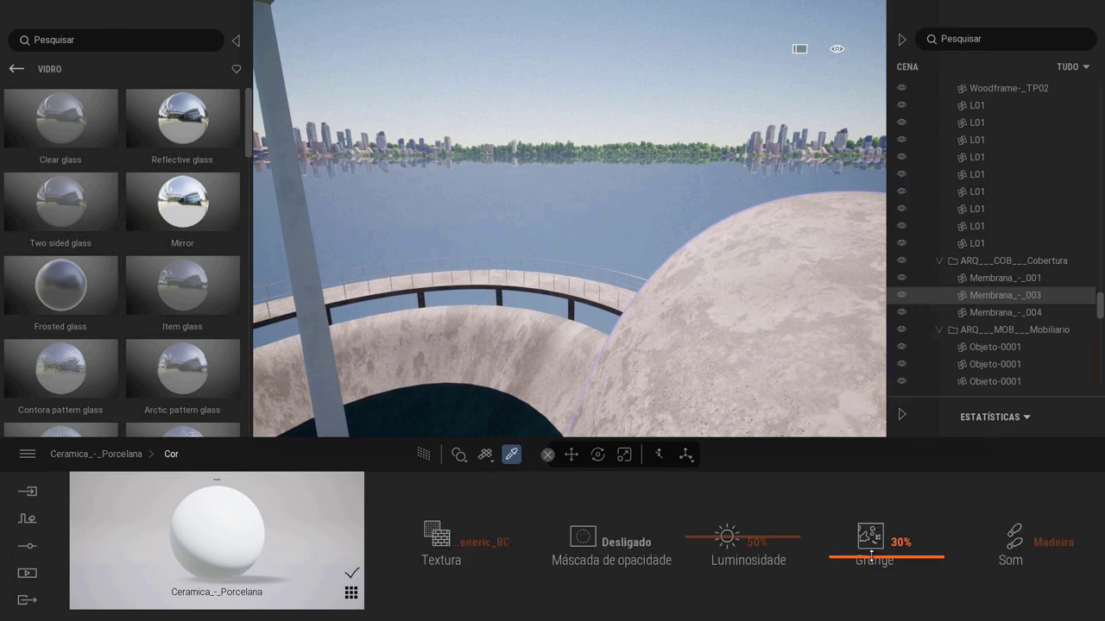
# Step: Return to the saved CAPELA 01 image view
pyautogui.press('s')
pyautogui.press('s')
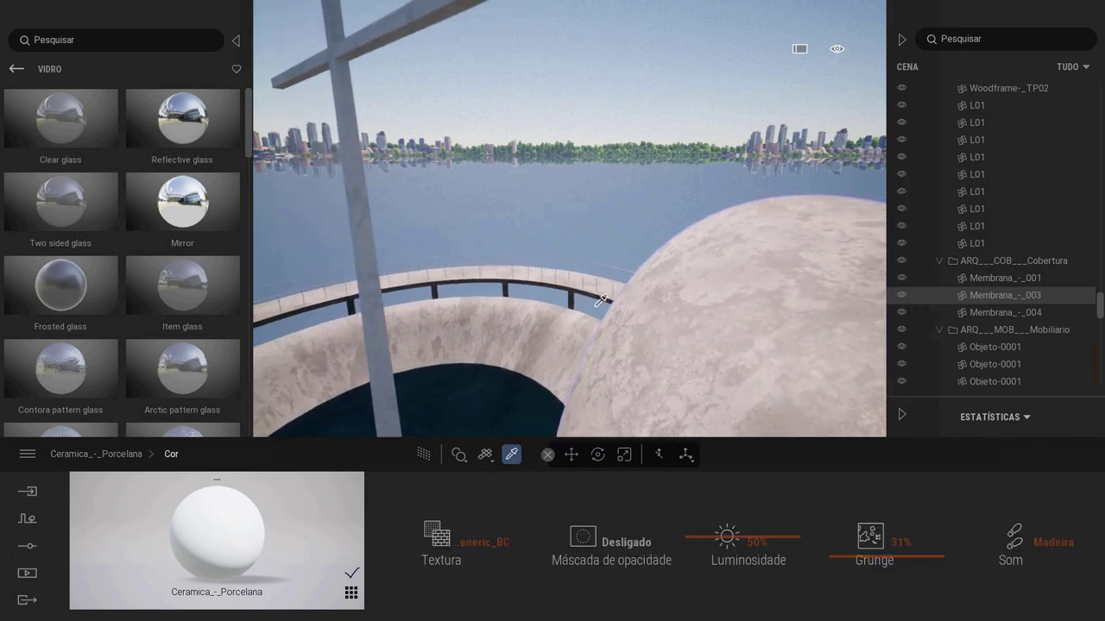
pyautogui.press('d')
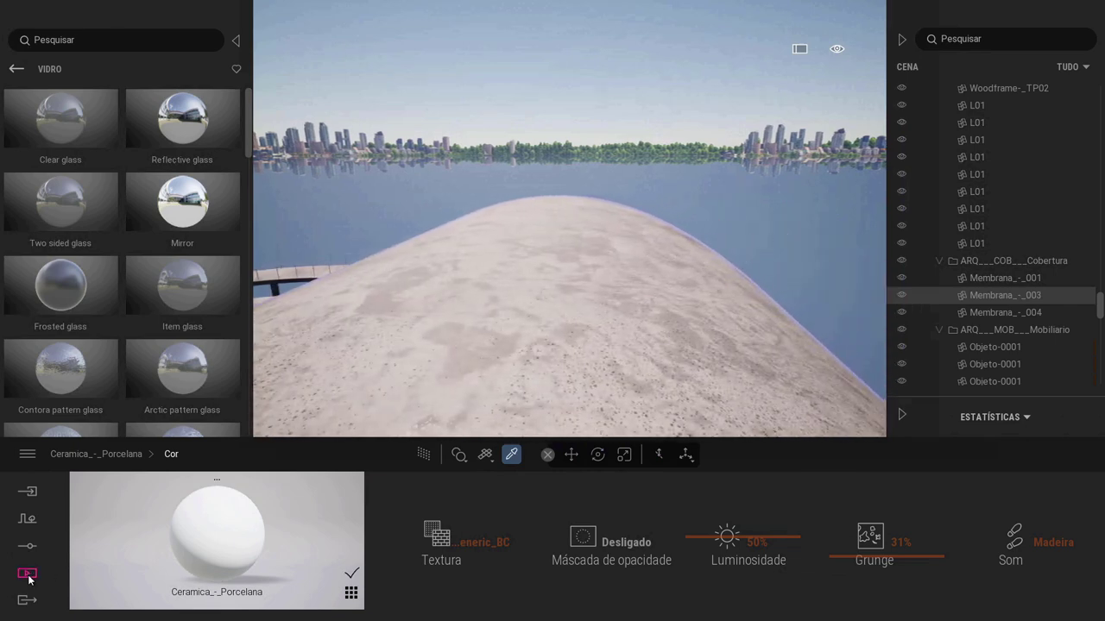
pyautogui.click(27, 573)
pyautogui.click(210, 540)
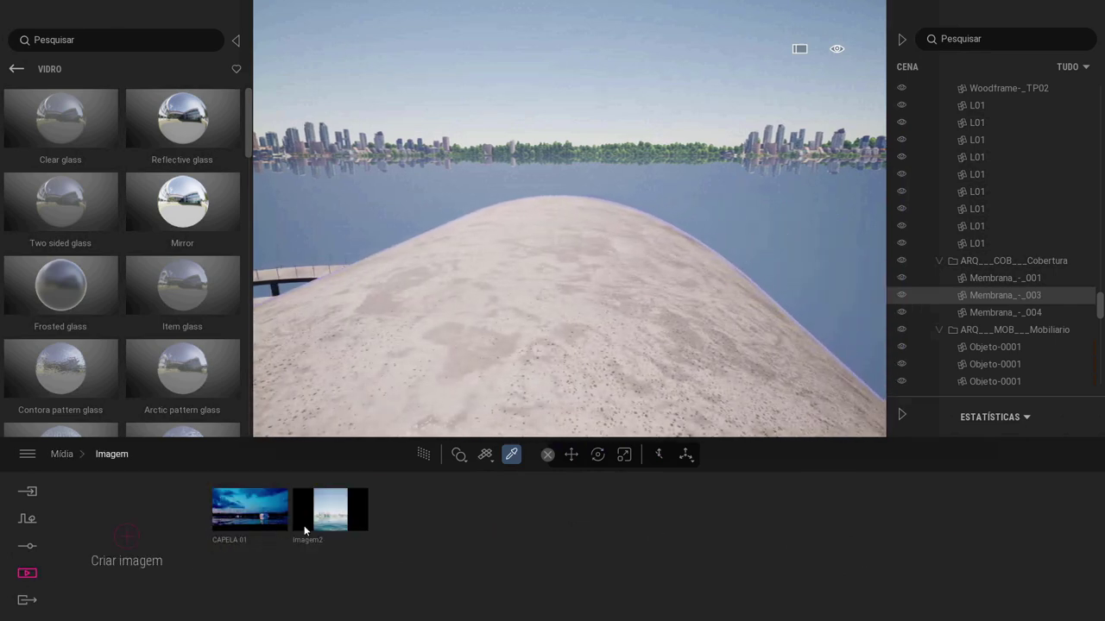
pyautogui.click(252, 509)
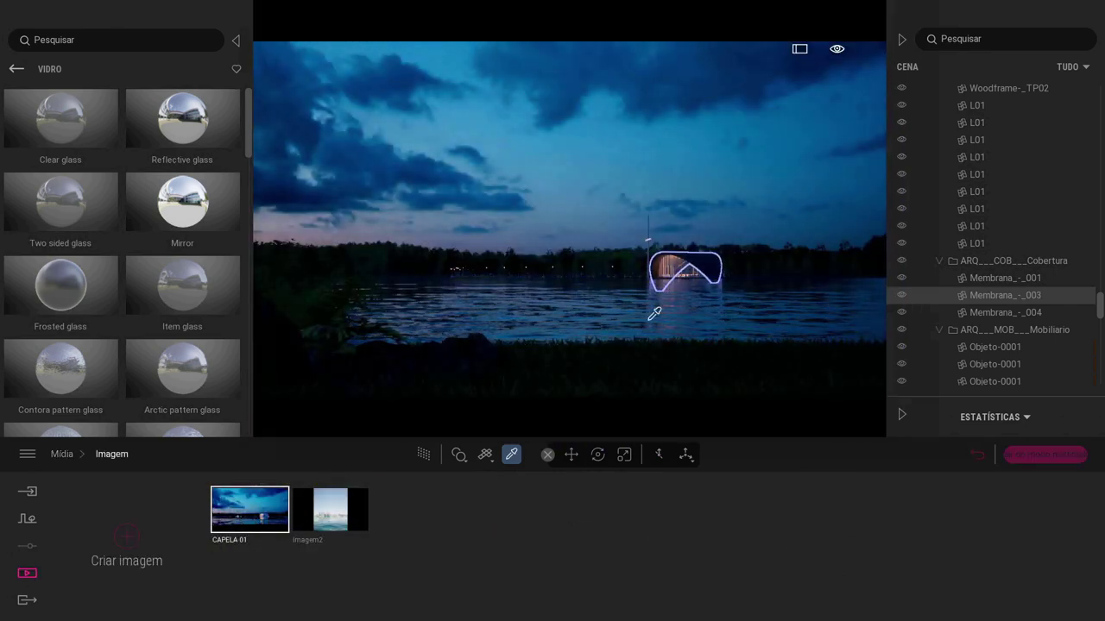
# Step: Sample the chapel roof's Exposed aggregate concrete 01 material and set its reflection to 49%
pyautogui.click(715, 264)
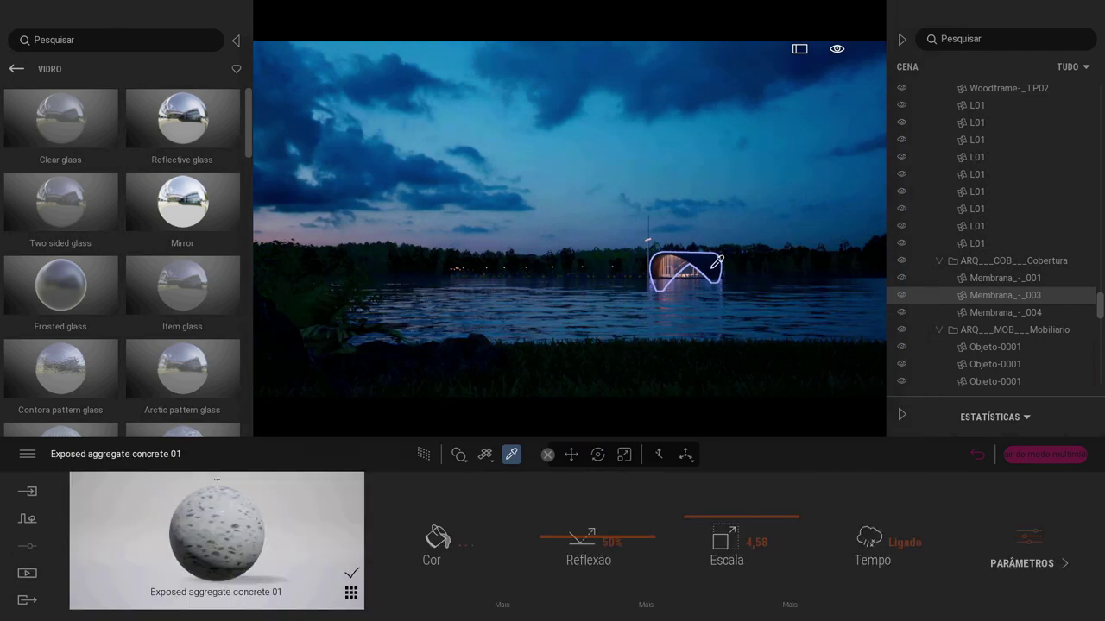
pyautogui.moveTo(546, 536); pyautogui.dragTo(553, 525)
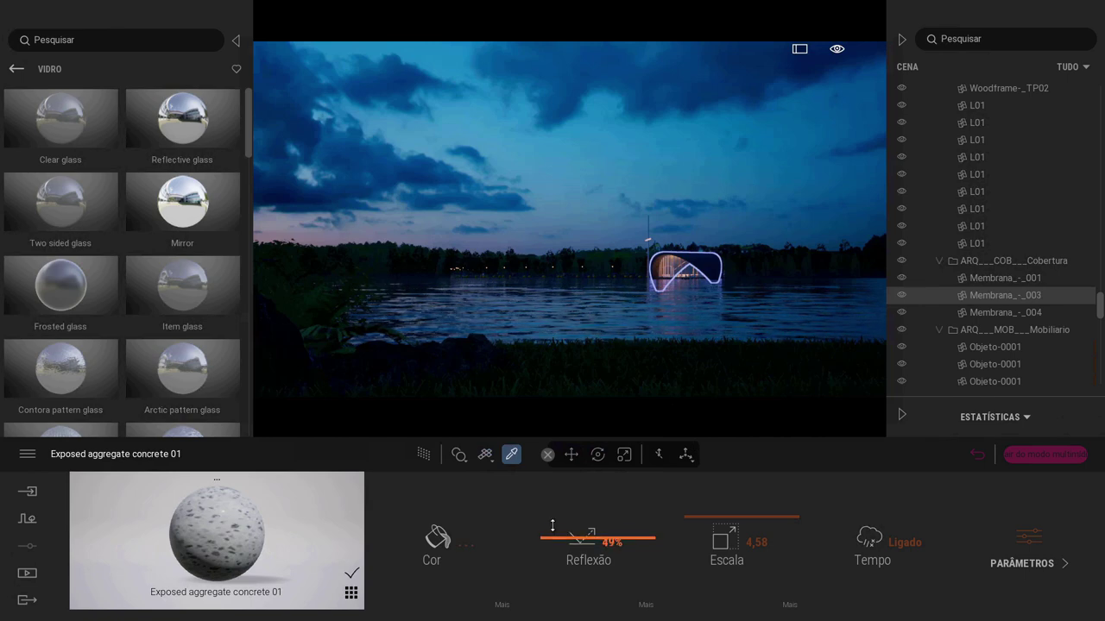
# Step: Sample the lake's Lake 02 water material and set its waves to 25% and wave size to 2%
pyautogui.click(599, 314)
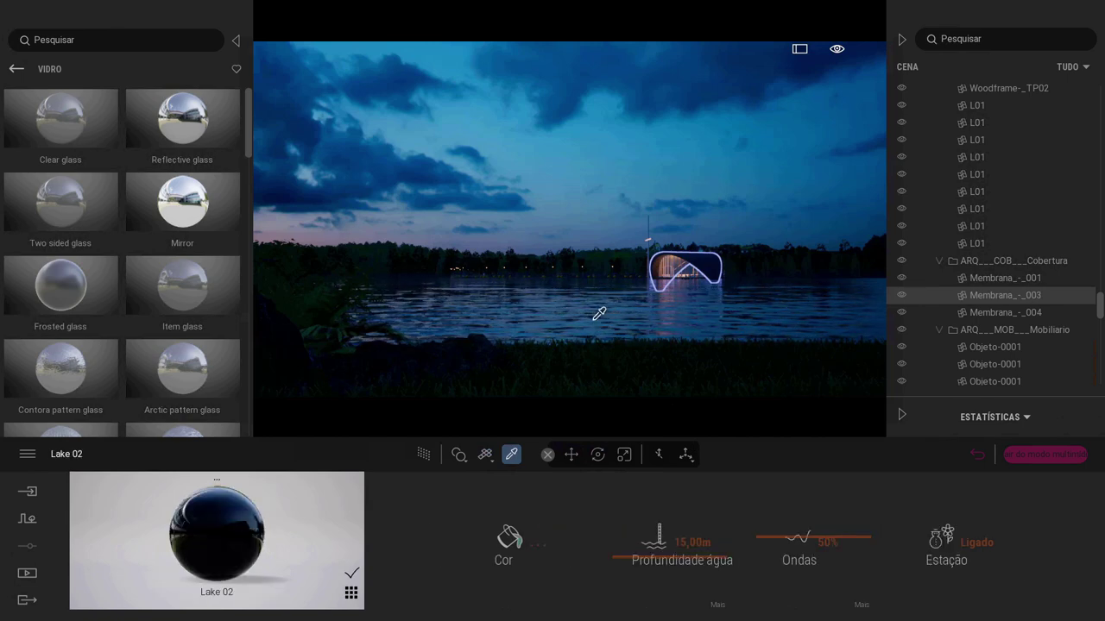
pyautogui.click(826, 543)
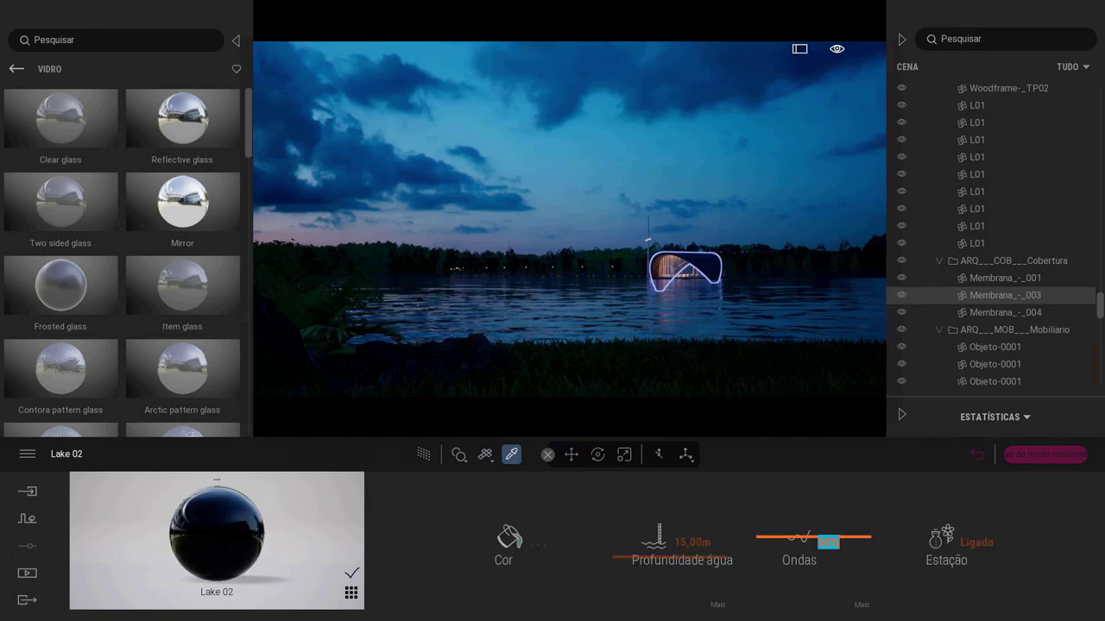
pyautogui.write('25')
pyautogui.press('Return')
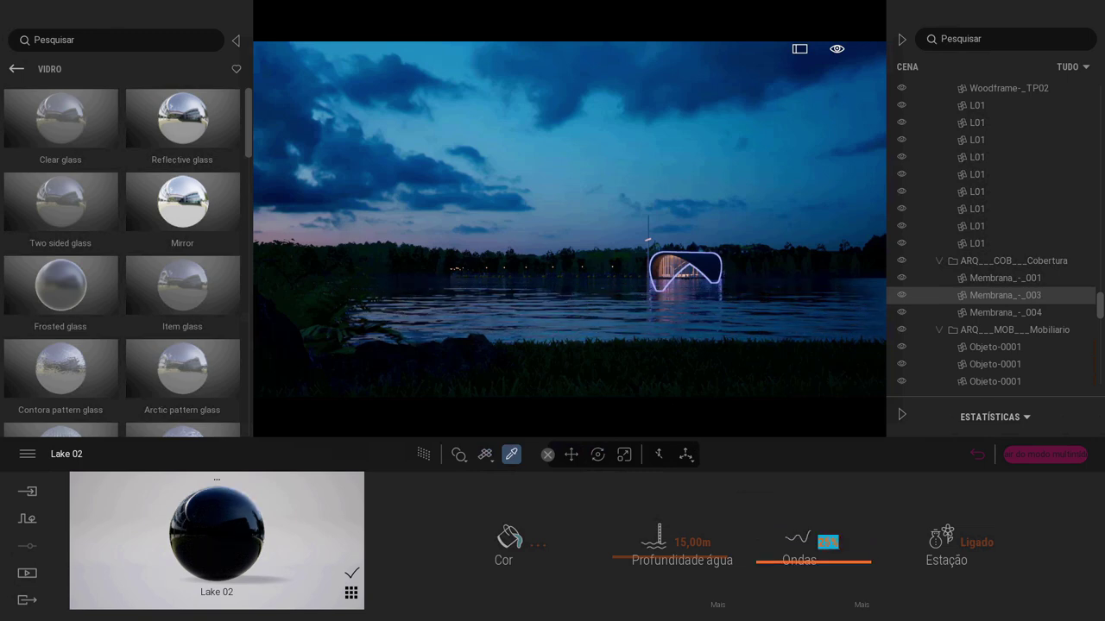
pyautogui.click(860, 607)
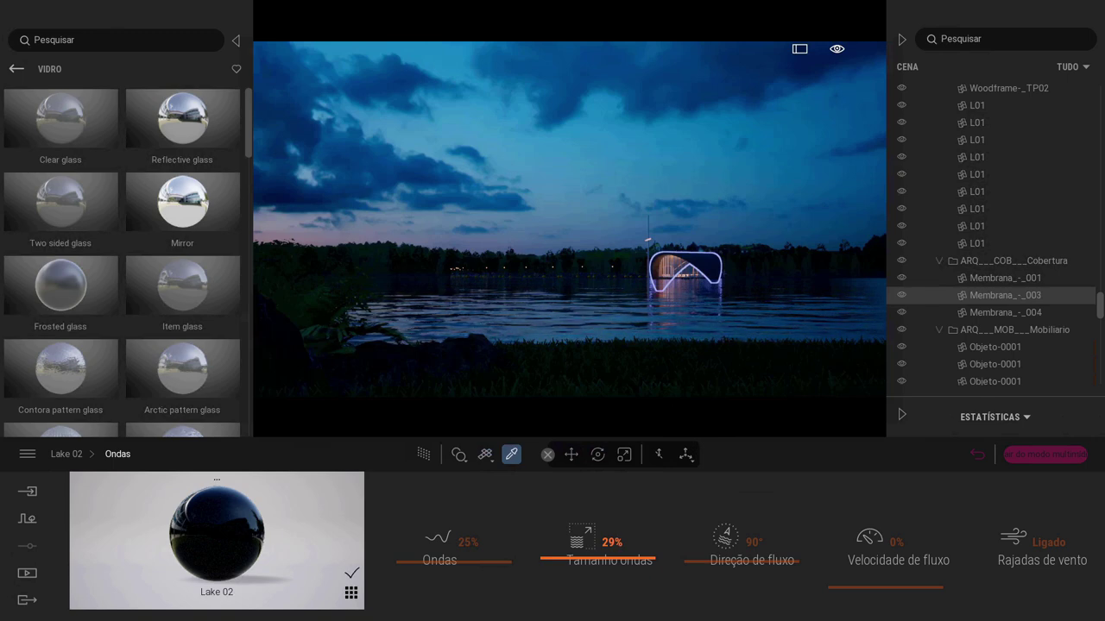
pyautogui.write('2')
pyautogui.press('Return')
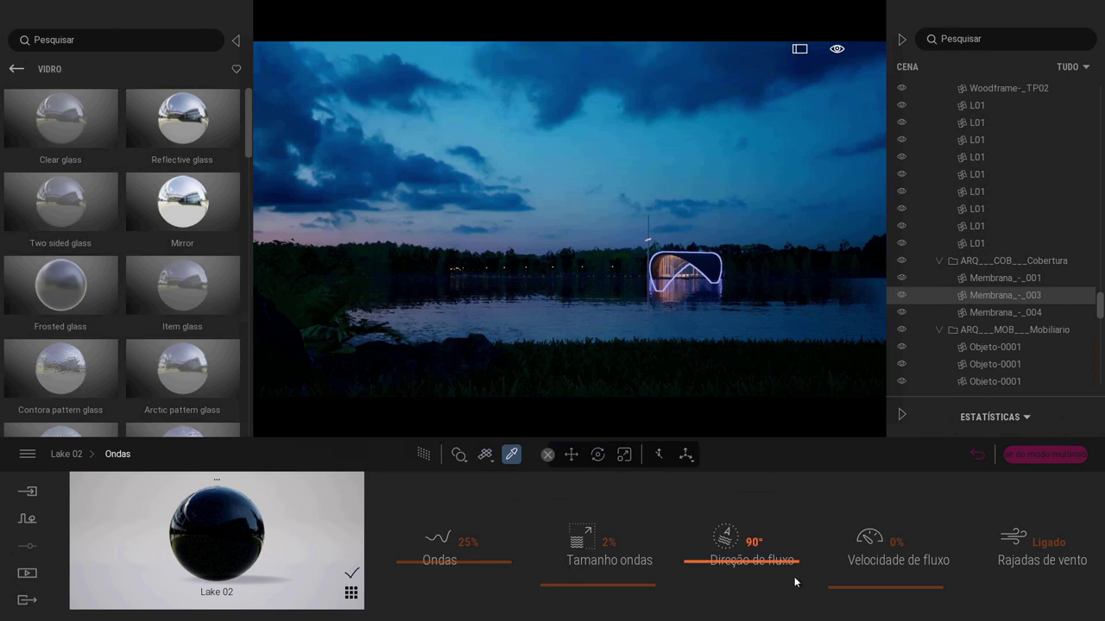
# Step: Turn on the Path Tracer and set the CAPELA 01 image's lighting exposure to 0.00
pyautogui.click(424, 457)
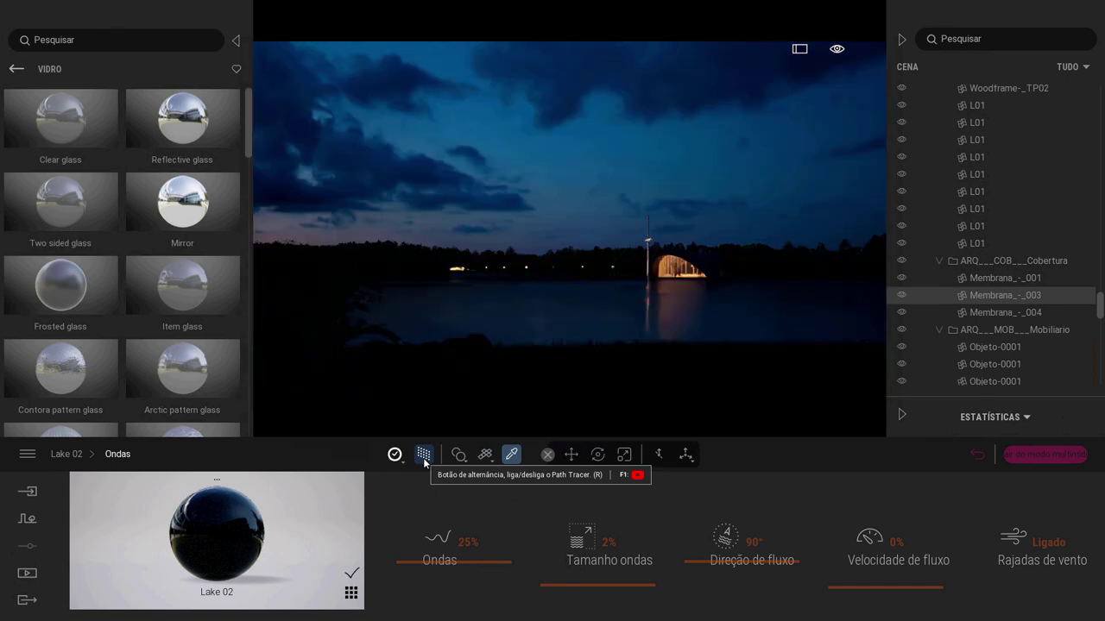
pyautogui.click(28, 575)
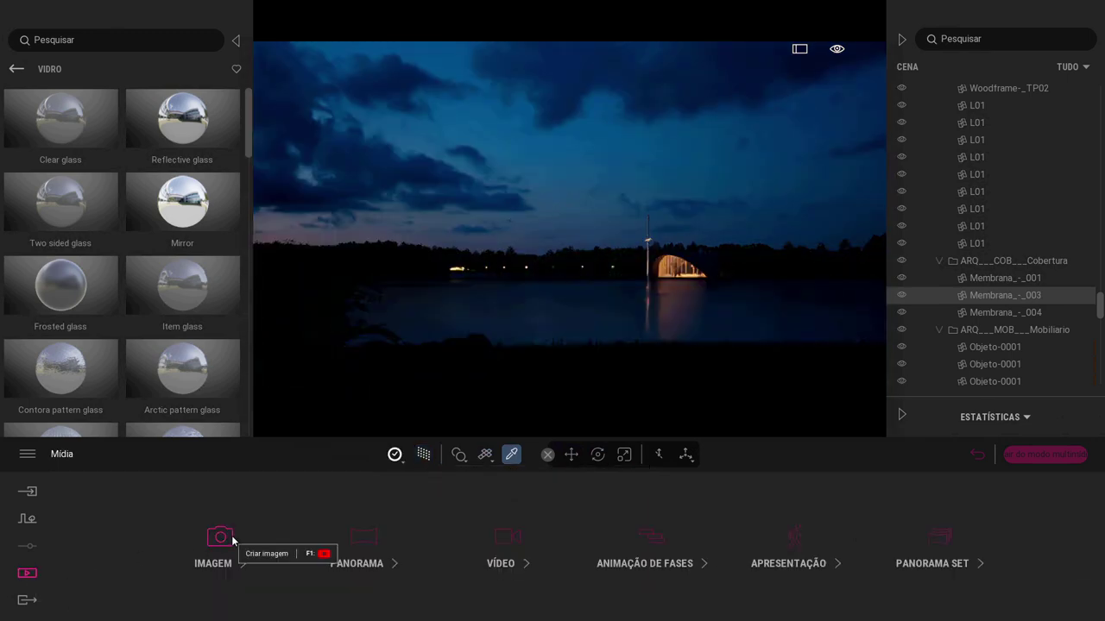
pyautogui.click(231, 538)
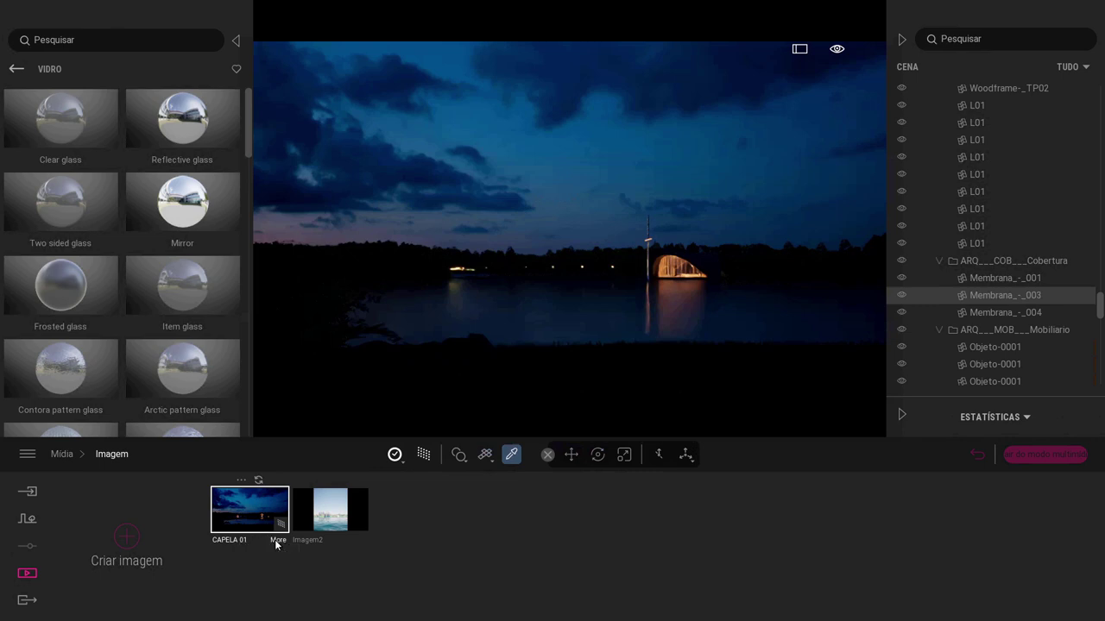
pyautogui.click(276, 544)
pyautogui.click(361, 558)
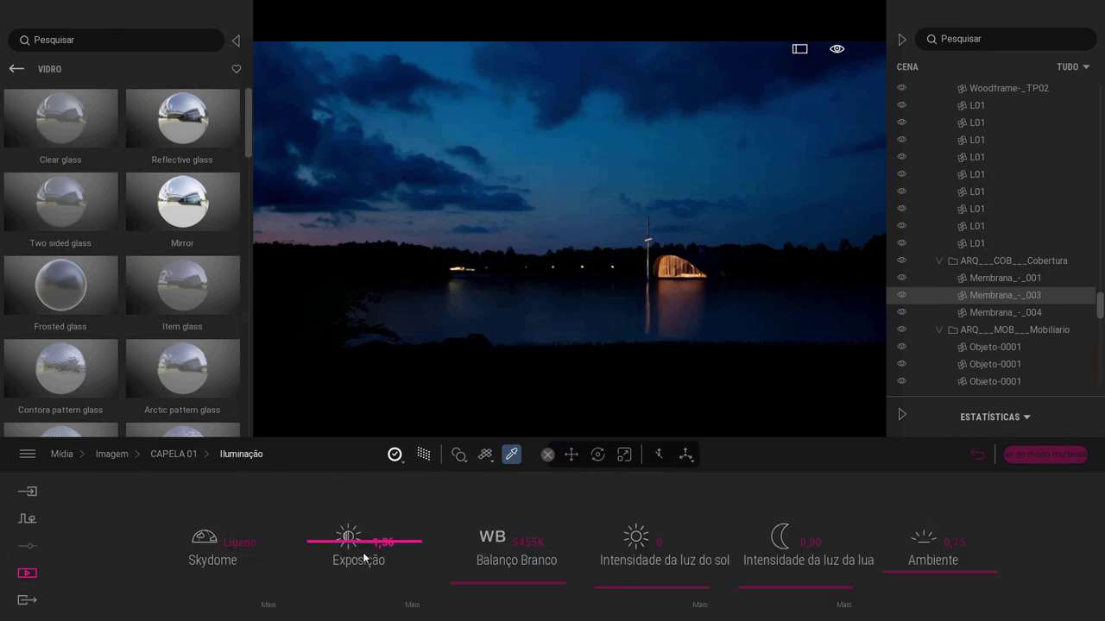
pyautogui.moveTo(349, 543); pyautogui.dragTo(370, 476)
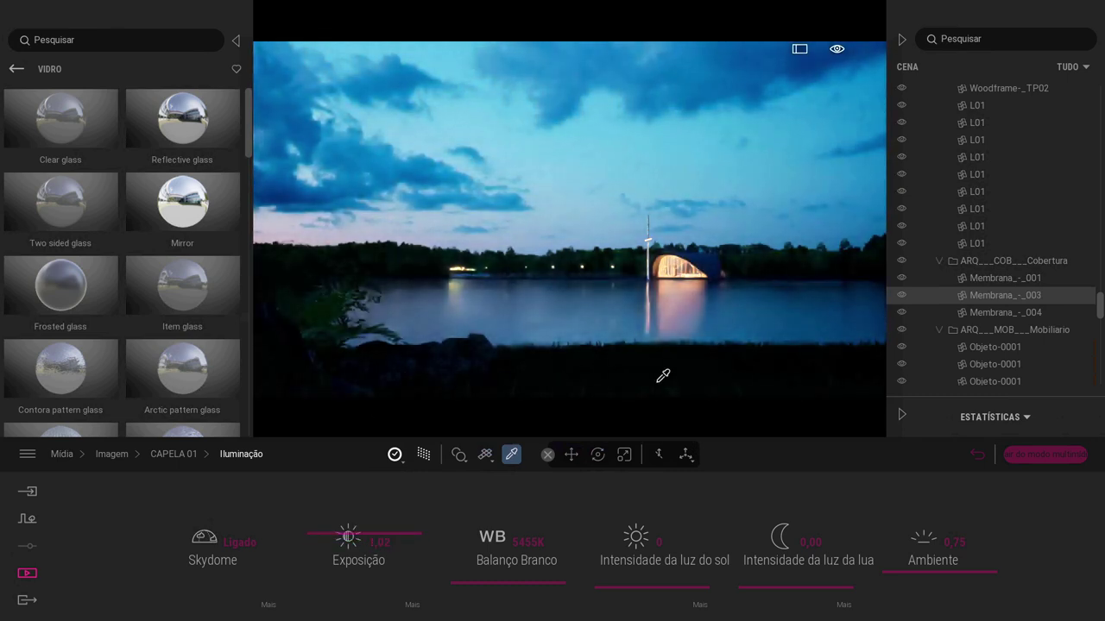
pyautogui.moveTo(316, 540); pyautogui.dragTo(321, 537)
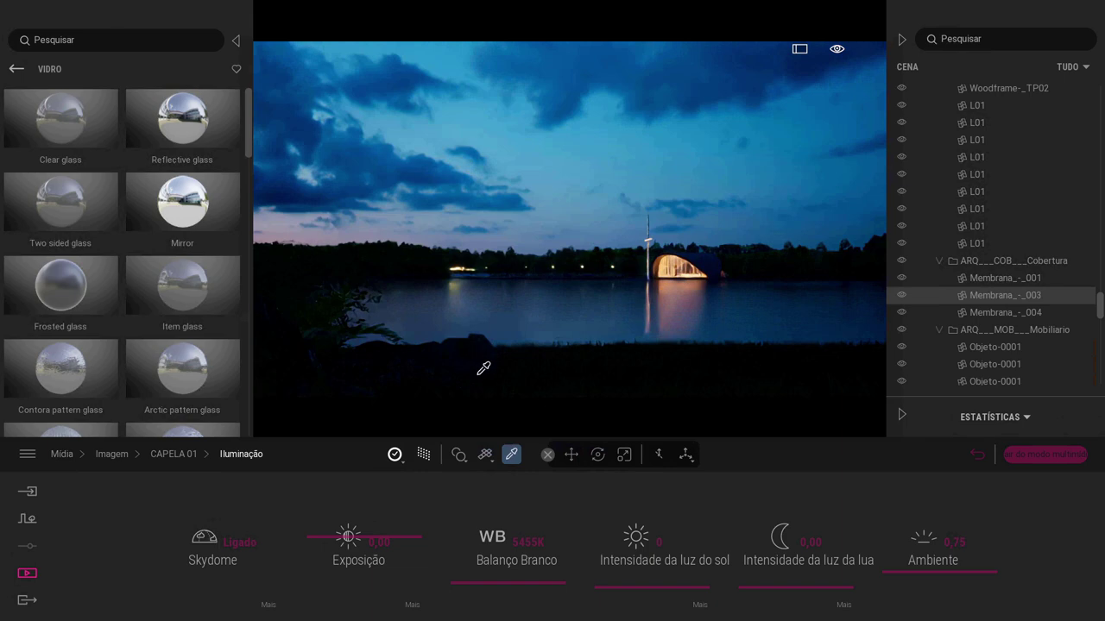
# Step: Adjust CAPELA 01's lighting to ambient 2.27, exposure -1.19 and white balance 5800K
pyautogui.moveTo(905, 576); pyautogui.dragTo(734, 559)
pyautogui.moveTo(376, 556); pyautogui.dragTo(376, 561)
pyautogui.moveTo(485, 584)
pyautogui.mouseDown()
pyautogui.moveTo(486, 565)
pyautogui.moveTo(498, 592)
pyautogui.mouseUp()
pyautogui.click(534, 545)
pyautogui.write('5800')
pyautogui.press('Return')
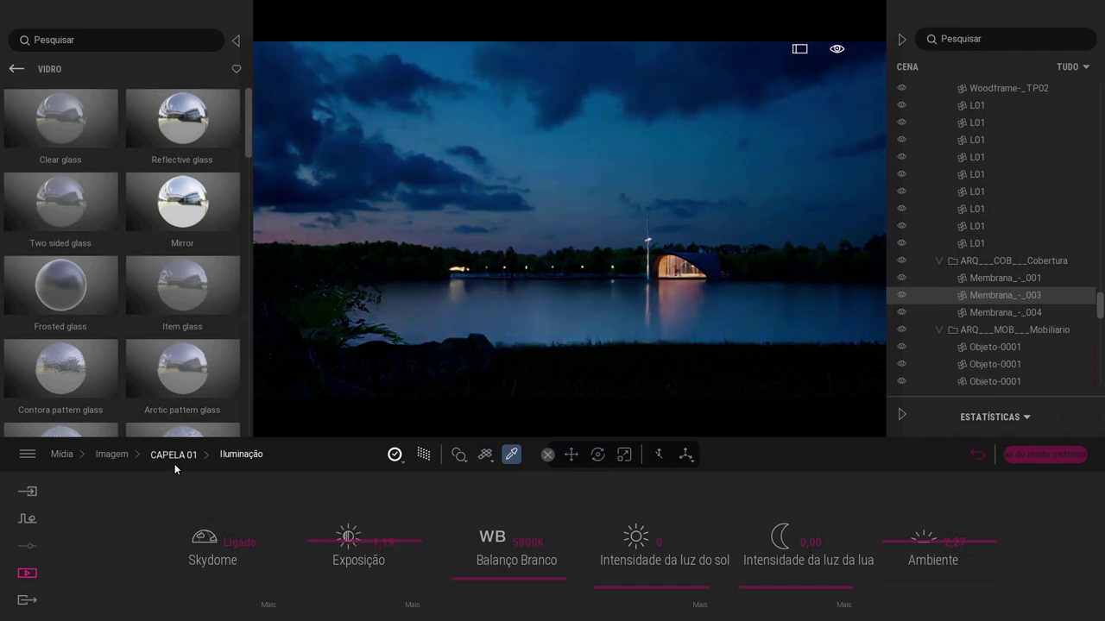
# Step: Enable depth of field on the CAPELA 01 camera, focus it on the far lake shore and set the aperture to 4.0
pyautogui.click(176, 458)
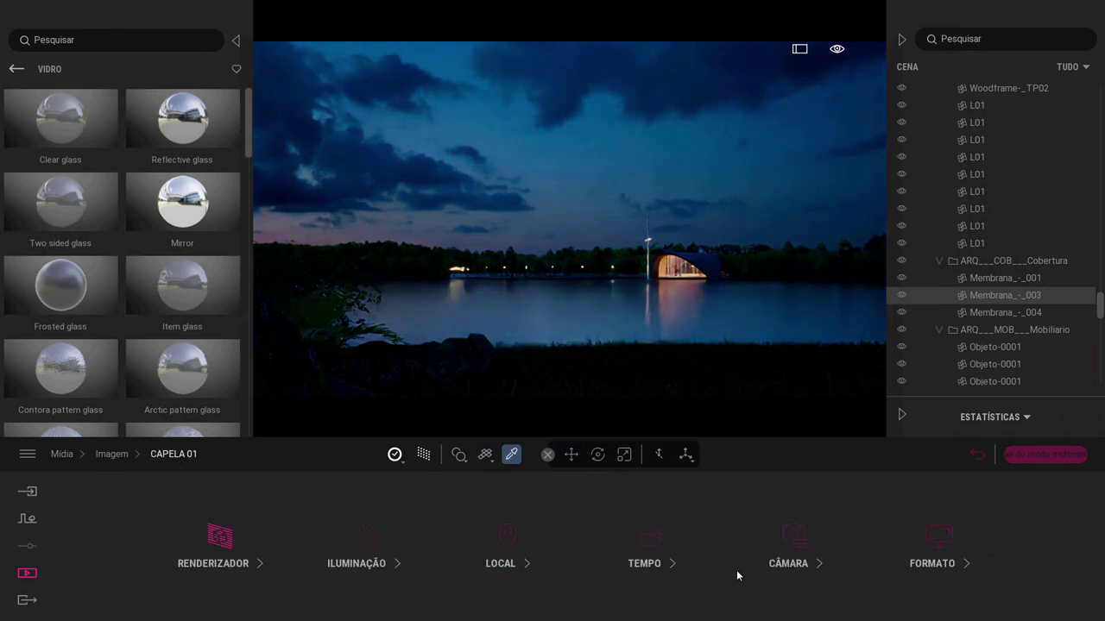
pyautogui.click(795, 538)
pyautogui.click(279, 542)
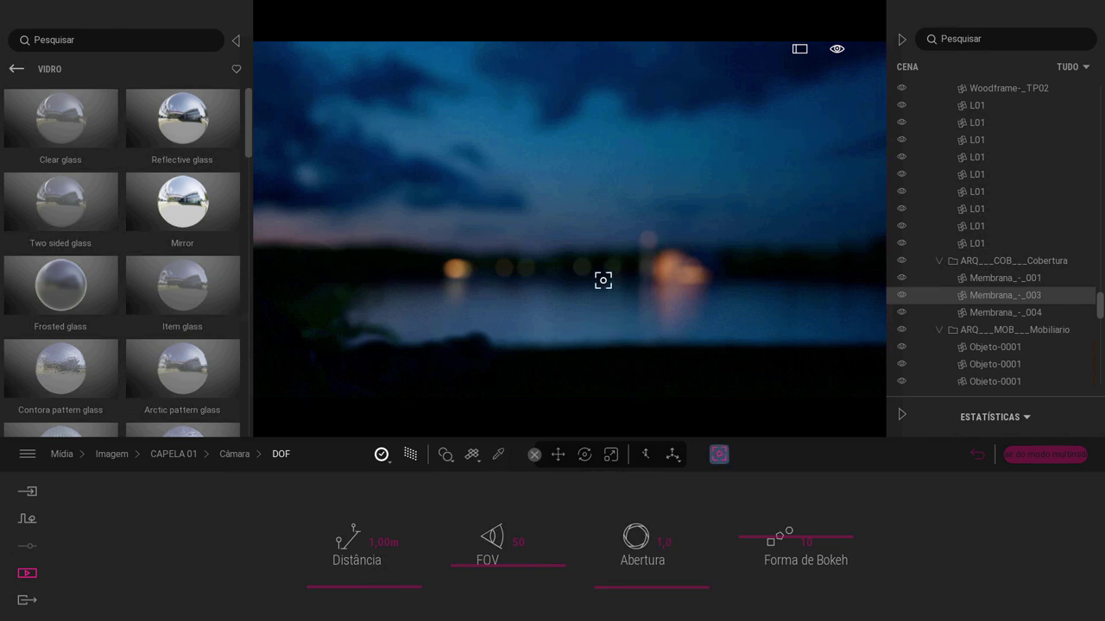
pyautogui.click(602, 280)
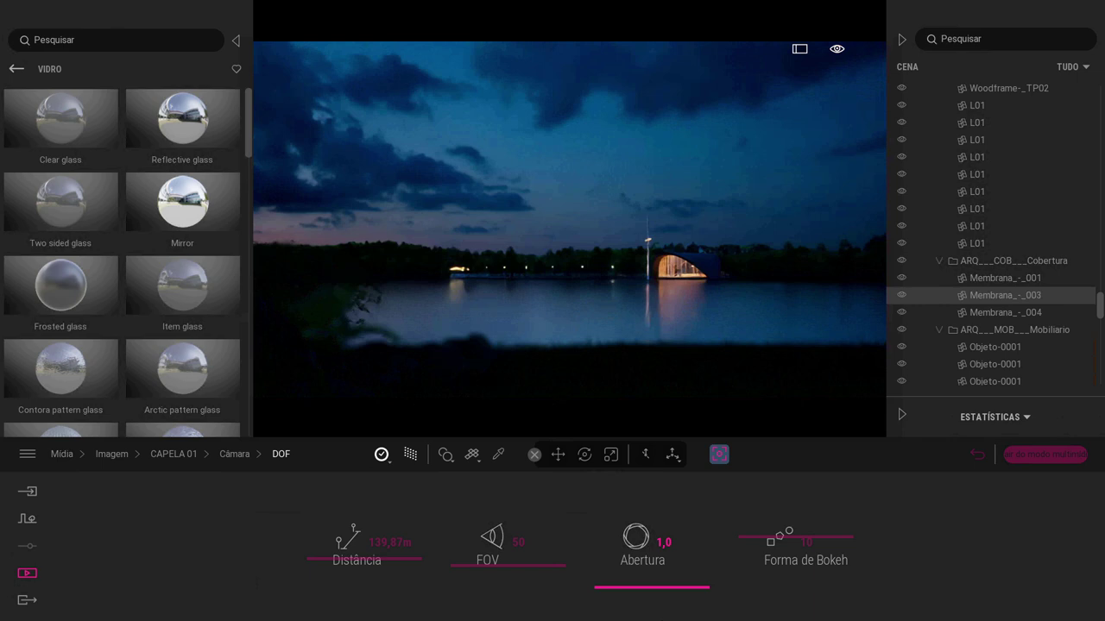
pyautogui.click(664, 543)
pyautogui.write('4')
pyautogui.press('Return')
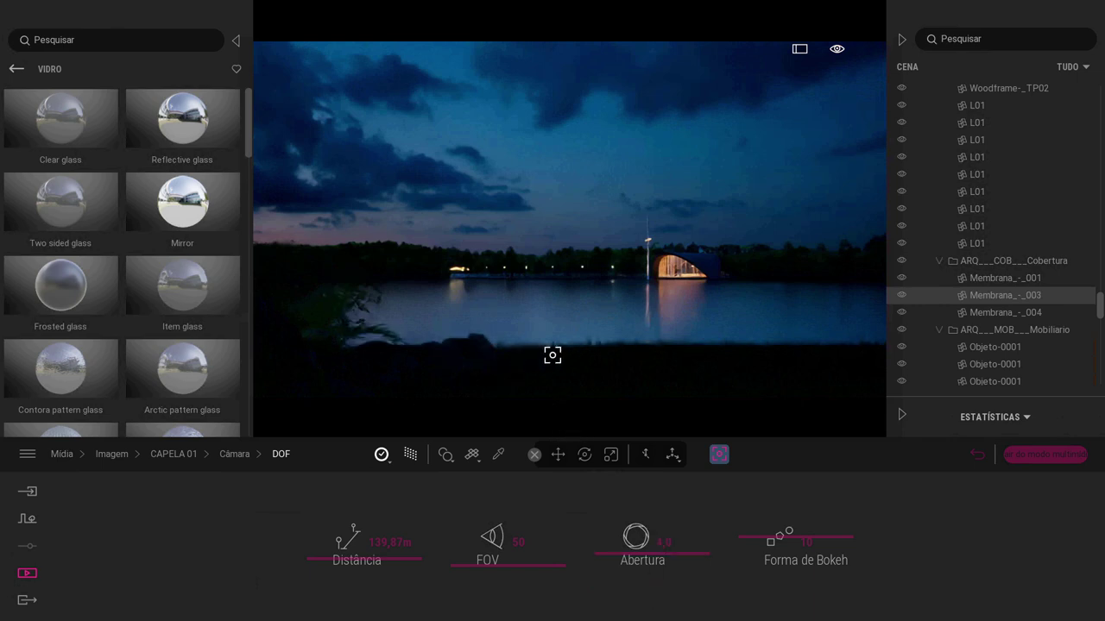
# Step: Set the CAPELA 01 camera's vignetting to 74%
pyautogui.click(184, 454)
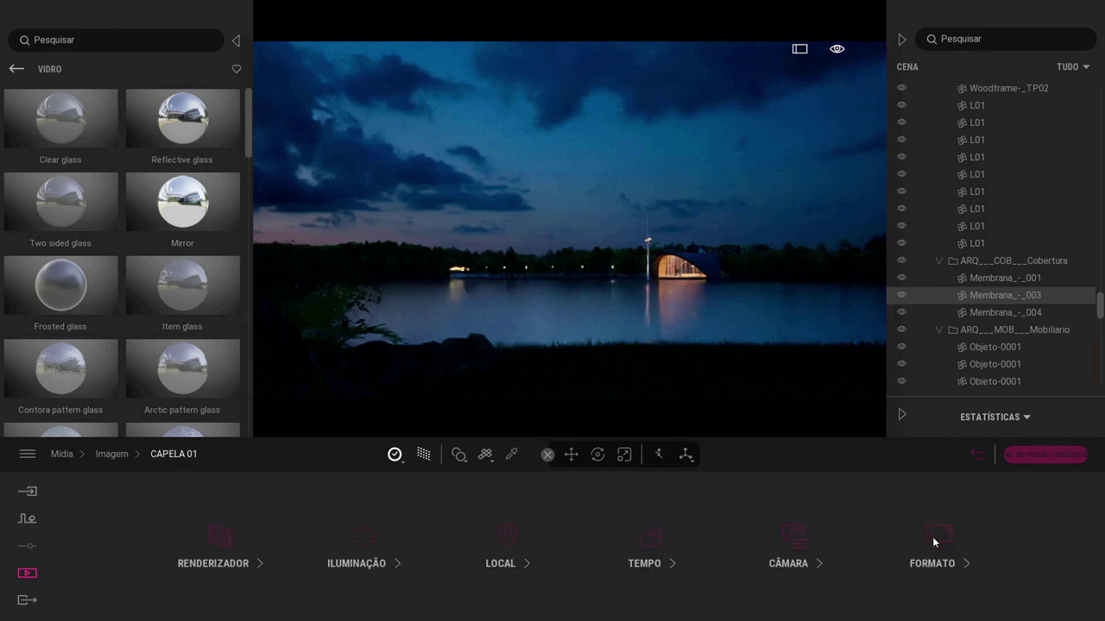
pyautogui.click(796, 540)
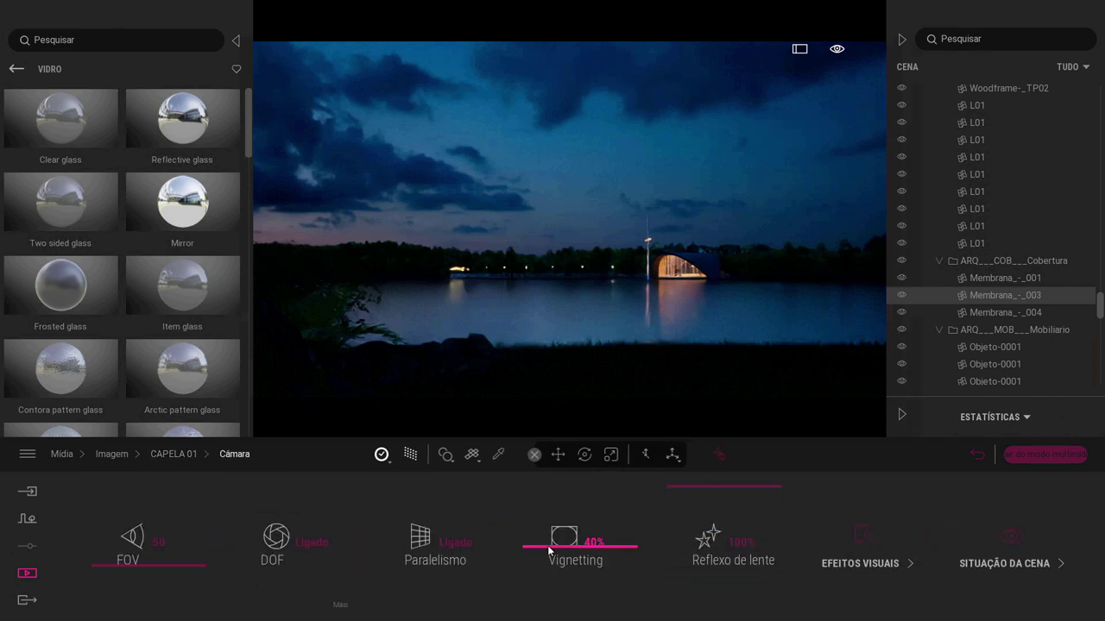
pyautogui.moveTo(549, 553); pyautogui.dragTo(552, 510)
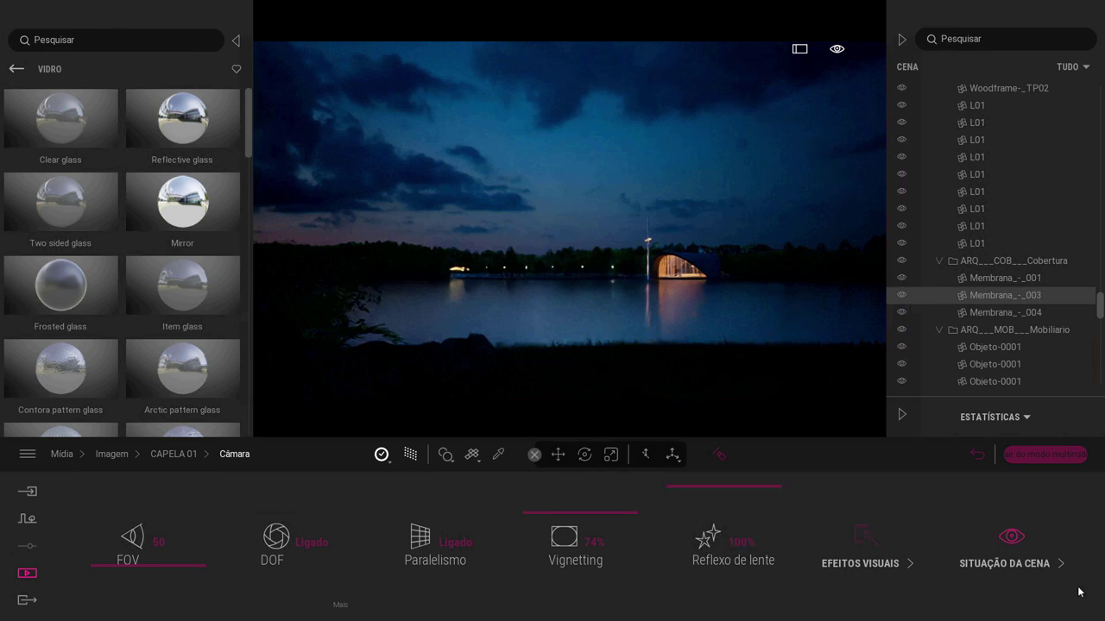
# Step: Apply the ISM color grading to the camera's visual effects with 59% contrast and 39% saturation
pyautogui.click(863, 538)
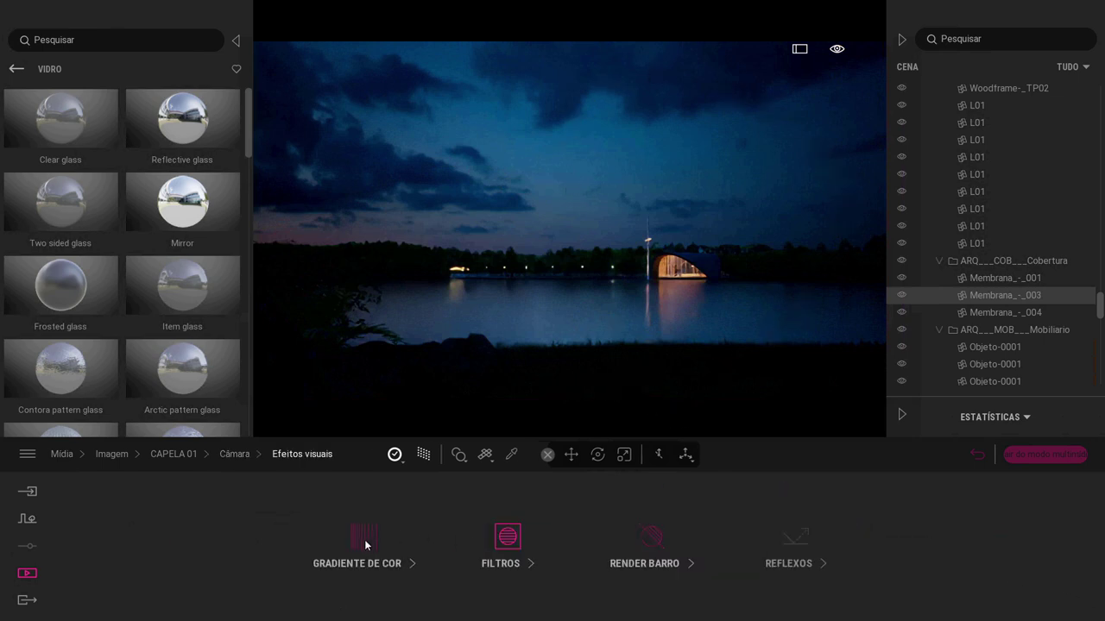
pyautogui.click(365, 538)
pyautogui.click(427, 535)
pyautogui.click(563, 457)
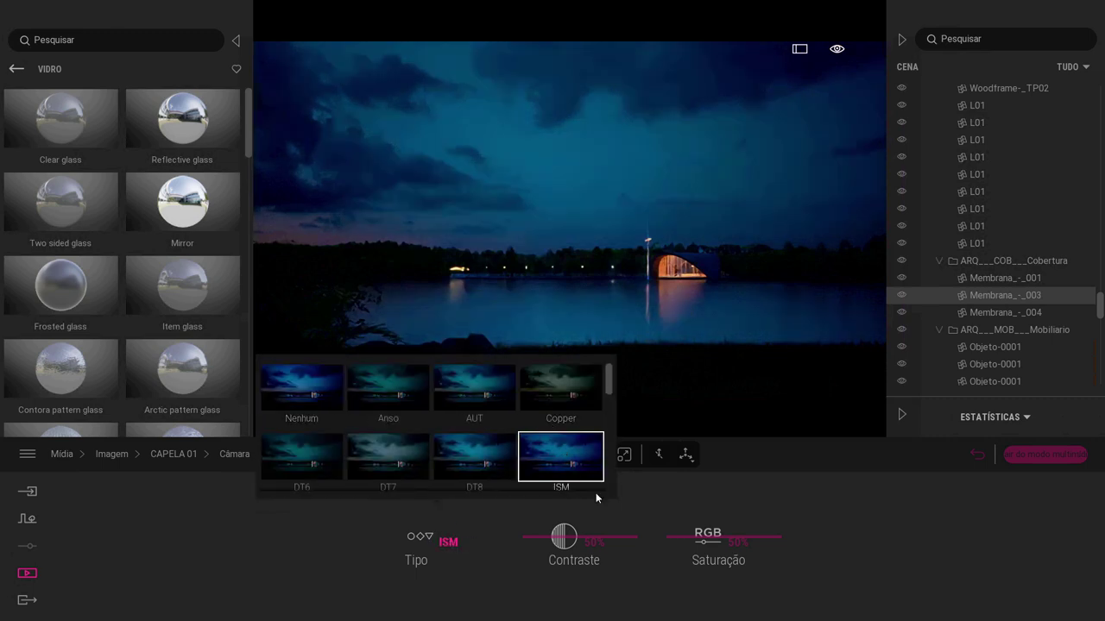
pyautogui.moveTo(561, 539); pyautogui.dragTo(563, 527)
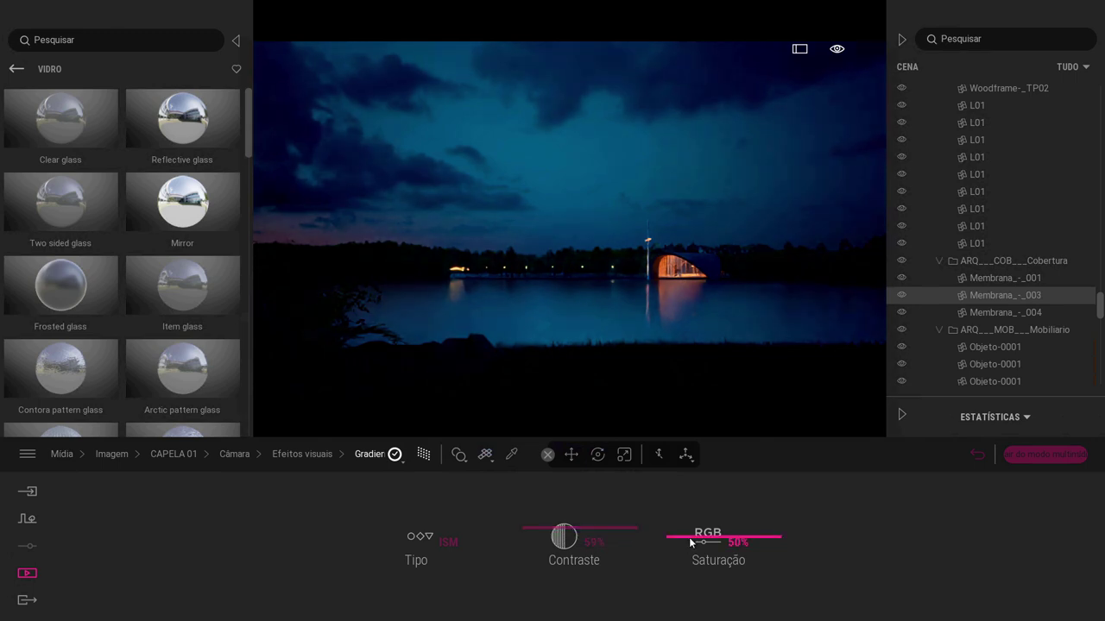
pyautogui.moveTo(692, 539); pyautogui.dragTo(703, 549)
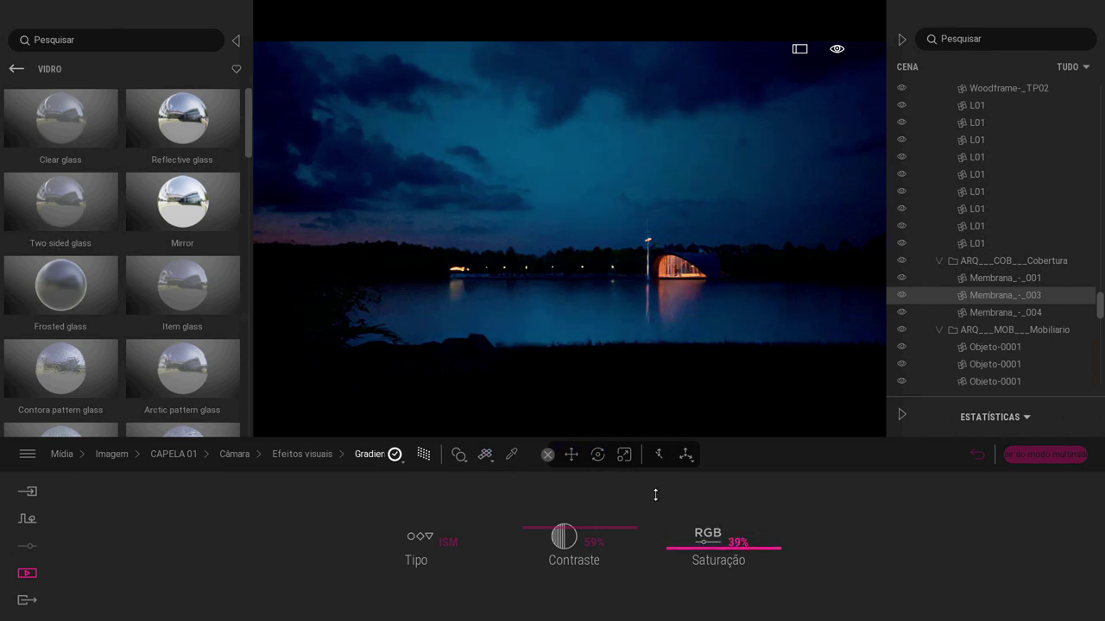
# Step: Raise the CAPELA 01 image's lighting exposure to 0.51
pyautogui.click(234, 454)
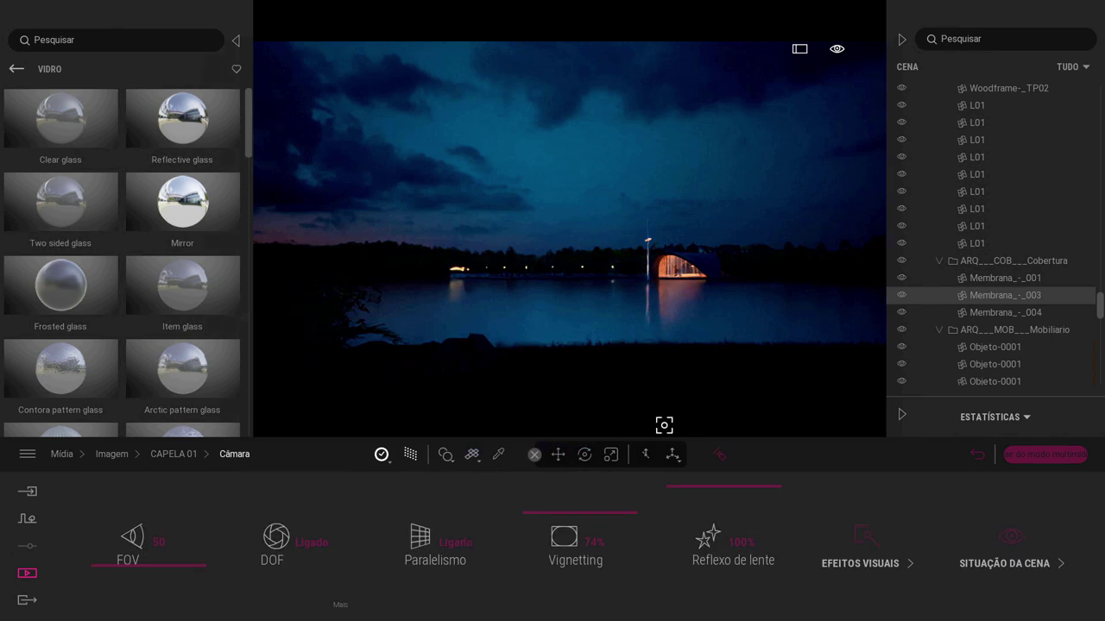
pyautogui.press('Escape')
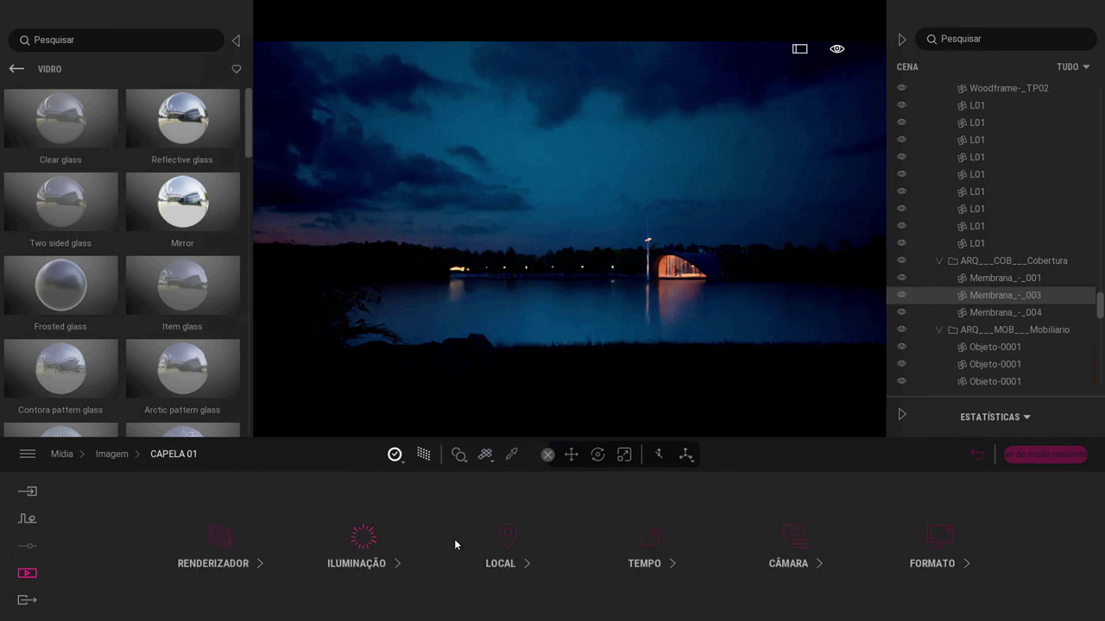
pyautogui.click(362, 543)
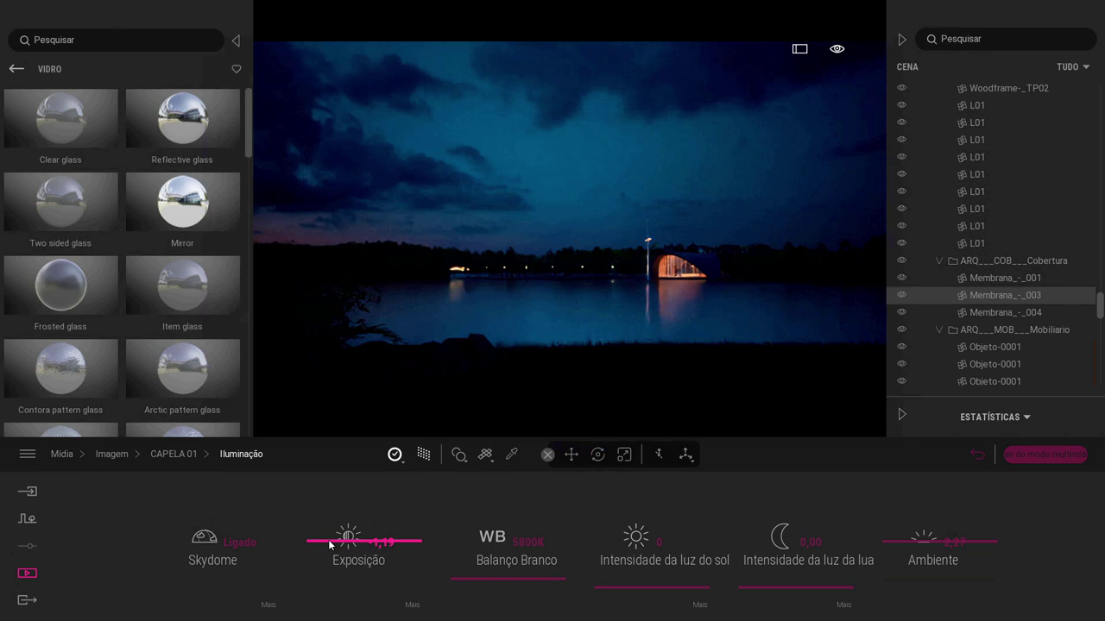
pyautogui.moveTo(334, 542); pyautogui.dragTo(337, 534)
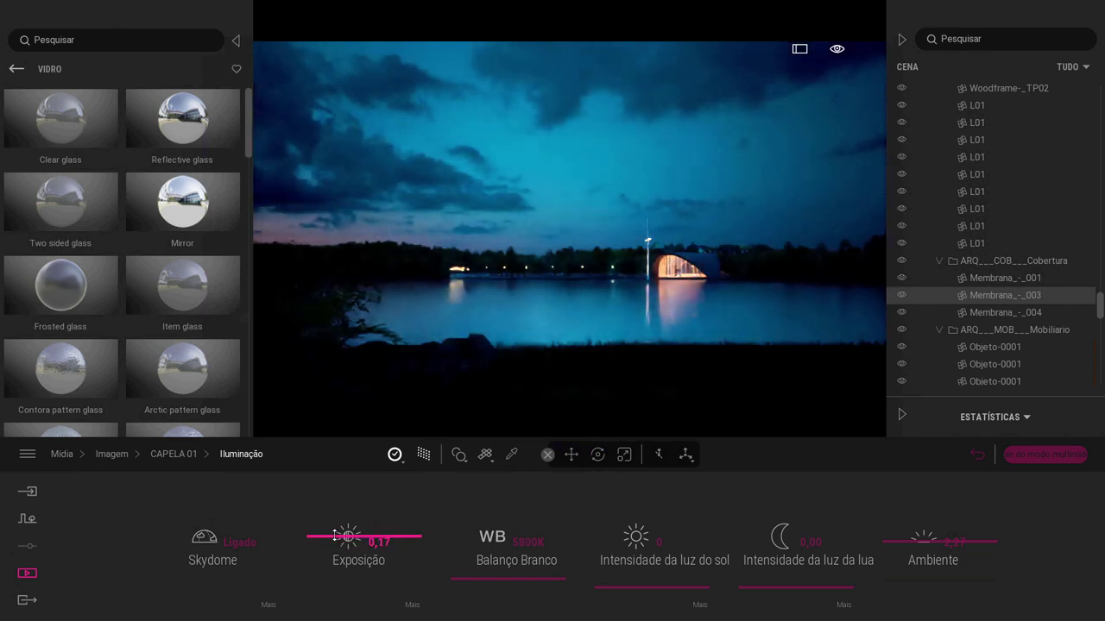
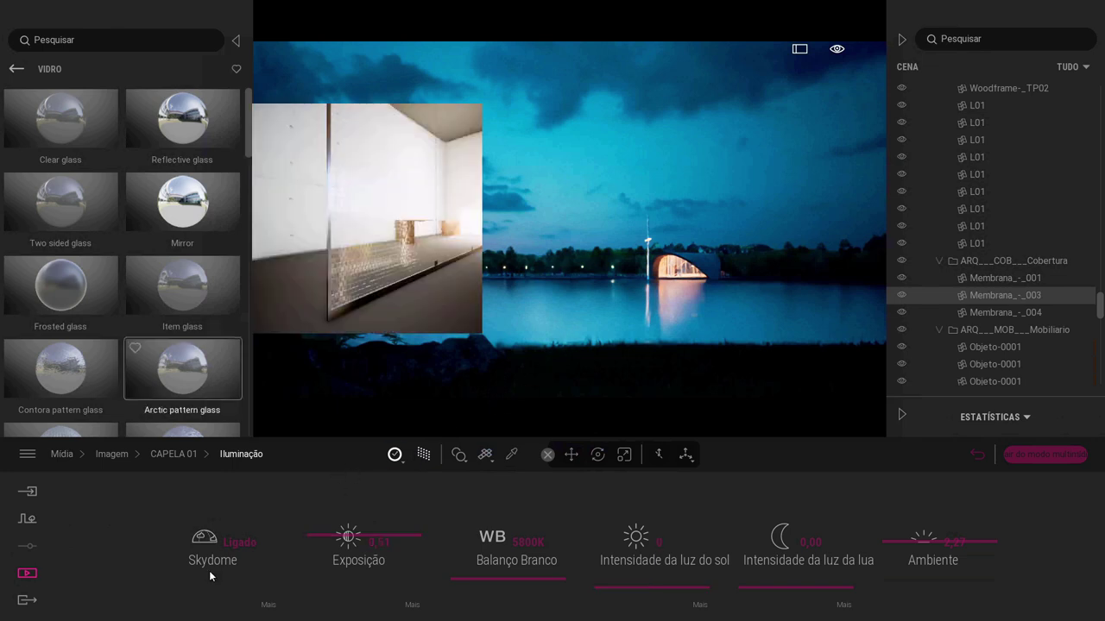
# Step: Set the Path Tracer quality preset of CAPELA 01's renderer to Alto (High)
pyautogui.click(177, 454)
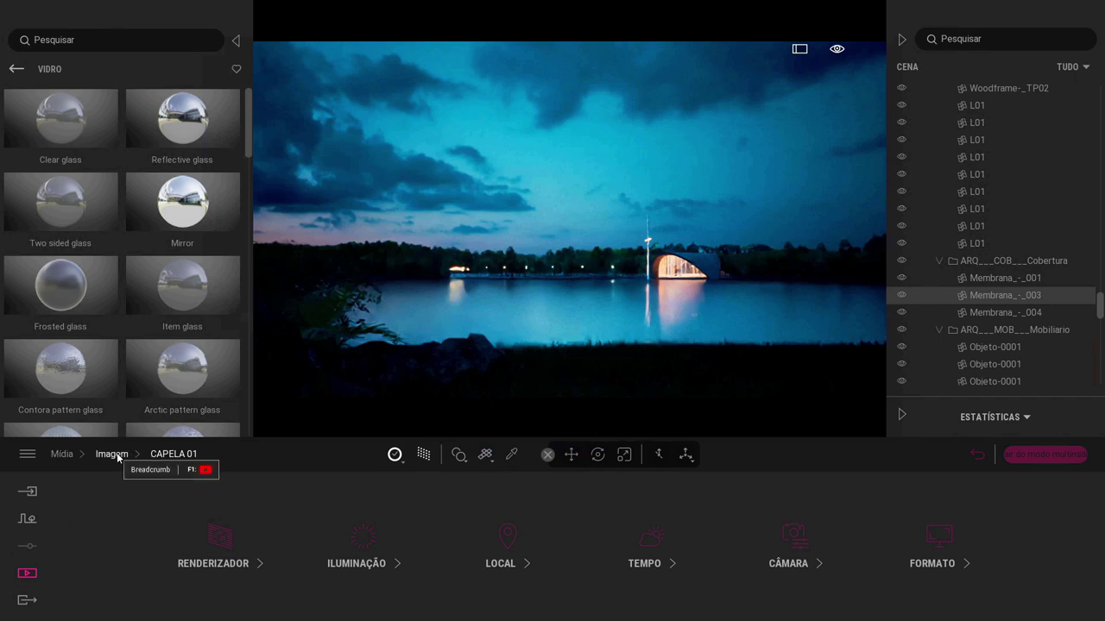
pyautogui.click(231, 565)
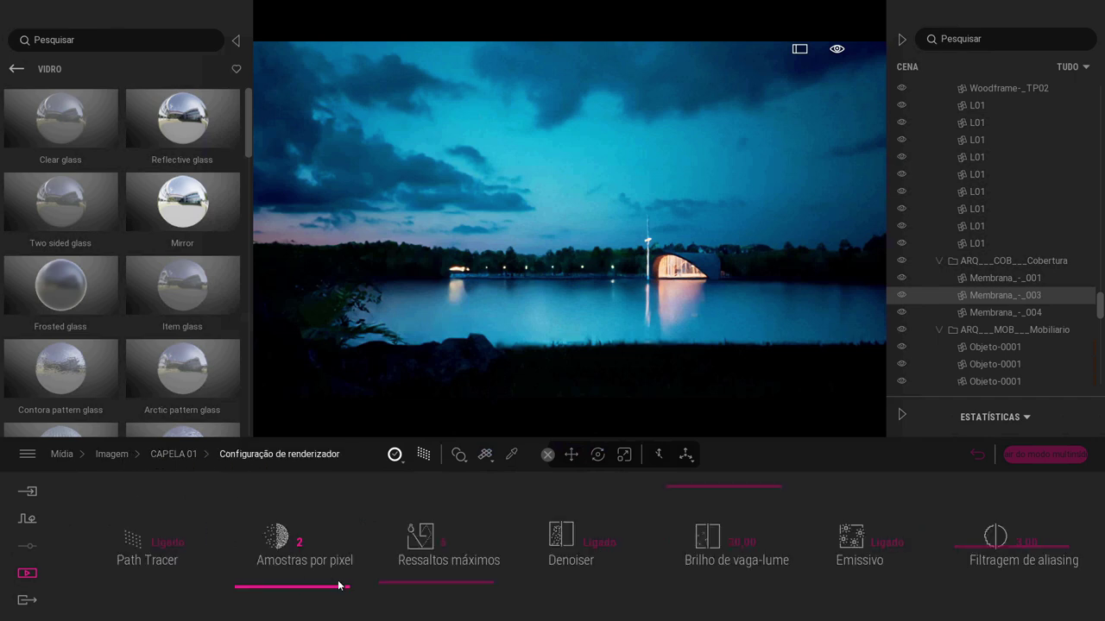
pyautogui.click(402, 460)
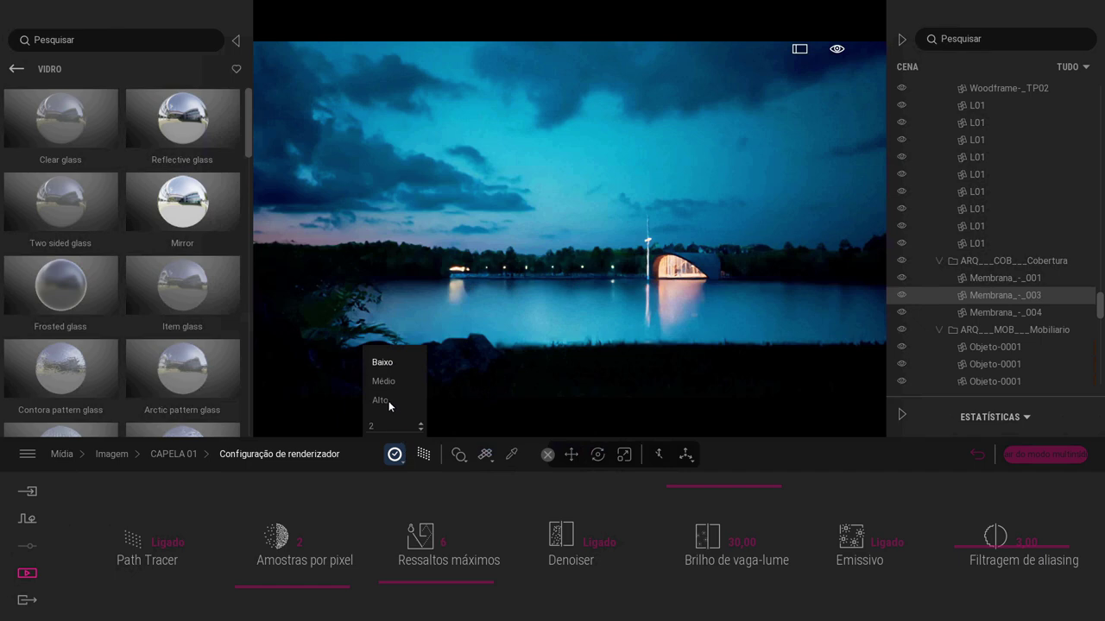
pyautogui.click(382, 402)
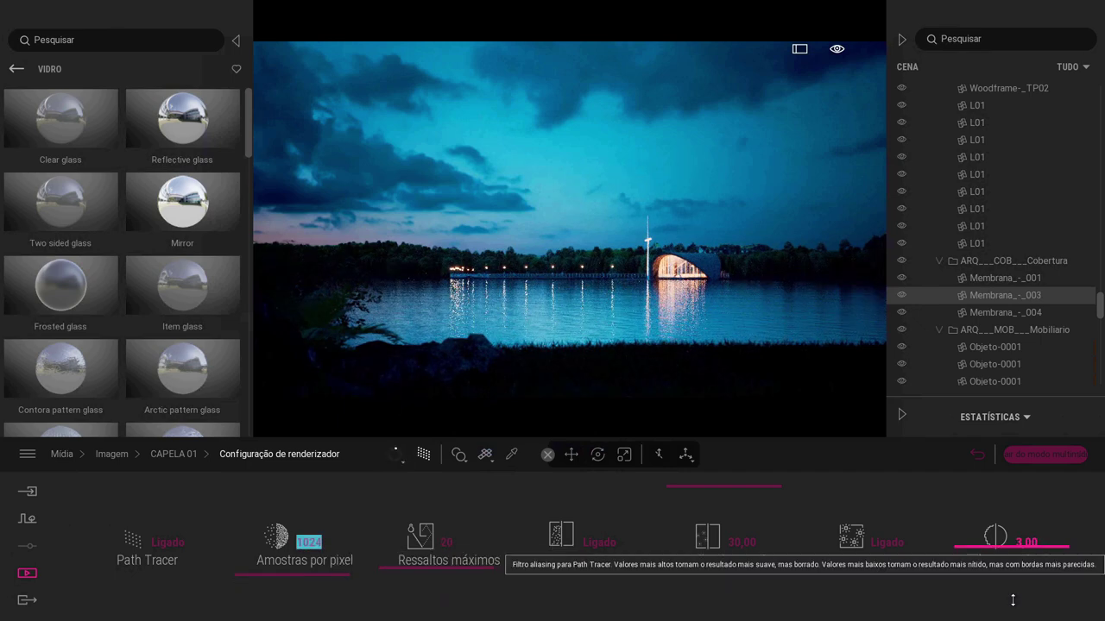
# Step: Export the CAPELA 01 image to the Área de Trabalho folder and check its render time in the statistics
pyautogui.click(27, 600)
pyautogui.click(138, 543)
pyautogui.click(163, 173)
pyautogui.click(787, 121)
pyautogui.click(1011, 537)
pyautogui.click(68, 93)
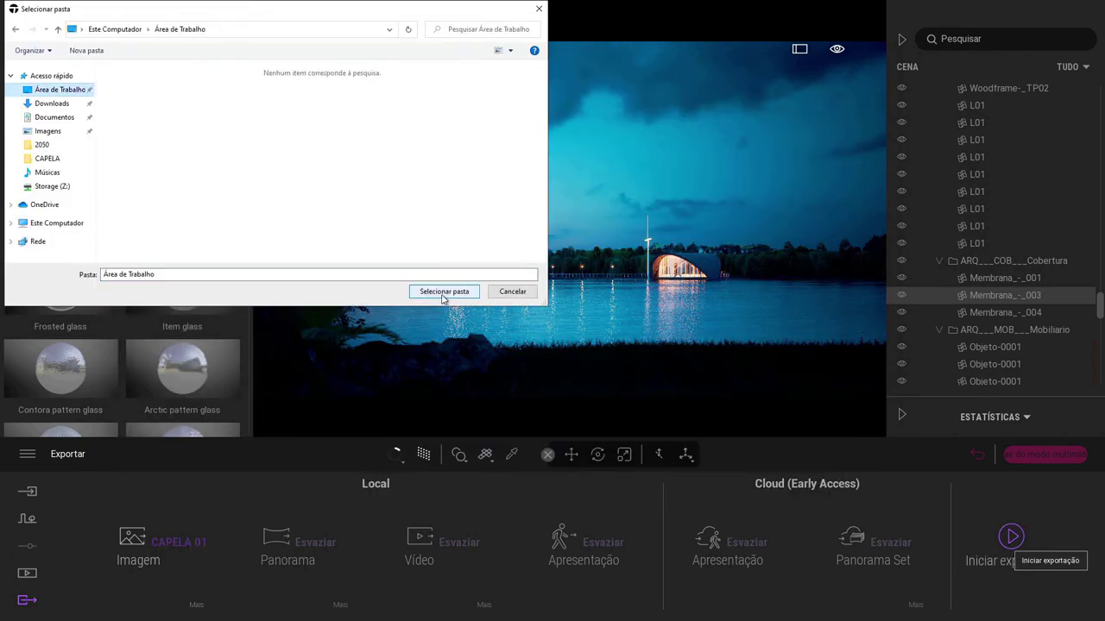
pyautogui.click(444, 291)
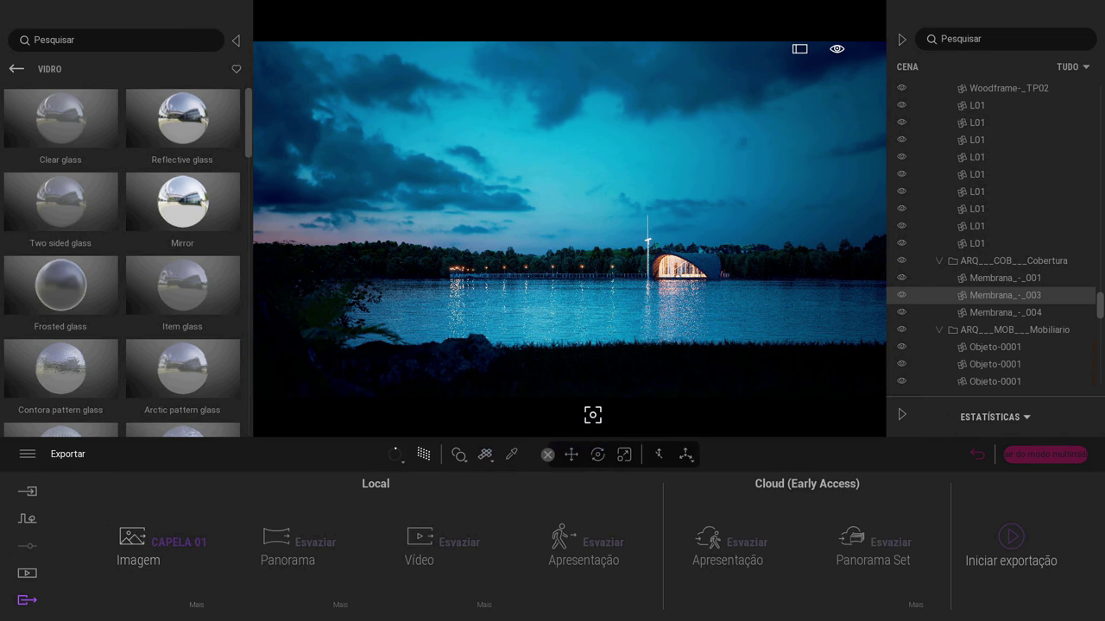
pyautogui.click(900, 414)
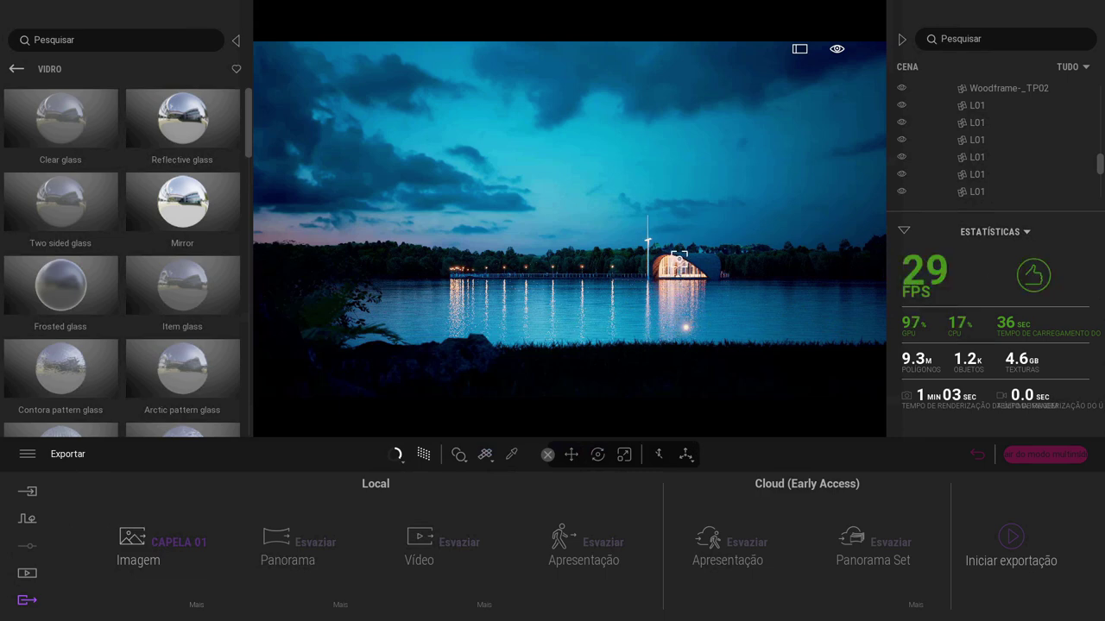
pyautogui.click(904, 229)
# Step: Set the omnidirectional light's intensity reflection (Reflexão) to 0,00 and turn the Path Tracer on for the view
pyautogui.click(970, 265)
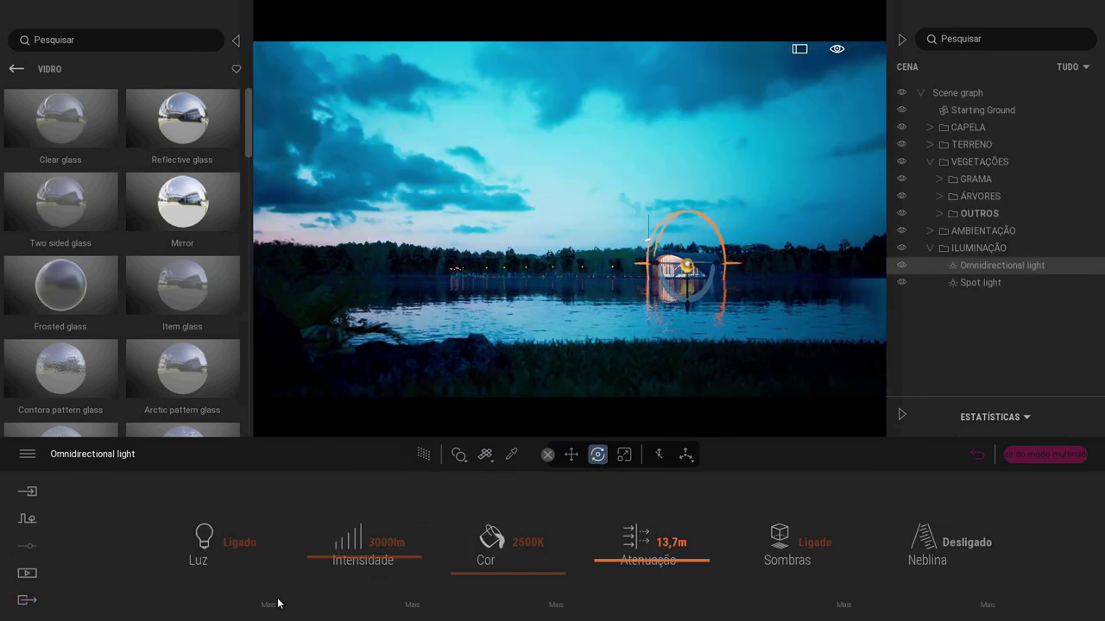
pyautogui.click(412, 606)
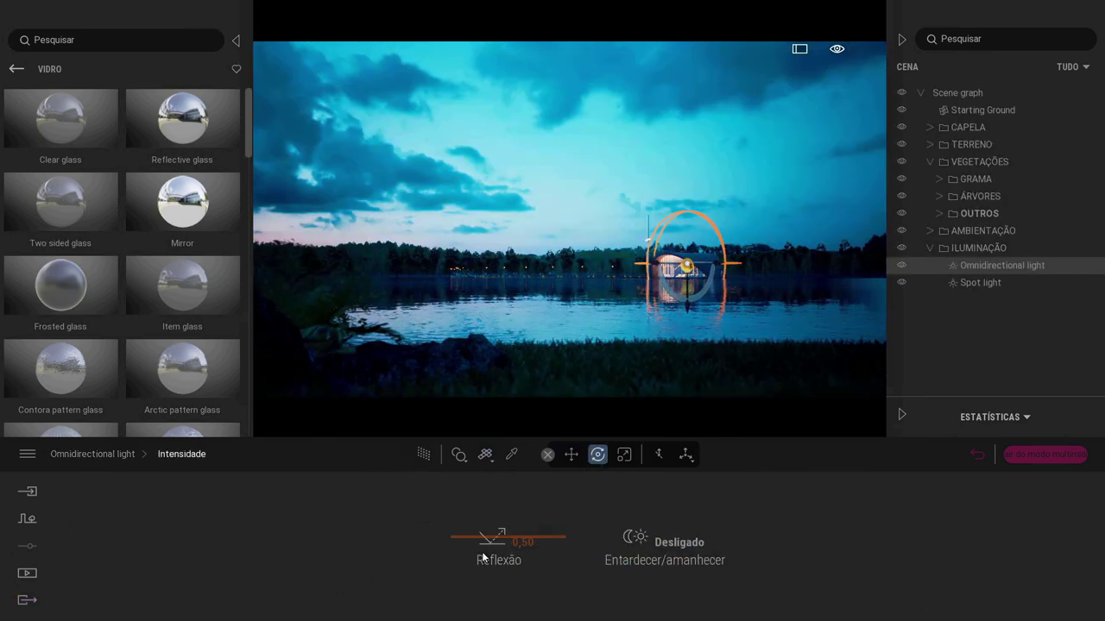
pyautogui.moveTo(477, 566); pyautogui.dragTo(483, 617)
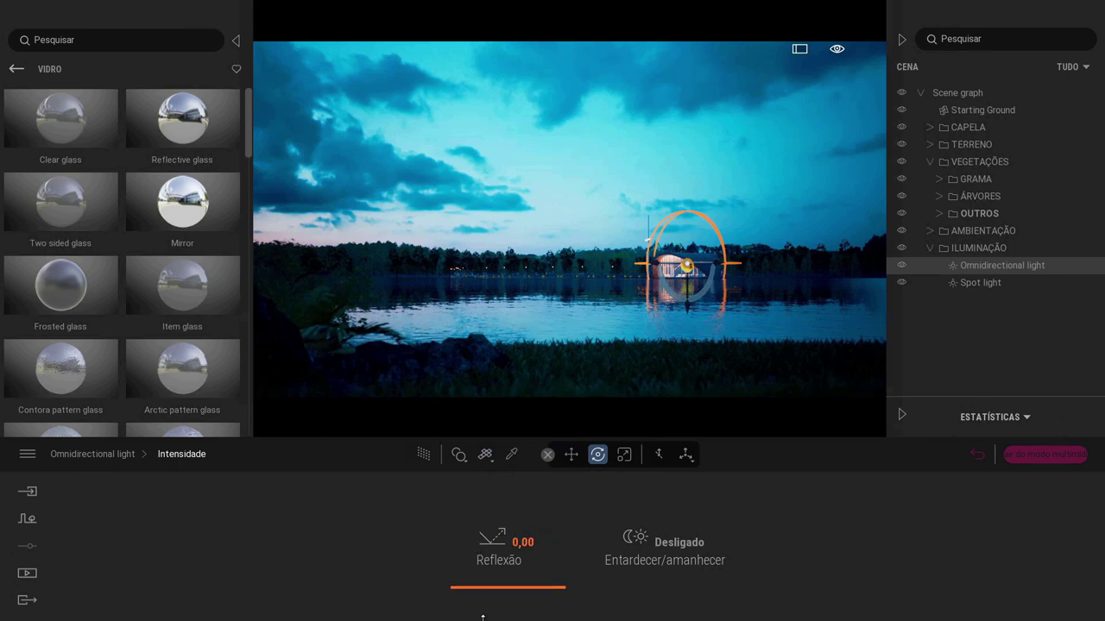
pyautogui.click(423, 455)
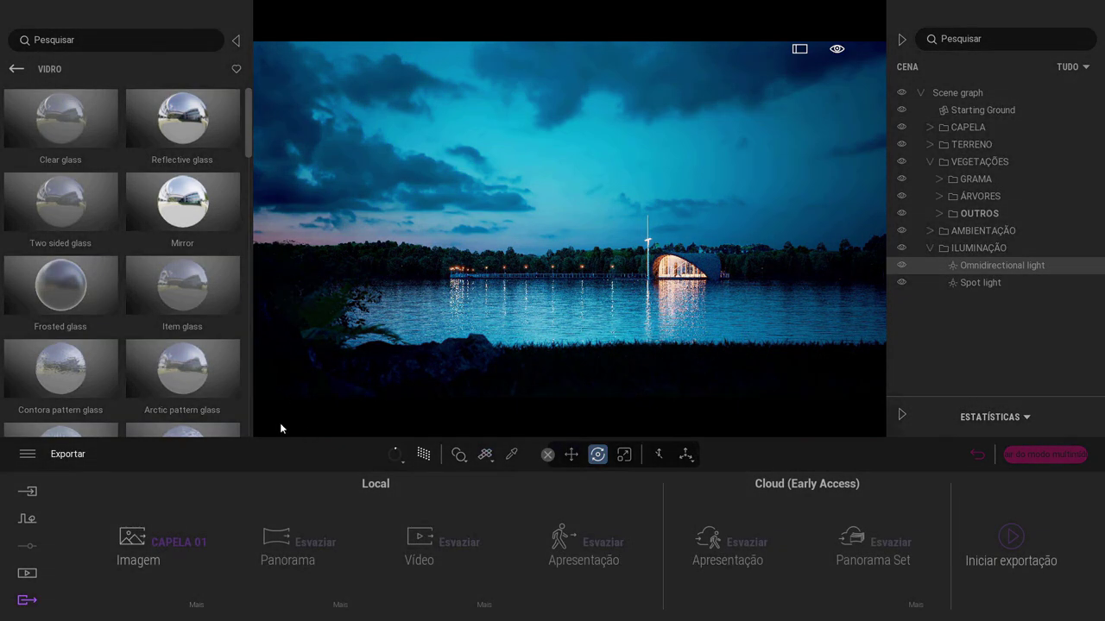
# Step: Create a video from the current chapel view, add a second keyframe with the Path Tracer off, and play it
pyautogui.click(30, 573)
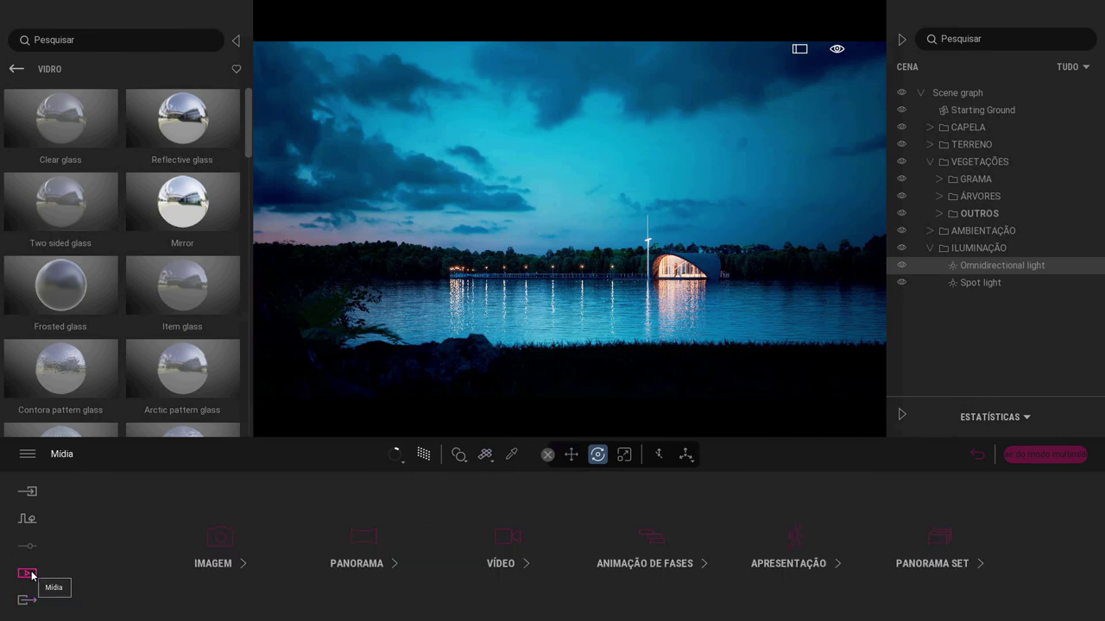
pyautogui.click(506, 537)
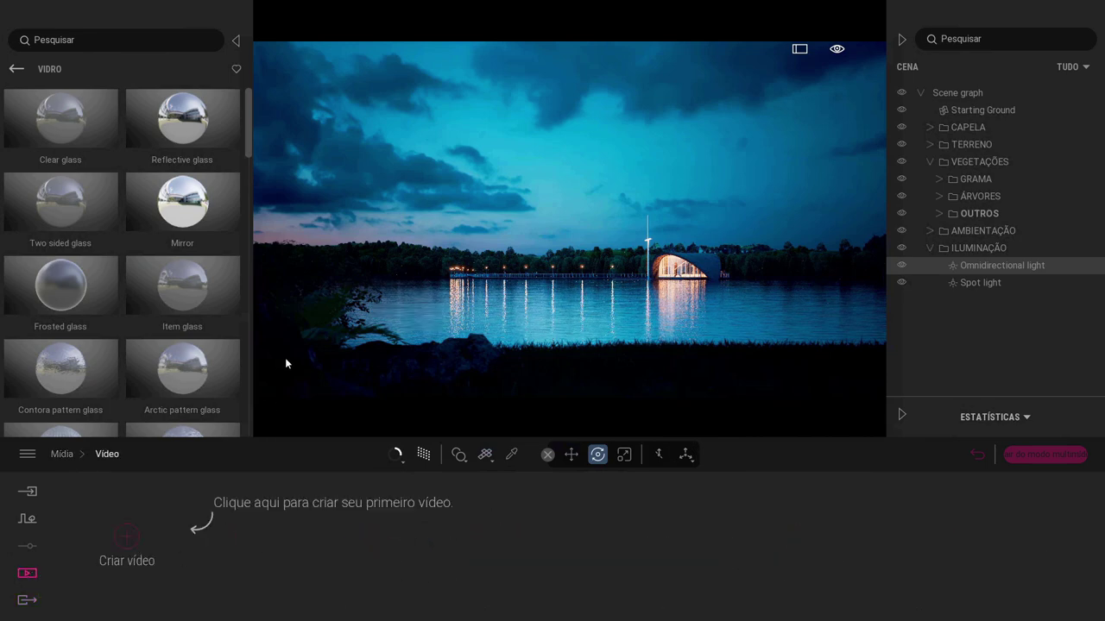
pyautogui.click(126, 542)
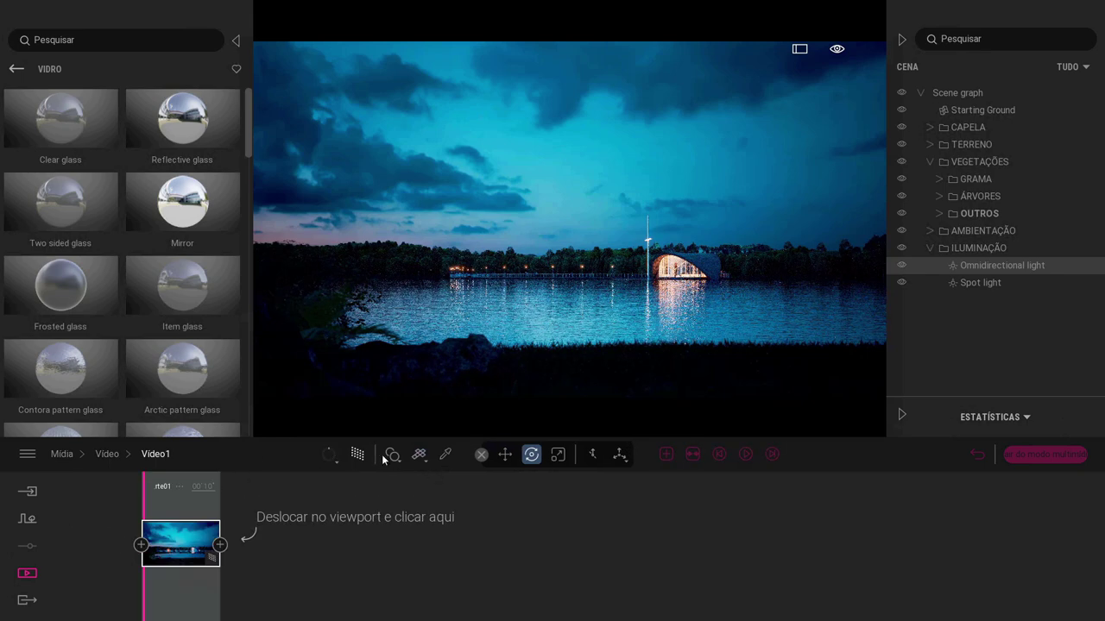
pyautogui.click(356, 457)
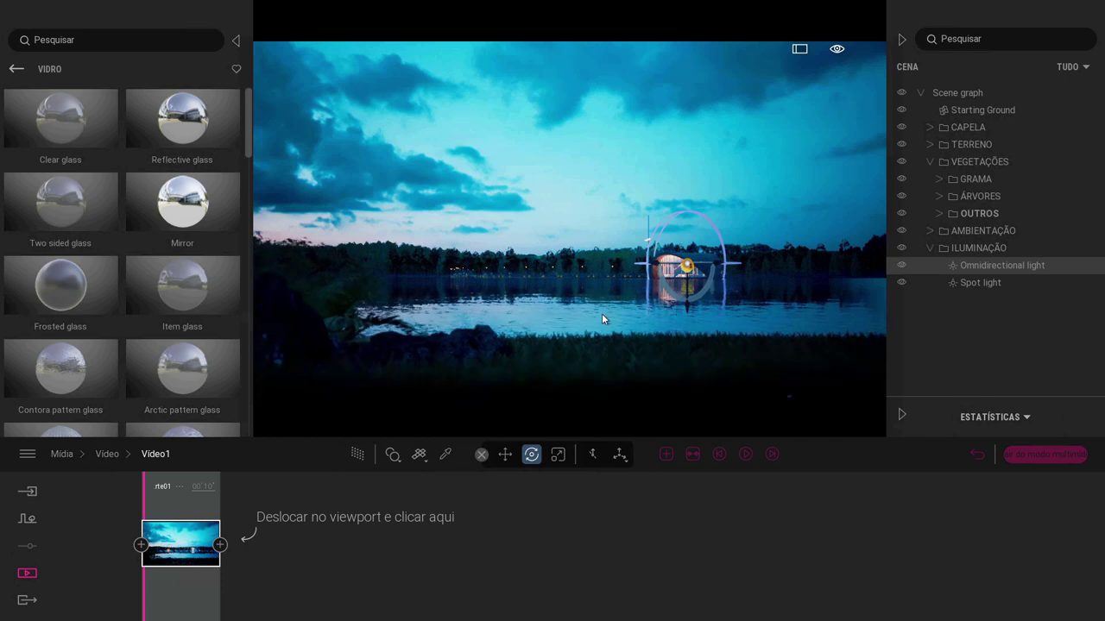
pyautogui.click(220, 545)
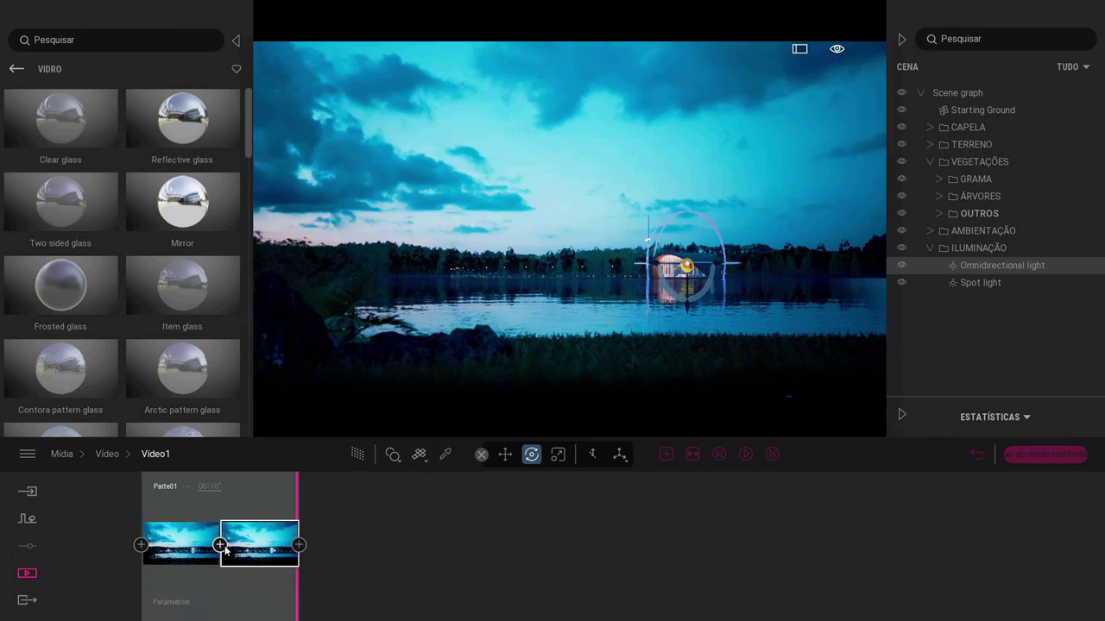
pyautogui.click(747, 454)
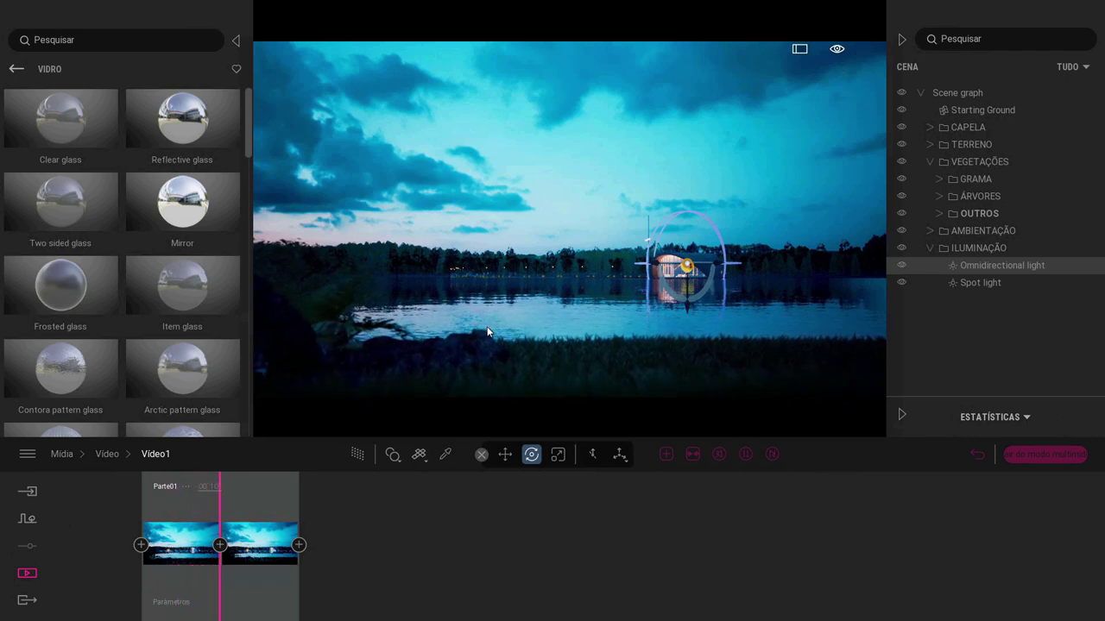
# Step: Set the skydome rotation of the video's second keyframe to 308° and return to the Vídeo1 timeline
pyautogui.moveTo(272, 565)
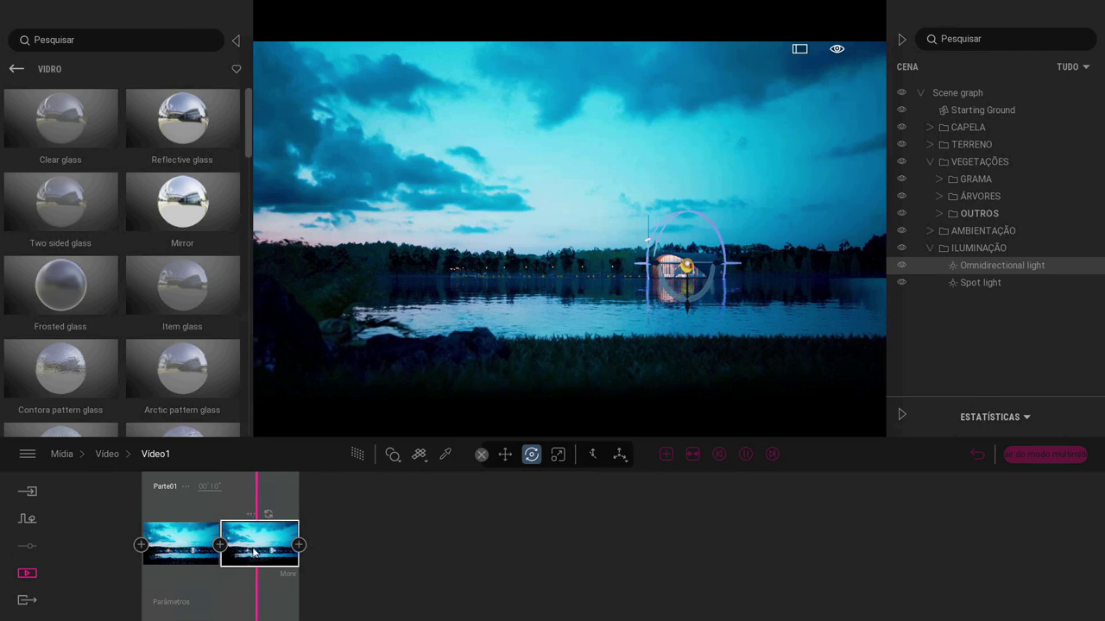
pyautogui.click(289, 576)
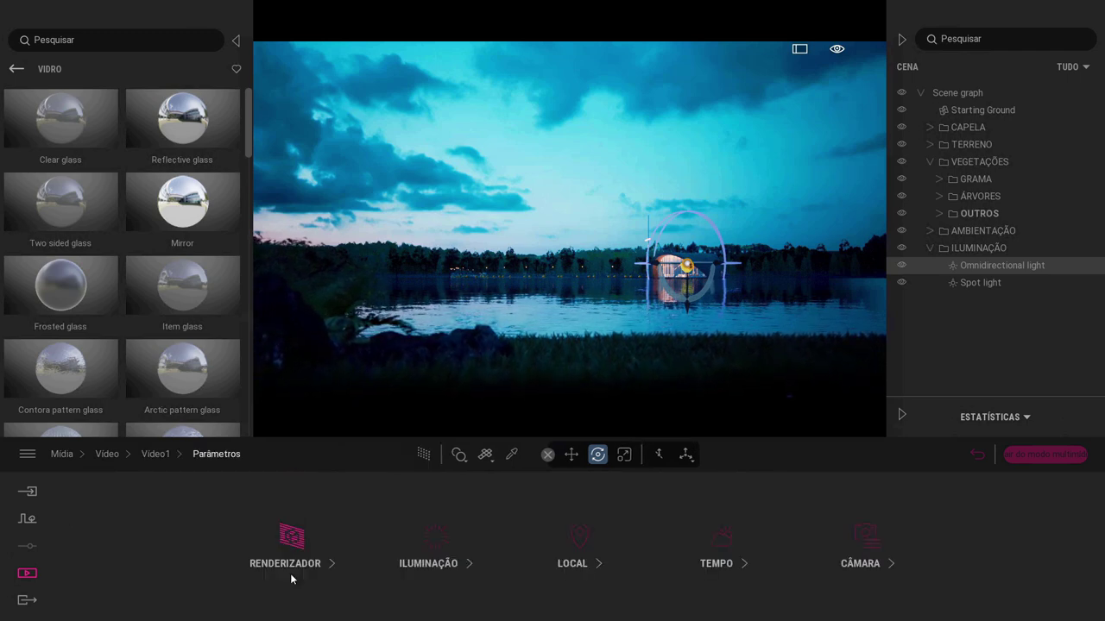
pyautogui.click(445, 560)
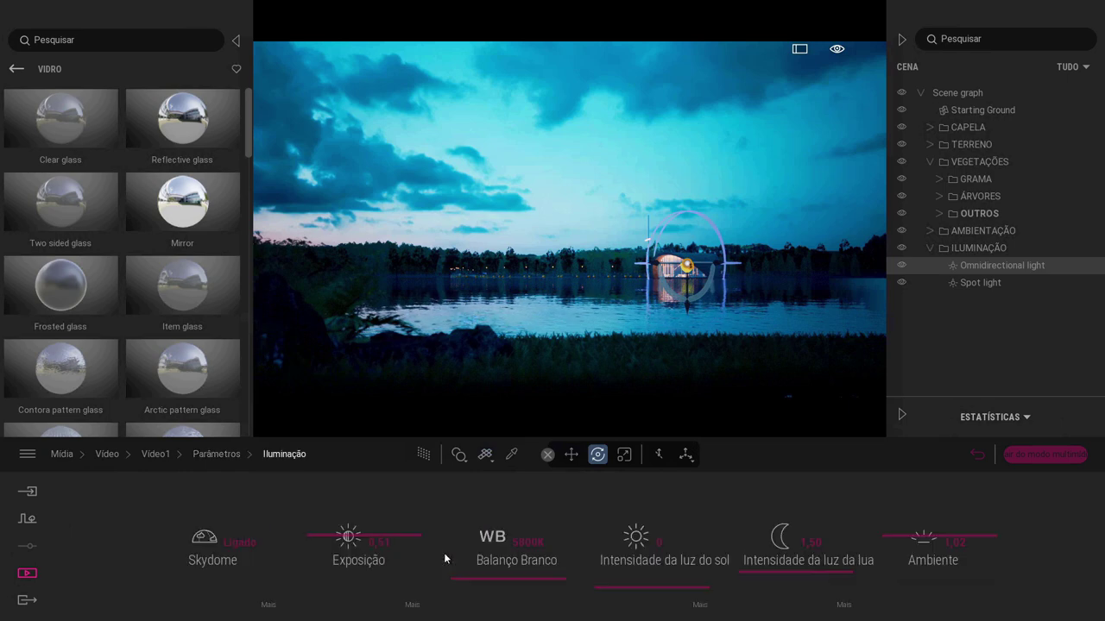
pyautogui.click(268, 606)
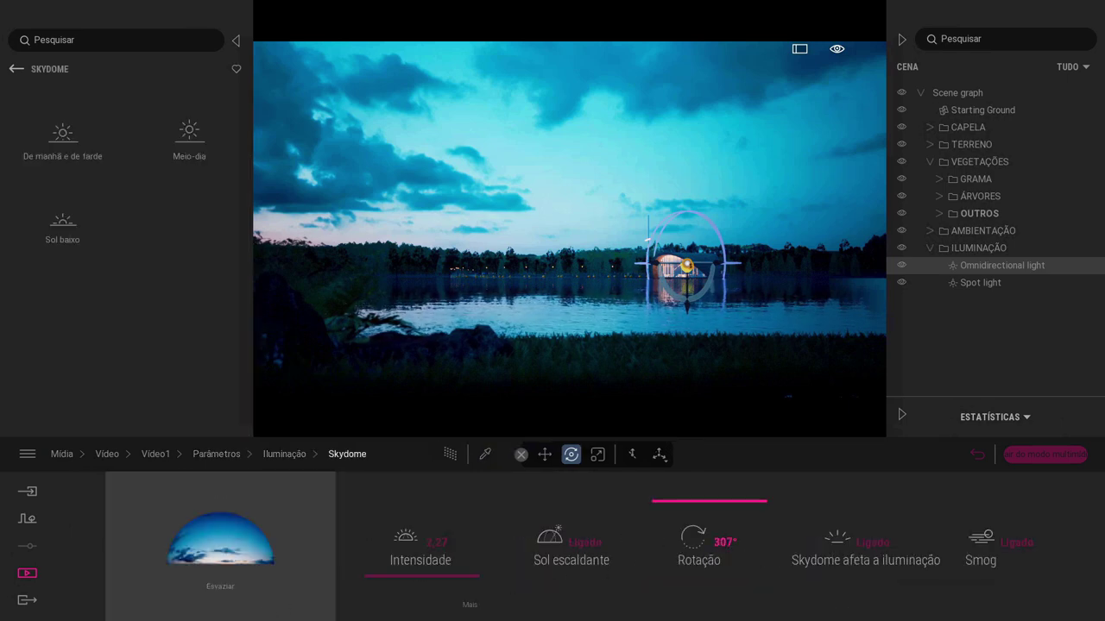
pyautogui.click(725, 542)
pyautogui.press('Up')
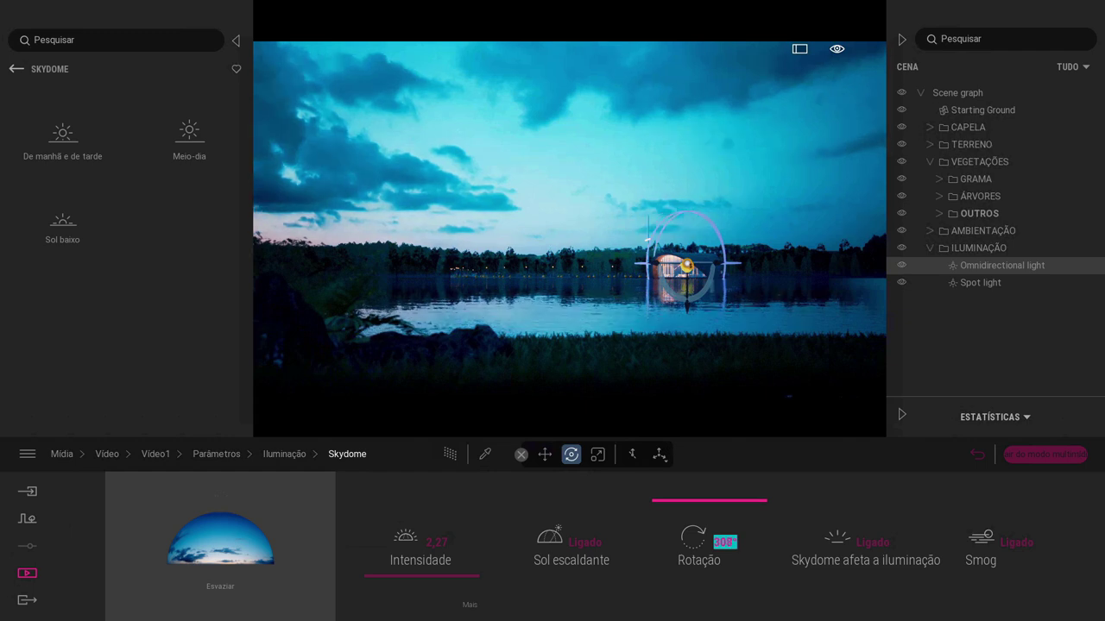
pyautogui.click(157, 455)
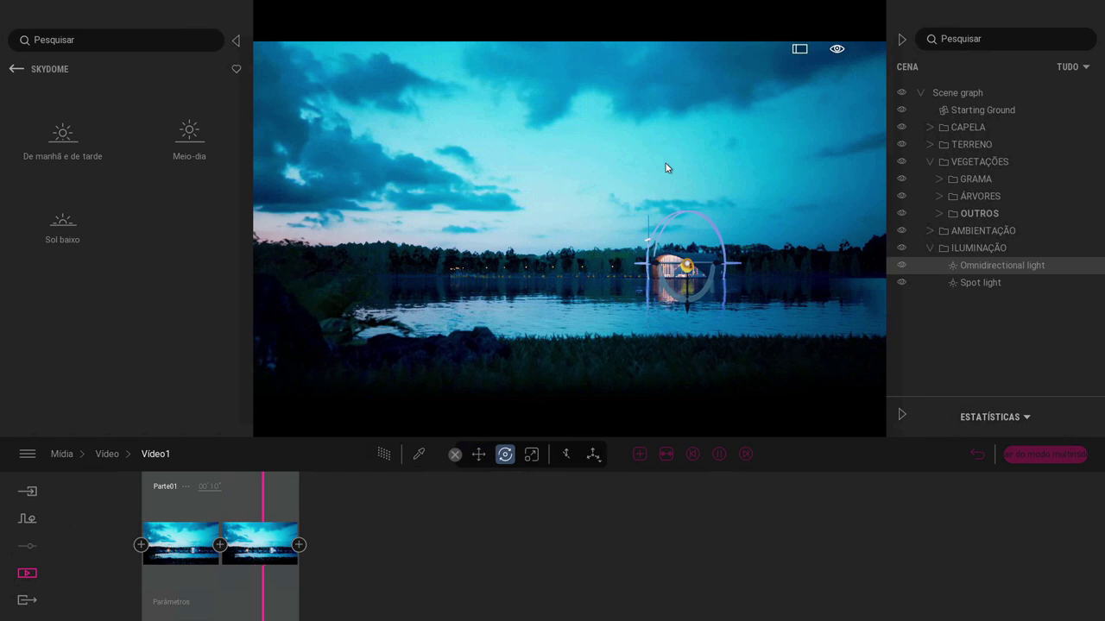
# Step: Lower the lighting exposure in Vídeo1's parameters to -1,02 and deselect the omnidirectional light
pyautogui.click(169, 605)
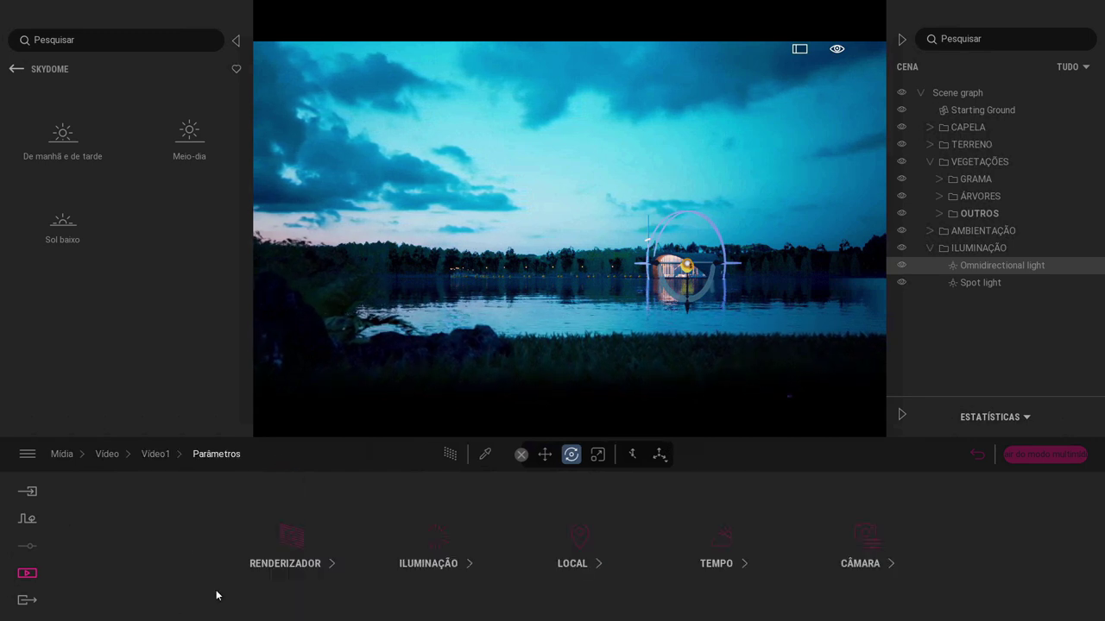
pyautogui.click(426, 539)
pyautogui.moveTo(321, 538); pyautogui.dragTo(325, 541)
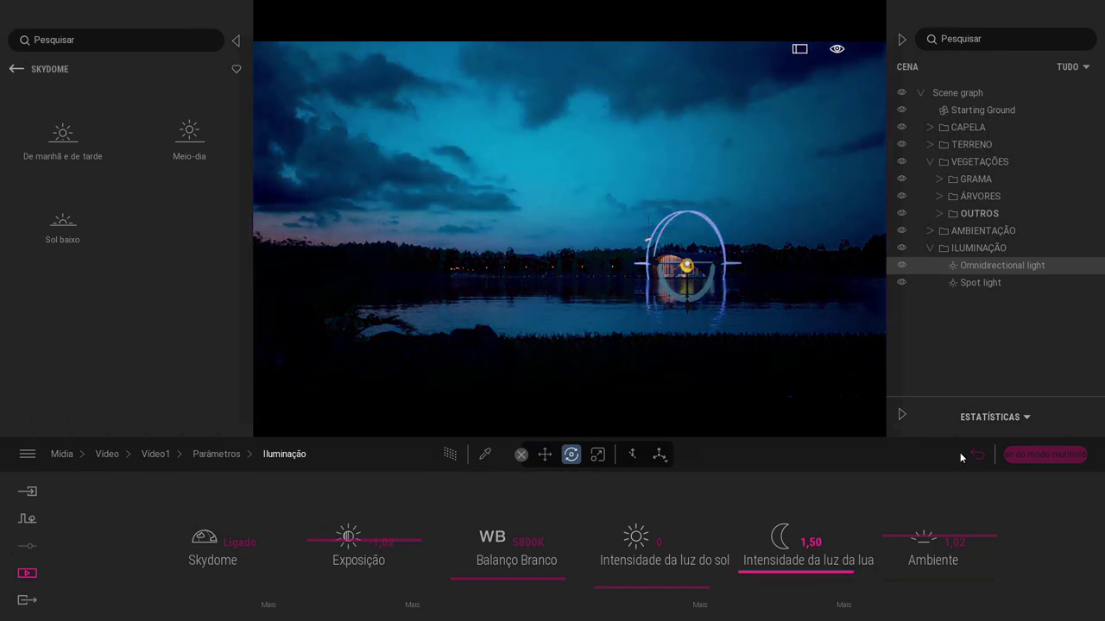
pyautogui.click(978, 367)
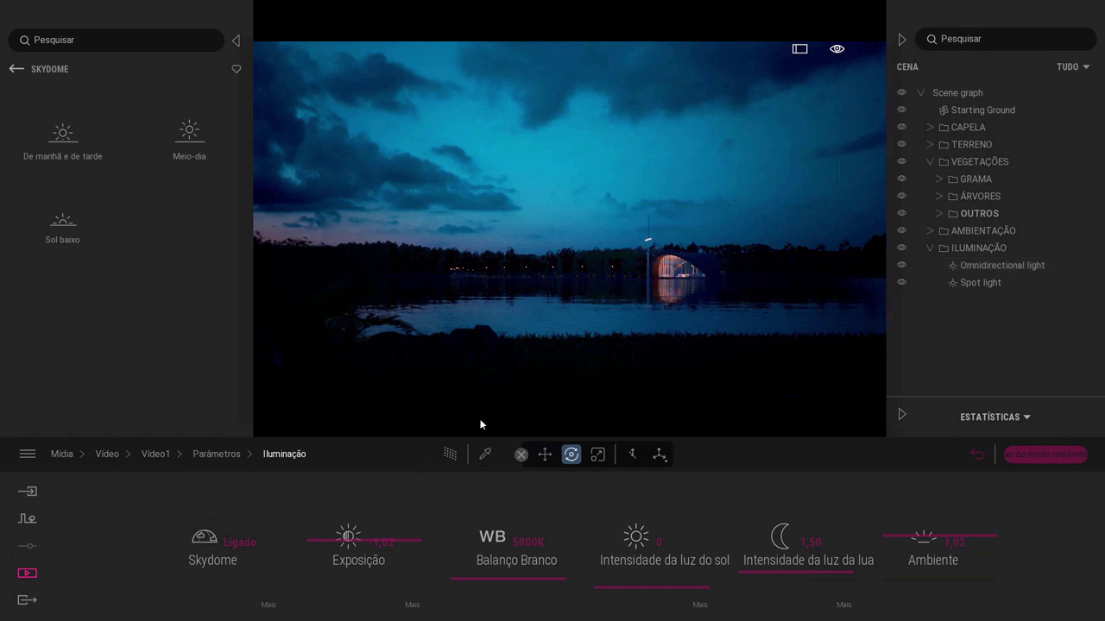
pyautogui.click(151, 454)
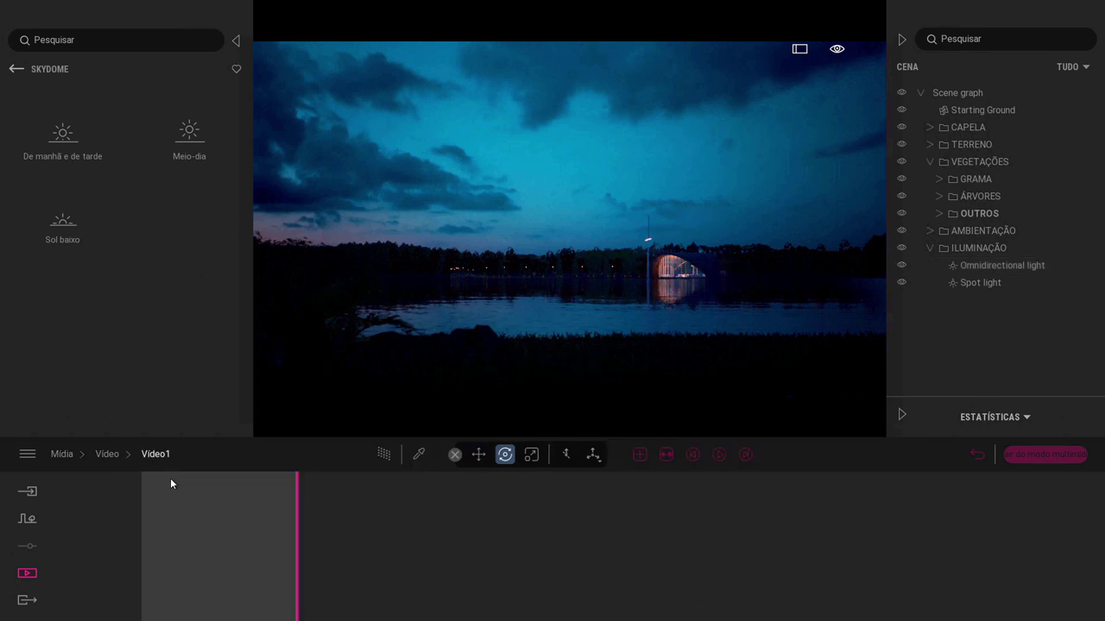
# Step: Select Vídeo1 as the video to export and open the video export parameters
pyautogui.click(27, 601)
pyautogui.click(414, 538)
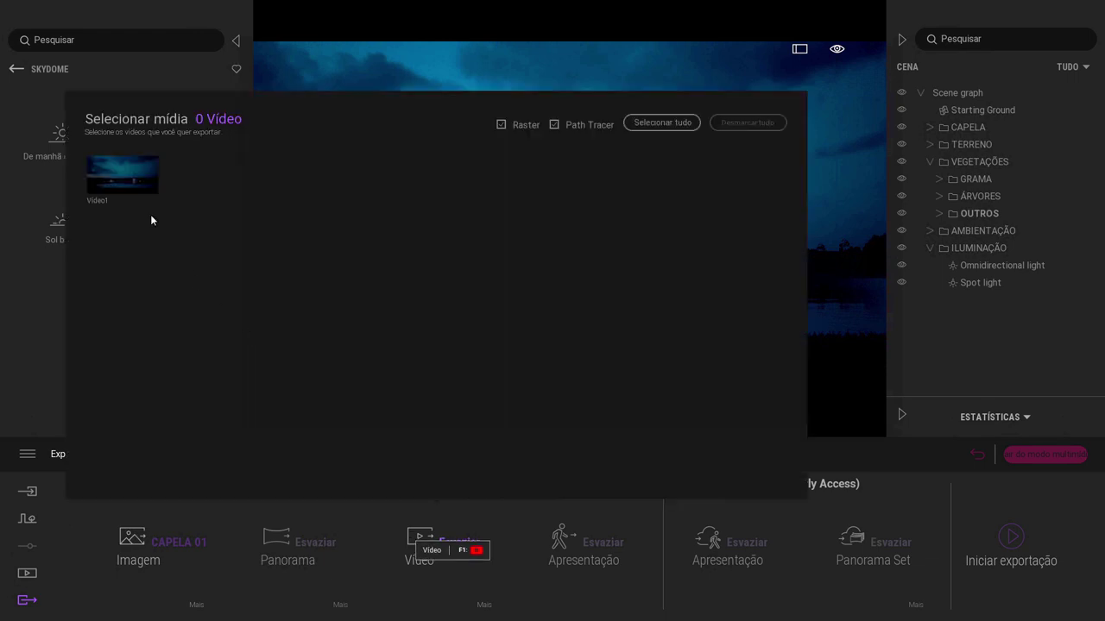
pyautogui.click(123, 189)
pyautogui.click(482, 613)
pyautogui.click(483, 608)
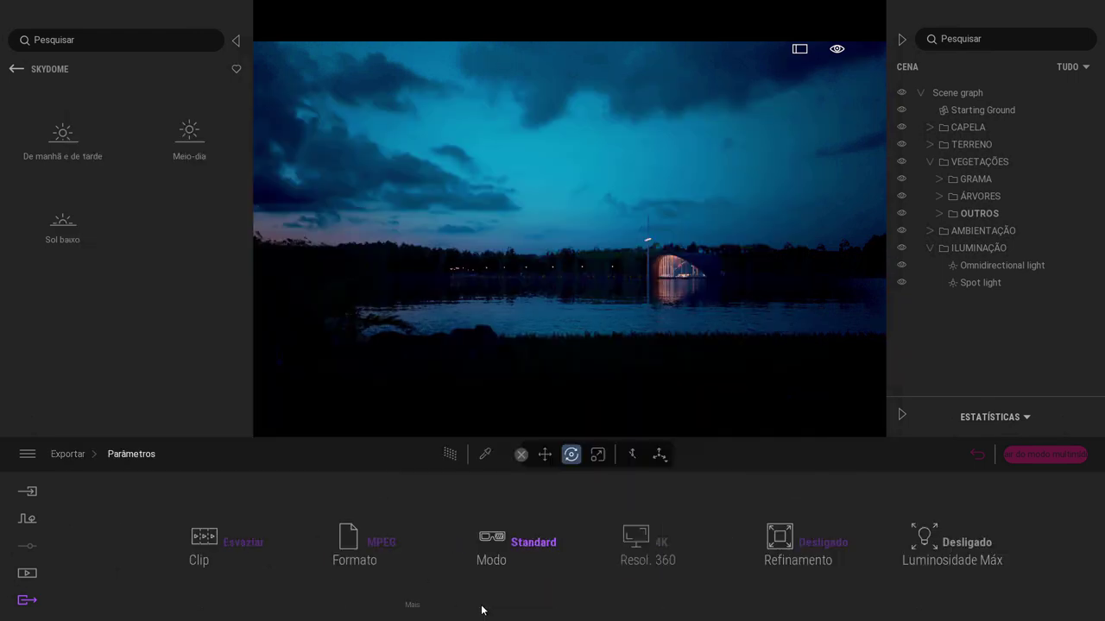
# Step: Try the 360 video export mode with 8K resolution and return the mode to Standard
pyautogui.click(490, 540)
pyautogui.click(488, 469)
pyautogui.click(638, 541)
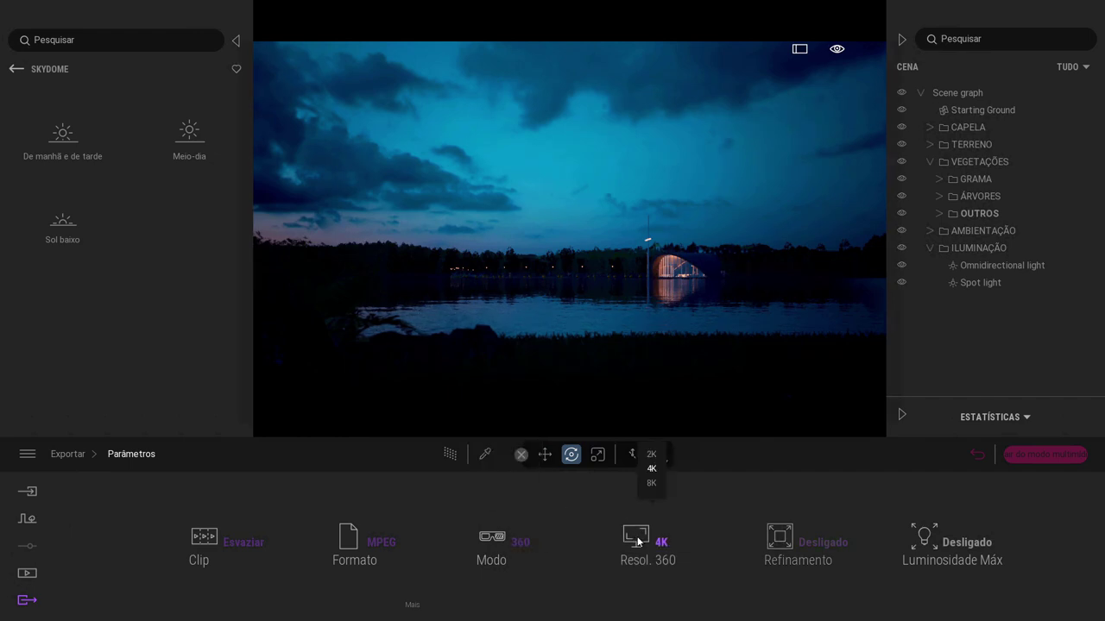
pyautogui.click(485, 540)
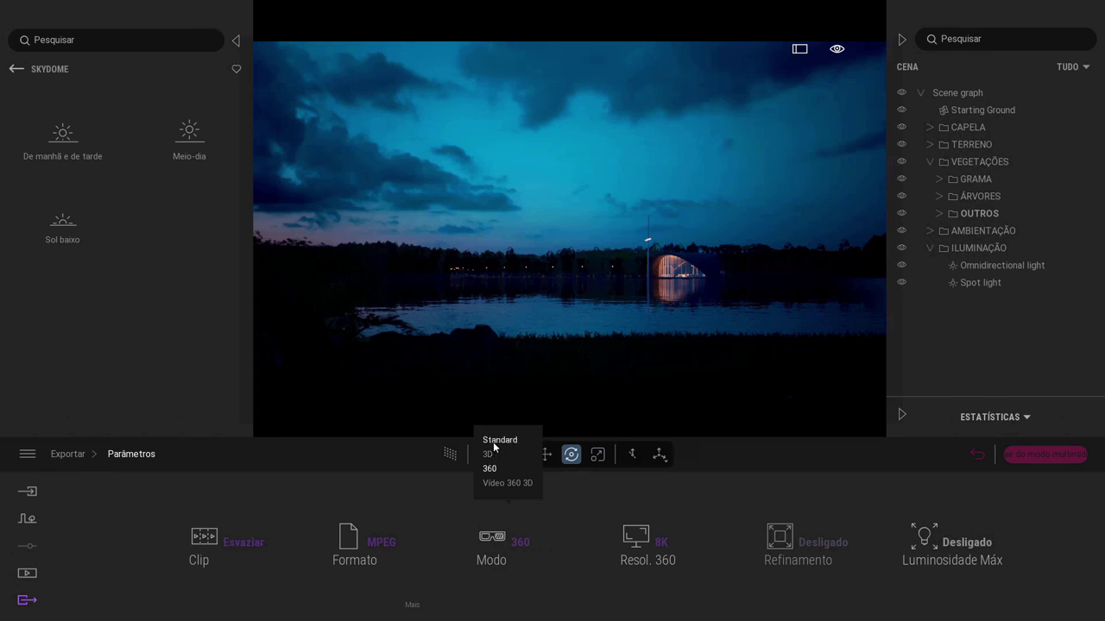
# Step: Set the video export refinement (Refinamento) to Alta and enable maximum luminosity (Luminosidade Máx)
pyautogui.click(779, 523)
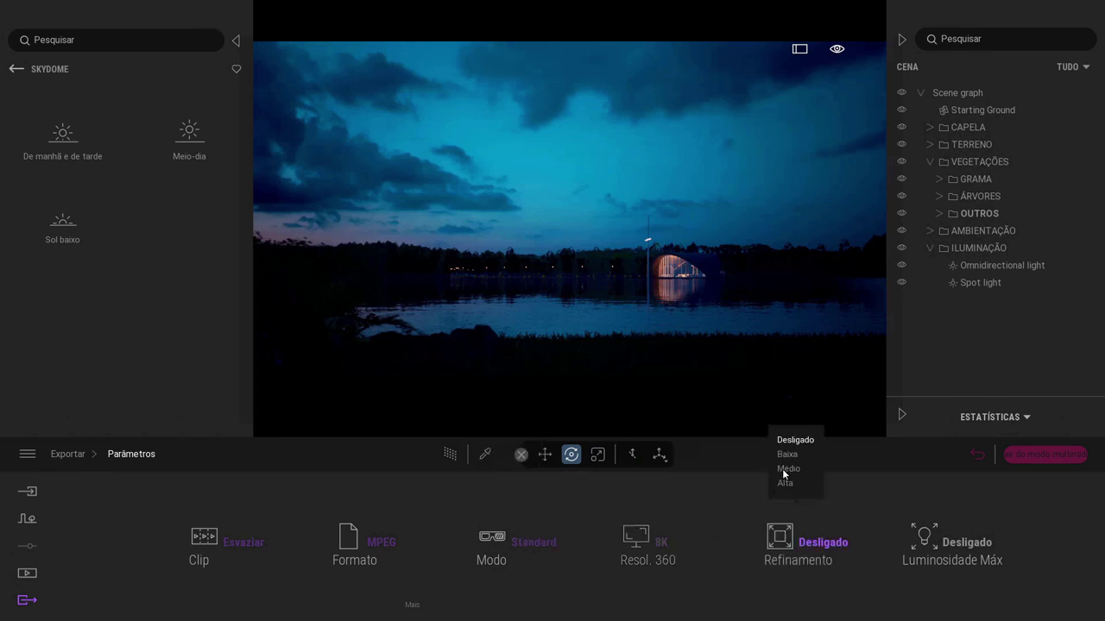
pyautogui.click(926, 544)
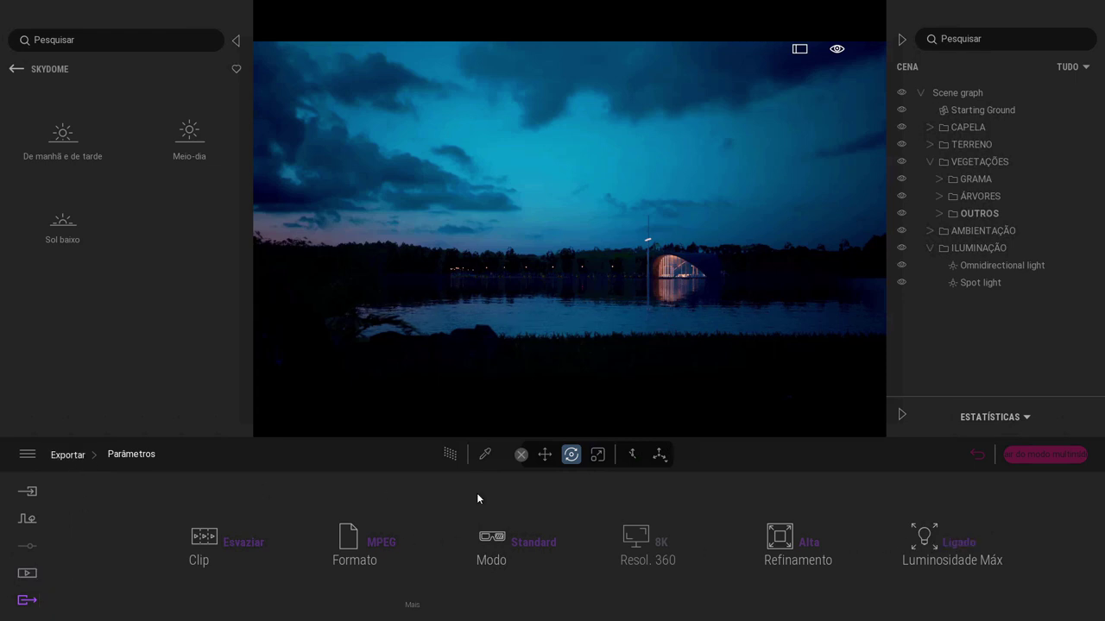
# Step: Remove the CAPELA 01 image from the export selection and export Vídeo1 to the Área de Trabalho folder
pyautogui.click(135, 542)
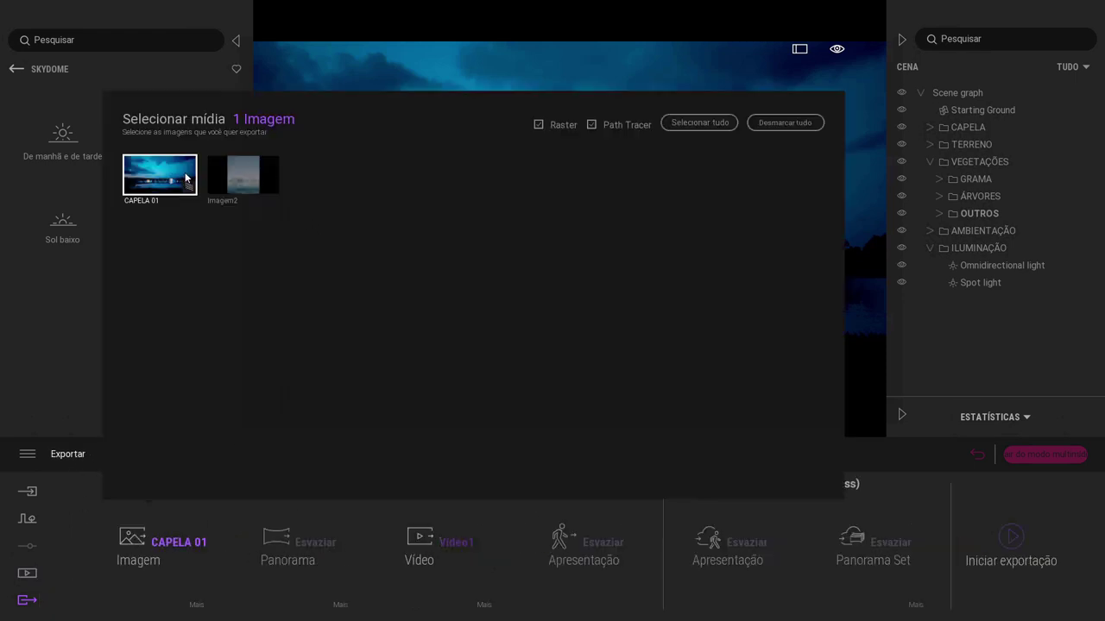
pyautogui.click(149, 173)
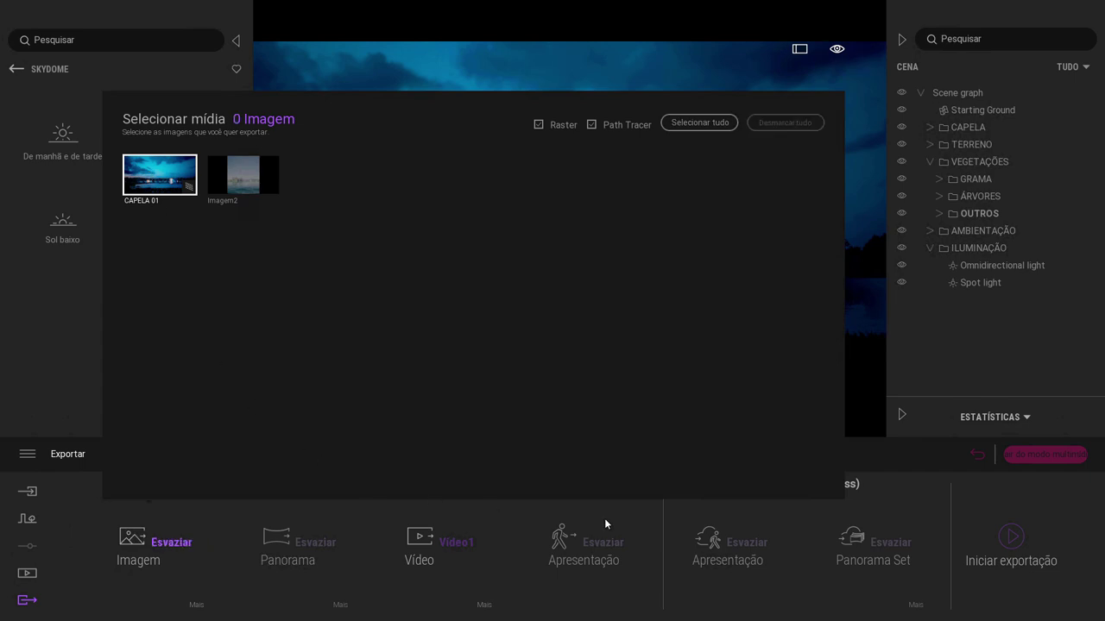
pyautogui.click(1030, 584)
pyautogui.click(1011, 537)
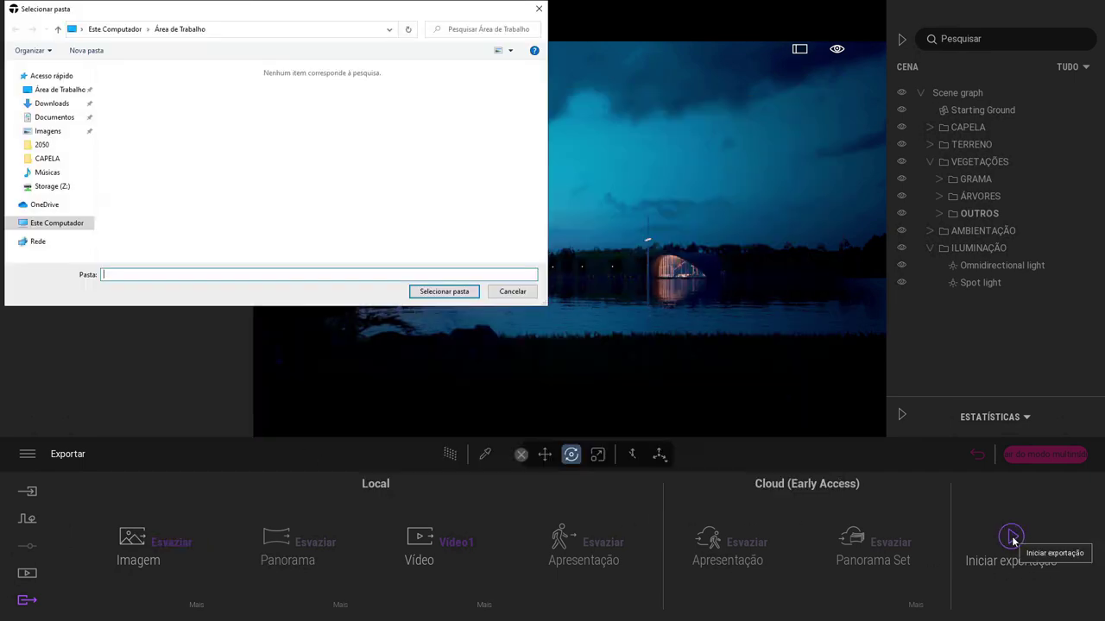
pyautogui.click(60, 89)
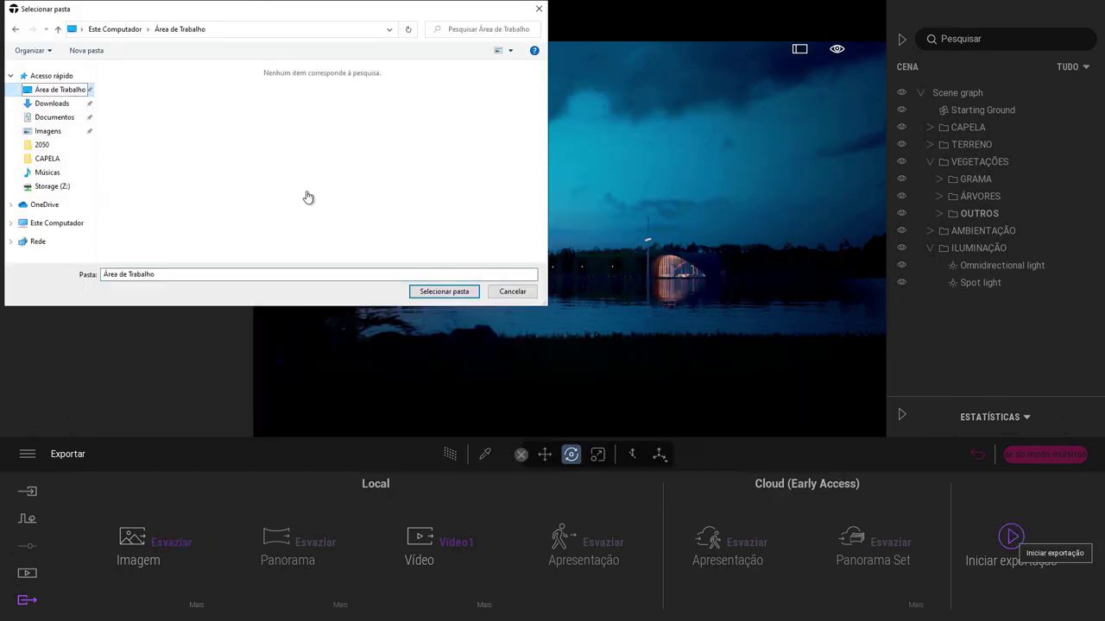
pyautogui.click(442, 295)
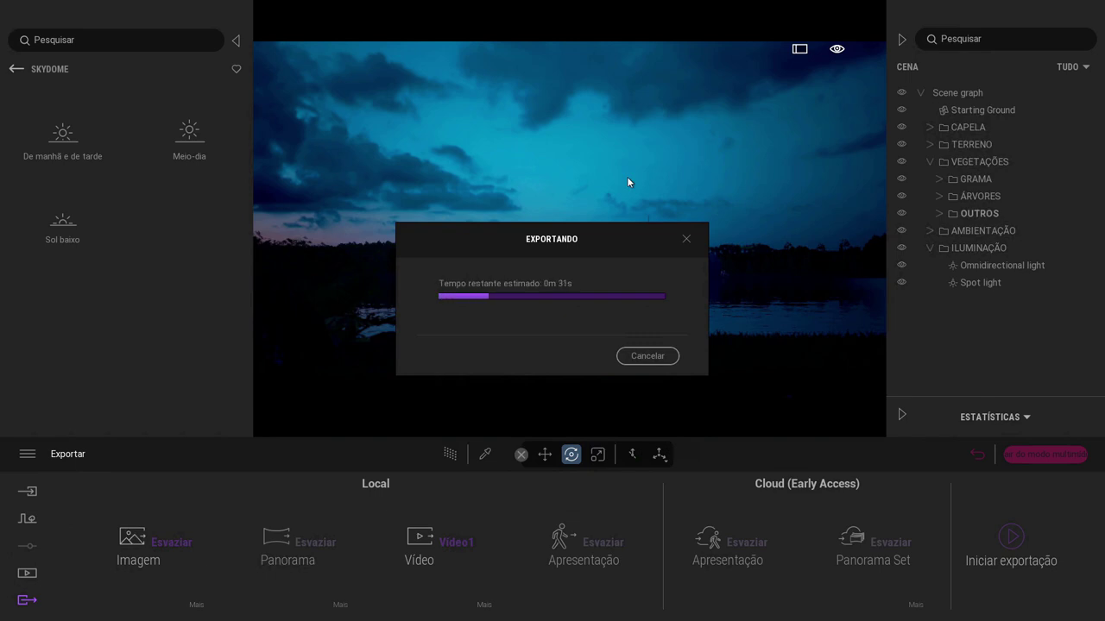